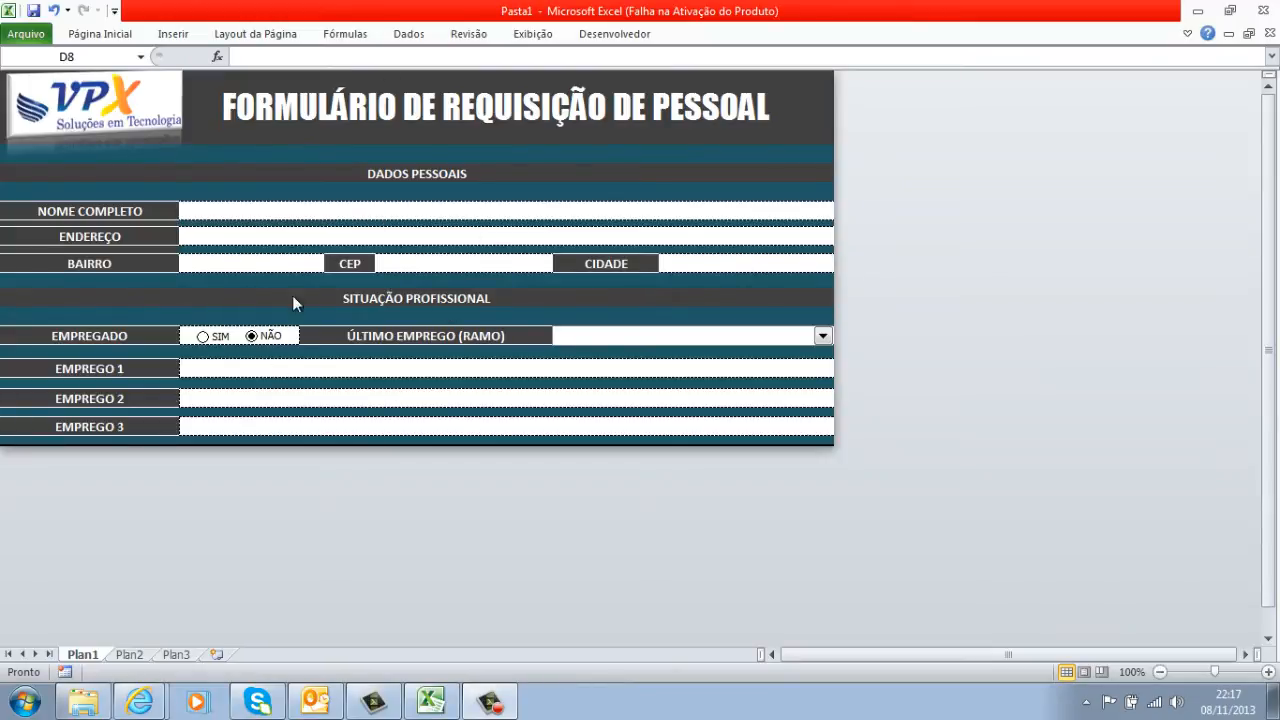
Test the EMPREGADO options in the form by alternating between SIM and NÃO, finishing on NÃO
left_click(270, 214)
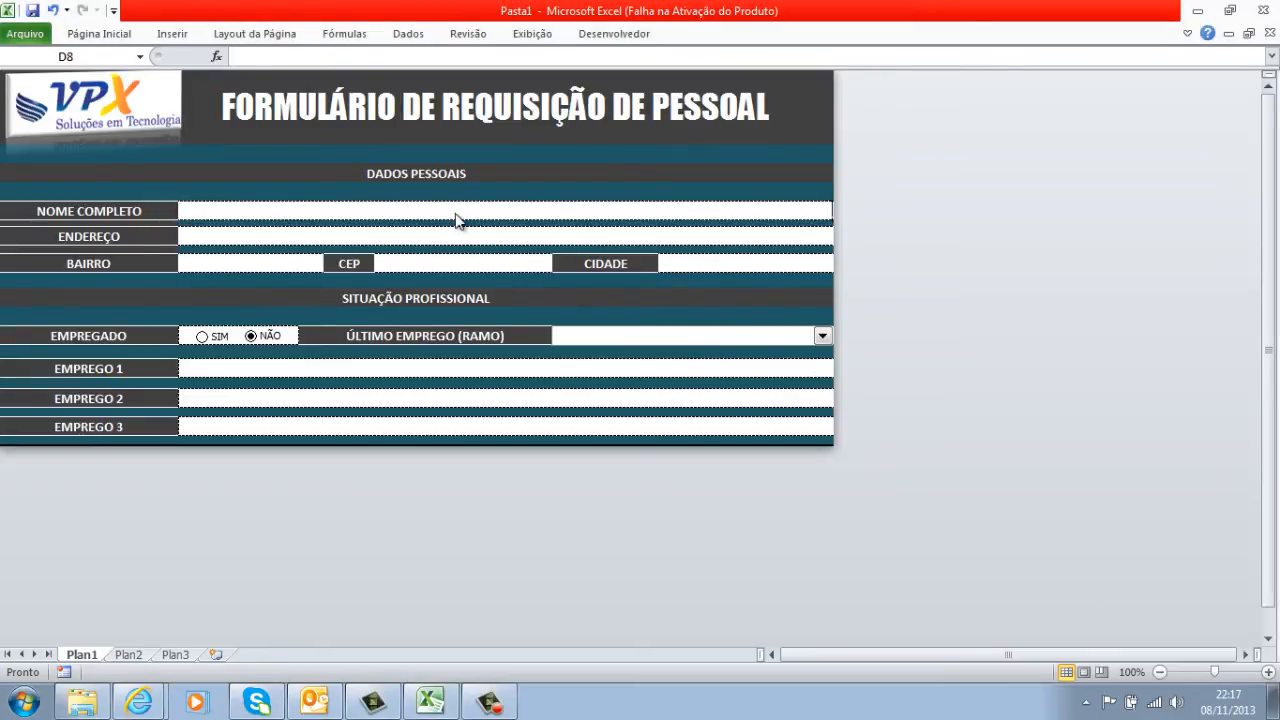
left_click(277, 265)
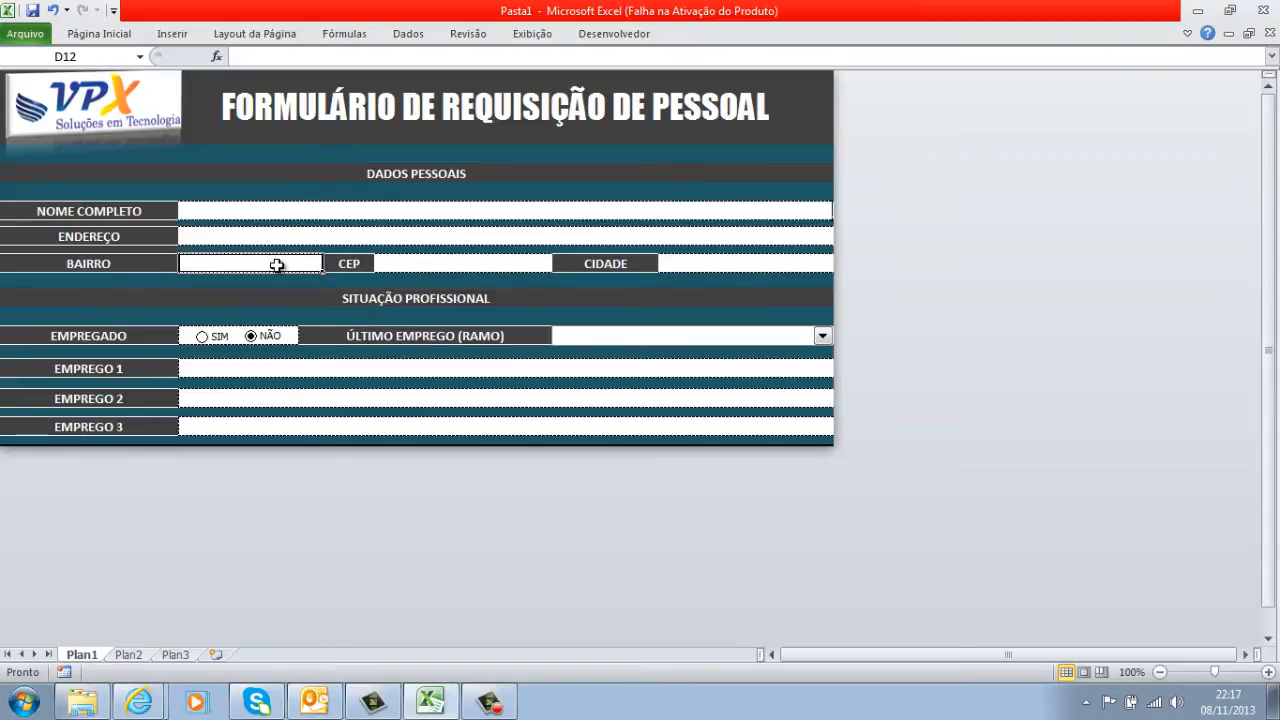
left_click(224, 343)
left_click(250, 342)
left_click(228, 343)
left_click(264, 346)
left_click(230, 335)
left_click(270, 346)
left_click(222, 345)
left_click(257, 343)
left_click(232, 345)
left_click(262, 343)
Try COMERCIAL and ADMINISTRATIVO as the ÚLTIMO EMPREGO (RAMO), finishing with FINANCEIRO selected
left_click(755, 345)
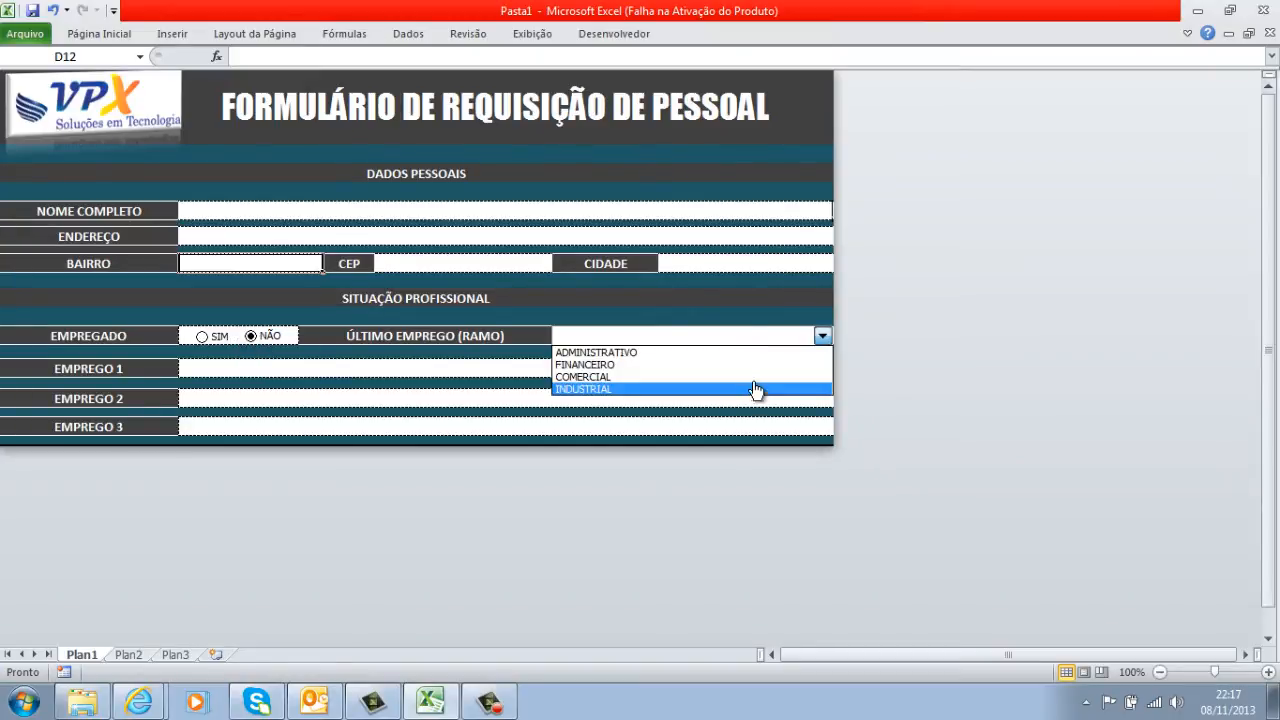
left_click(748, 376)
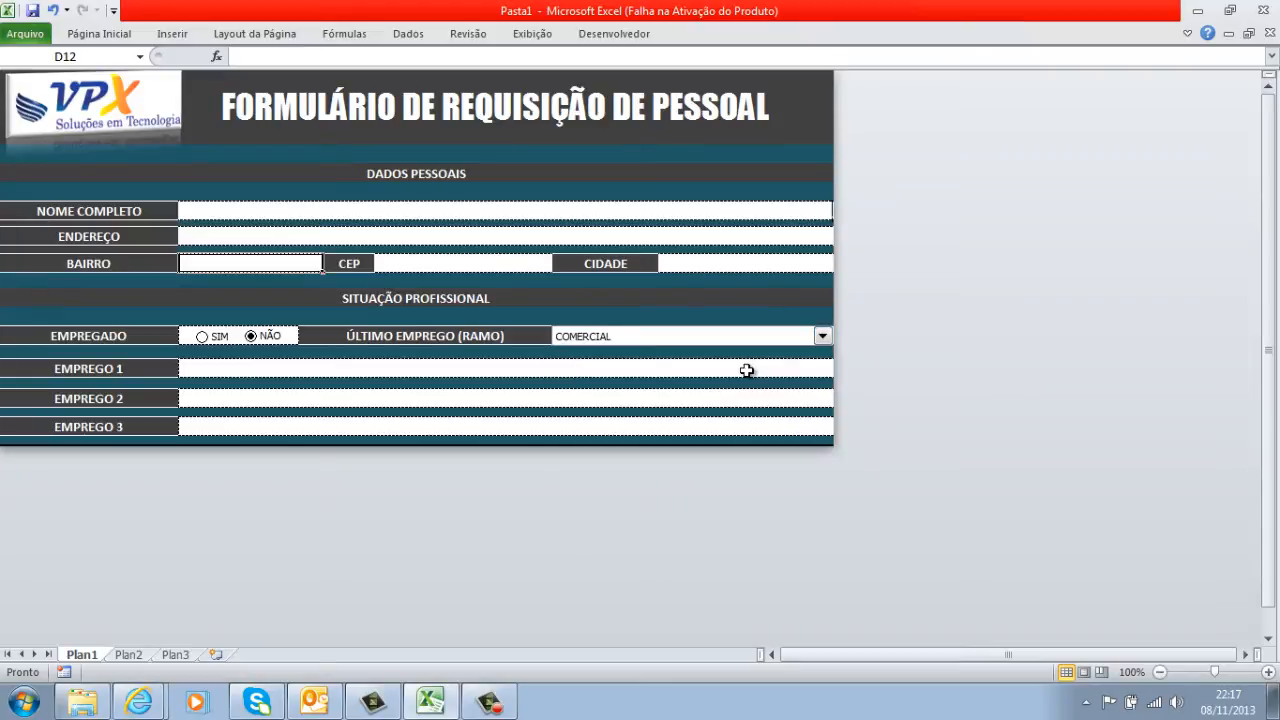
left_click(799, 340)
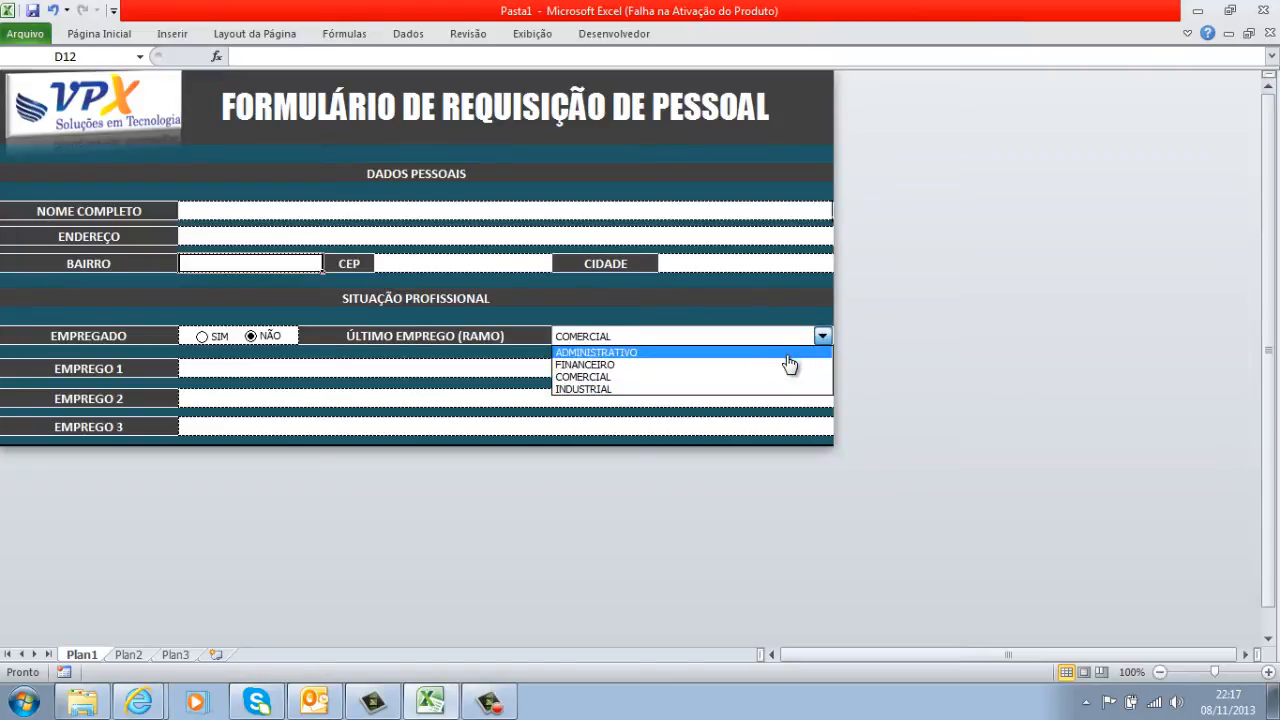
left_click(790, 352)
left_click(805, 343)
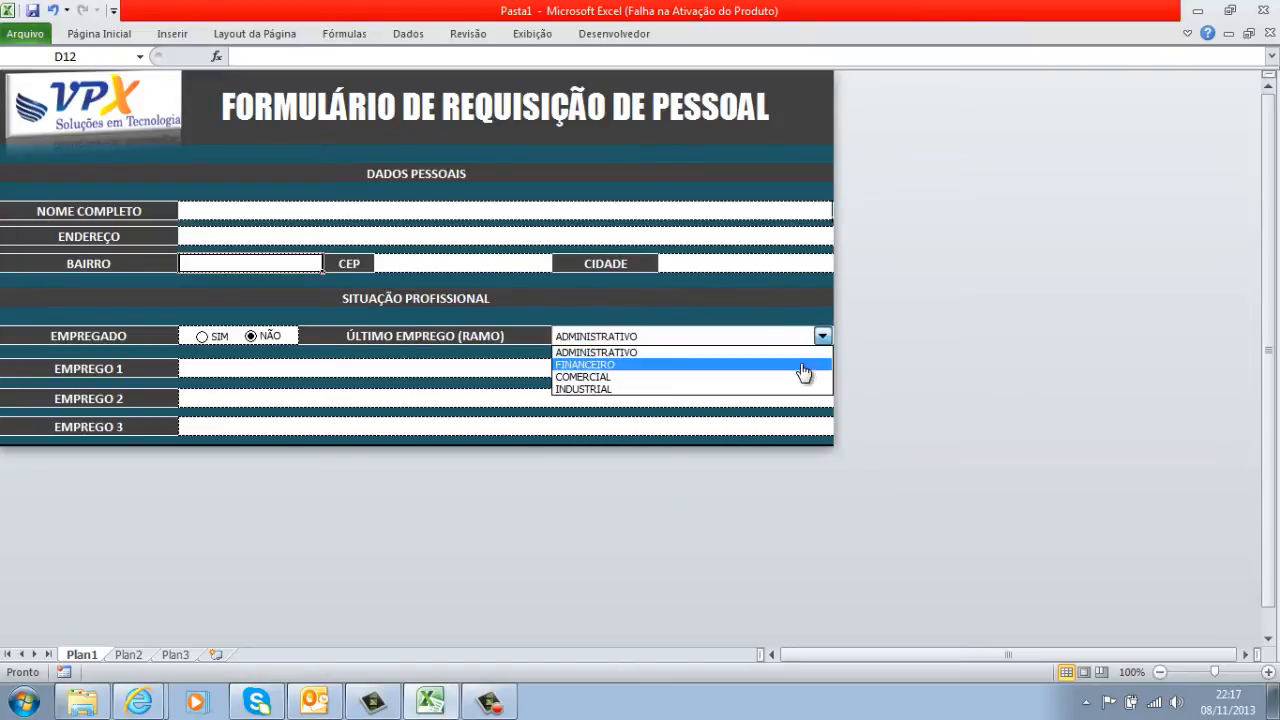
left_click(800, 364)
Choose OSASCO as the city in the CIDADE field of the form
left_click(806, 278)
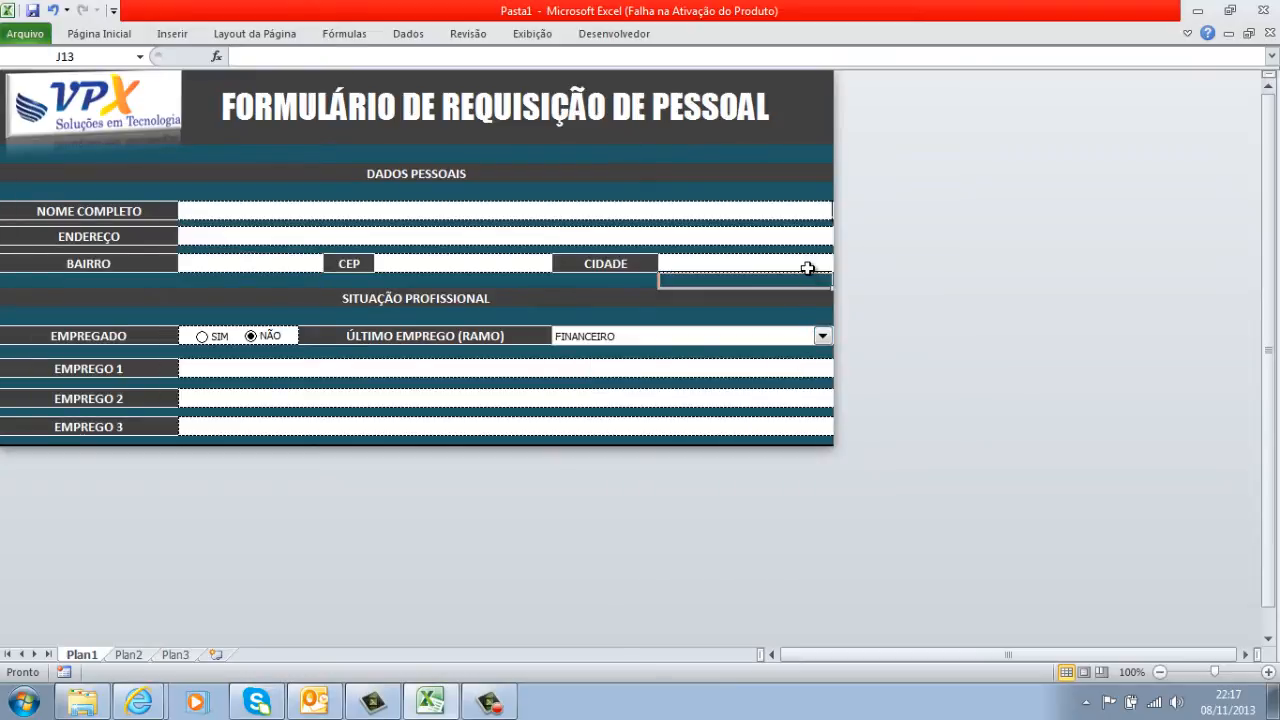
left_click(807, 264)
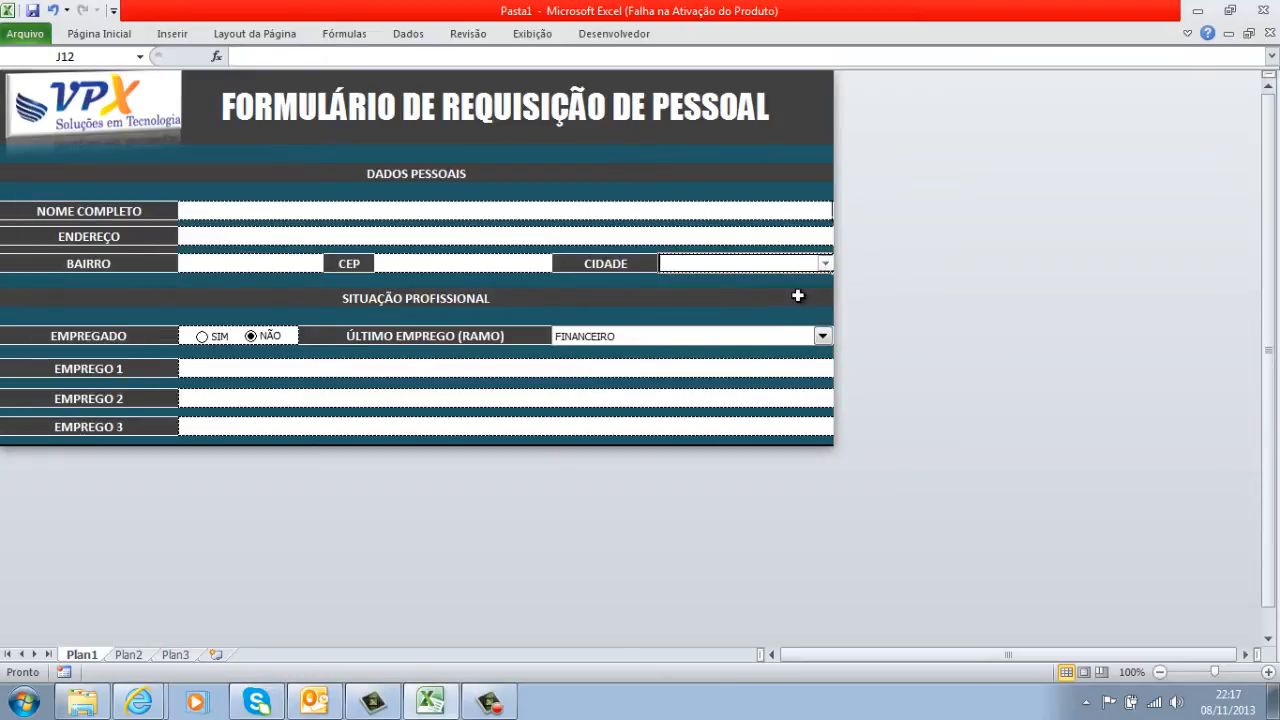
left_click(798, 296)
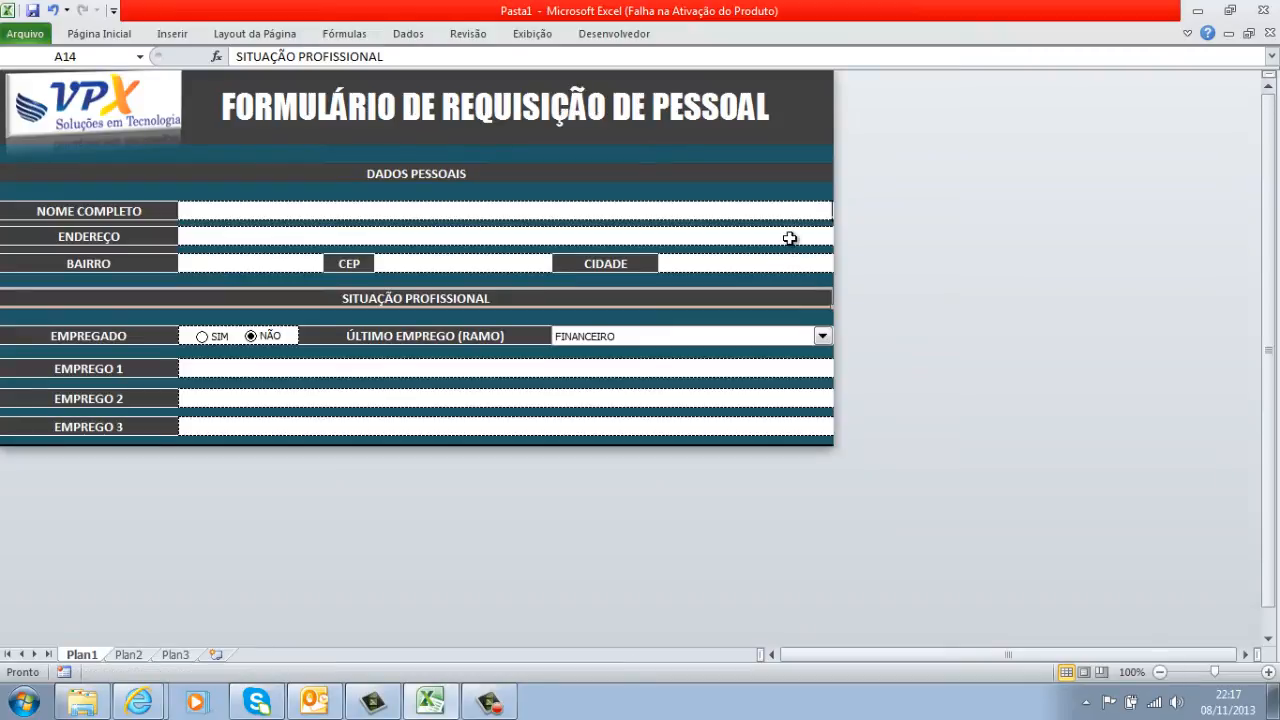
left_click(790, 238)
left_click(810, 266)
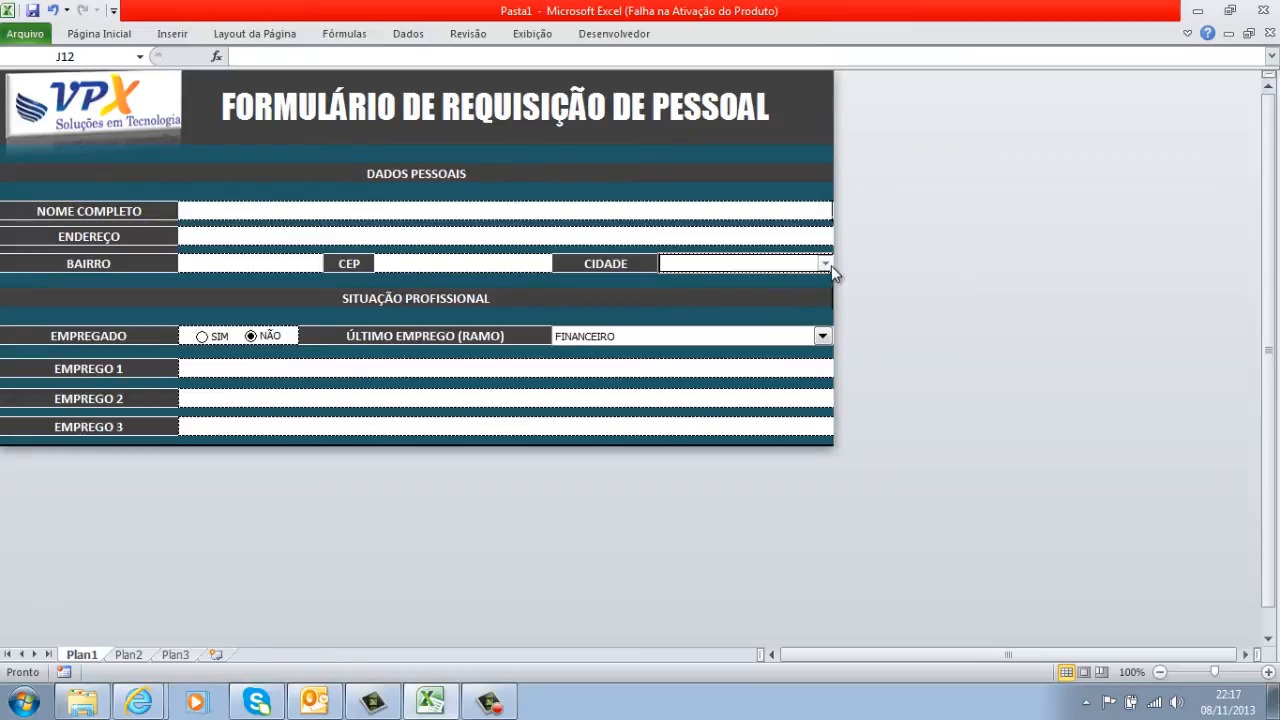
left_click(829, 267)
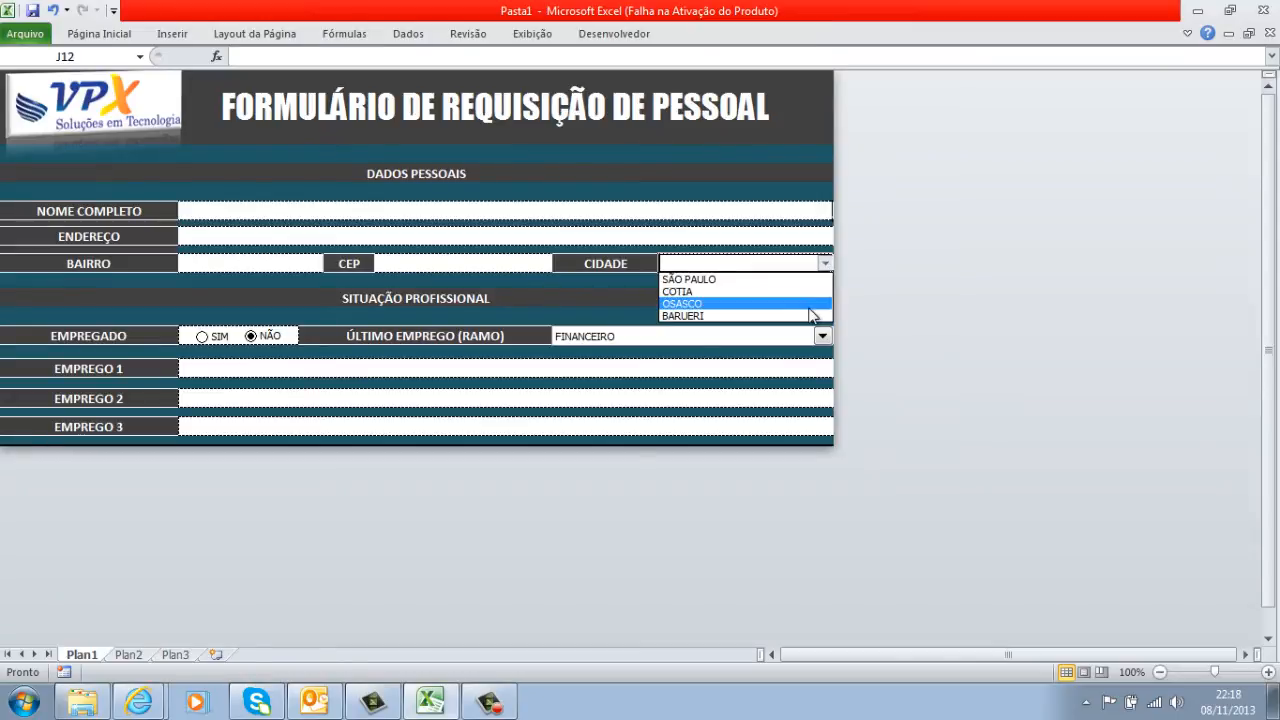
left_click(806, 301)
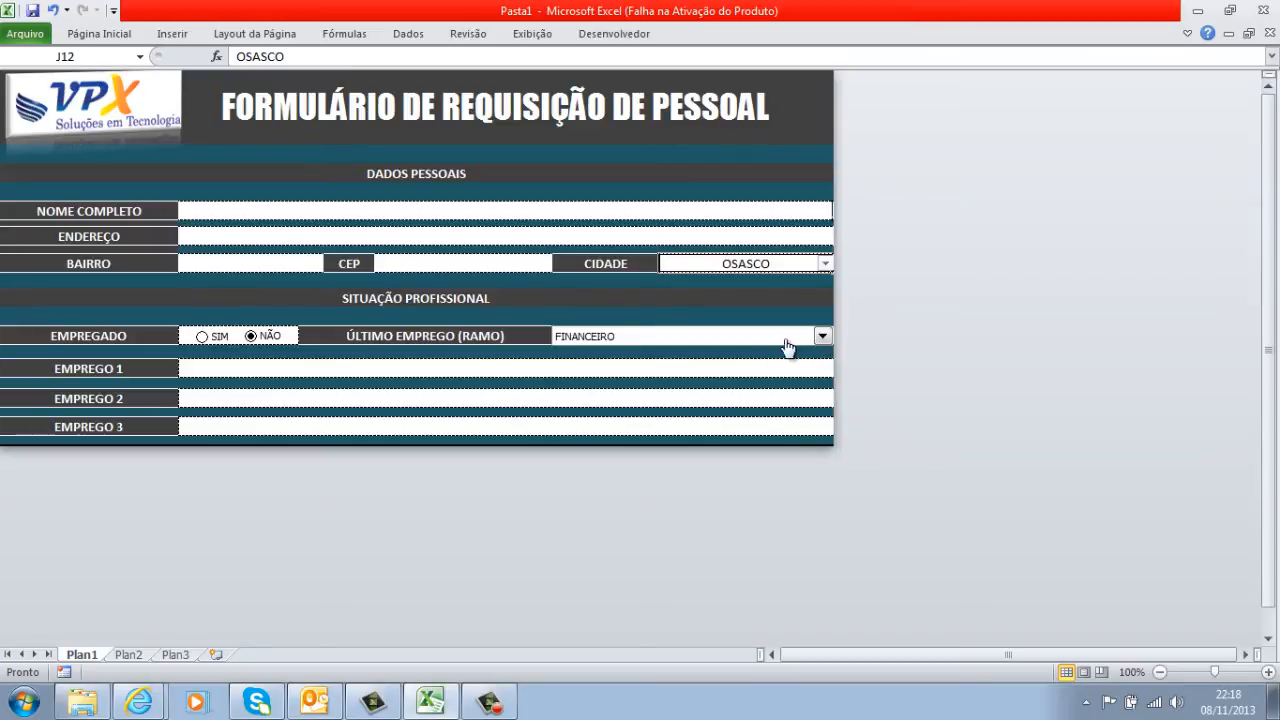
Compare the choices offered for ÚLTIMO EMPREGO (RAMO) and CIDADE, keeping both current selections
left_click(821, 340)
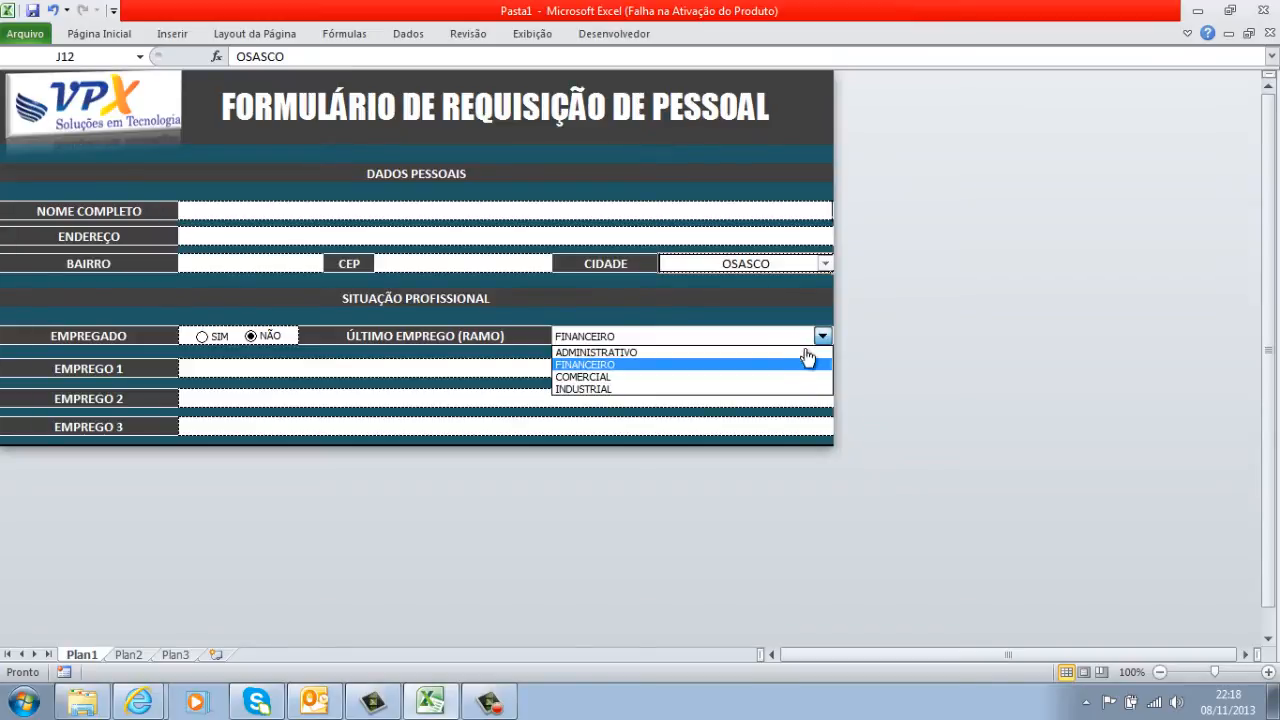
left_click(789, 319)
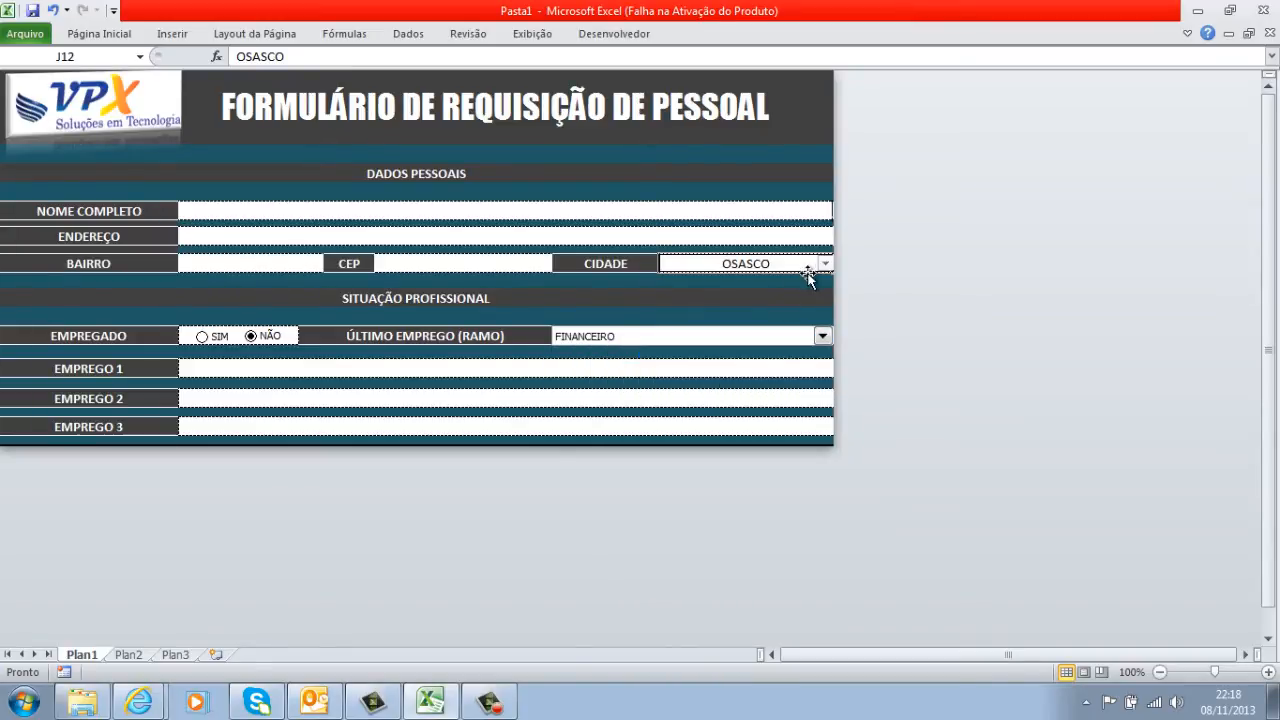
left_click(824, 265)
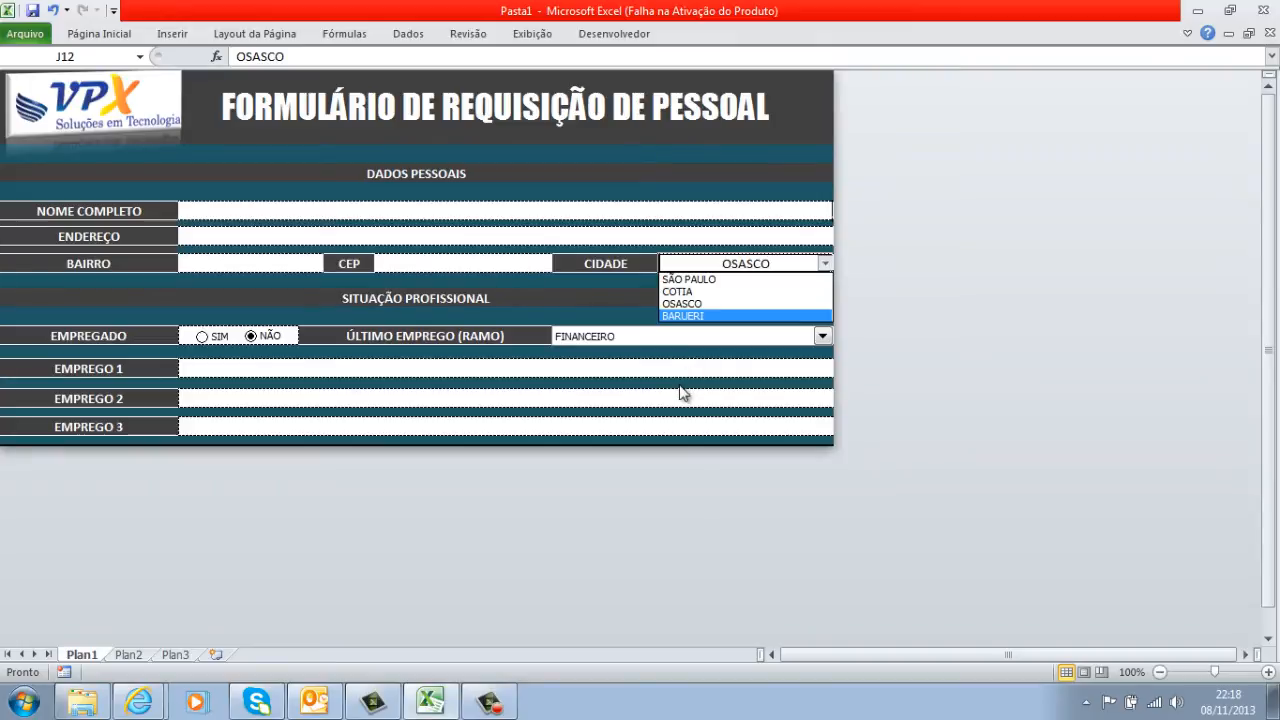
key("Escape")
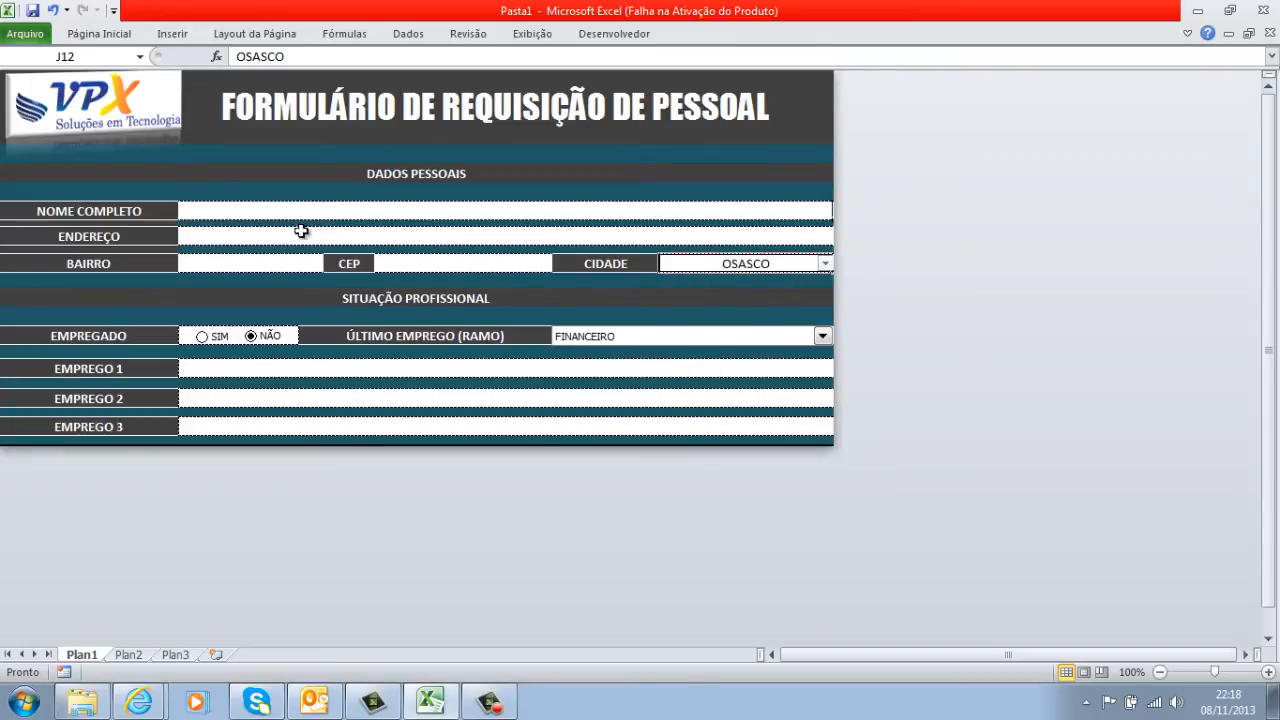
Enter the test text YUGFYUU in the NOME COMPLETO field, then clear it
left_click(291, 128)
left_click(294, 170)
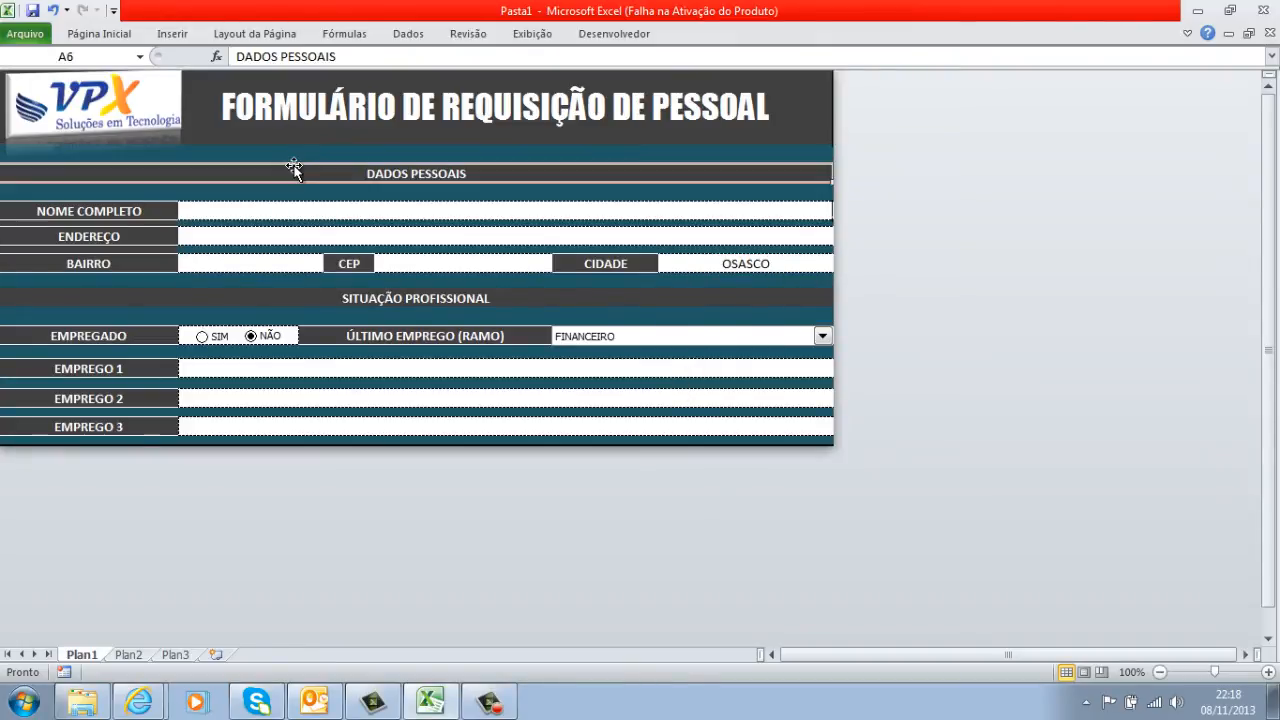
left_click(307, 153)
left_click(309, 177)
left_click(271, 207)
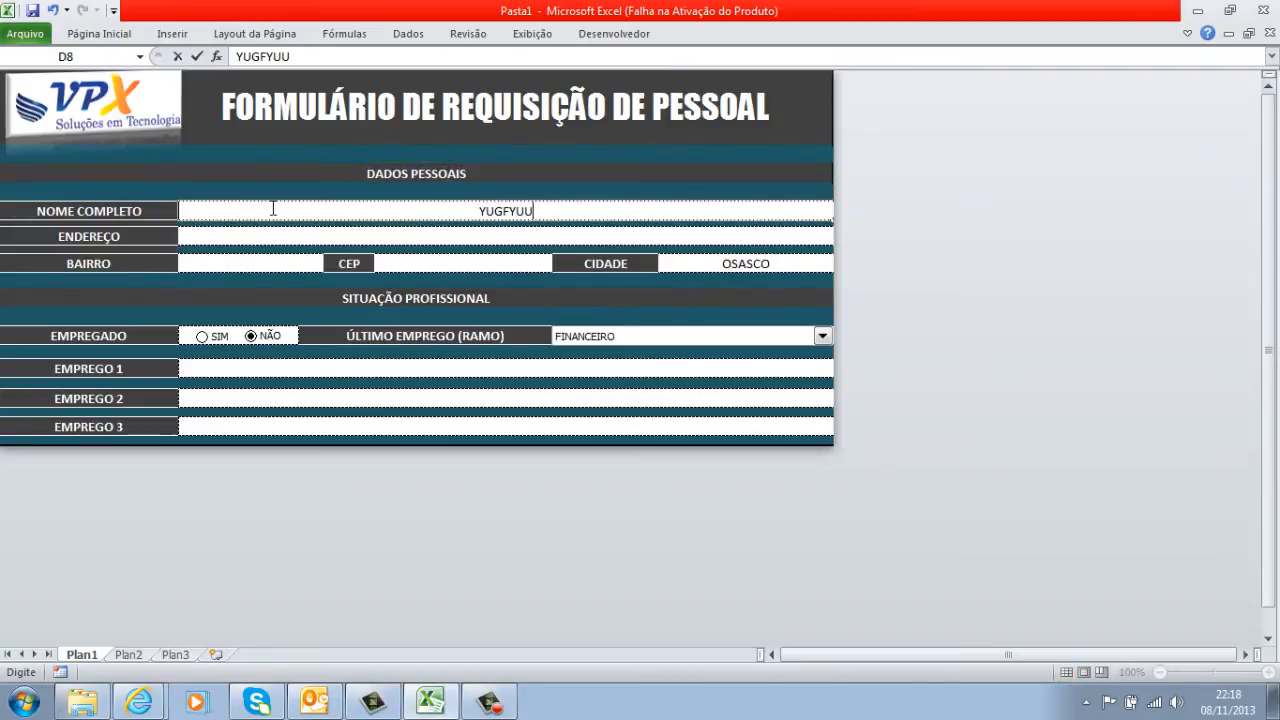
key("BackSpace")
key("BackSpace")
key("BackSpace")
key("BackSpace")
key("BackSpace")
key("BackSpace")
key("BackSpace")
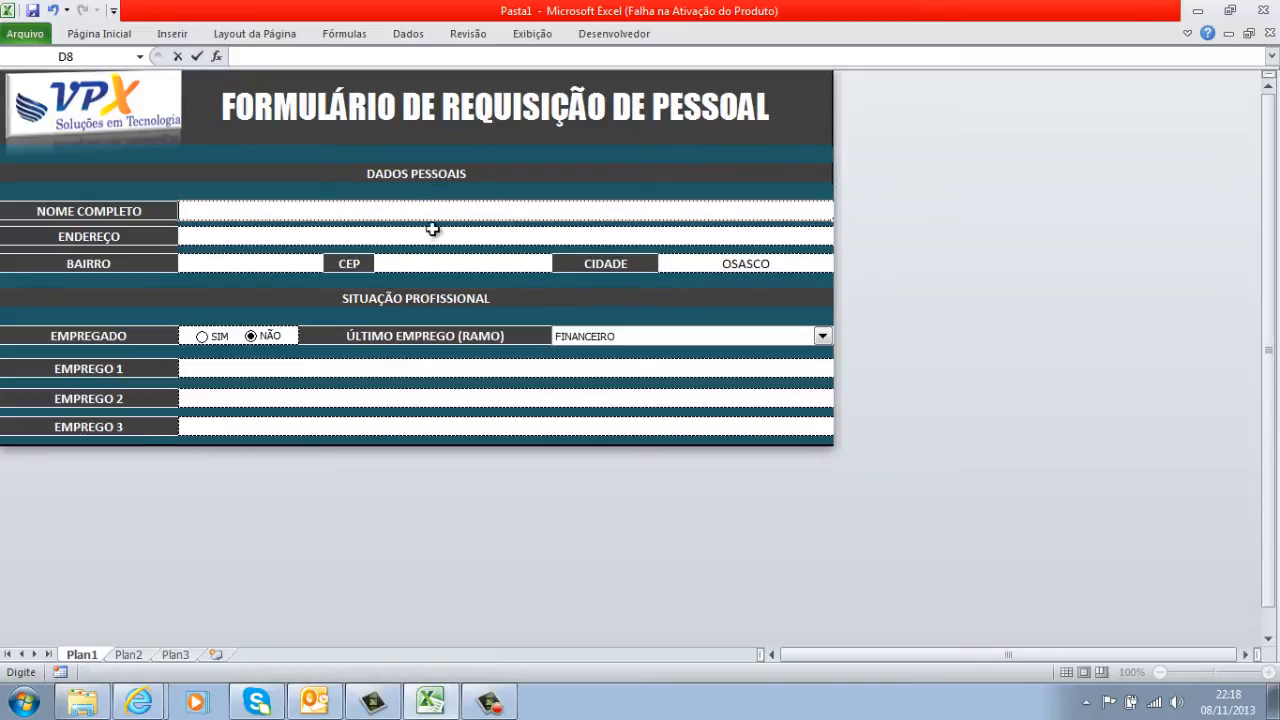
left_click(115, 199)
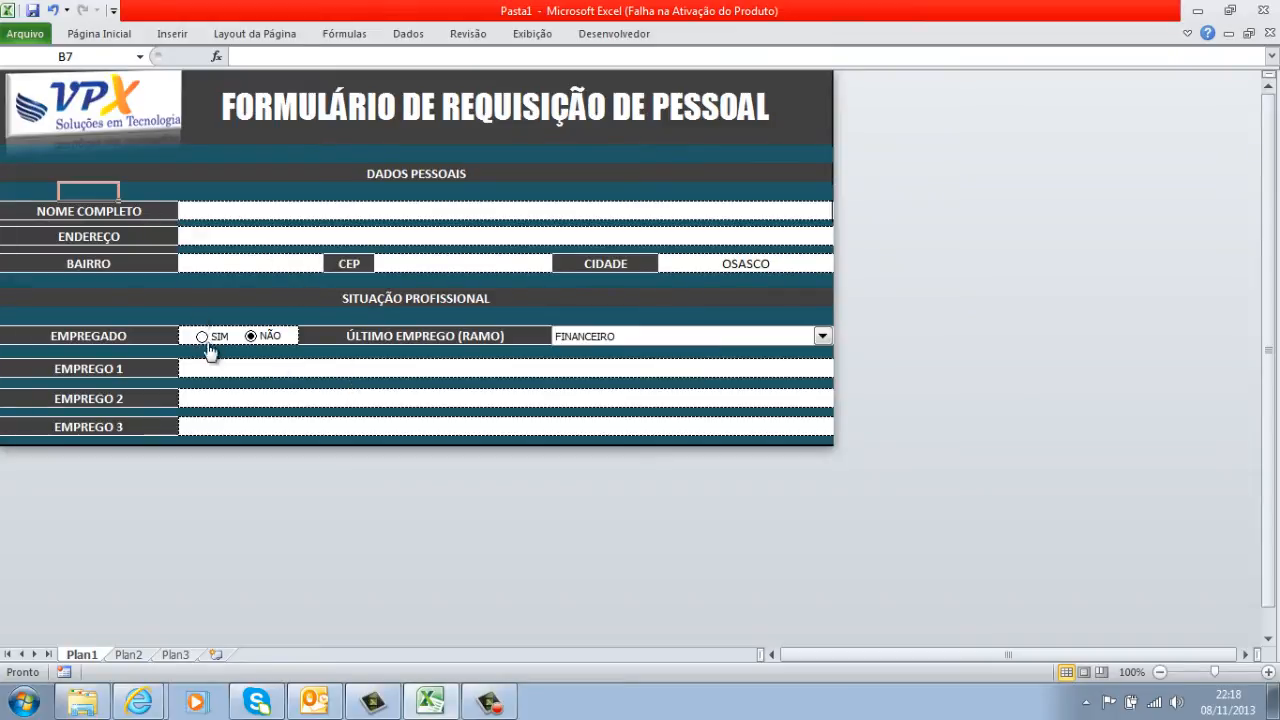
Set EMPREGADO to SIM and back to NÃO twice to demonstrate the linked option buttons
left_click(208, 340)
left_click(256, 348)
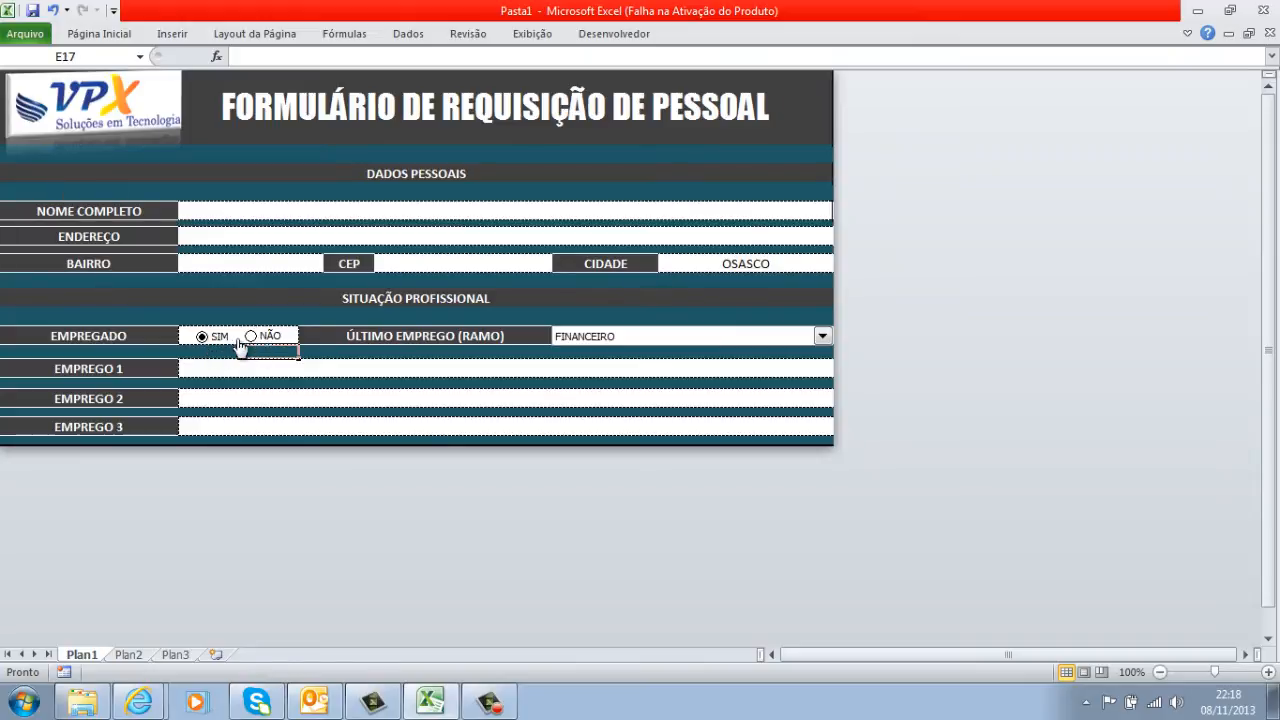
left_click(271, 339)
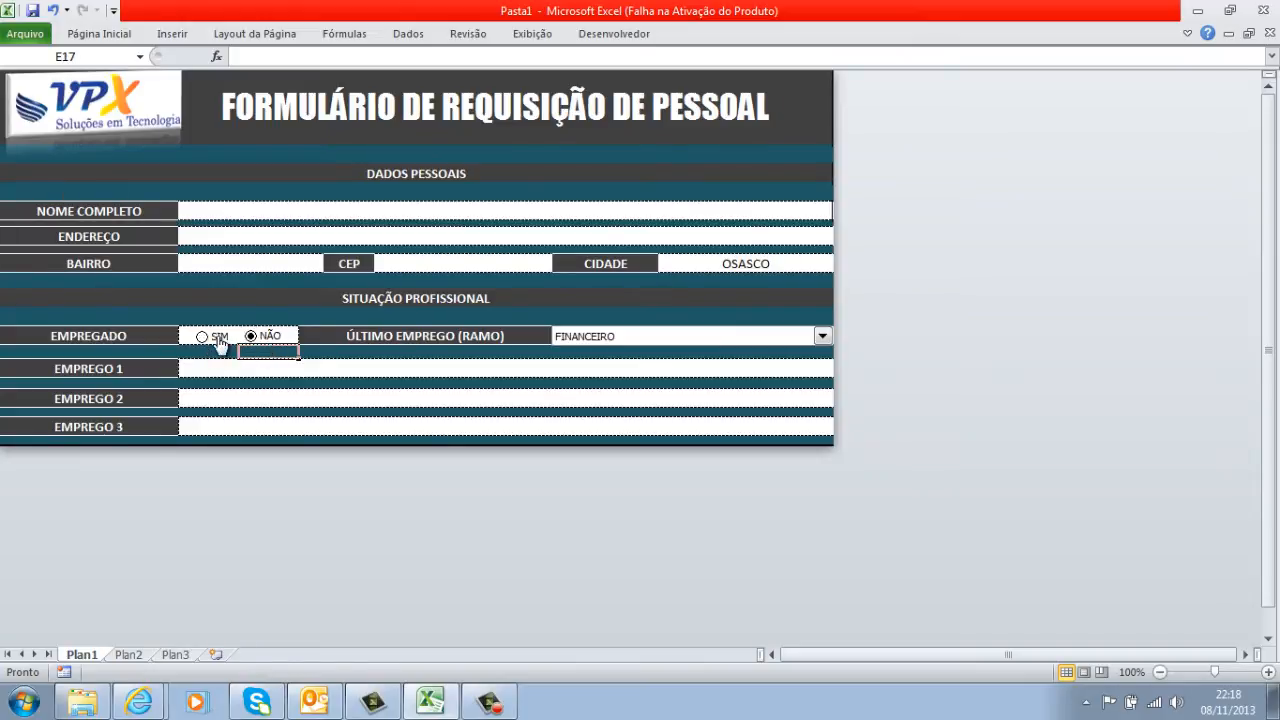
left_click(218, 339)
left_click(271, 339)
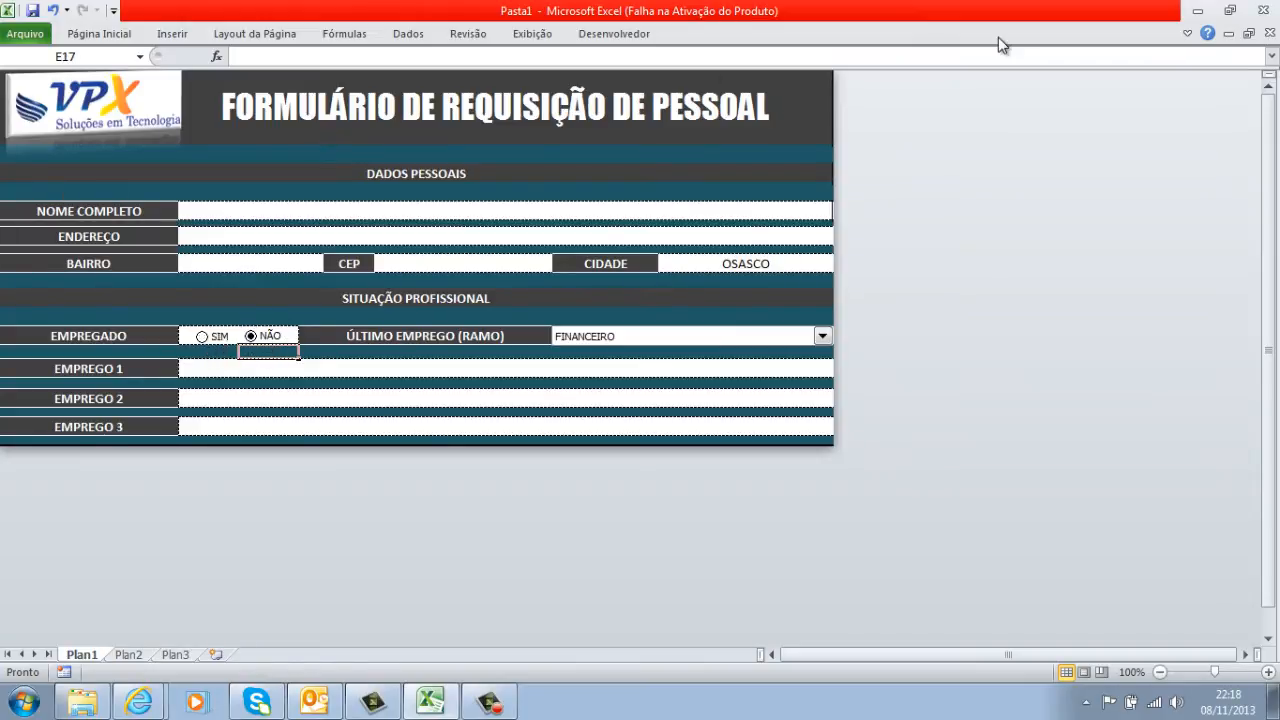
Expand the collapsed ribbon and switch to the blank Plan2 worksheet, selecting cell G11
left_click(1187, 33)
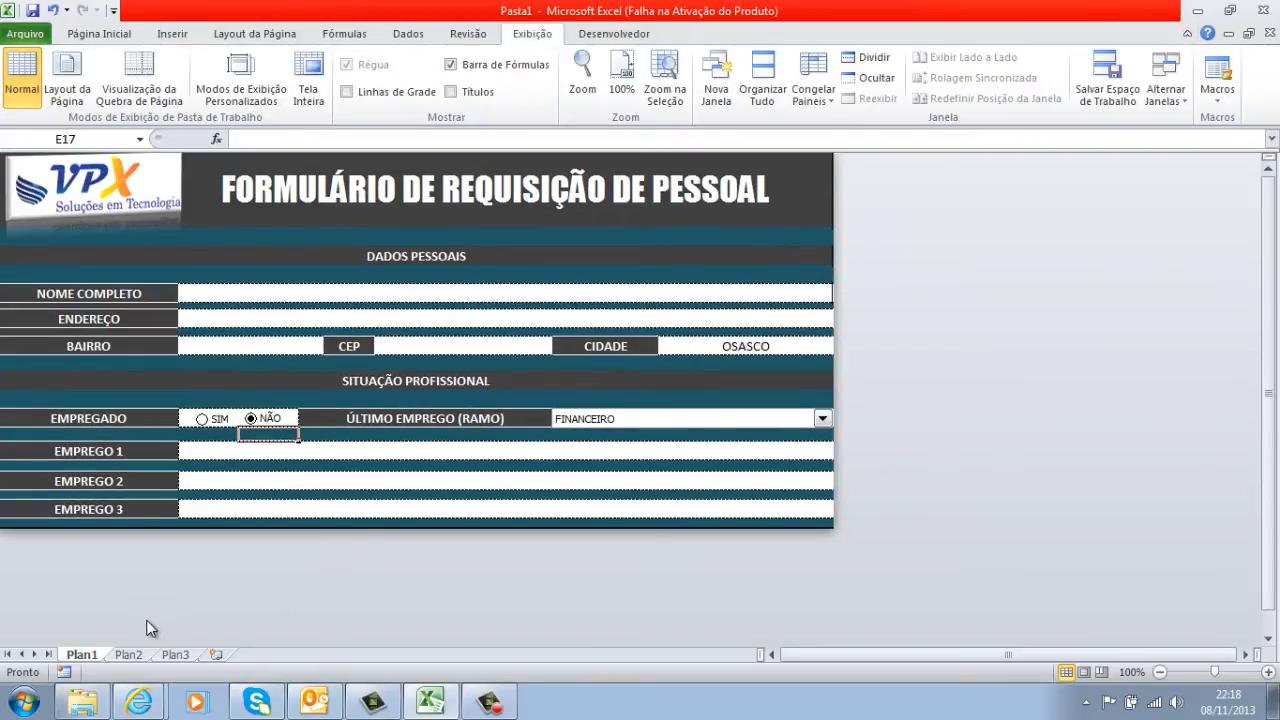
left_click(128, 656)
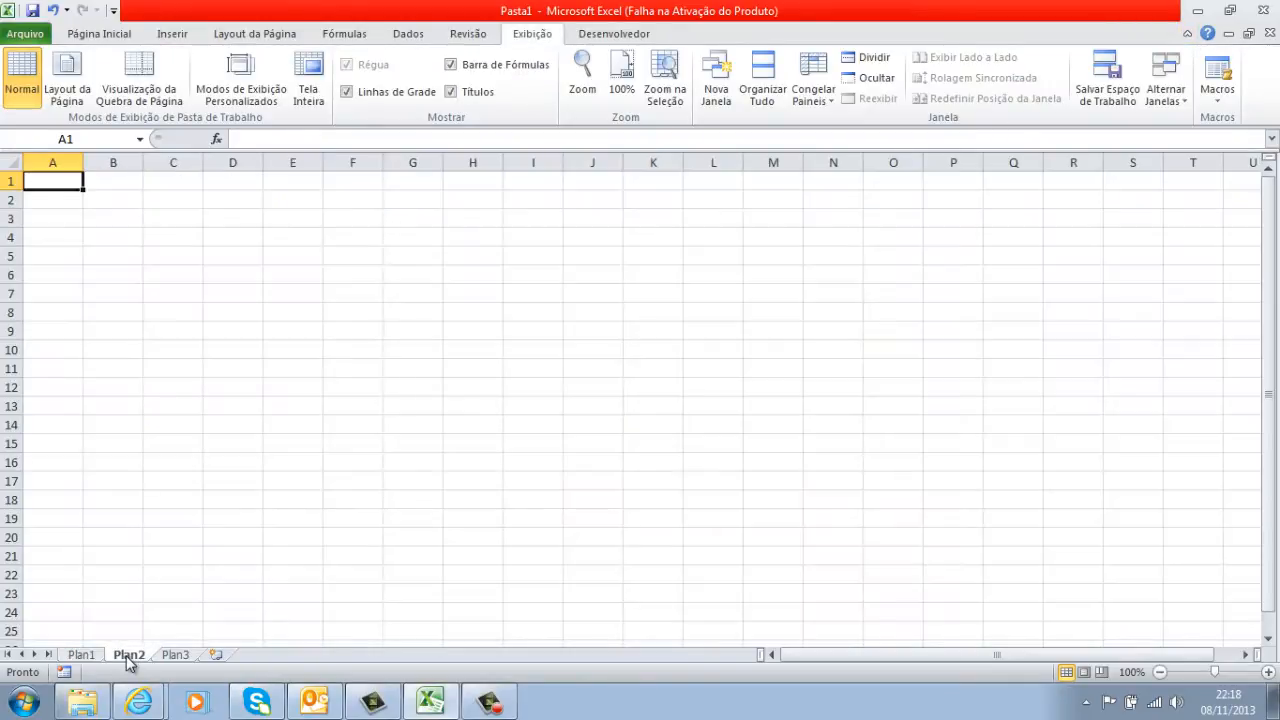
left_click(438, 367)
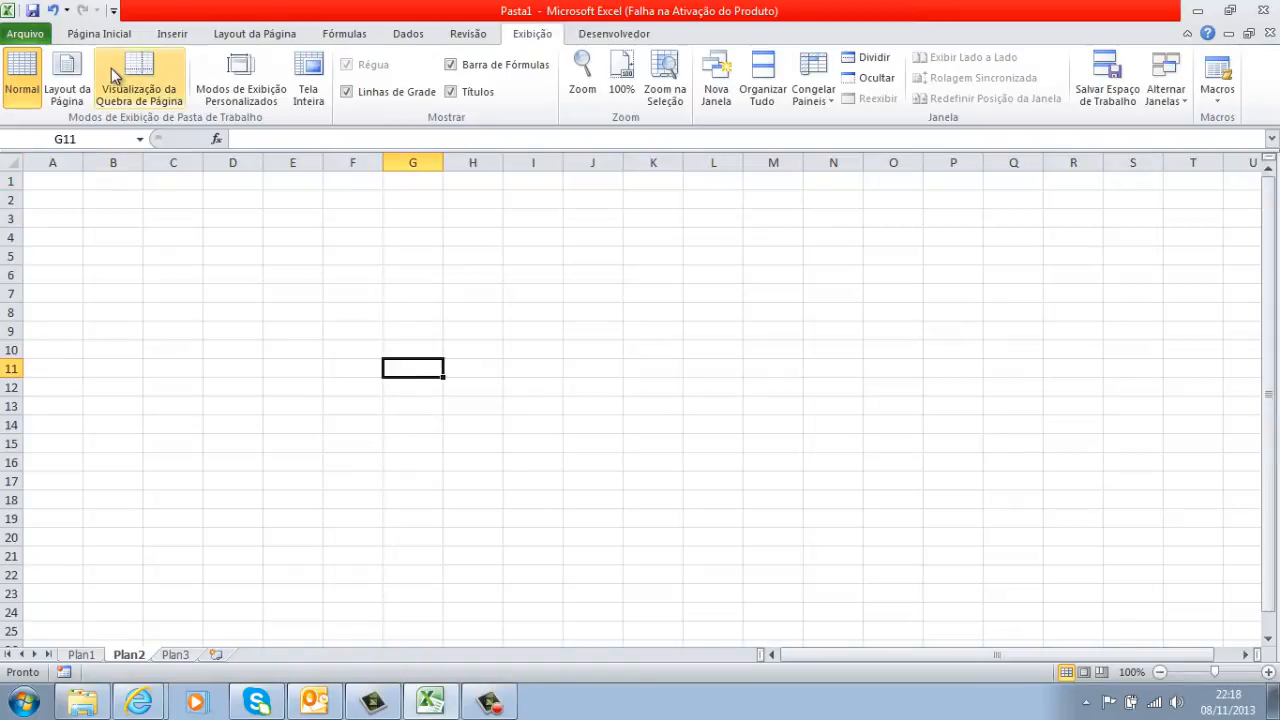
left_click(124, 34)
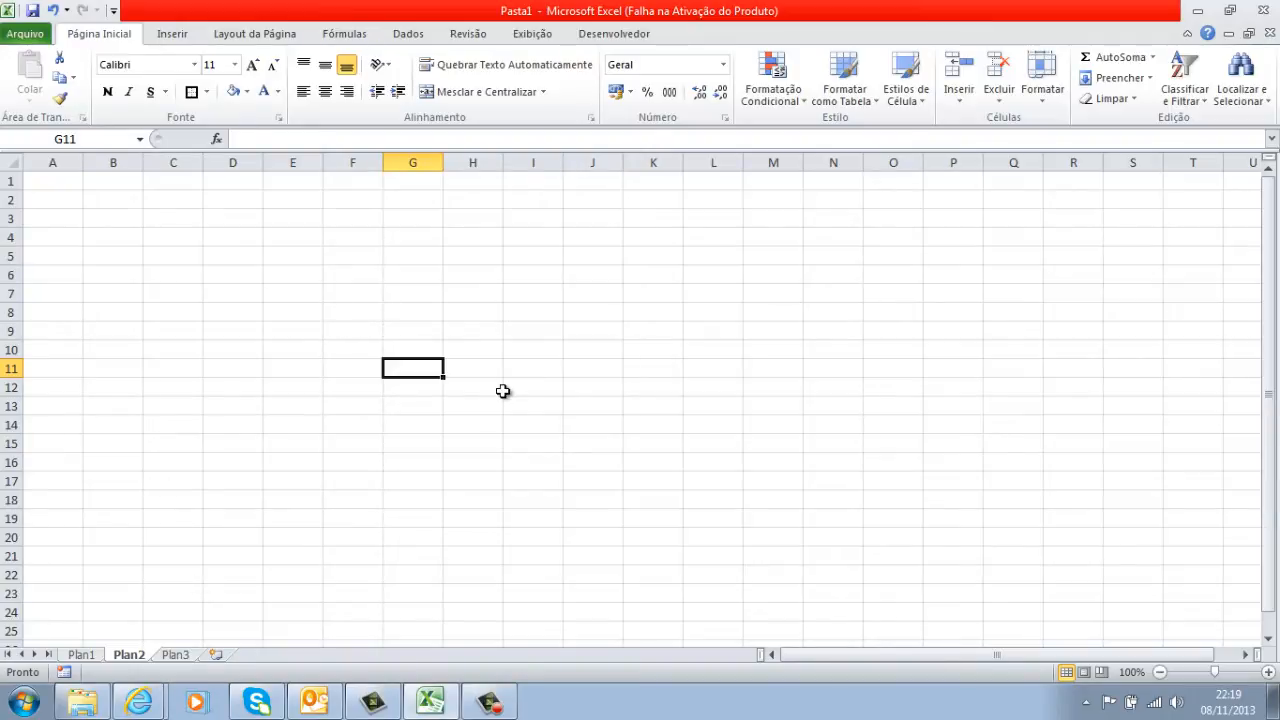
Show the Desenvolvedor commands and open the Excel options for customizing the ribbon
left_click(631, 36)
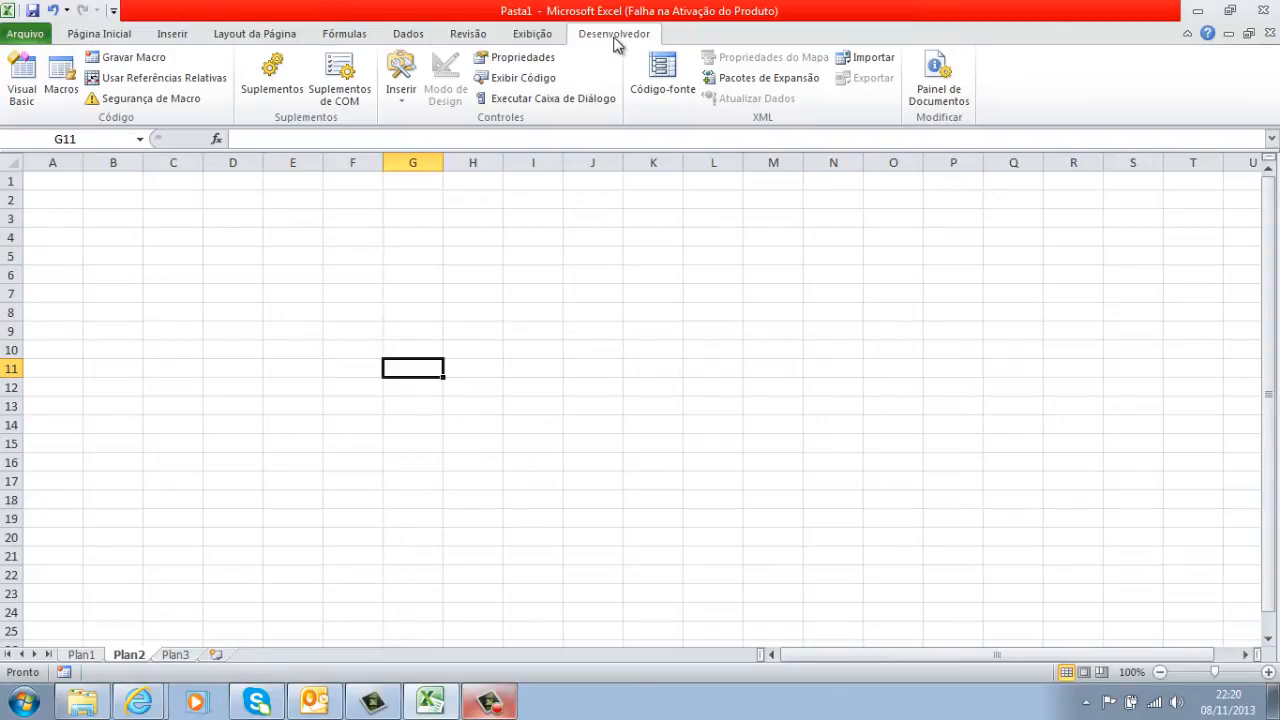
left_click(484, 705)
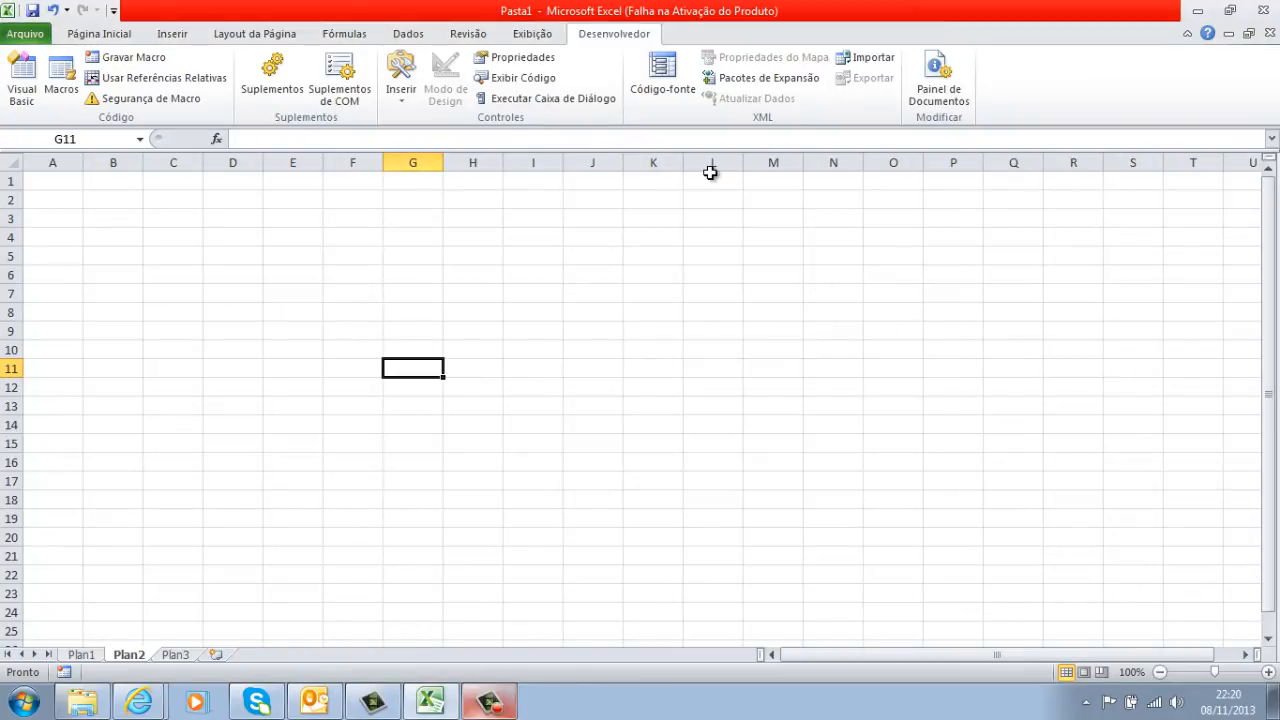
left_click(28, 36)
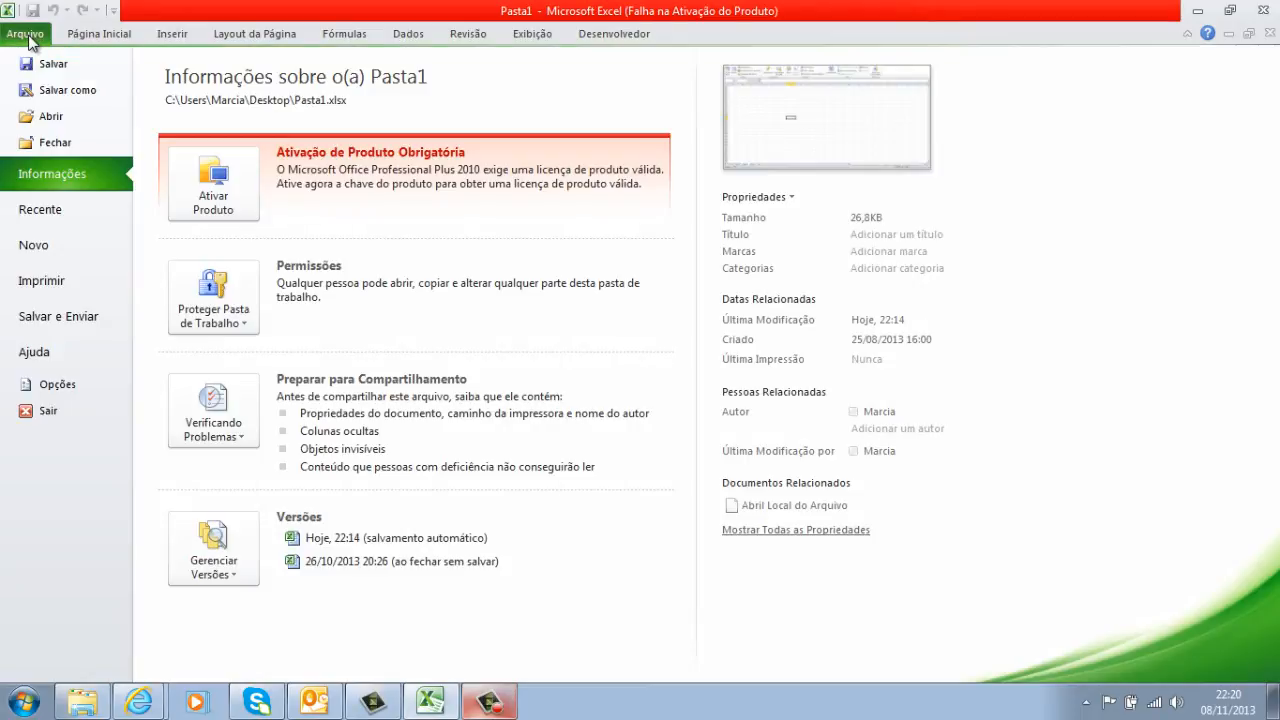
left_click(116, 387)
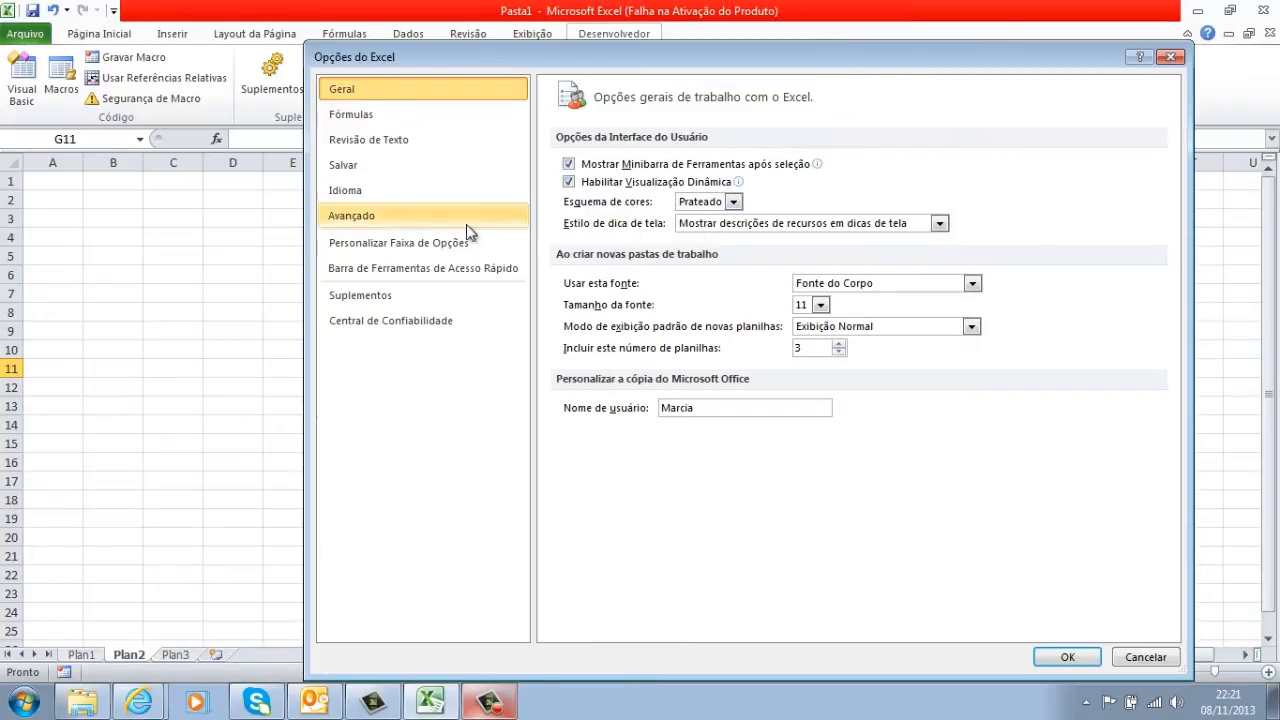
left_click(451, 251)
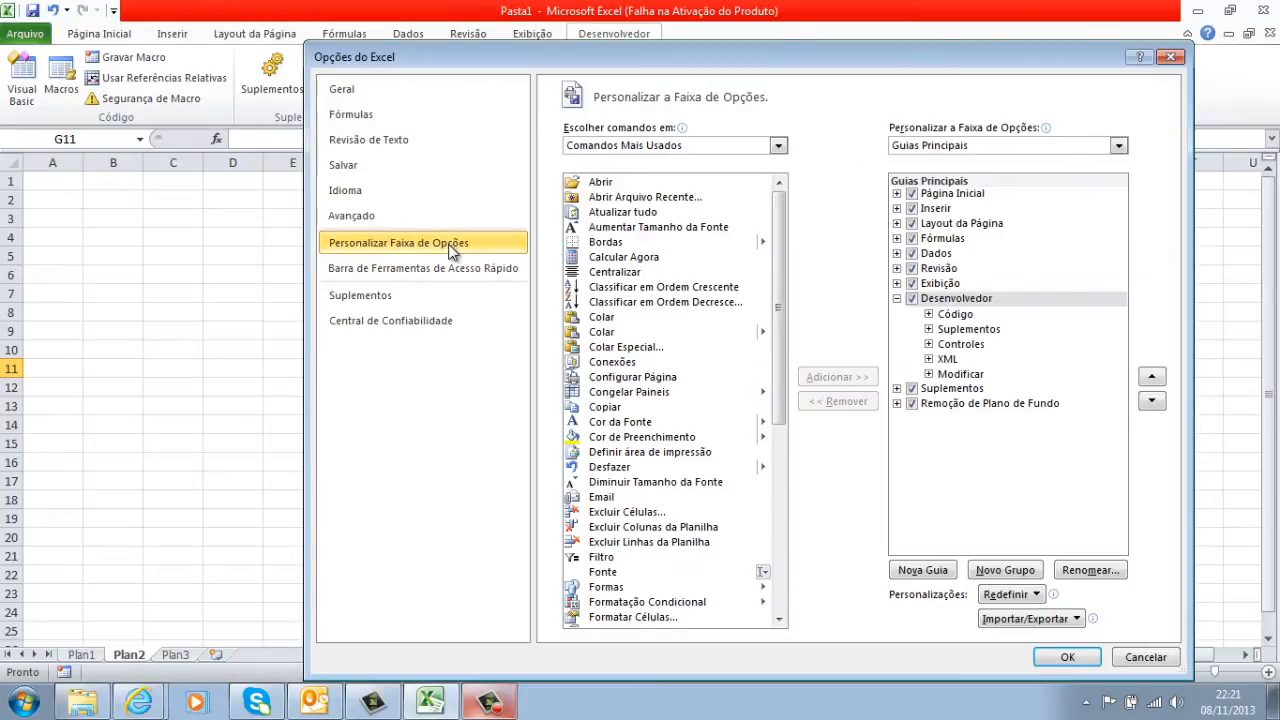
Review the Guias Principais list with its Desenvolvedor entry collapsed and checked, and close the options with OK
left_click(897, 299)
left_click(960, 145)
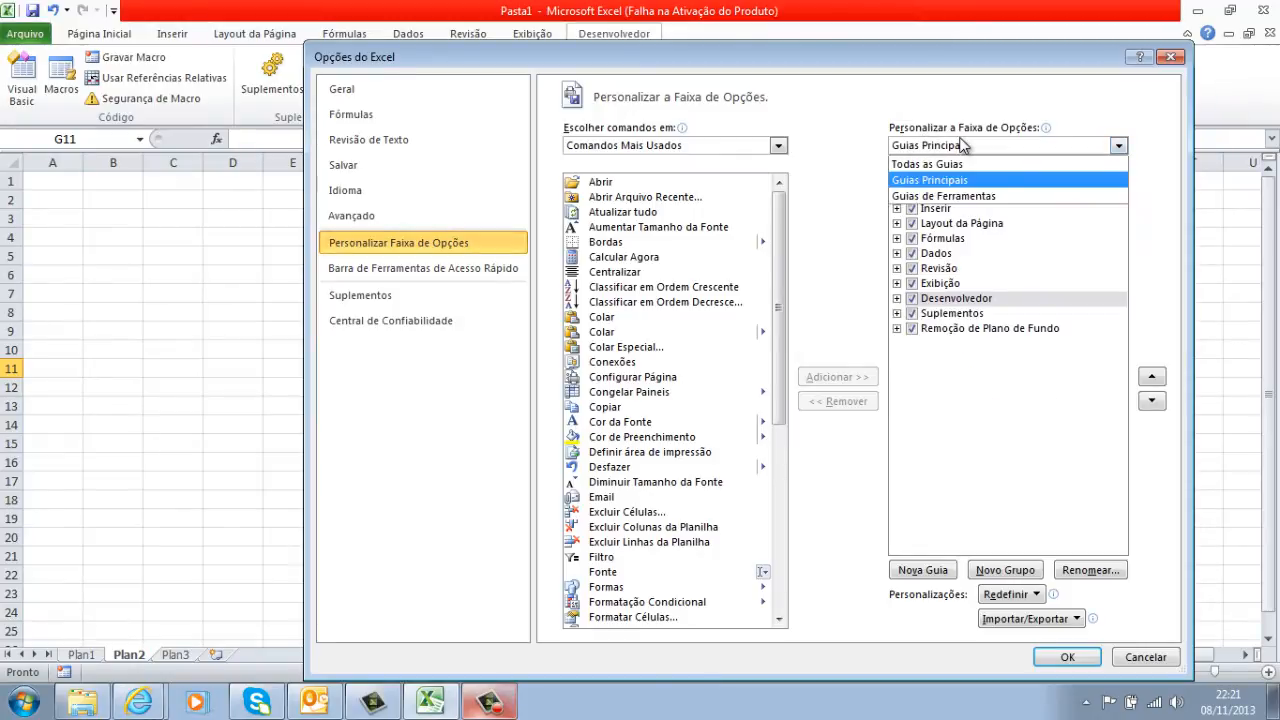
left_click(960, 145)
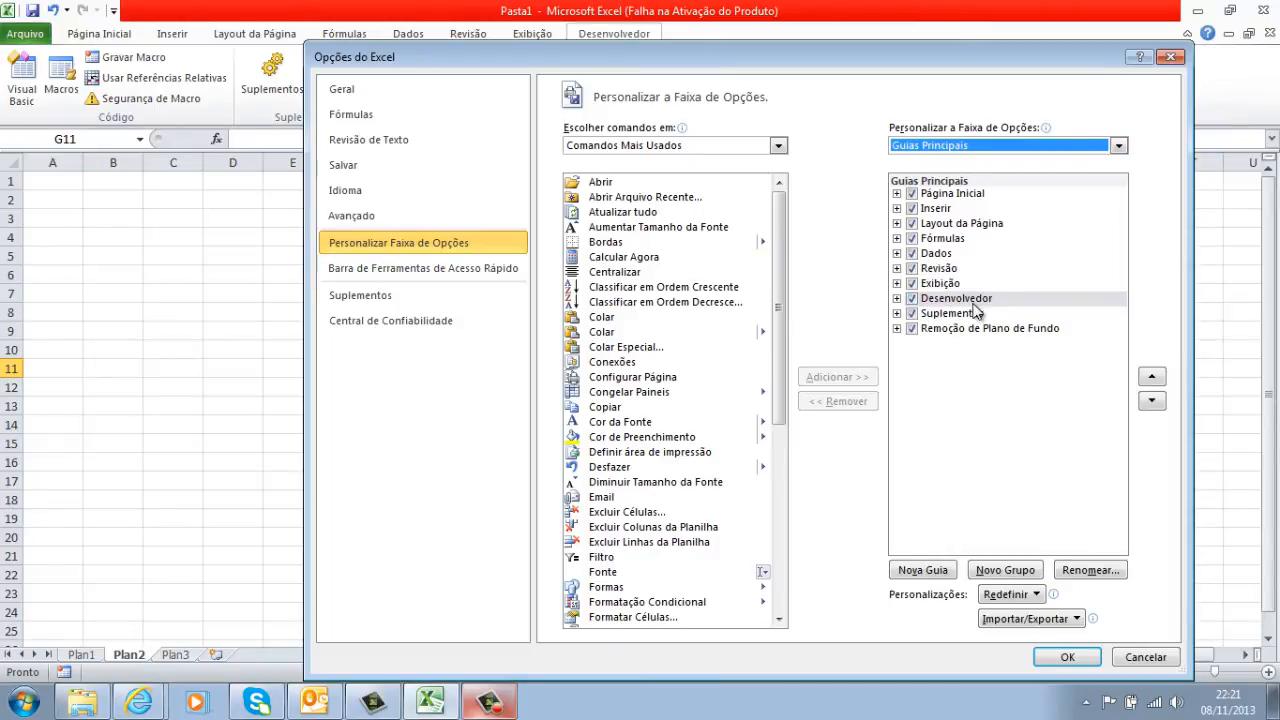
left_click(910, 301)
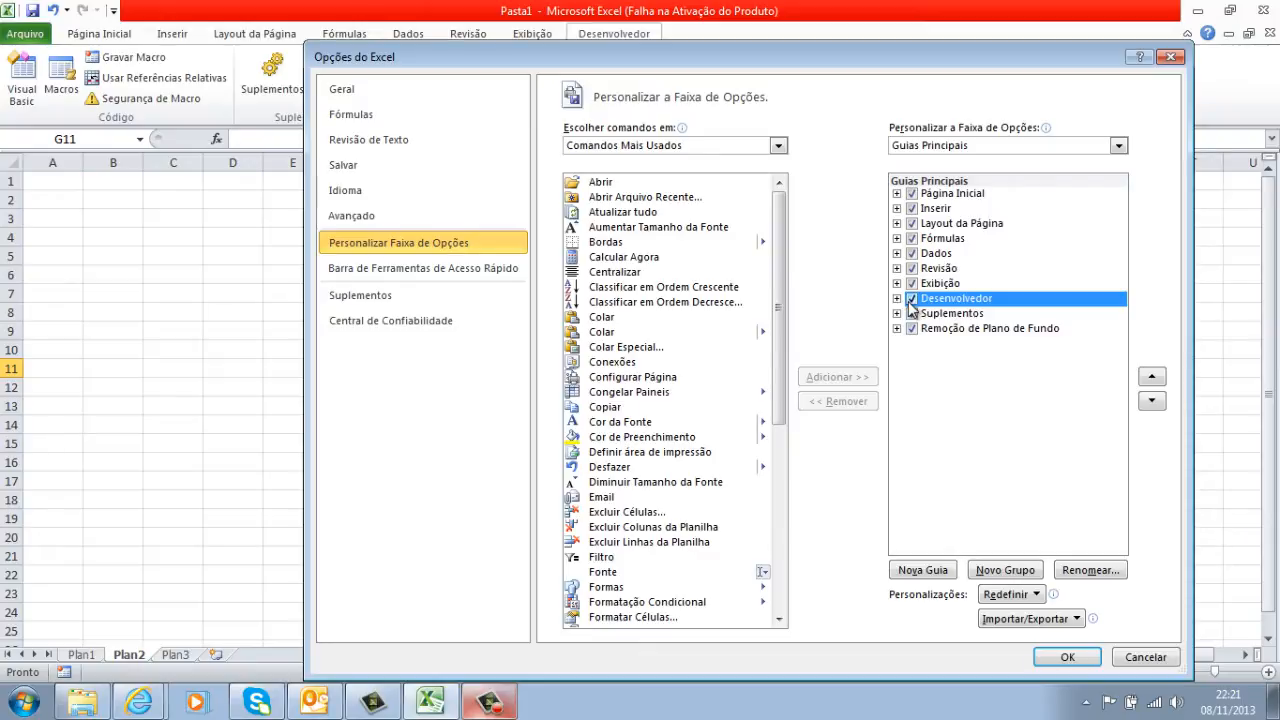
left_click(1090, 657)
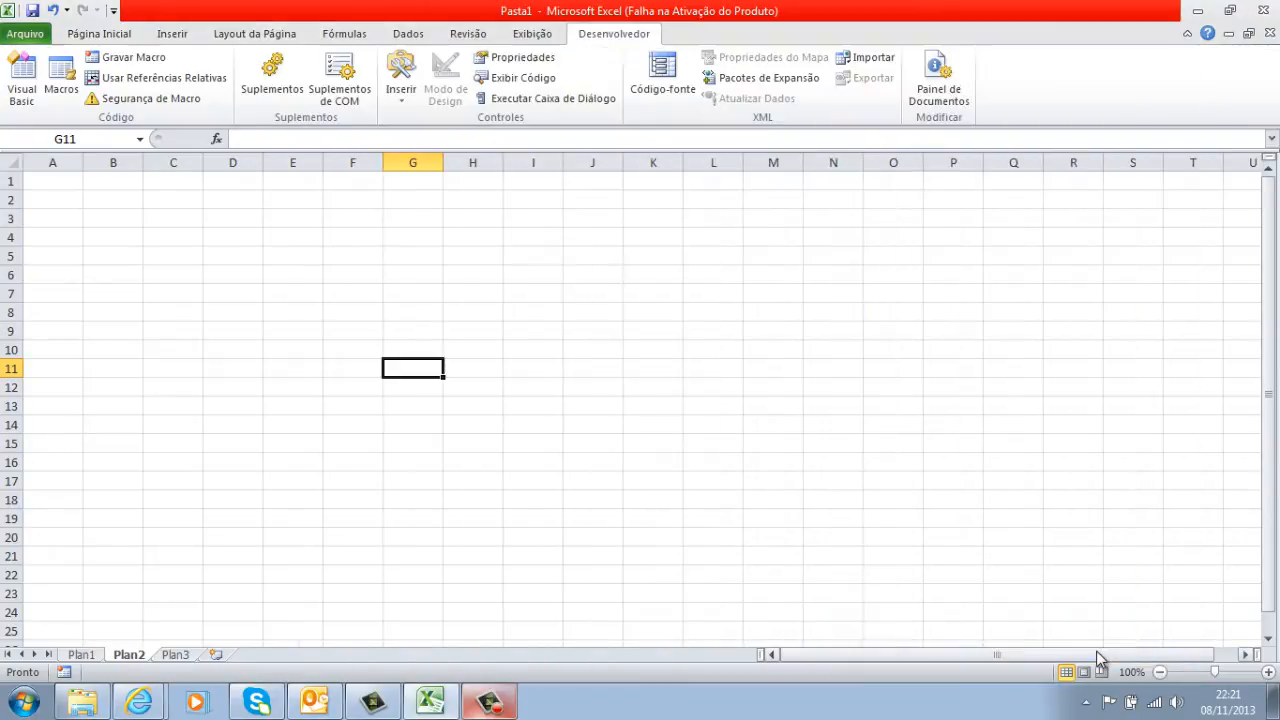
Disable the Desenvolvedor main tab in the Excel ribbon customization options and apply the change
left_click(20, 34)
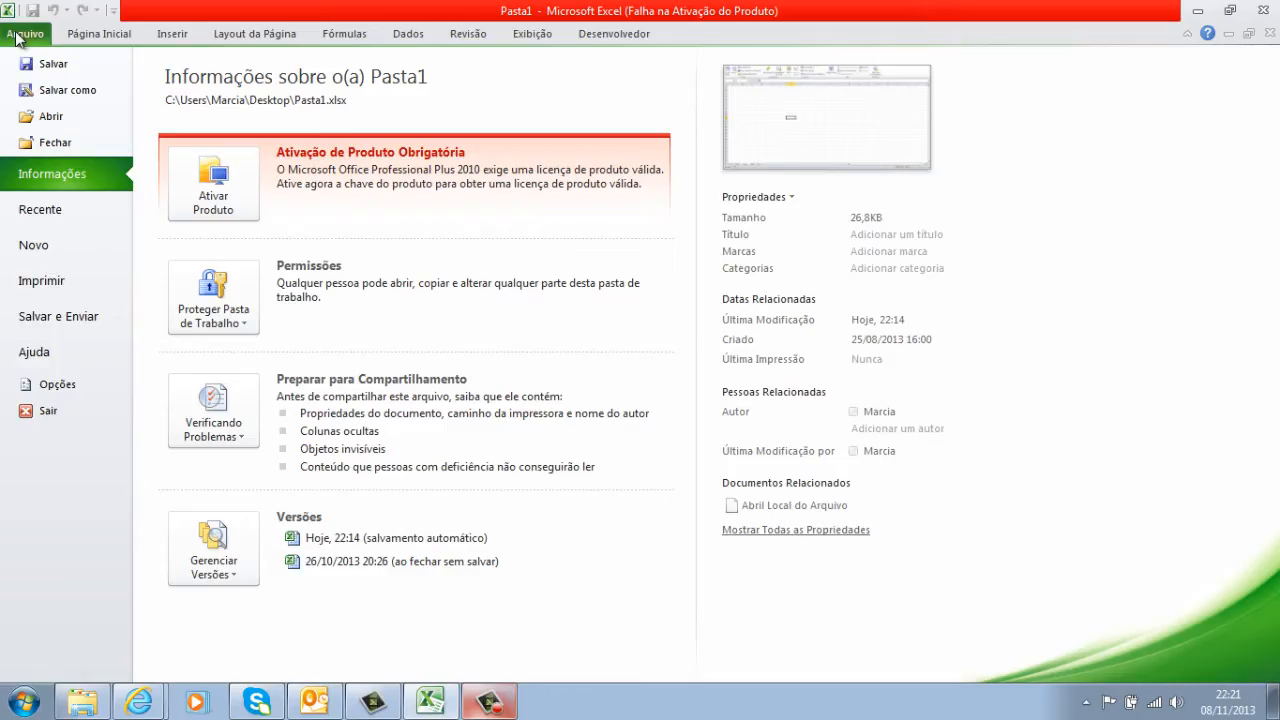
left_click(112, 386)
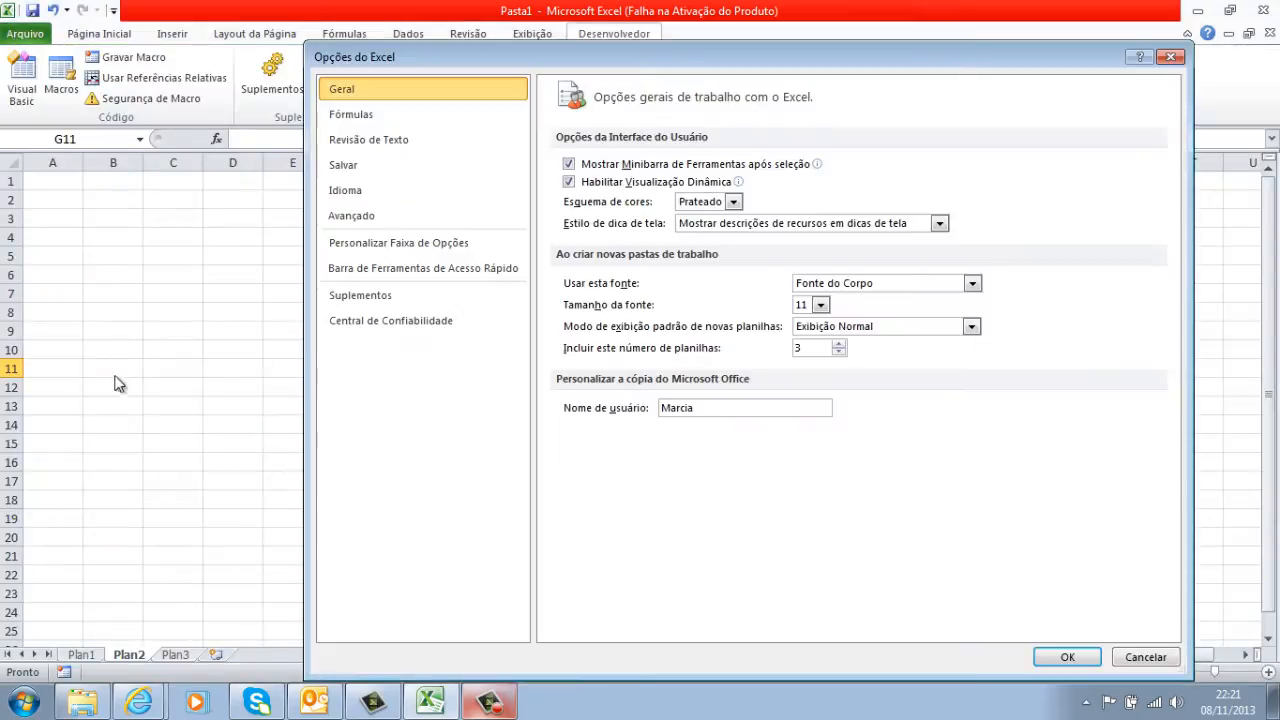
left_click(417, 251)
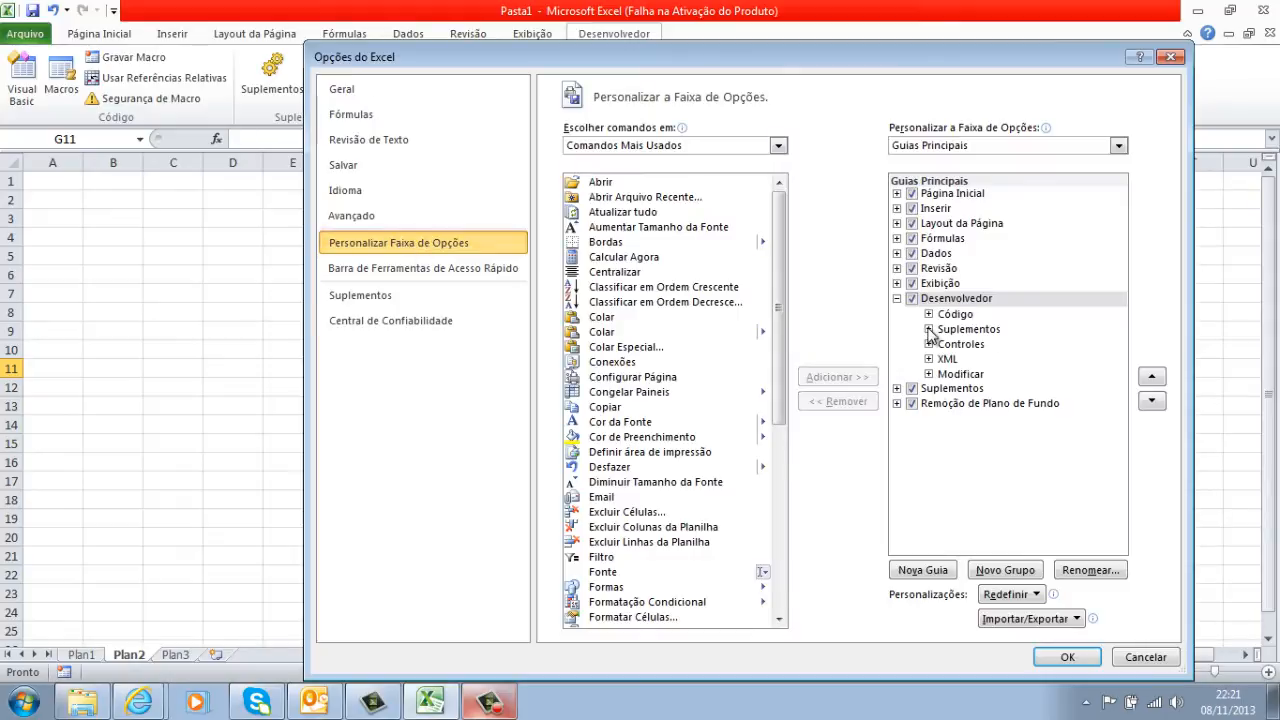
left_click(911, 299)
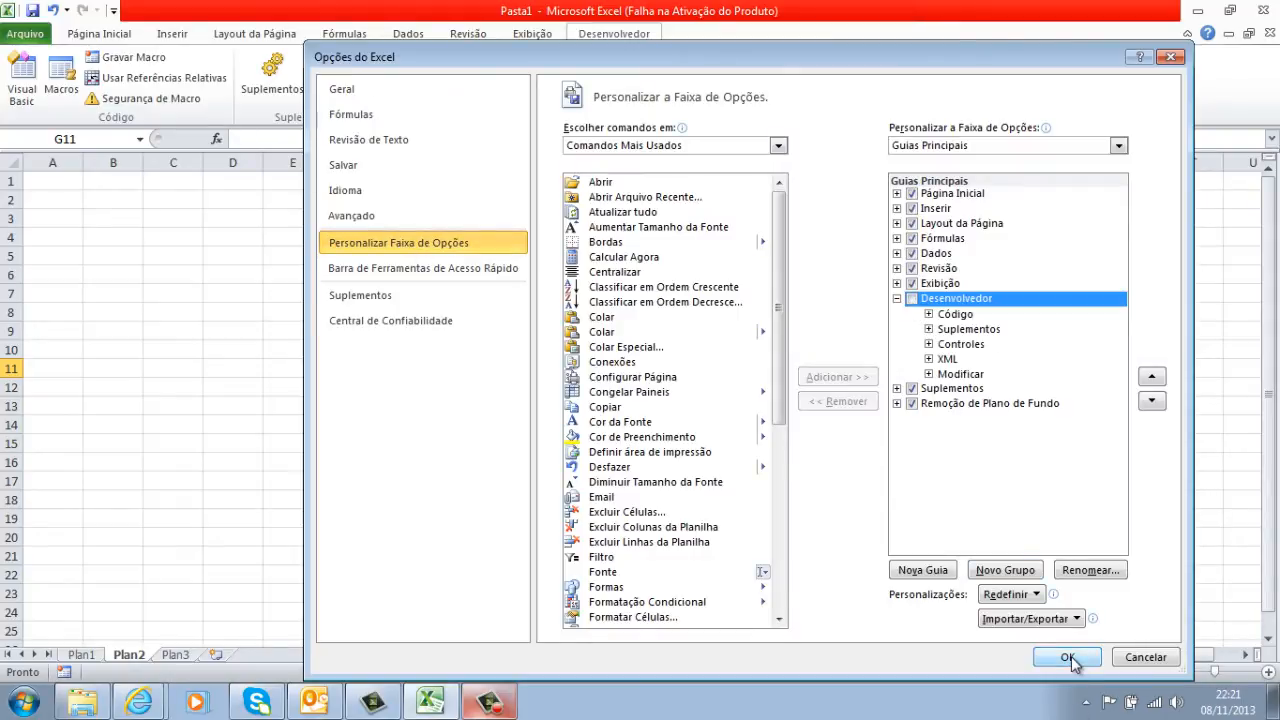
left_click(1068, 659)
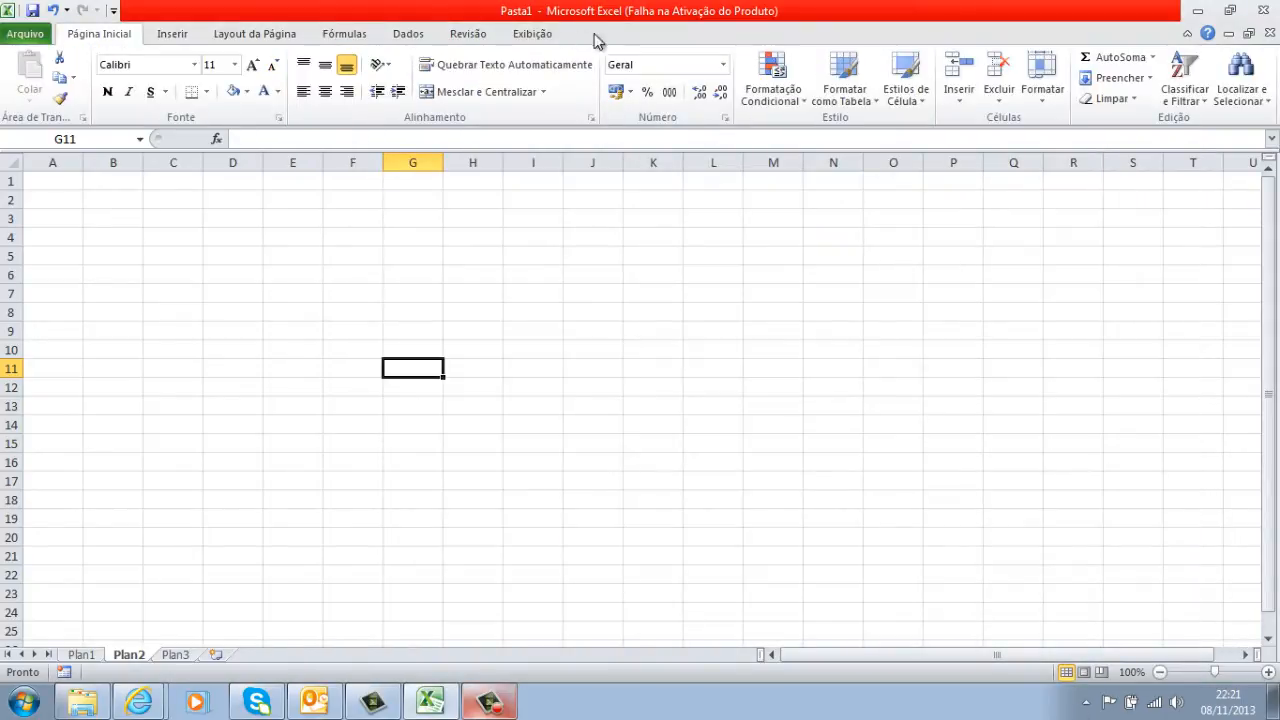
Enable the Desenvolvedor main tab in the Excel ribbon customization options and display its commands
left_click(40, 38)
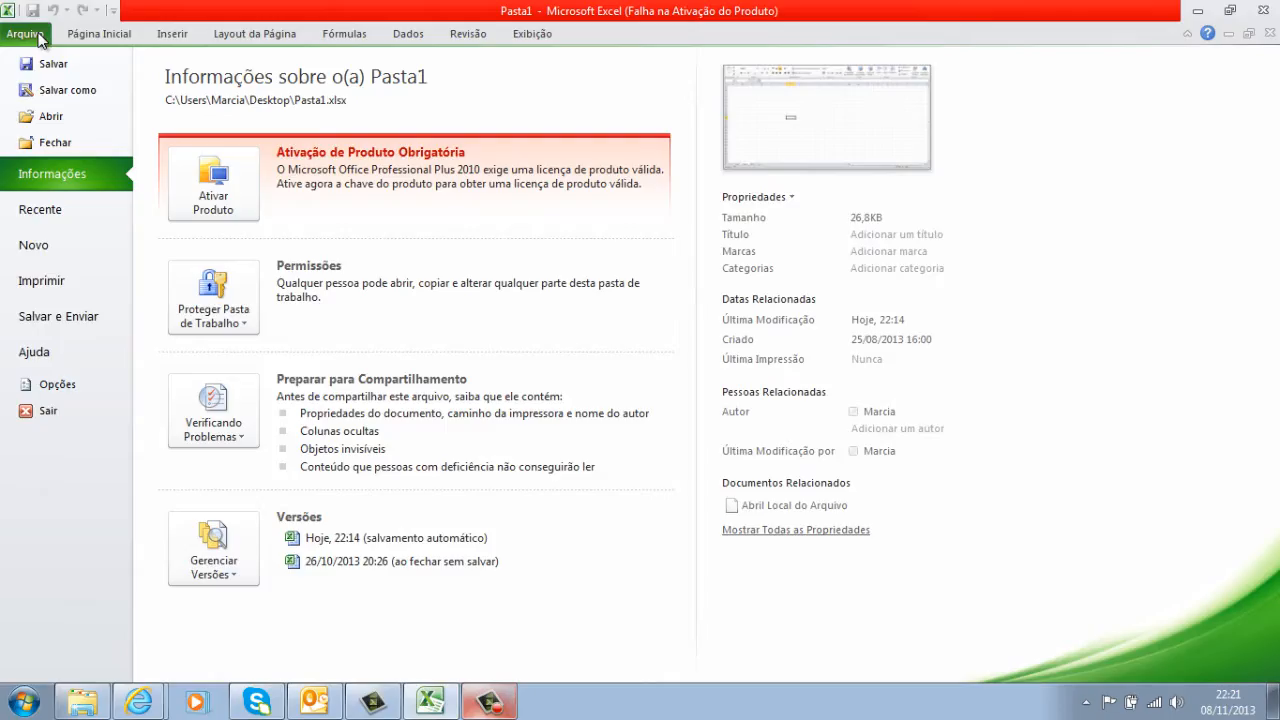
left_click(57, 384)
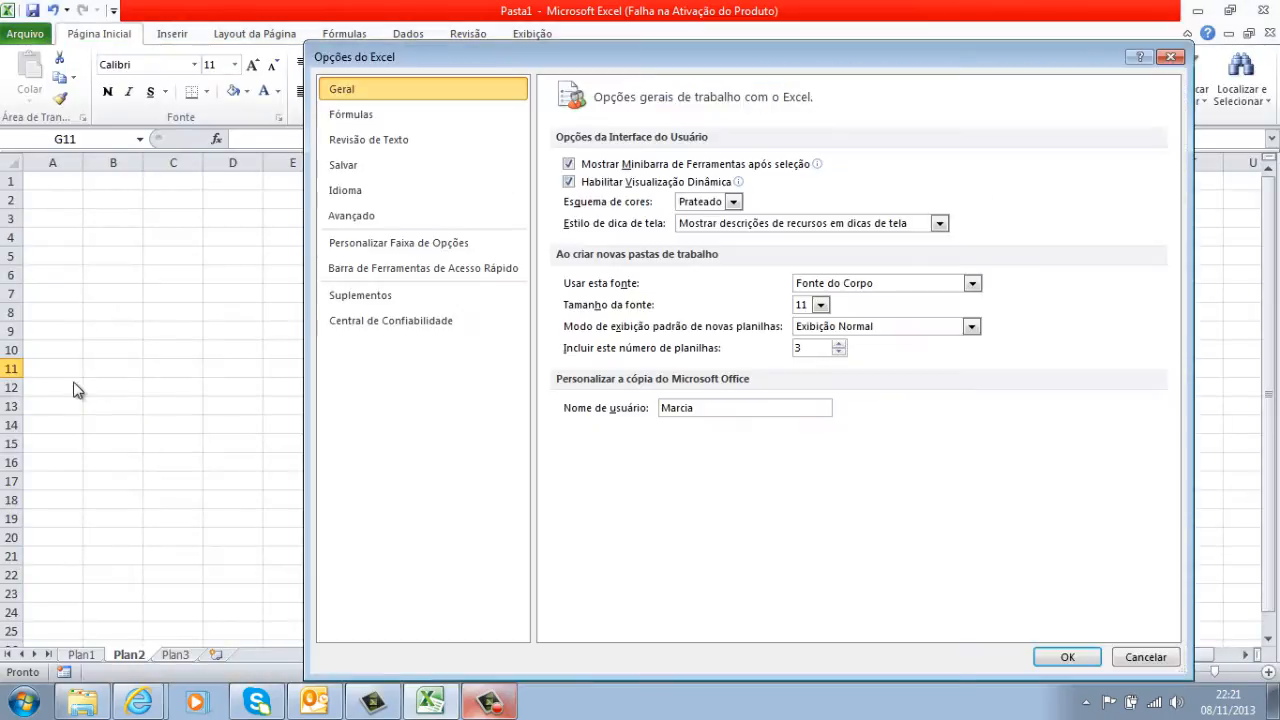
left_click(476, 250)
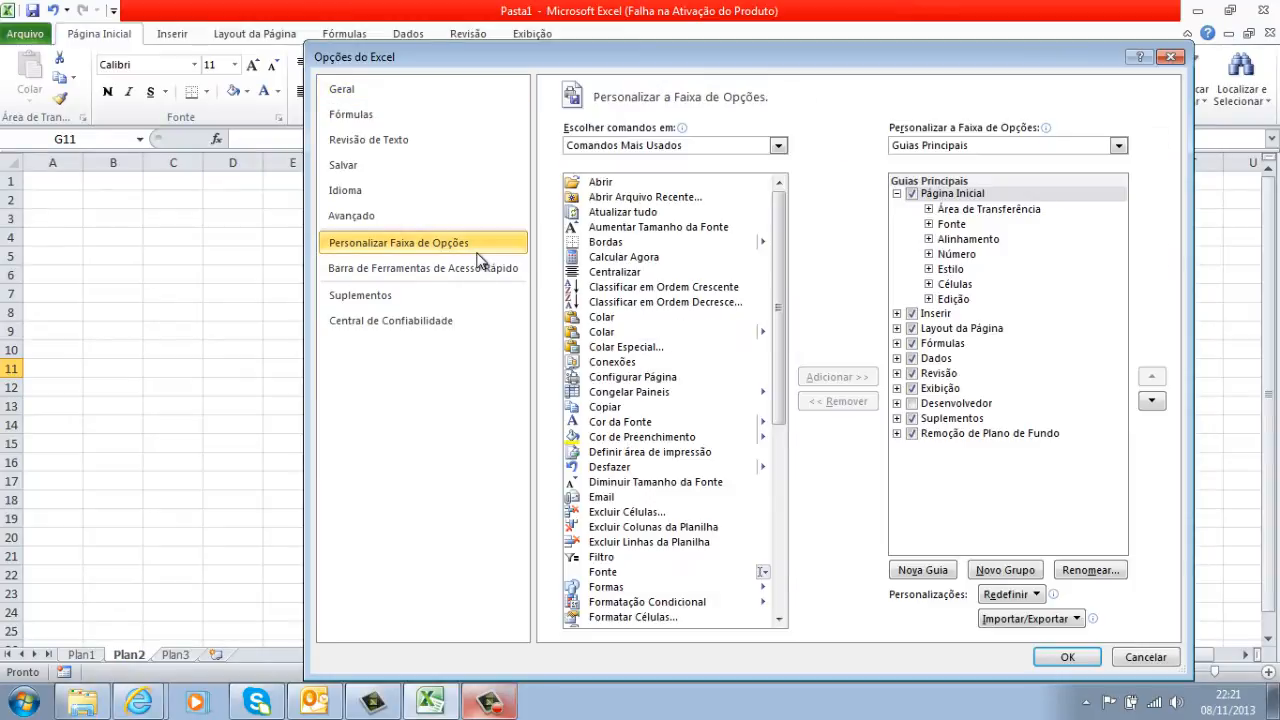
left_click(911, 404)
left_click(1064, 657)
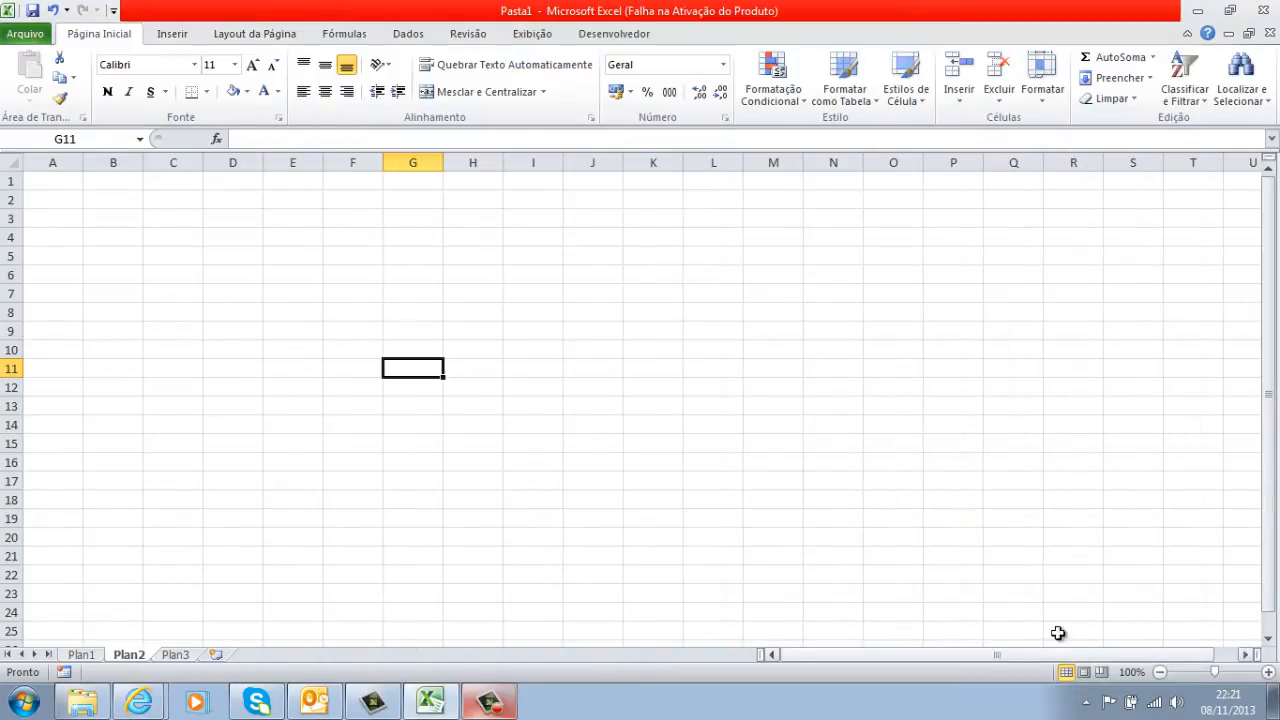
left_click(630, 35)
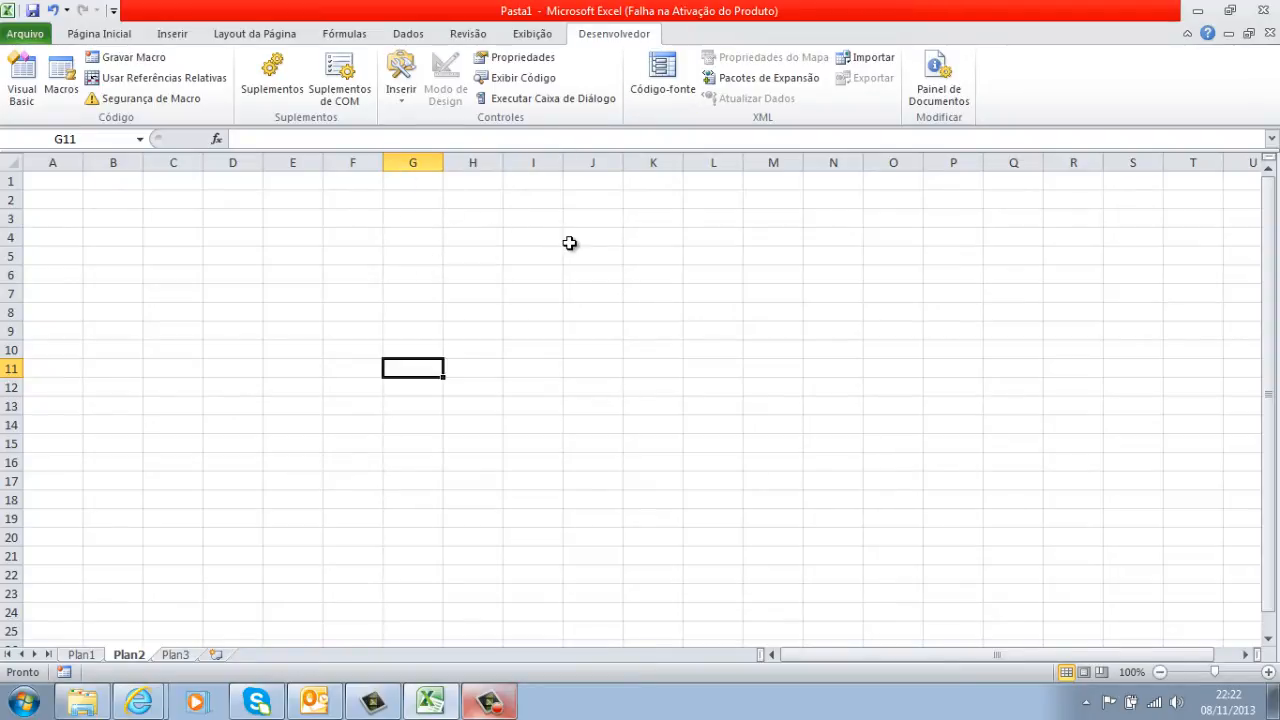
Insert a button form control around cell F7 without assigning a macro, and delete it
left_click(404, 103)
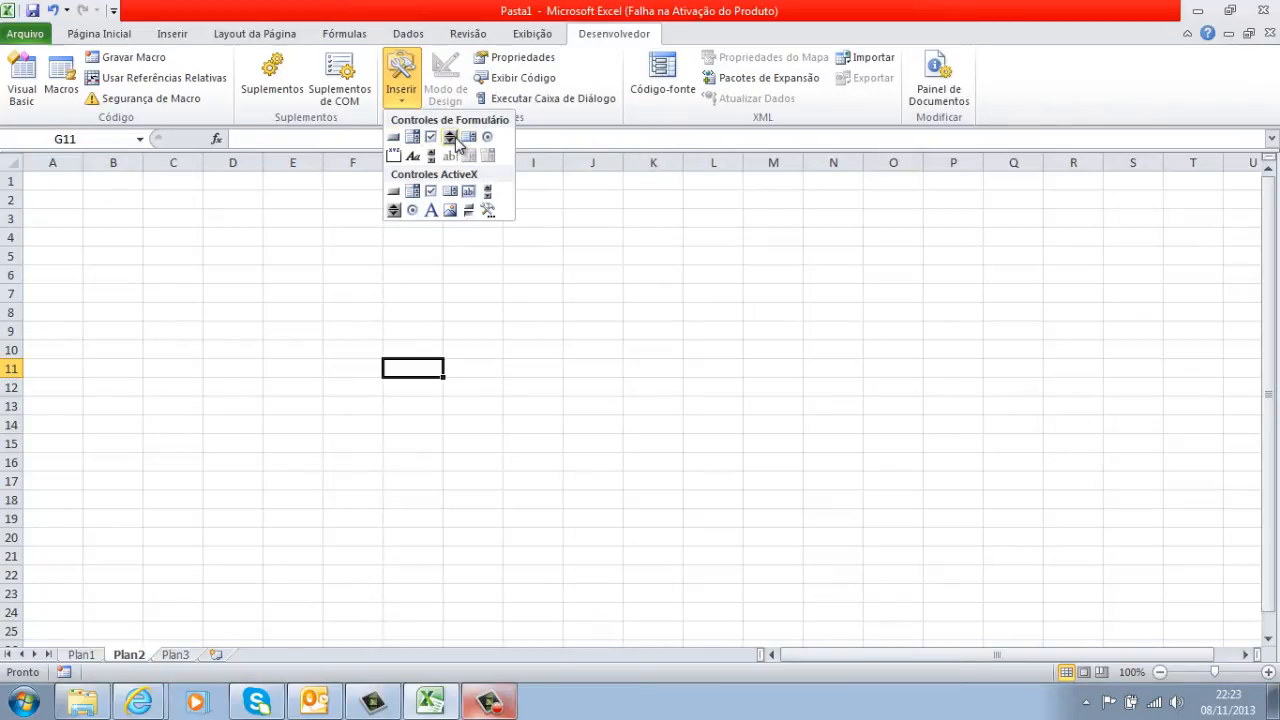
left_click(404, 144)
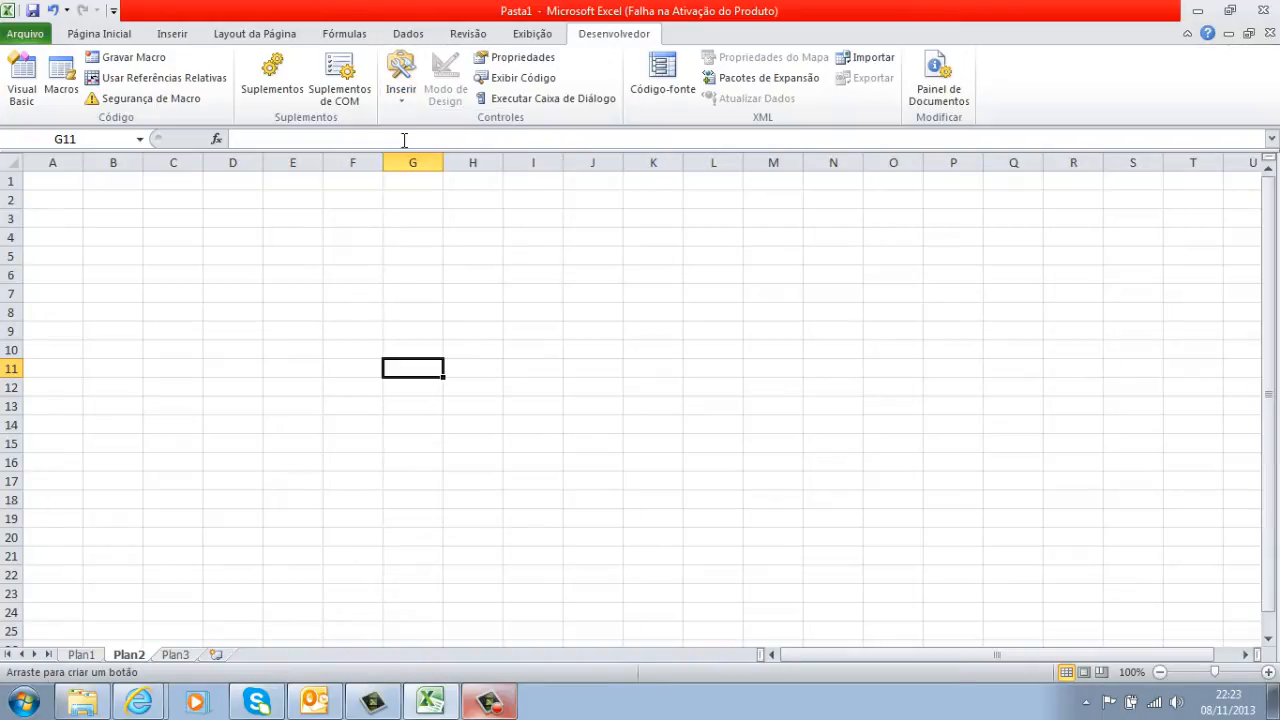
left_click(320, 295)
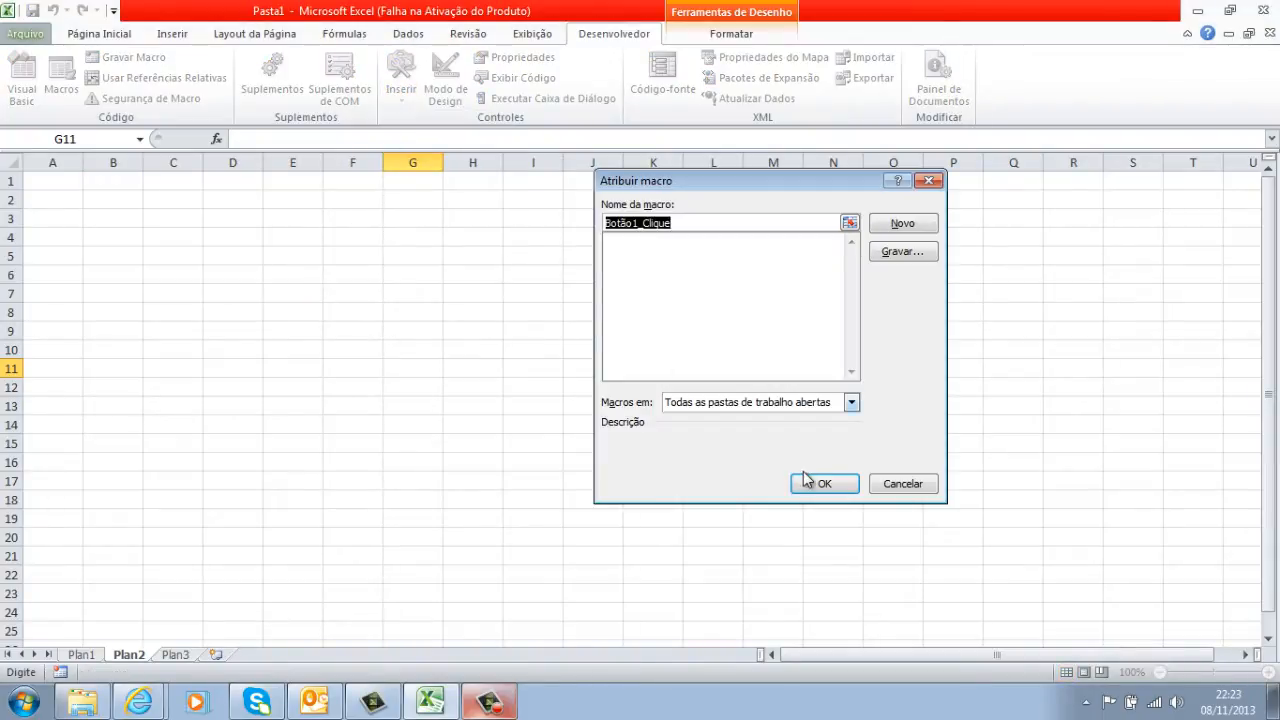
left_click(903, 484)
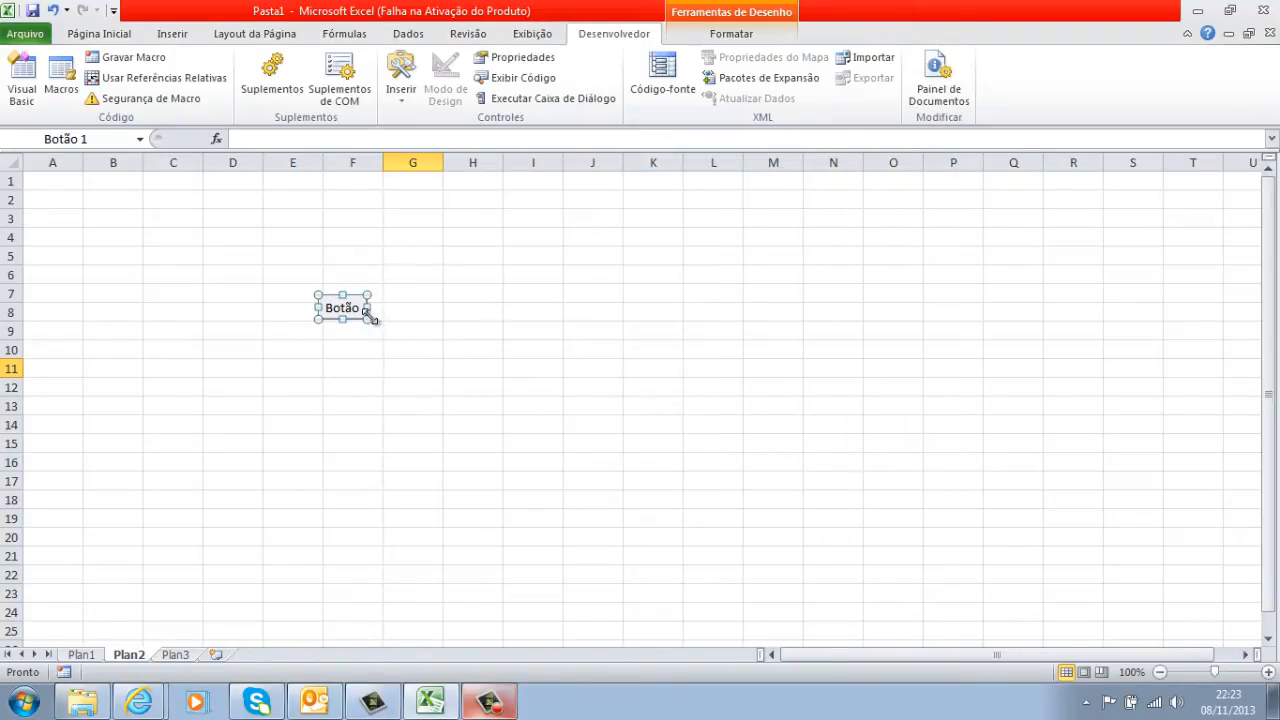
key("Delete")
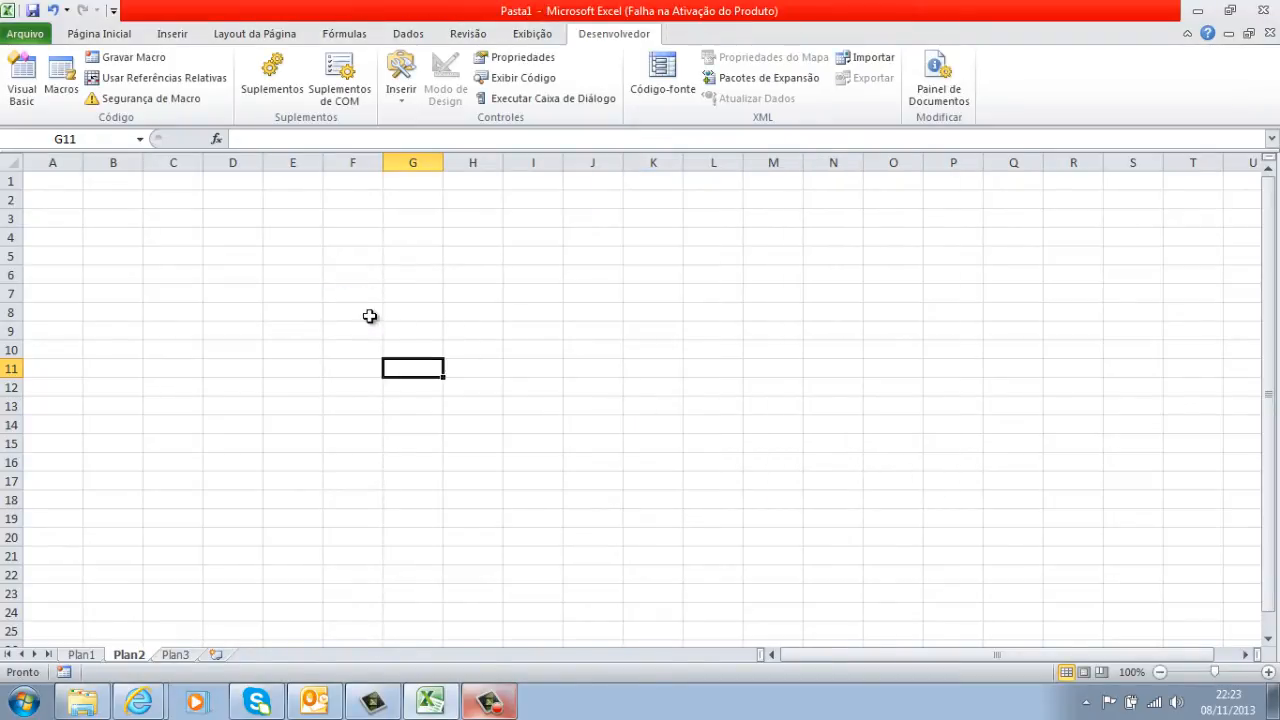
Insert a combo box form control at cell G3 and resize it to span about G3 to K6
left_click(403, 108)
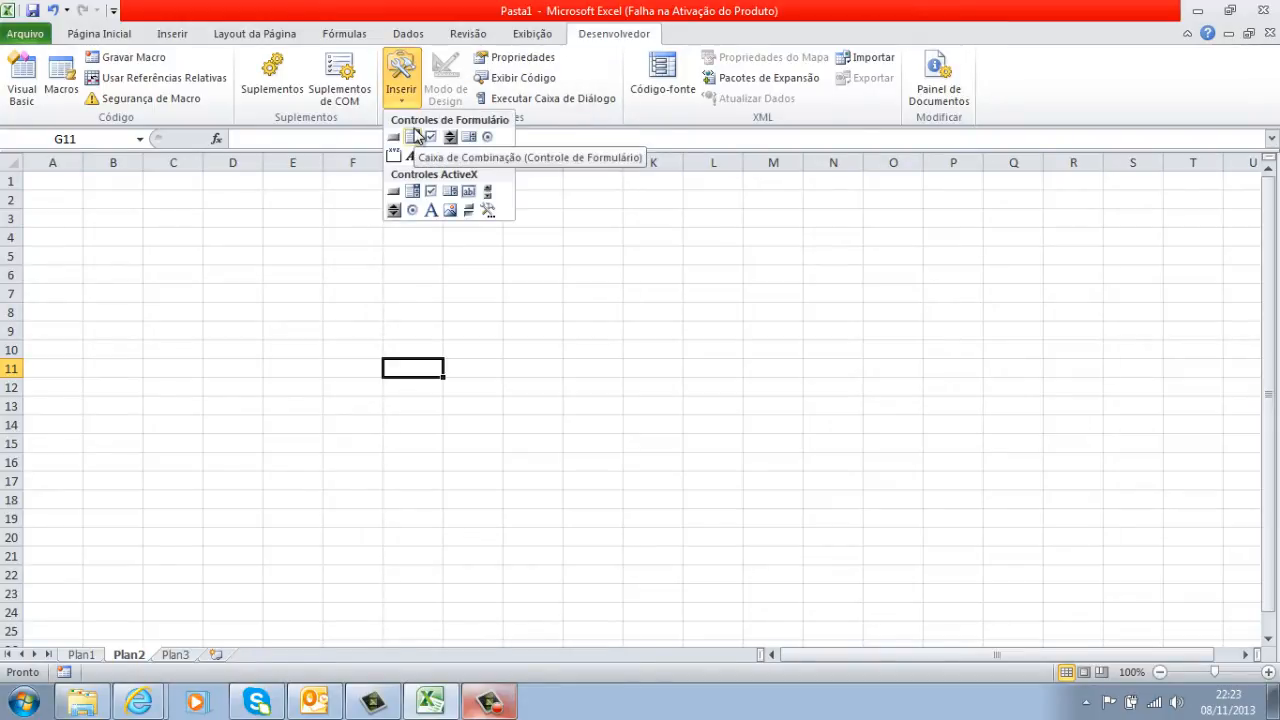
left_click(417, 137)
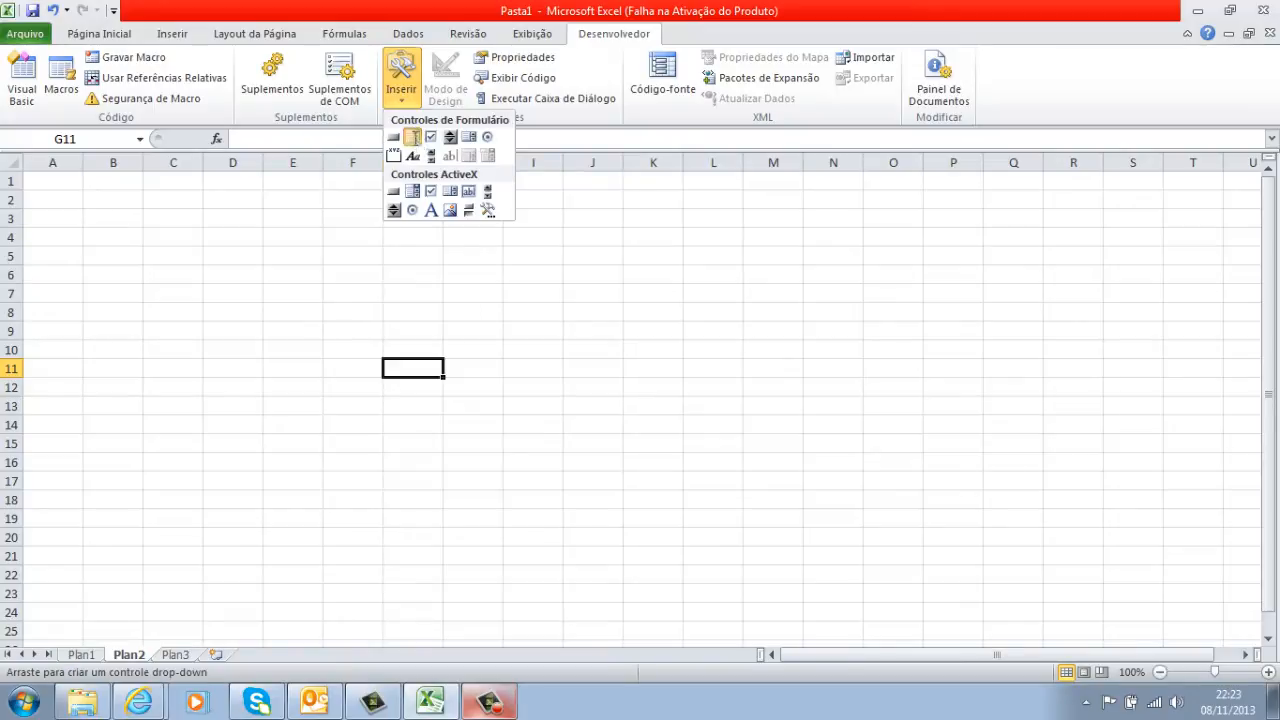
left_click(403, 220)
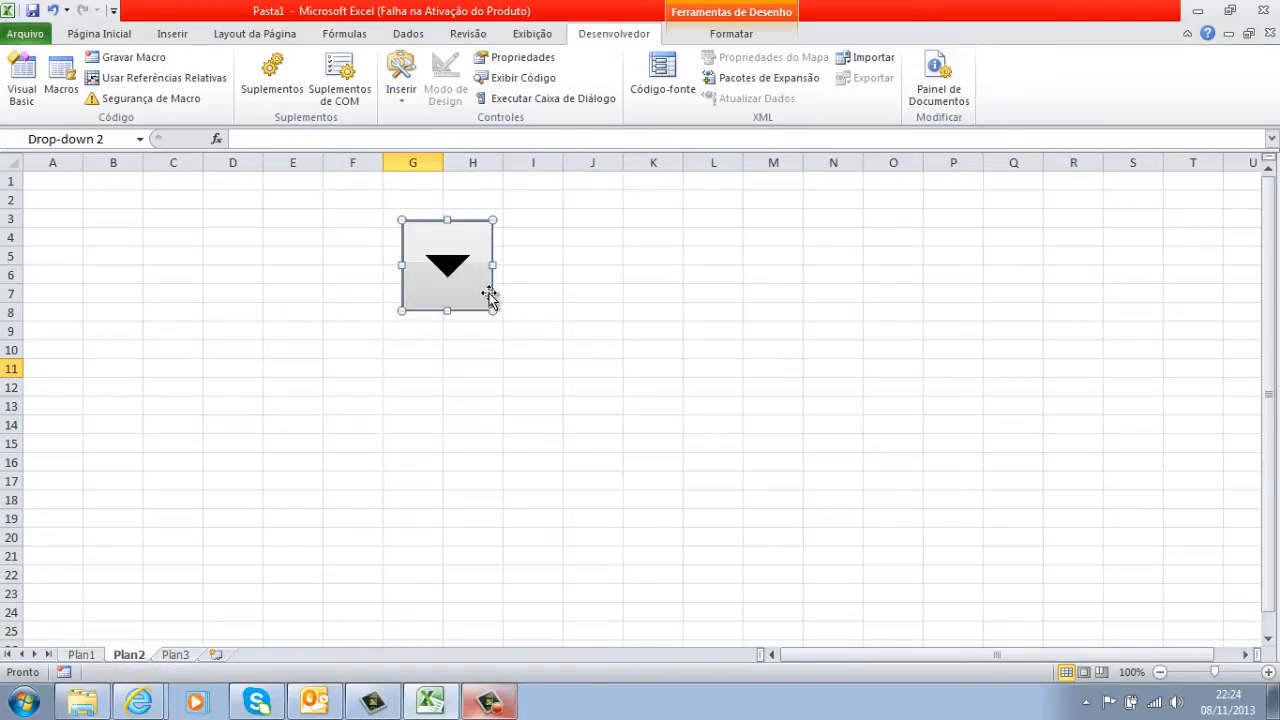
left_click_drag(492, 312, 657, 273)
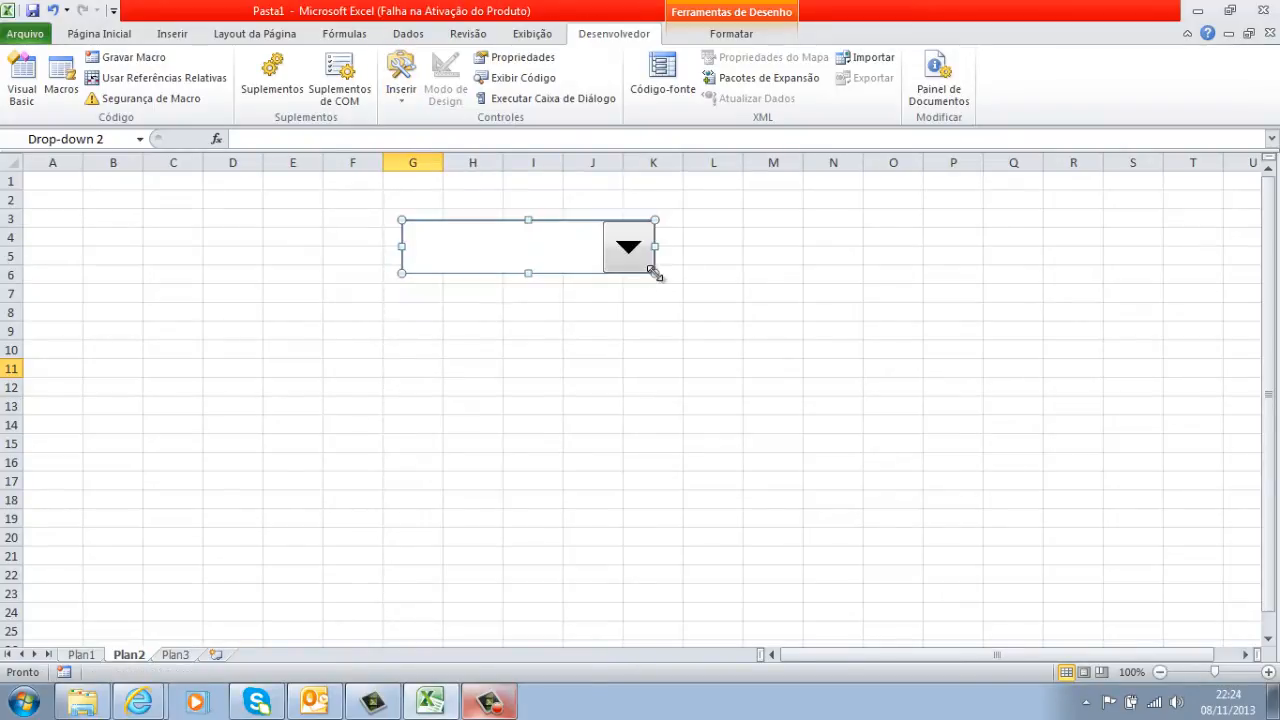
left_click(643, 366)
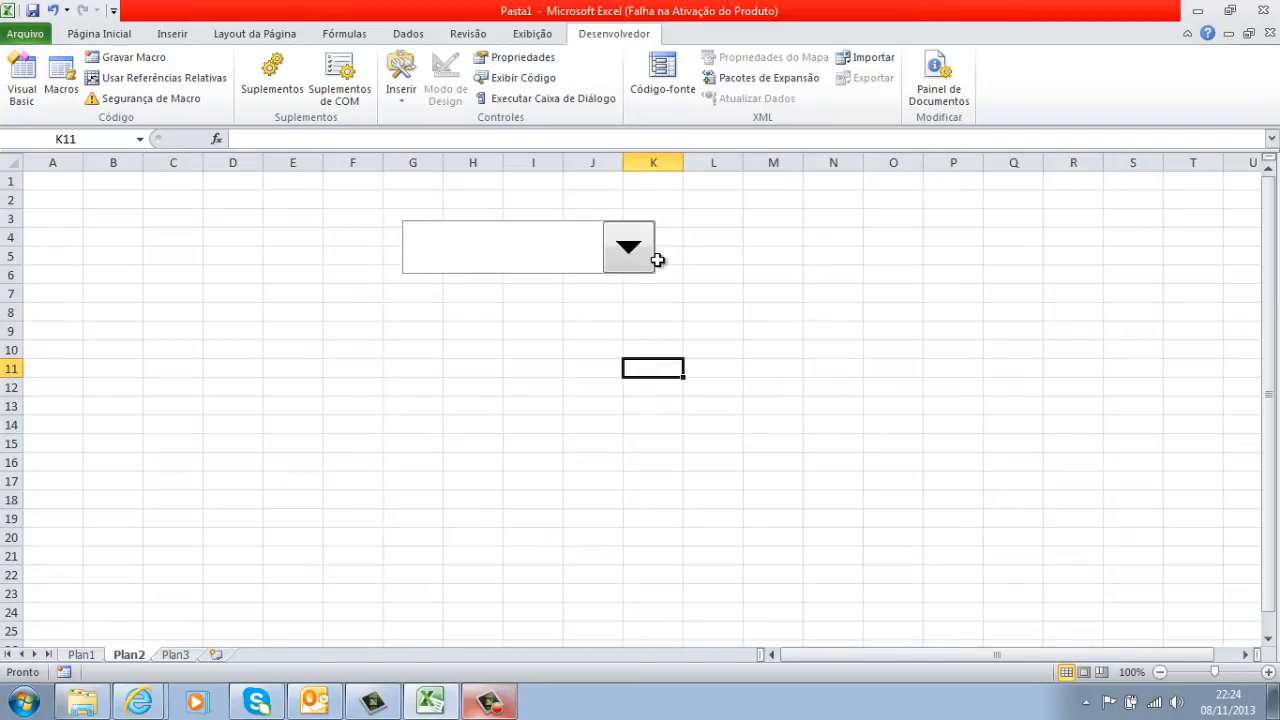
Select the combo box control on Plan2 and delete it
left_click(652, 268)
left_click(655, 268)
left_click(643, 270)
left_click(640, 262, "ctrl")
right_click(640, 262)
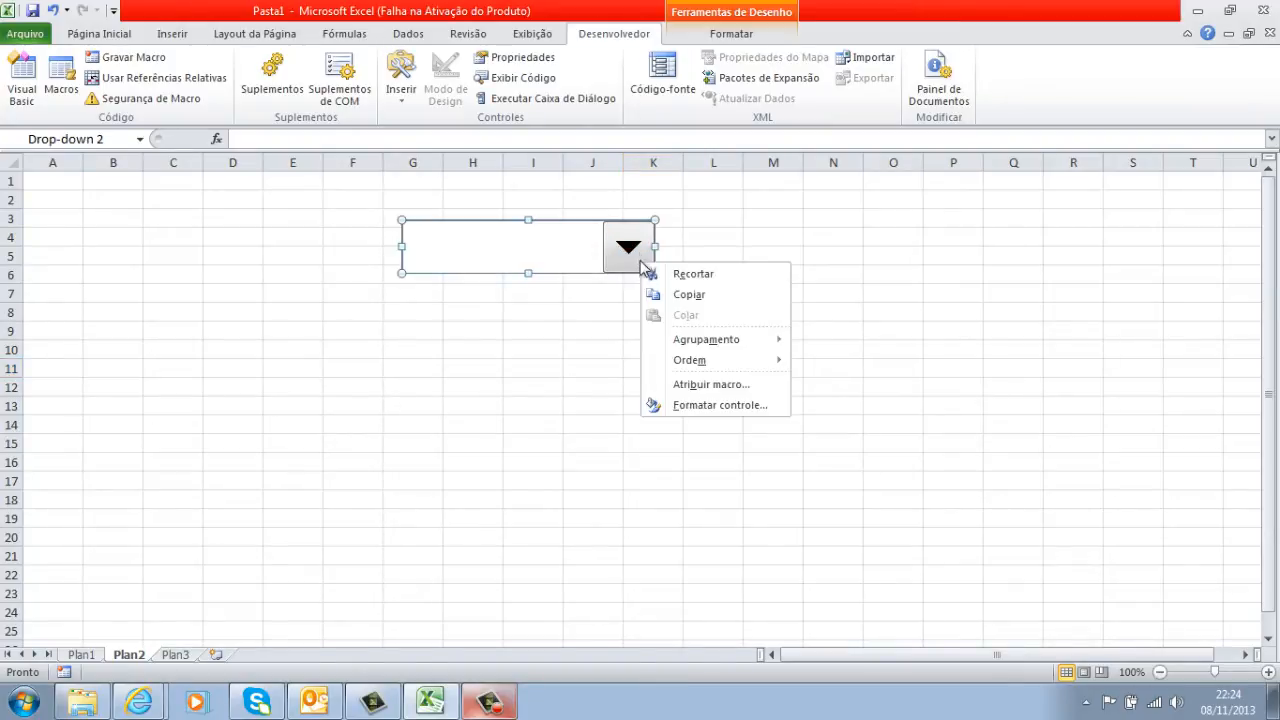
key("Escape")
key("Delete")
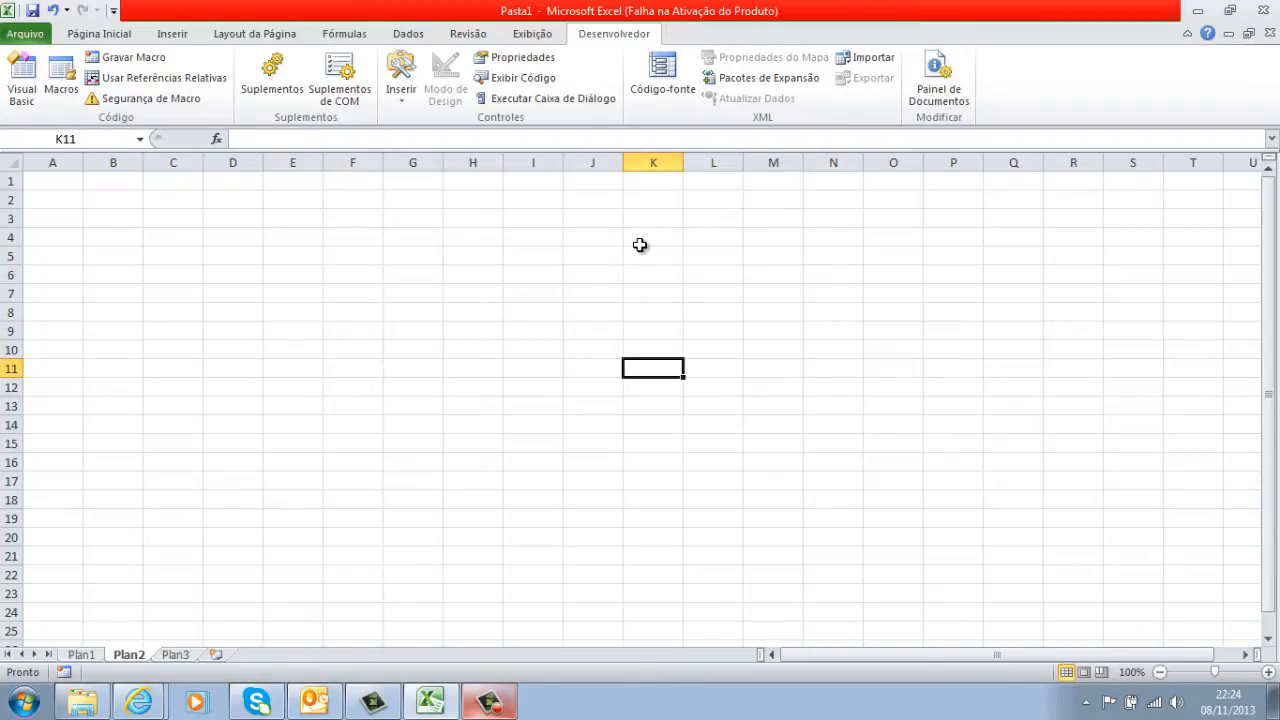
Insert a check box form control around cell F7 and tick it
left_click(401, 82)
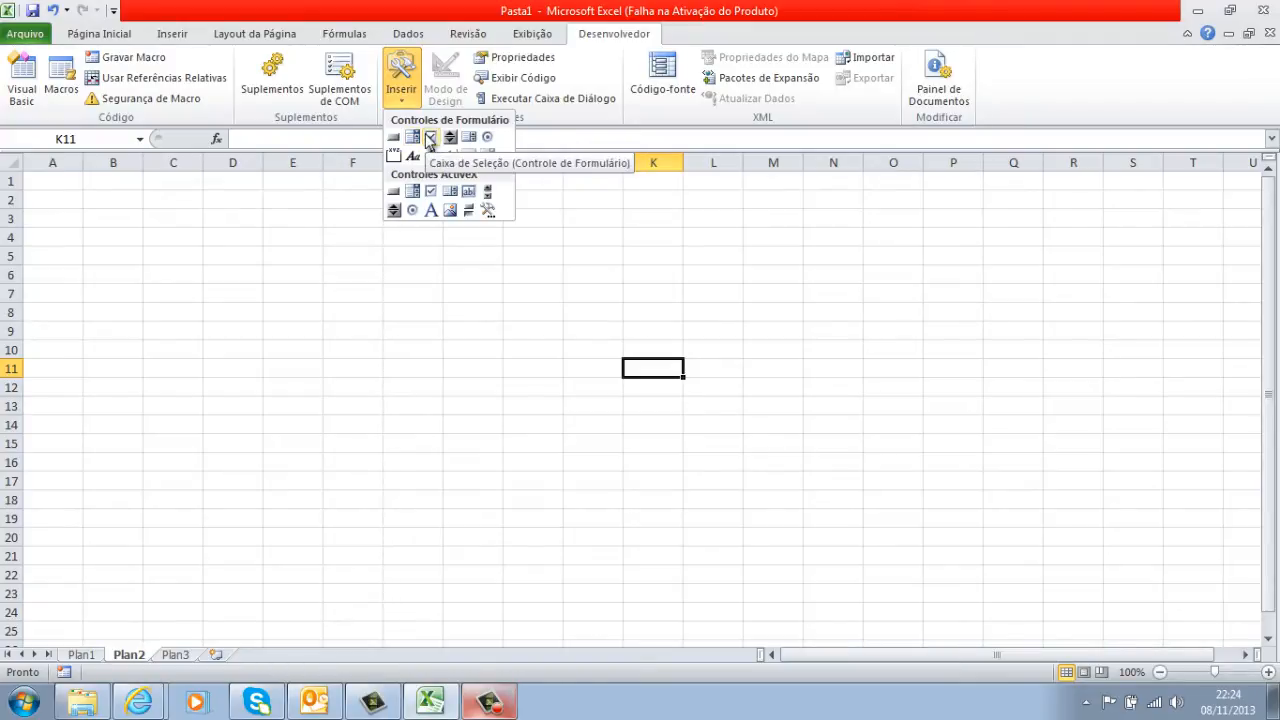
left_click(429, 138)
left_click(342, 288)
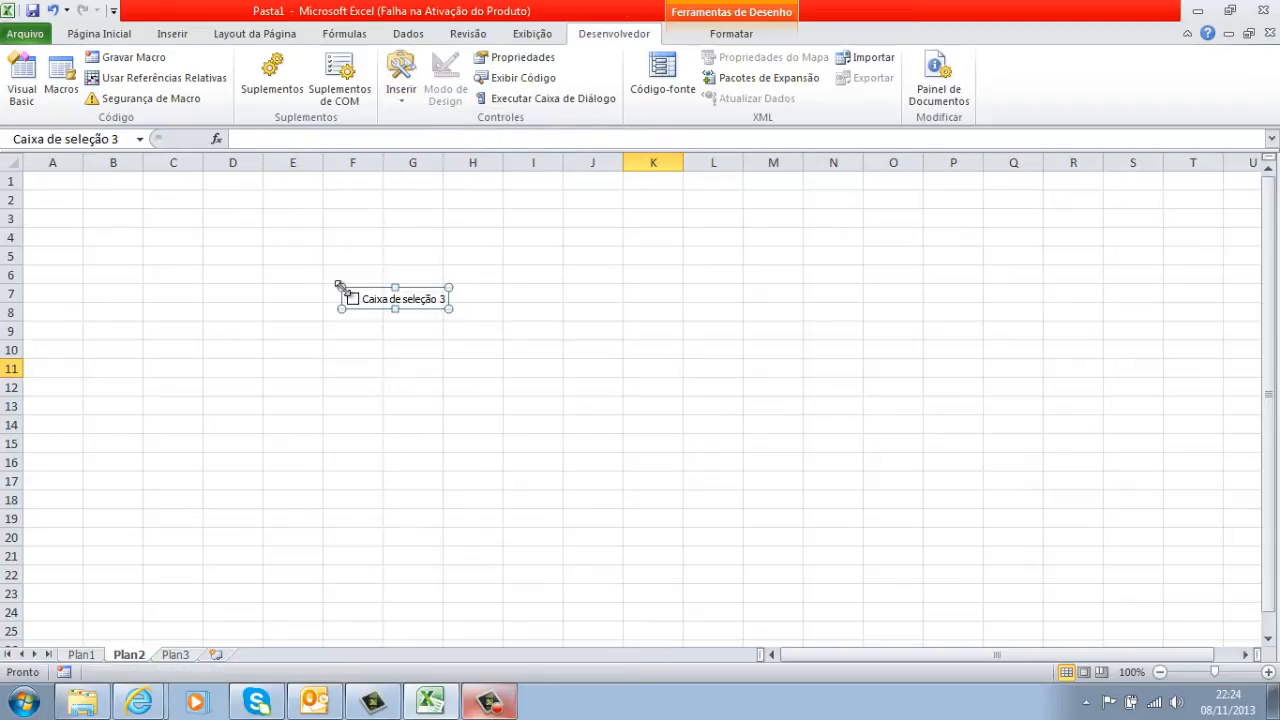
left_click(353, 392)
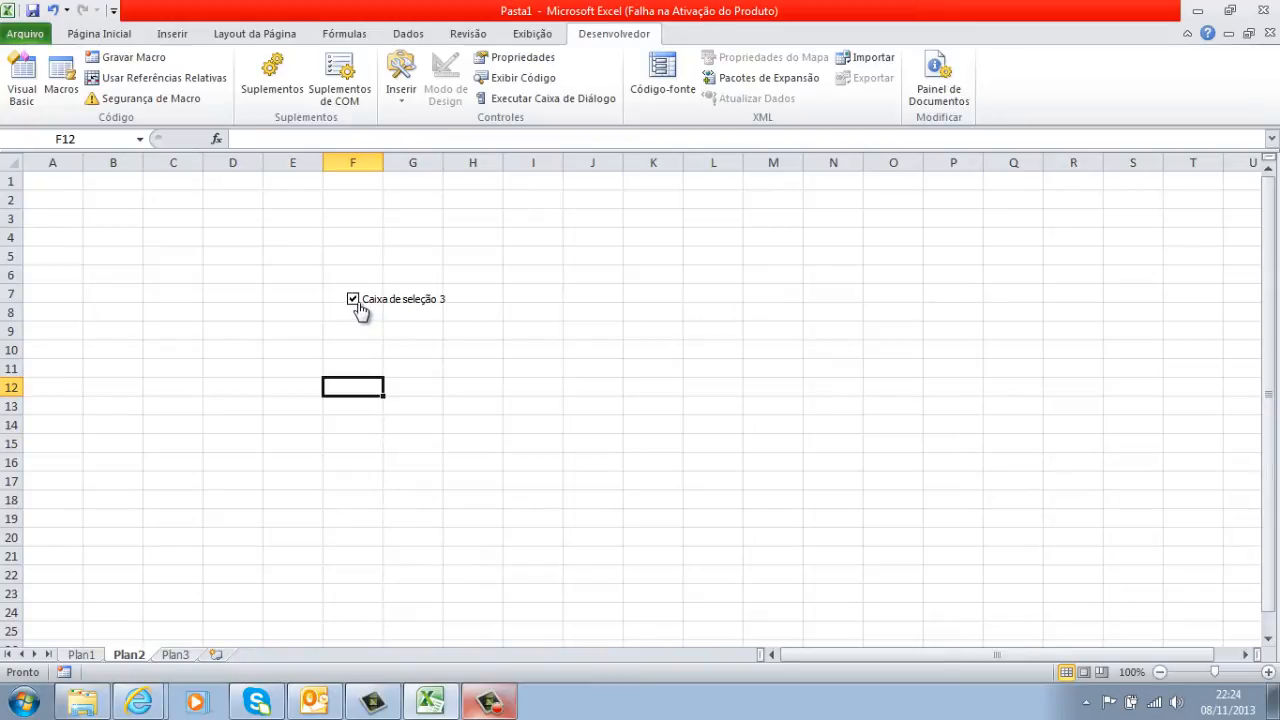
left_click(411, 270)
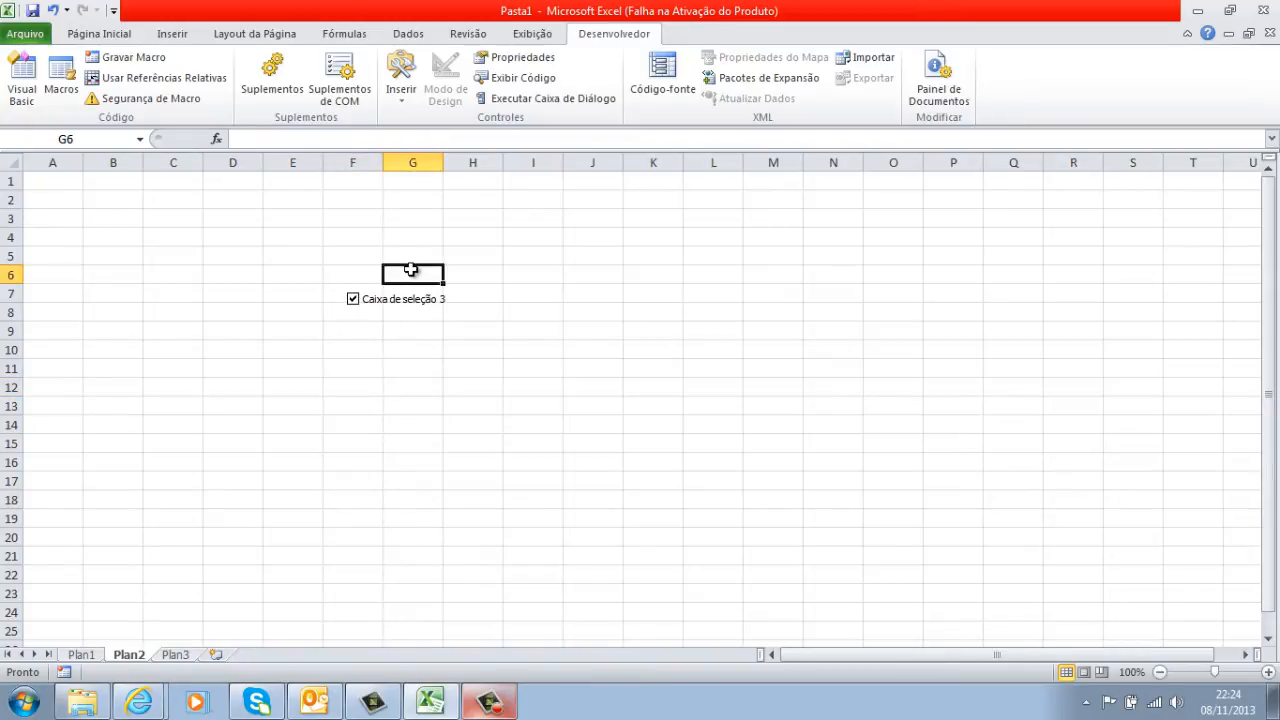
Insert a spin button form control covering about cells I9 to J12
left_click(397, 106)
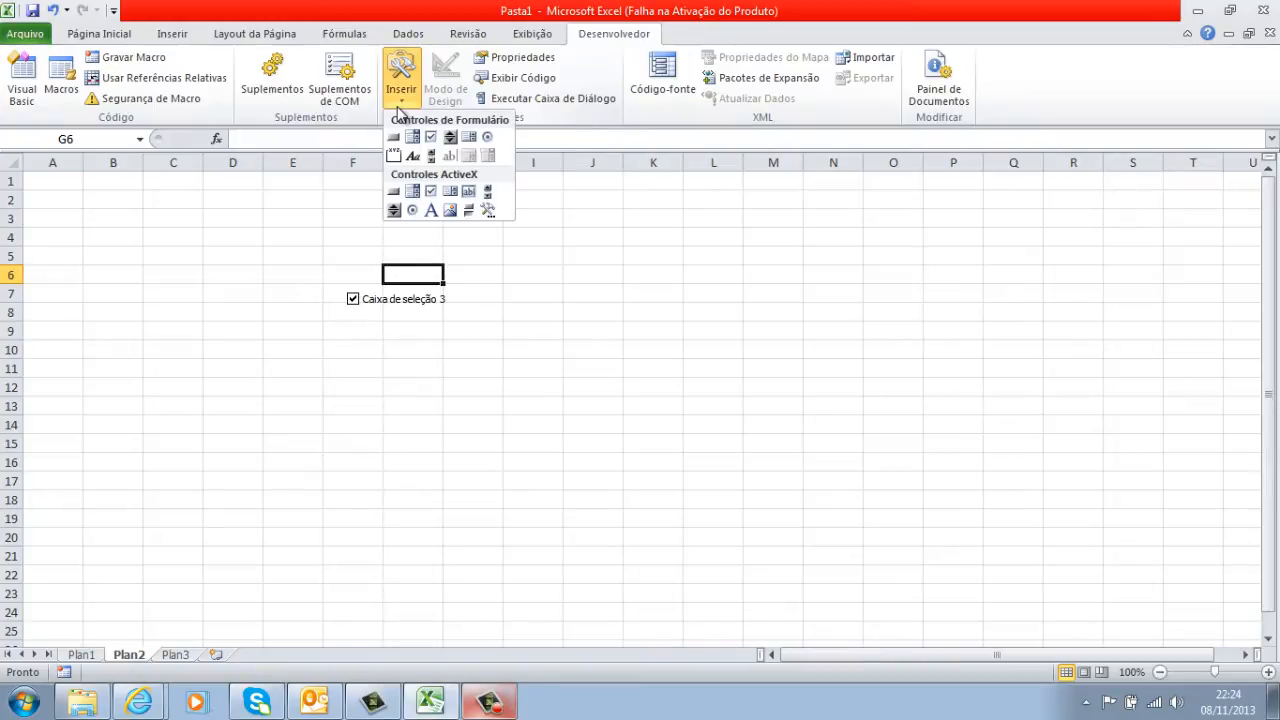
left_click(468, 137)
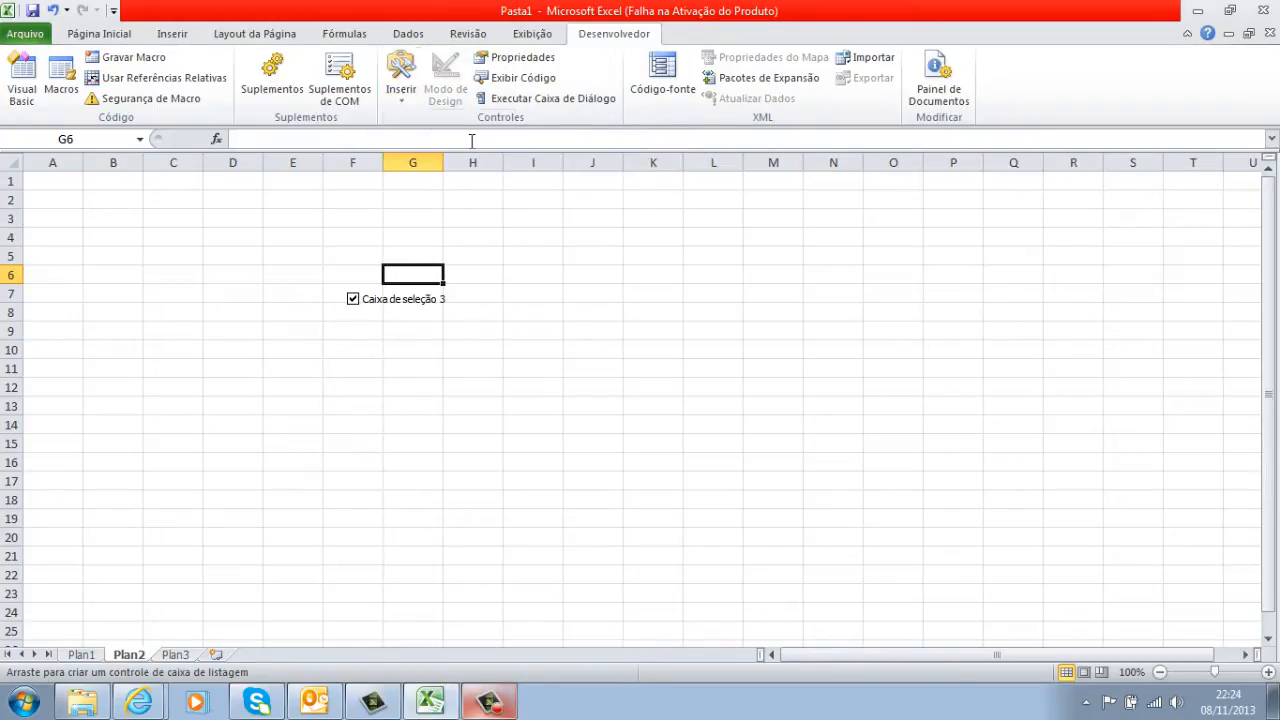
left_click(402, 100)
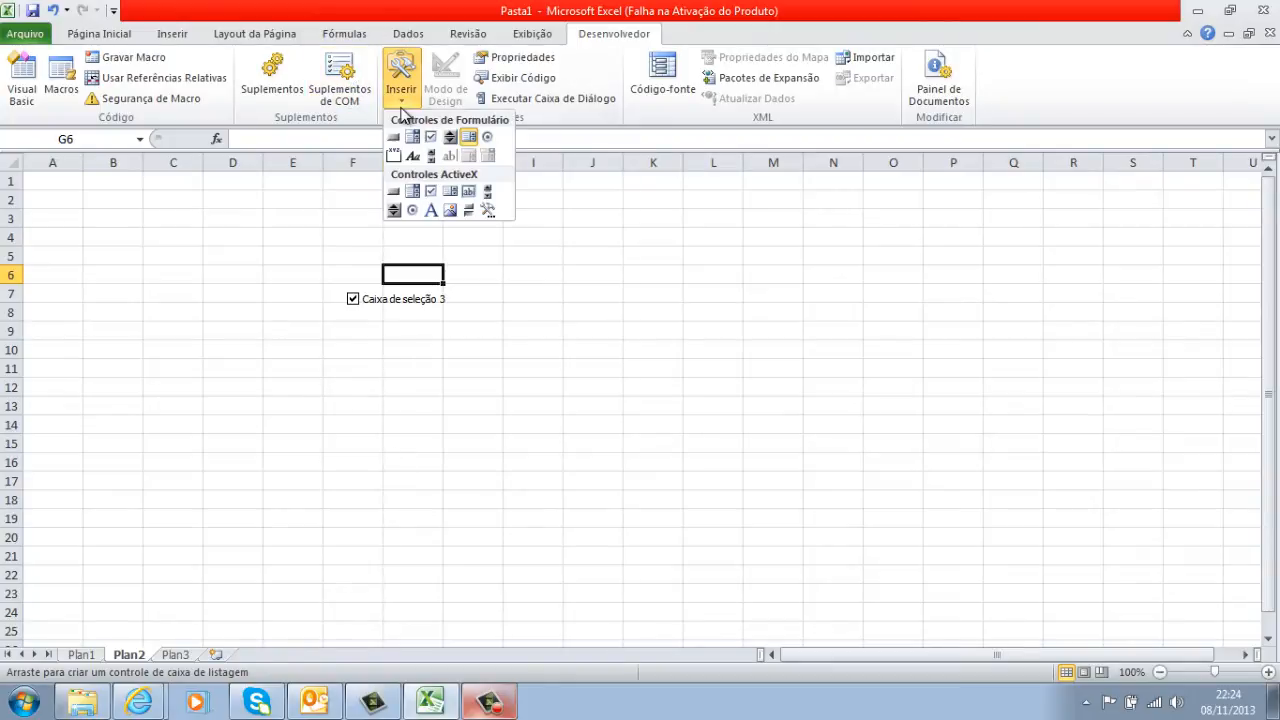
left_click(449, 146)
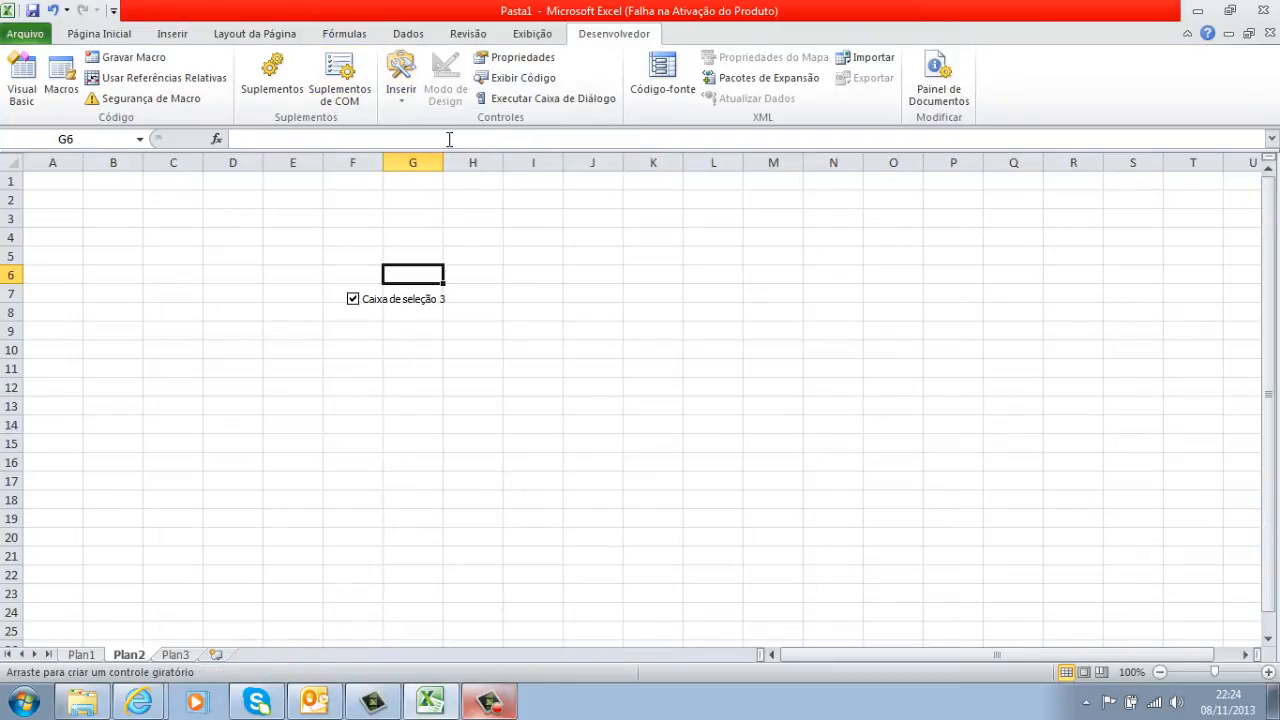
mouse_move(510, 329)
left_mouse_down()
mouse_move(601, 420)
mouse_move(575, 390)
left_mouse_up()
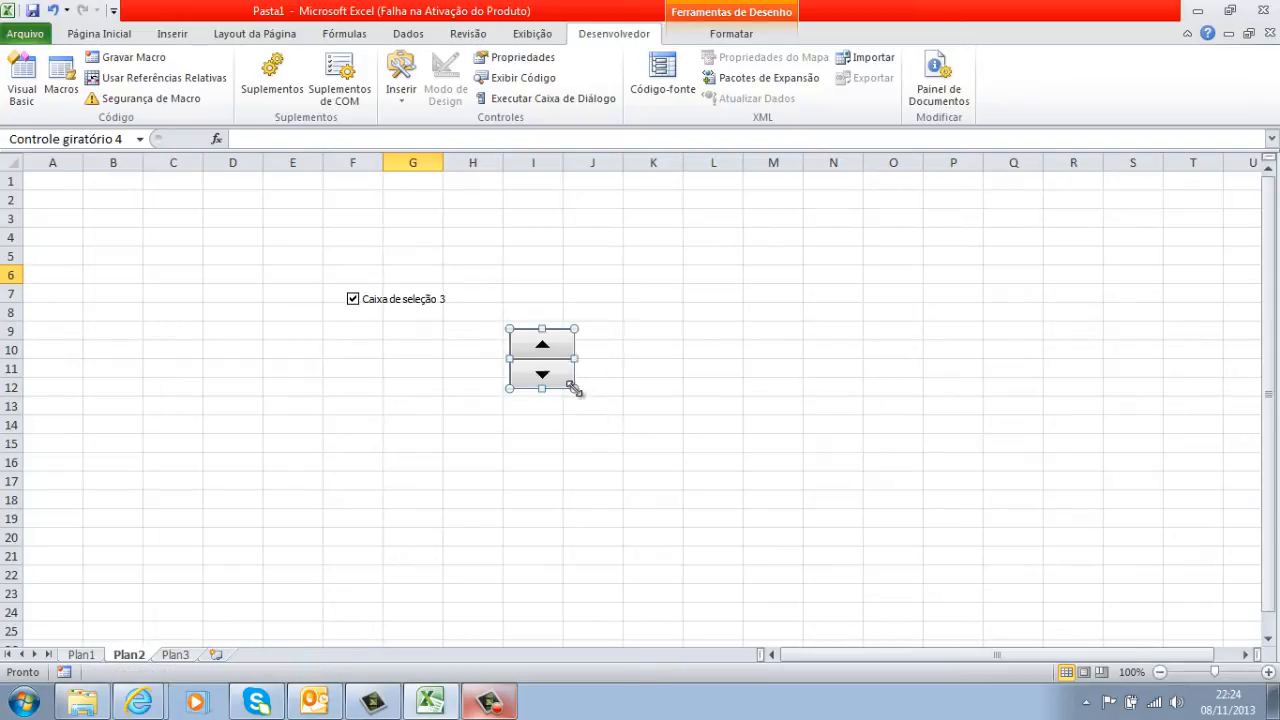
Insert a list box form control at about D10 and widen it to span D10 to G15
left_click(571, 408)
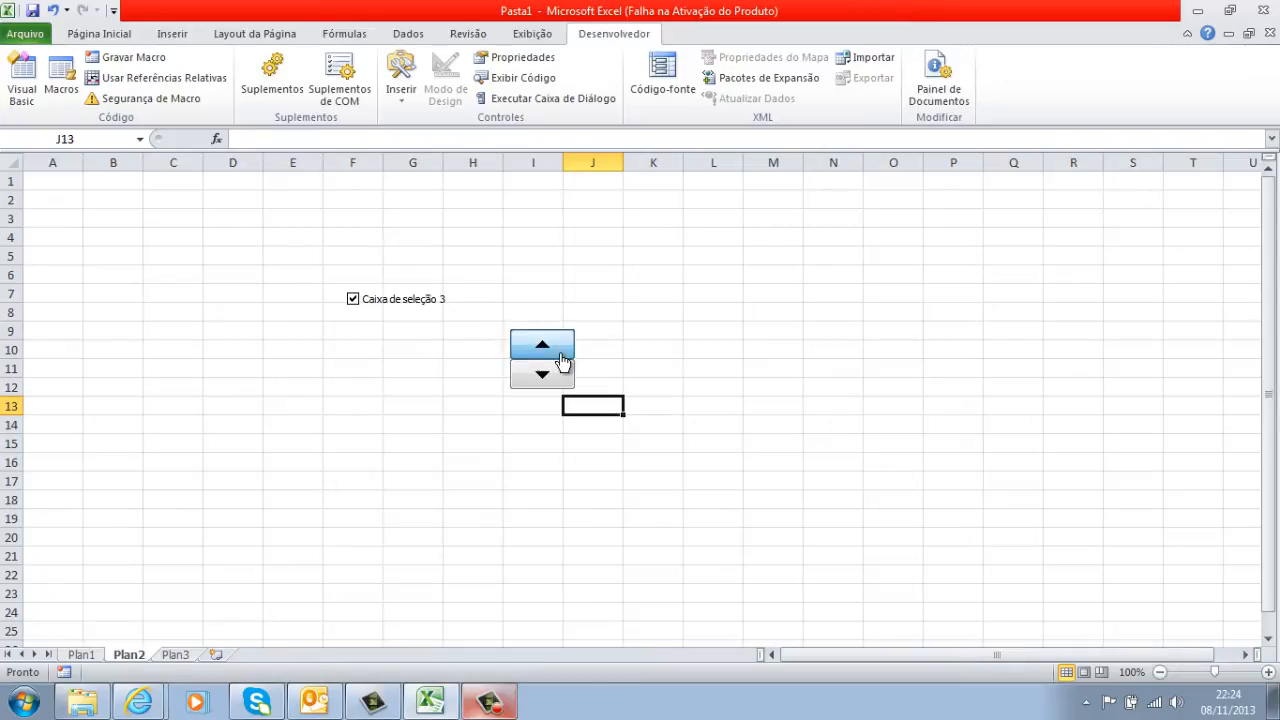
left_click(405, 105)
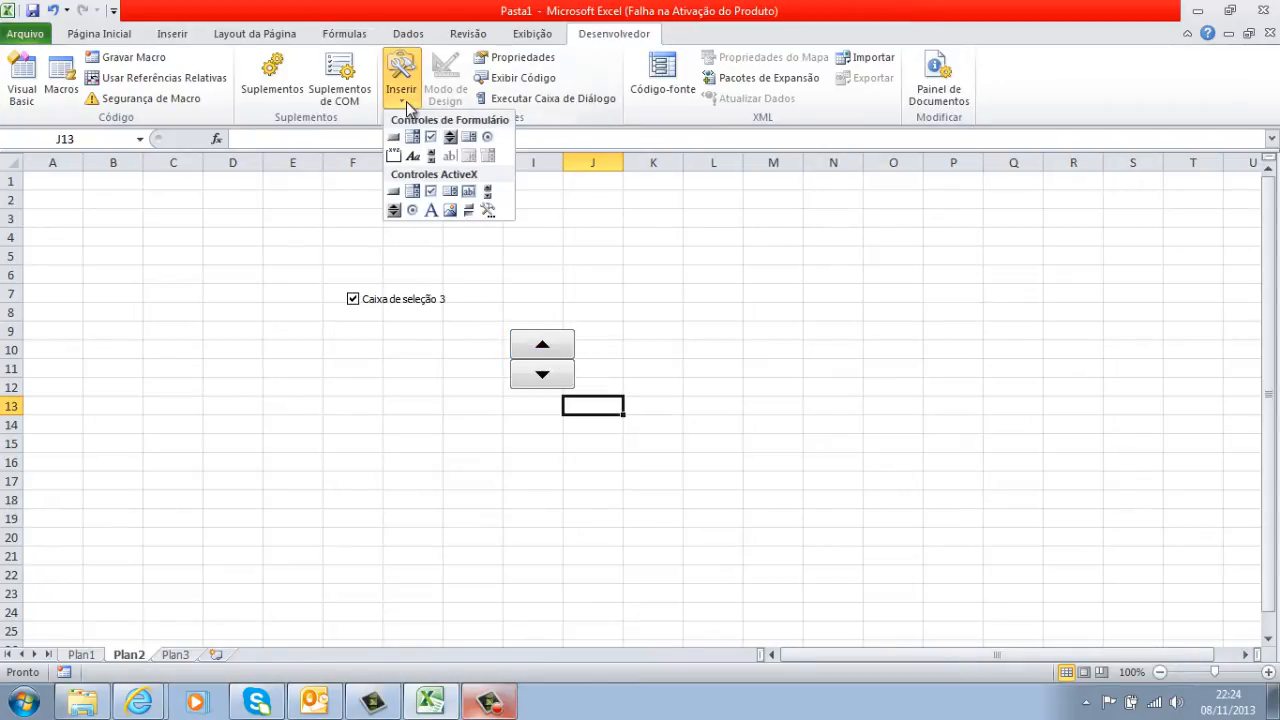
left_click(468, 137)
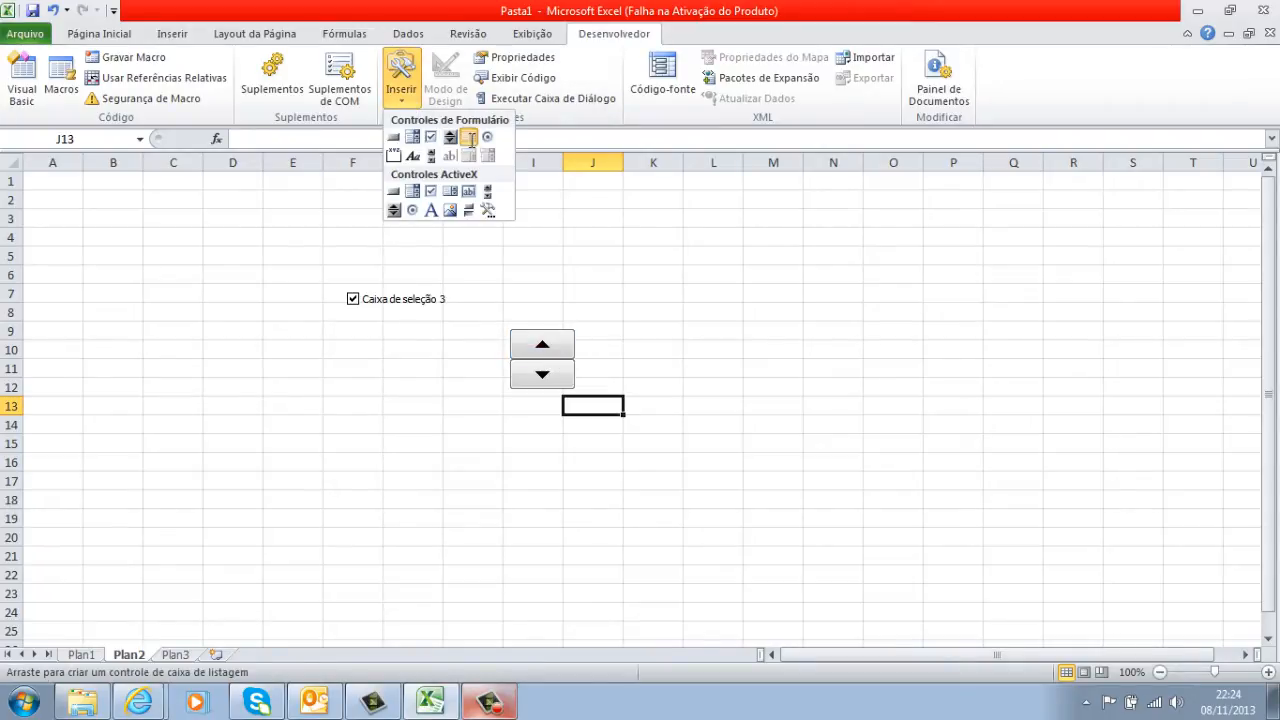
left_click_drag(217, 357, 307, 446)
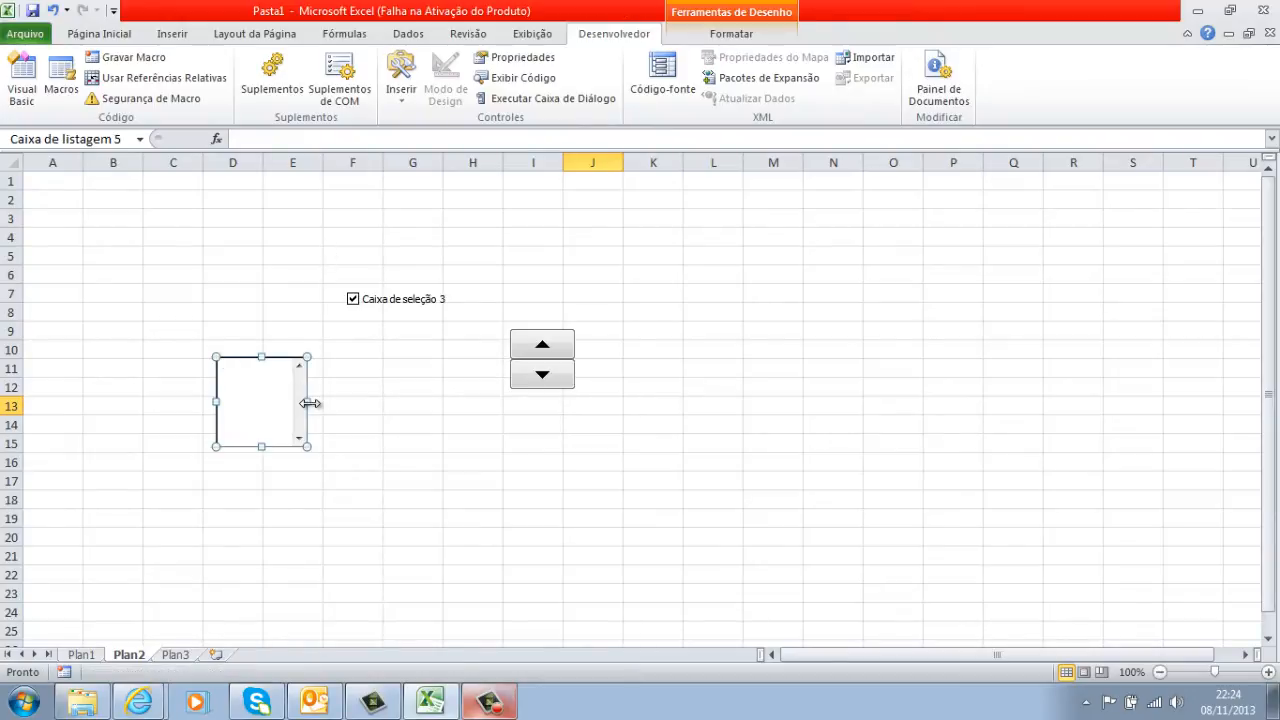
left_click_drag(310, 402, 437, 423)
left_click(466, 477)
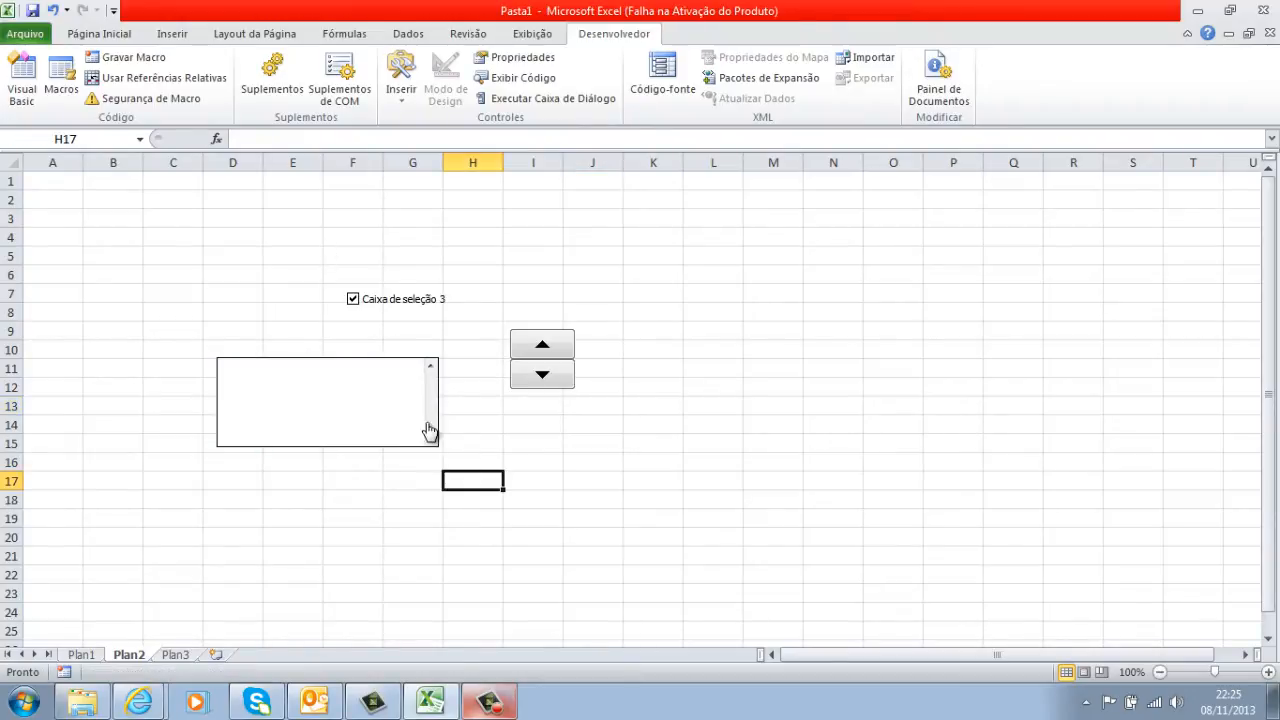
right_click(427, 429)
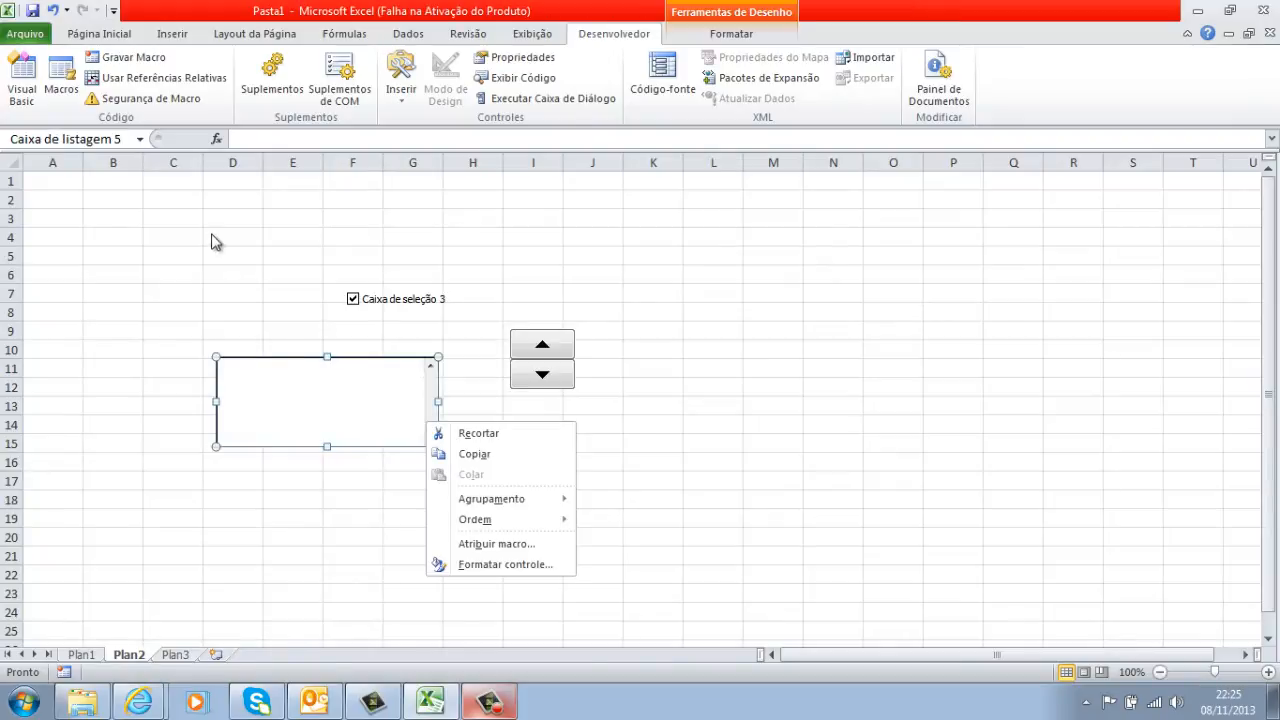
key("Escape")
left_click(321, 335)
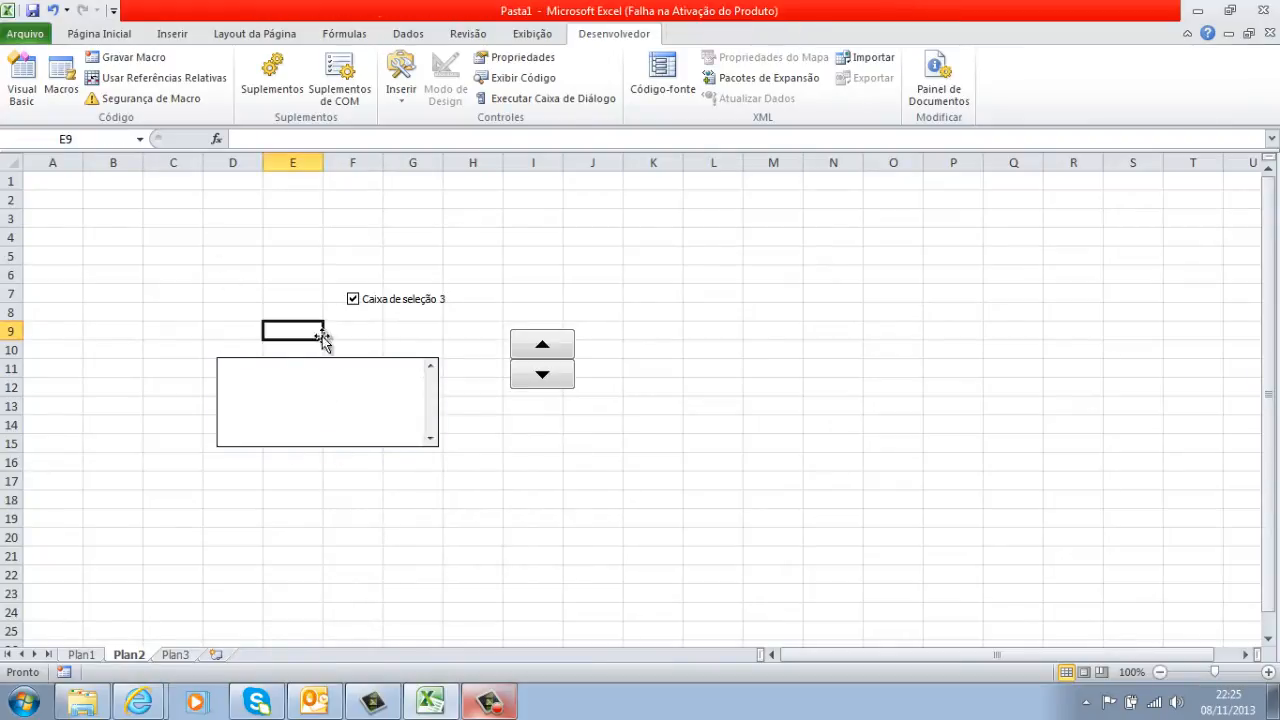
Insert an option button form control at about C3 on Plan2
left_click(401, 100)
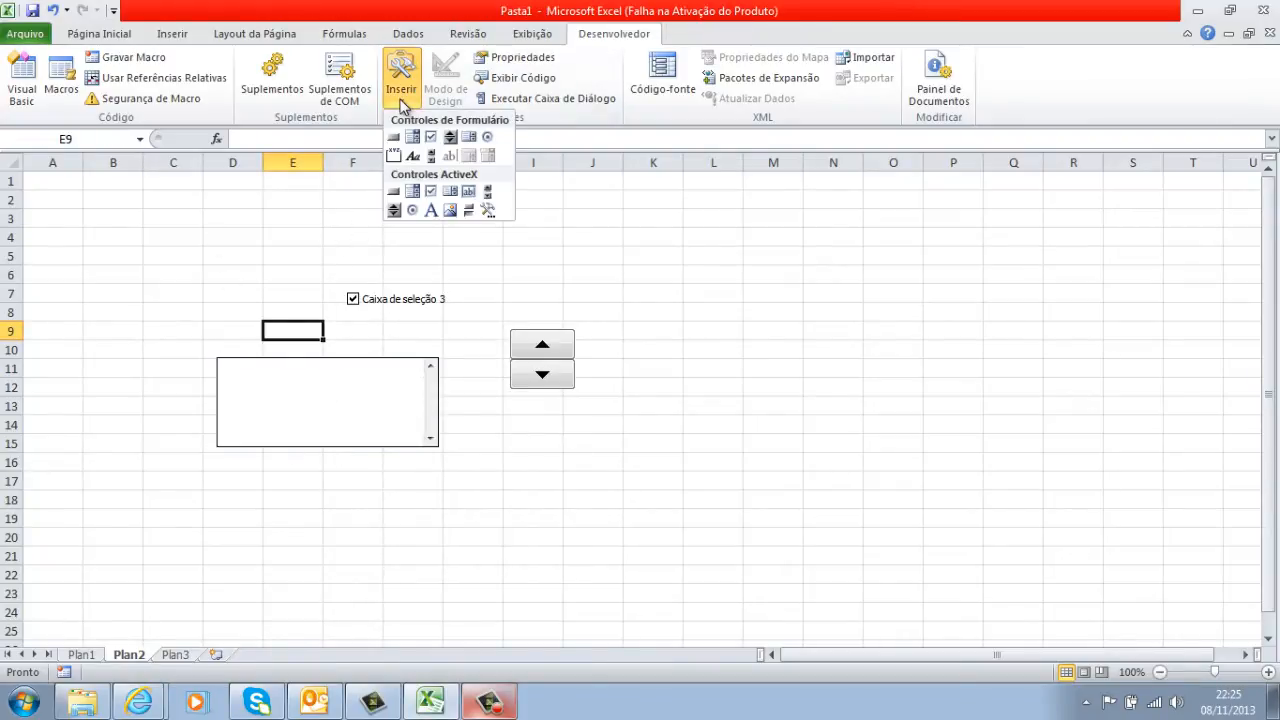
left_click(494, 140)
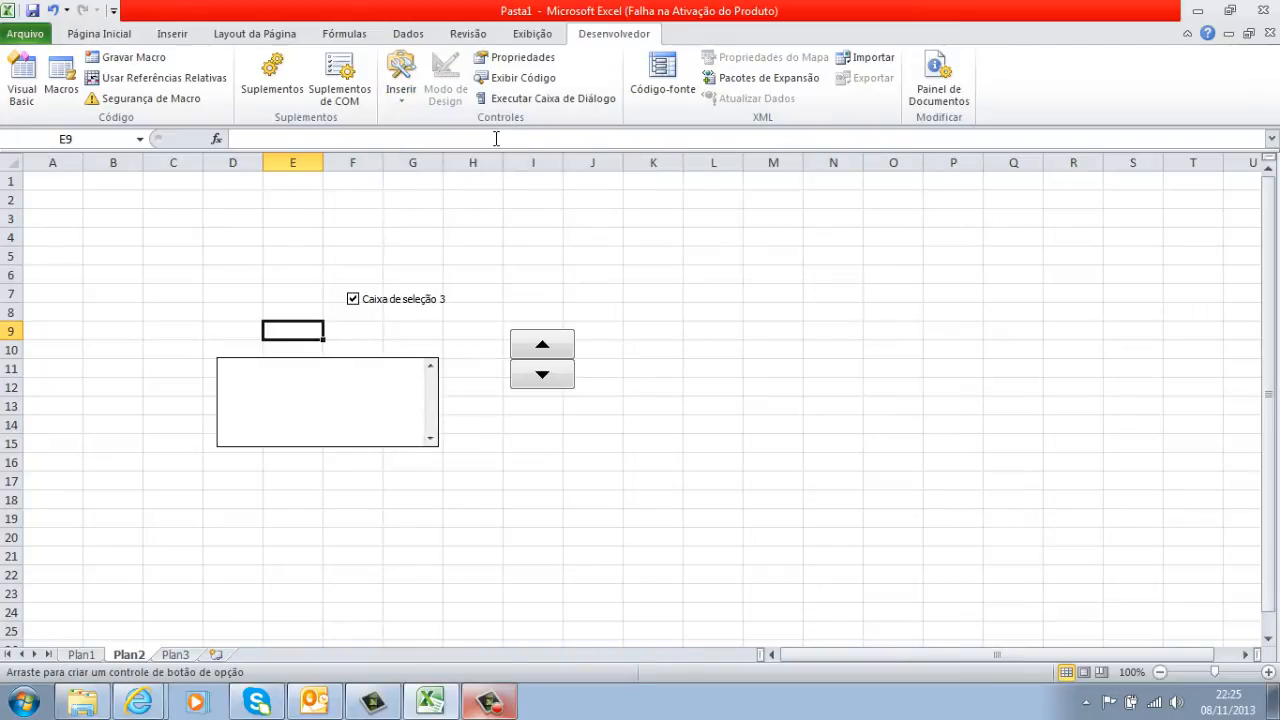
left_click(144, 216)
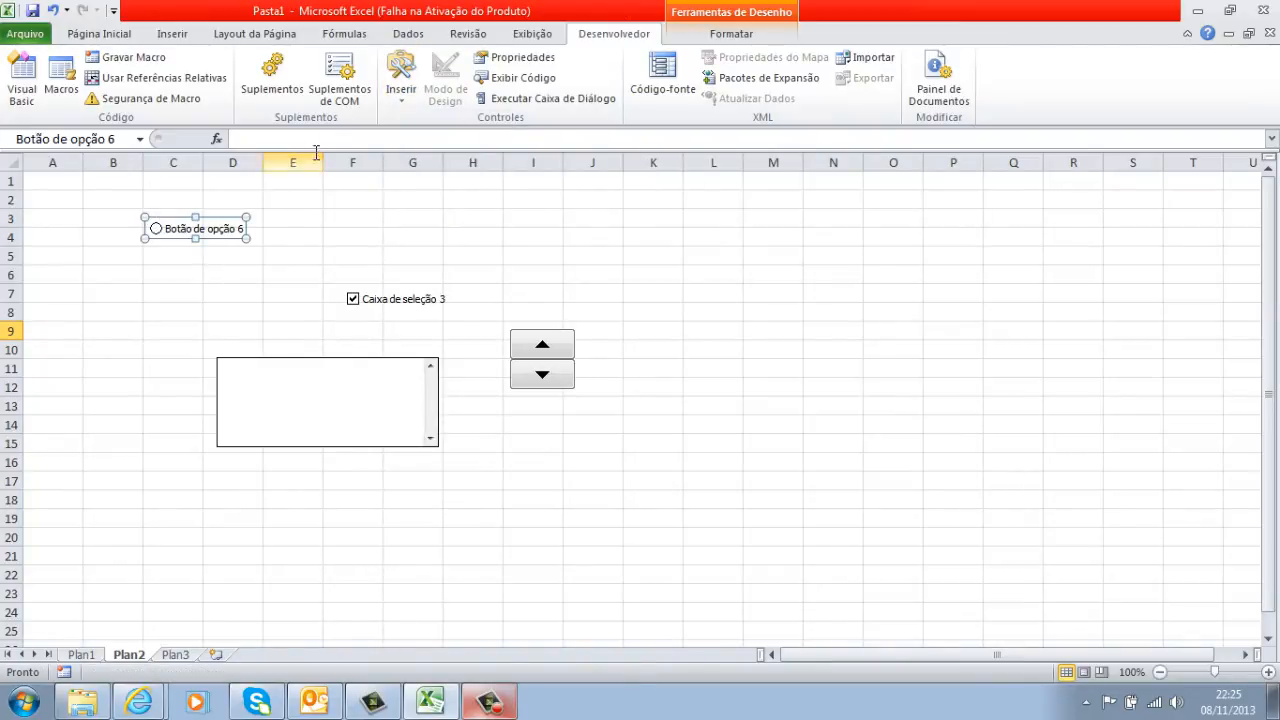
left_click(220, 277)
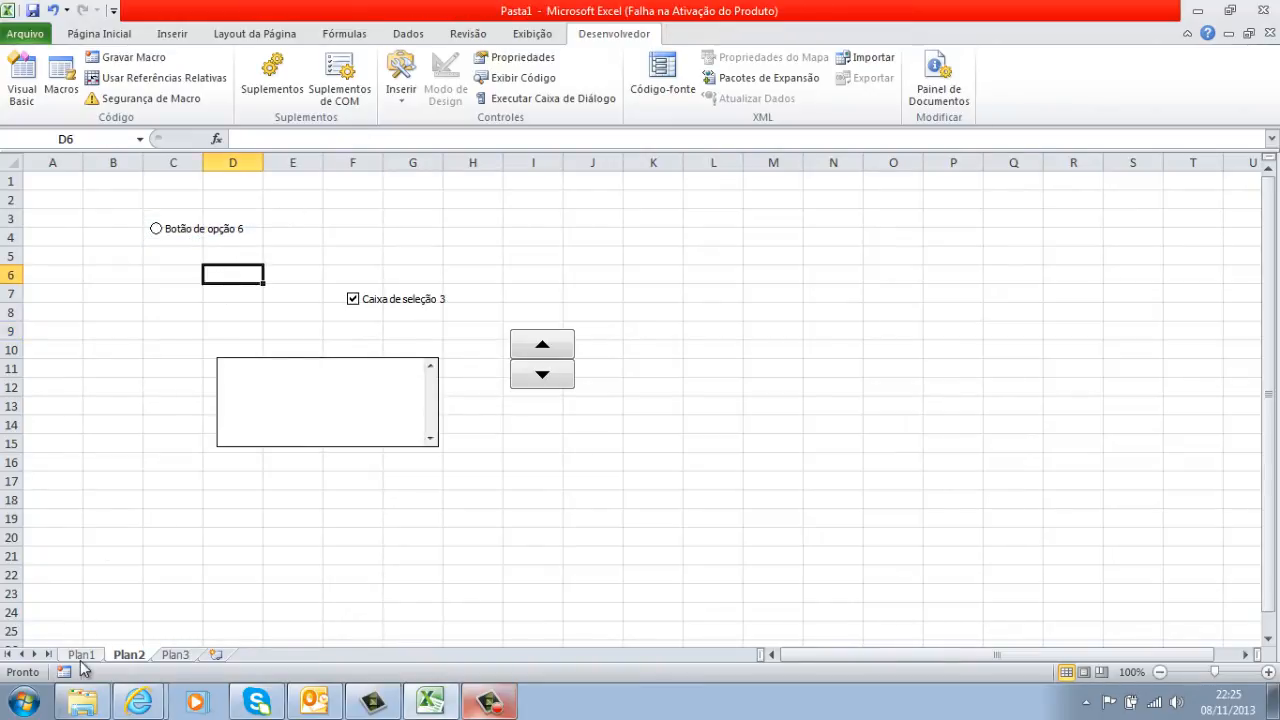
Switch the EMPREGADO option buttons on Plan1 between SIM and NÃO, then return to Plan2
left_click(82, 655)
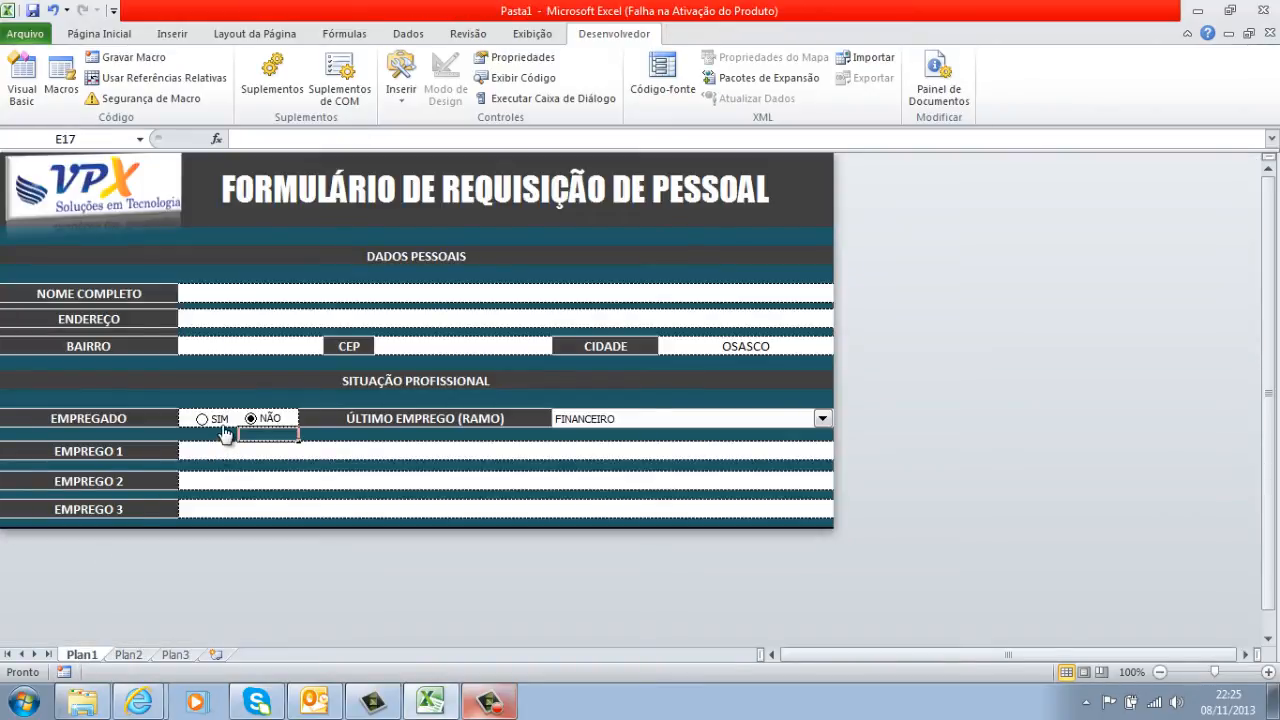
left_click(224, 421)
left_click(250, 421)
left_click(214, 421)
left_click(130, 655)
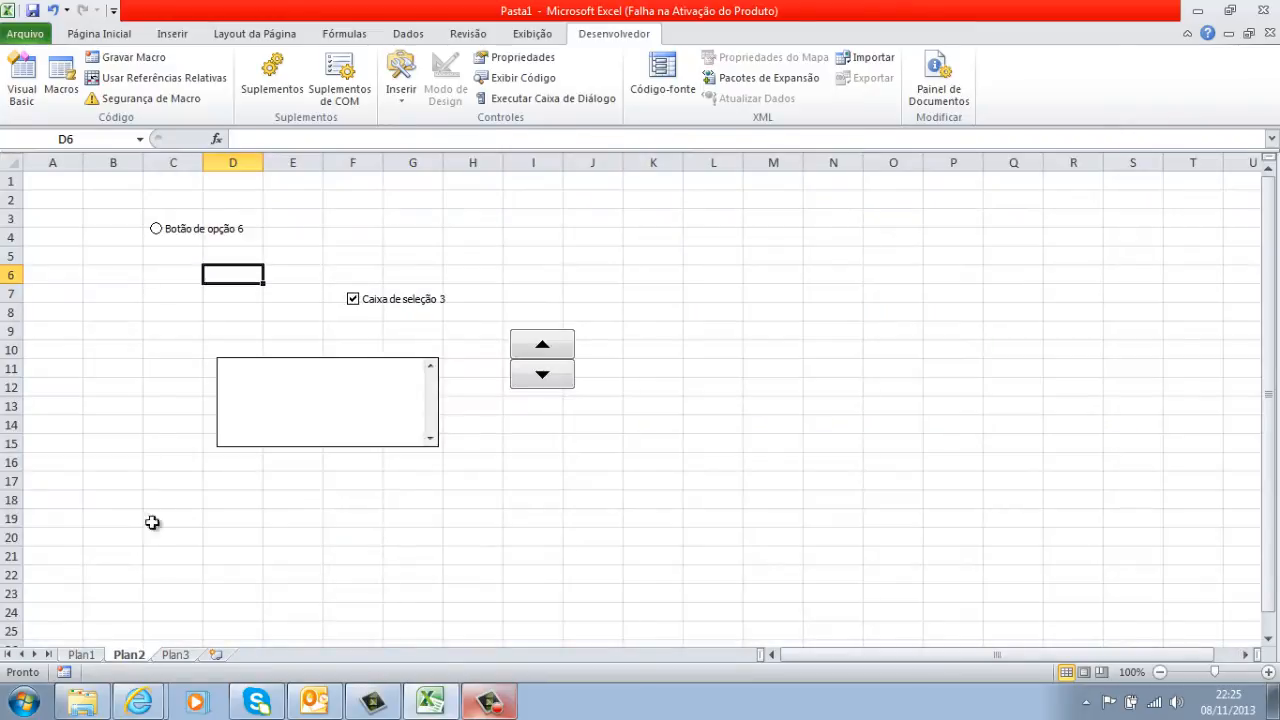
Move the option button to about F5, just above the check box
right_click(219, 236)
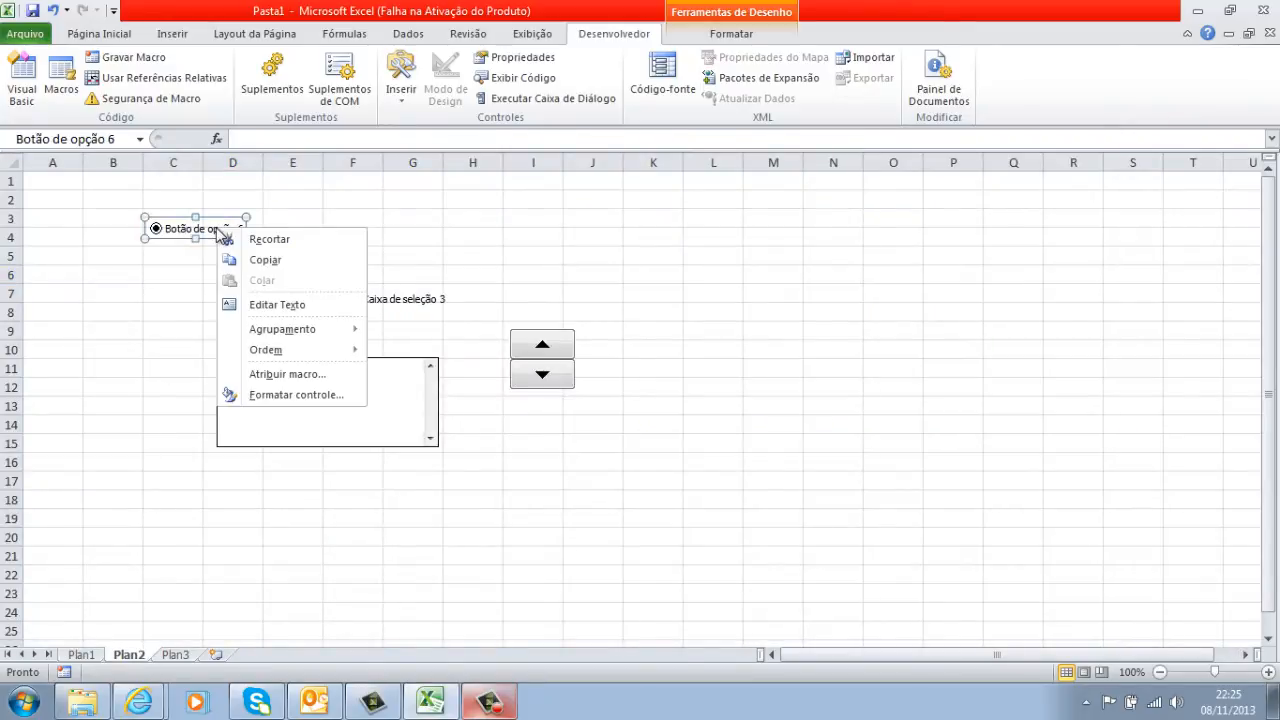
key("Escape")
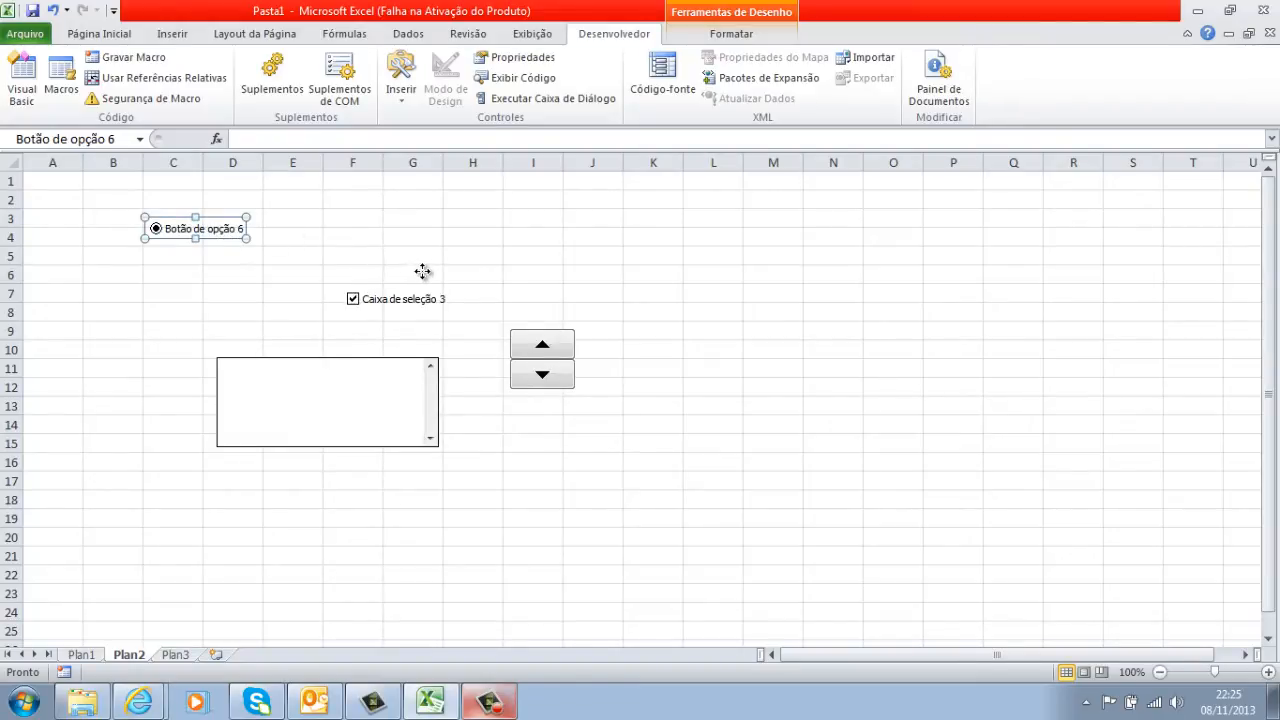
left_click_drag(423, 271, 423, 271)
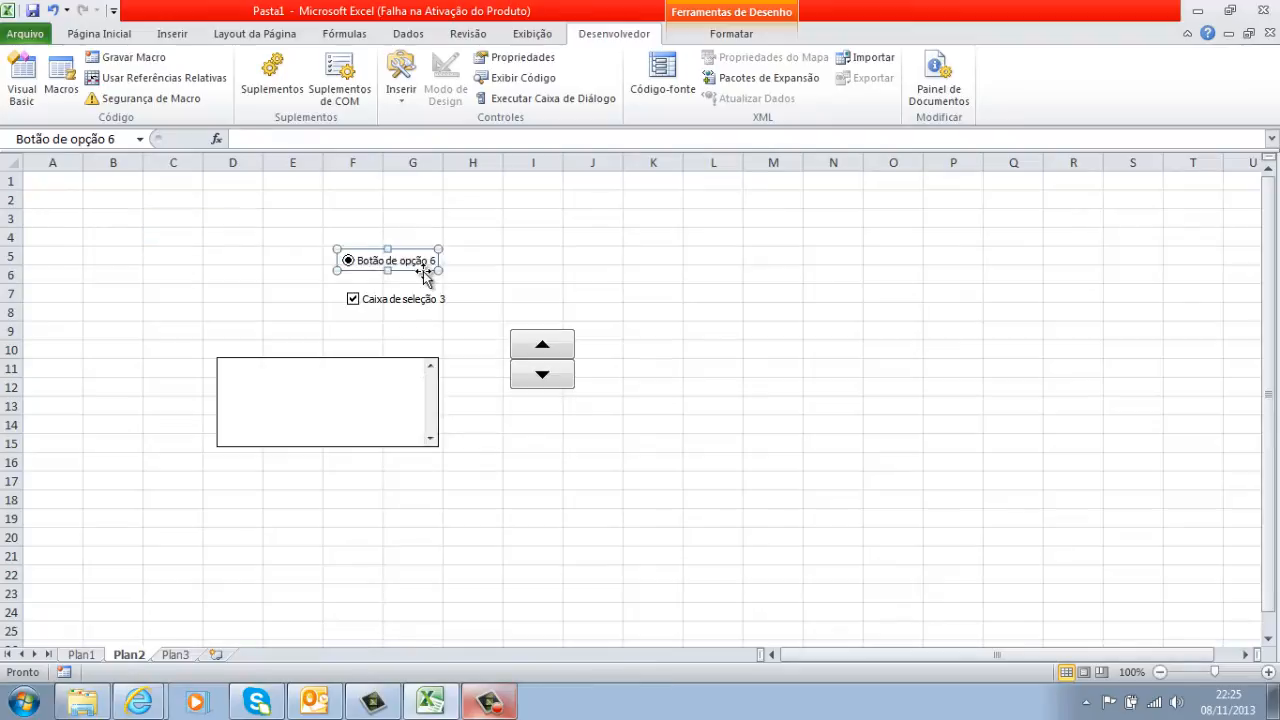
Insert an ActiveX check box at about F8, directly below the existing check box
left_click(407, 100)
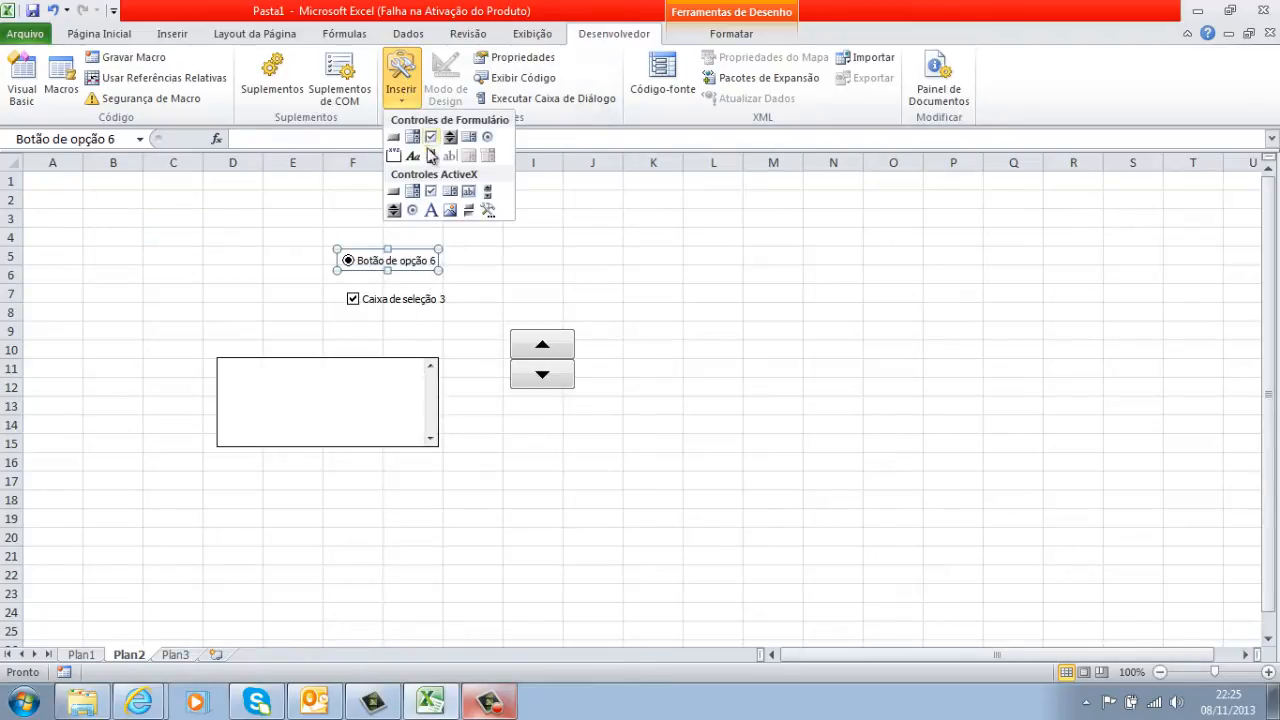
left_click(432, 191)
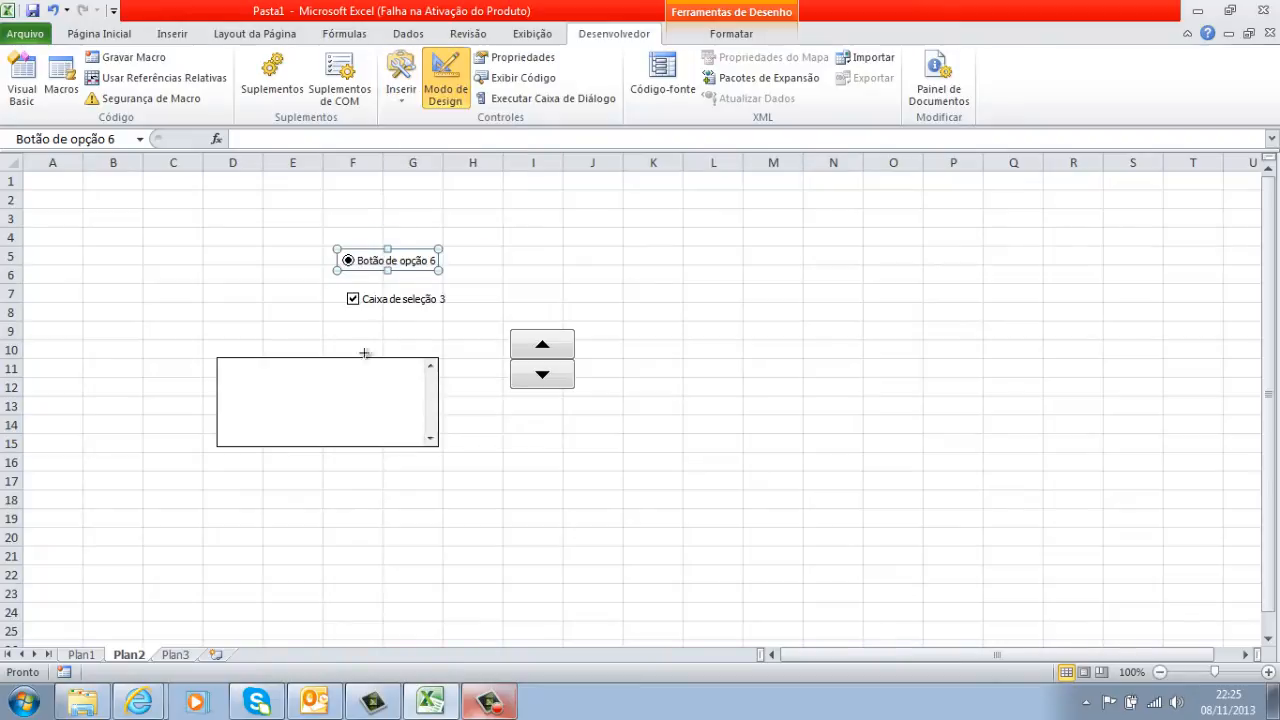
left_click(349, 311)
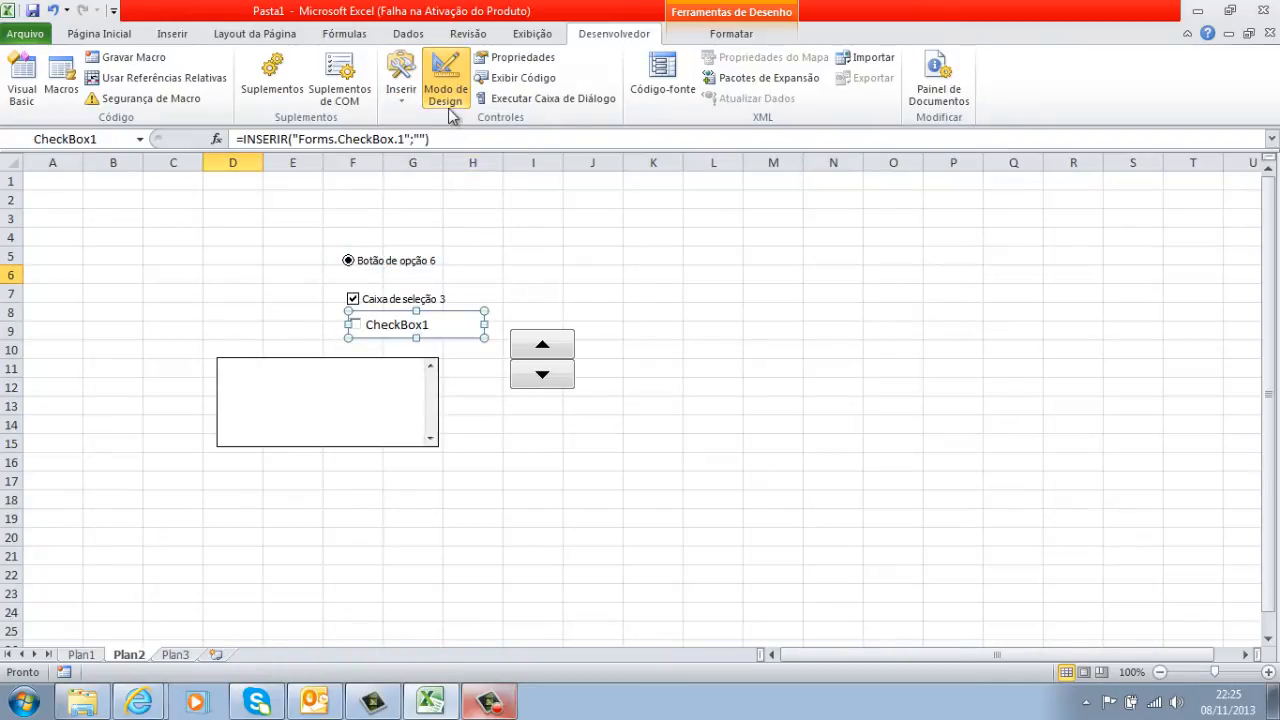
Insert a second option button form control at about H5, beside the first one
left_click(401, 85)
left_click(487, 138)
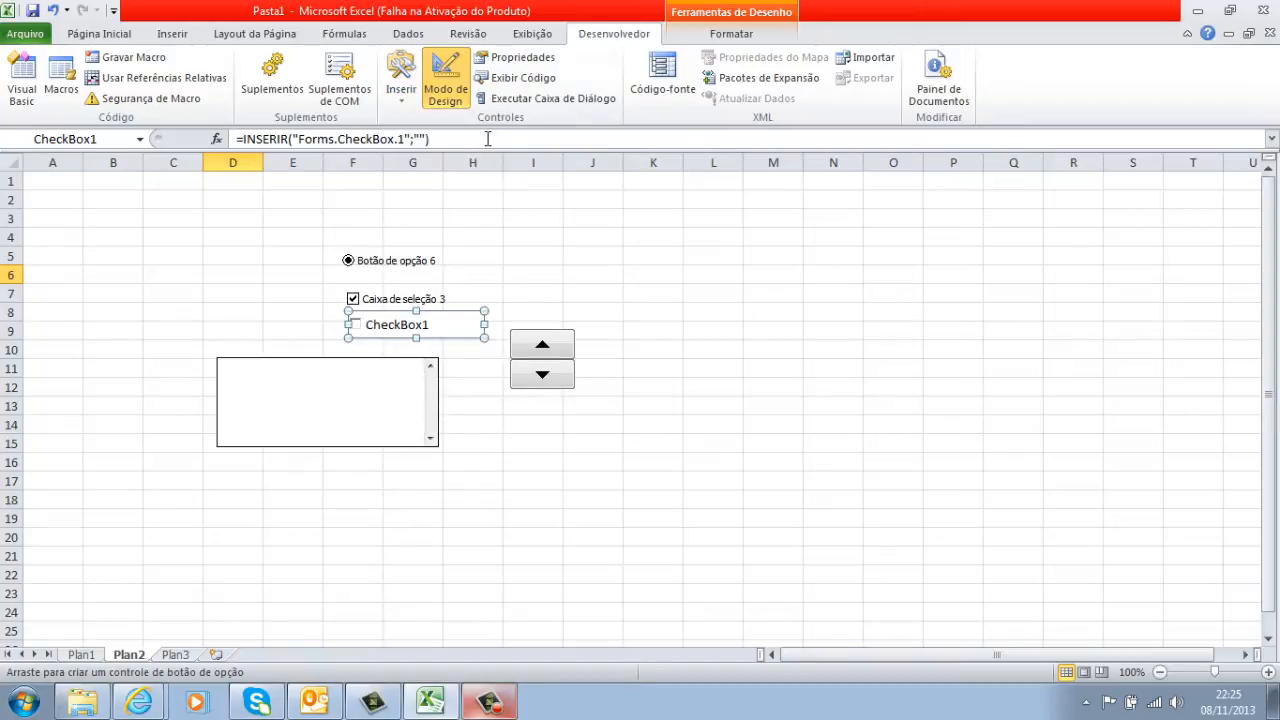
left_click(452, 250)
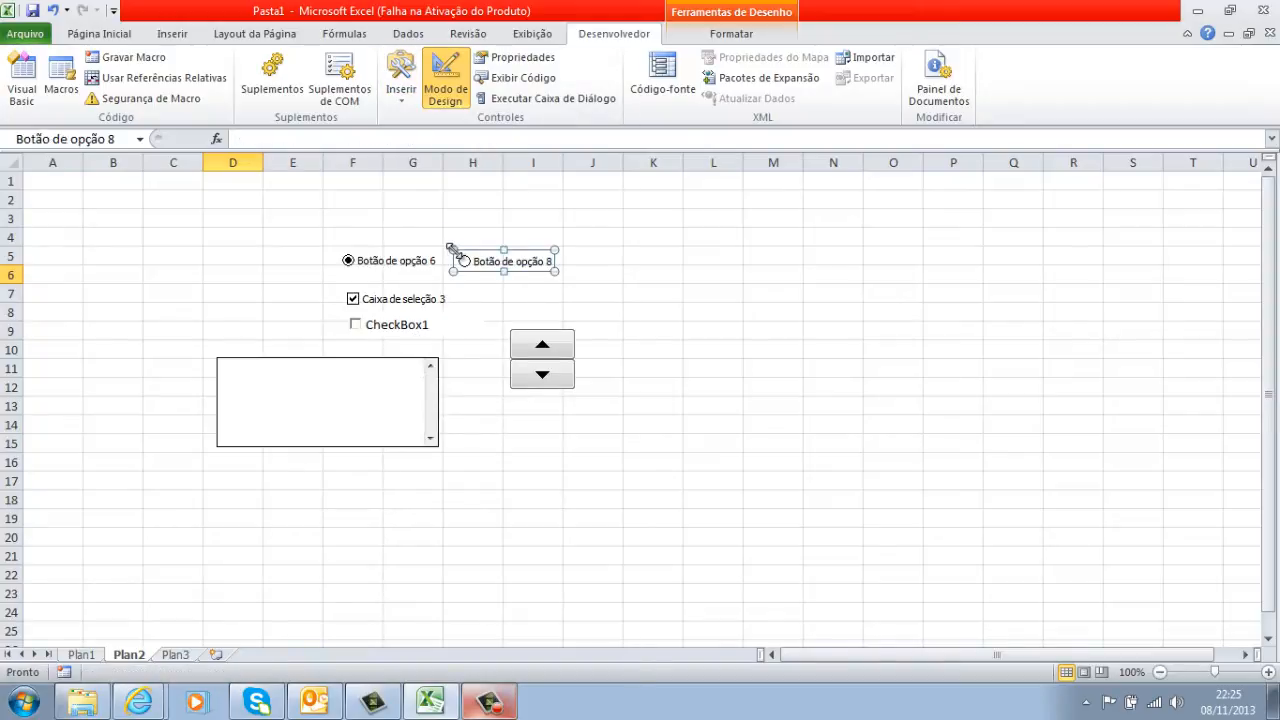
left_click(316, 205)
Replace the ActiveX check box with a check box form control at about F8
left_click(356, 327)
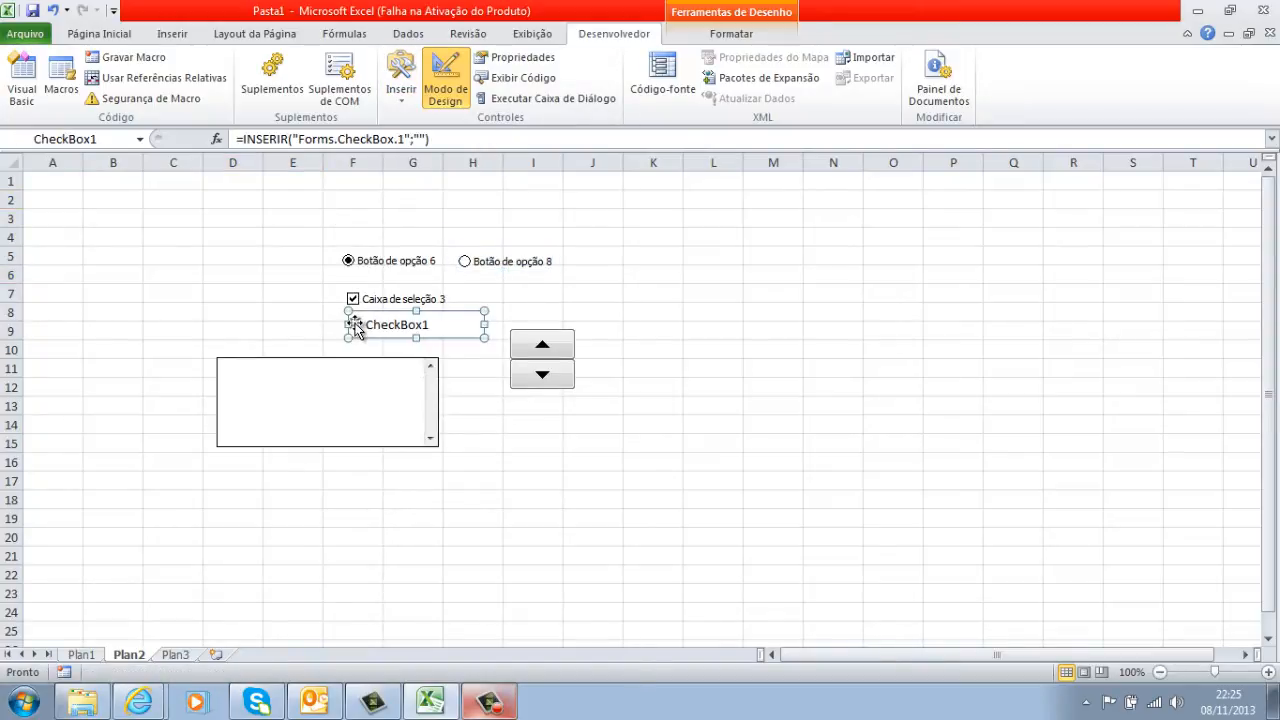
key("Delete")
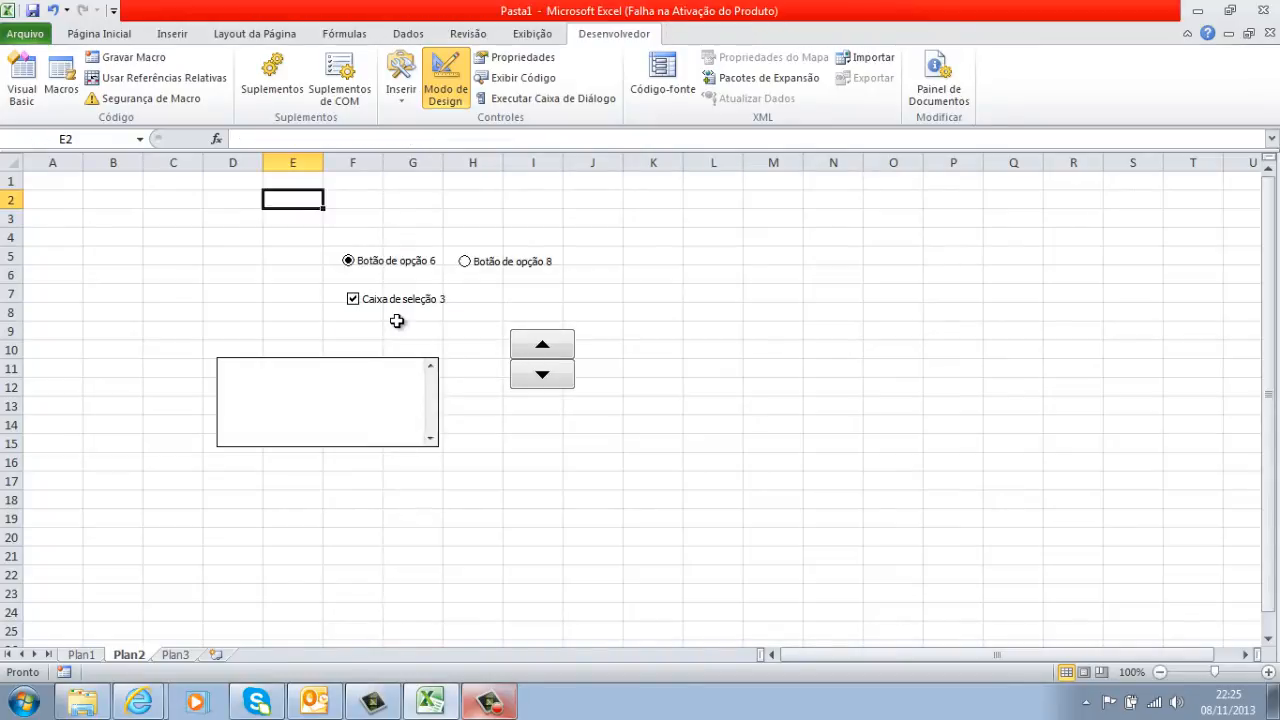
left_click(401, 100)
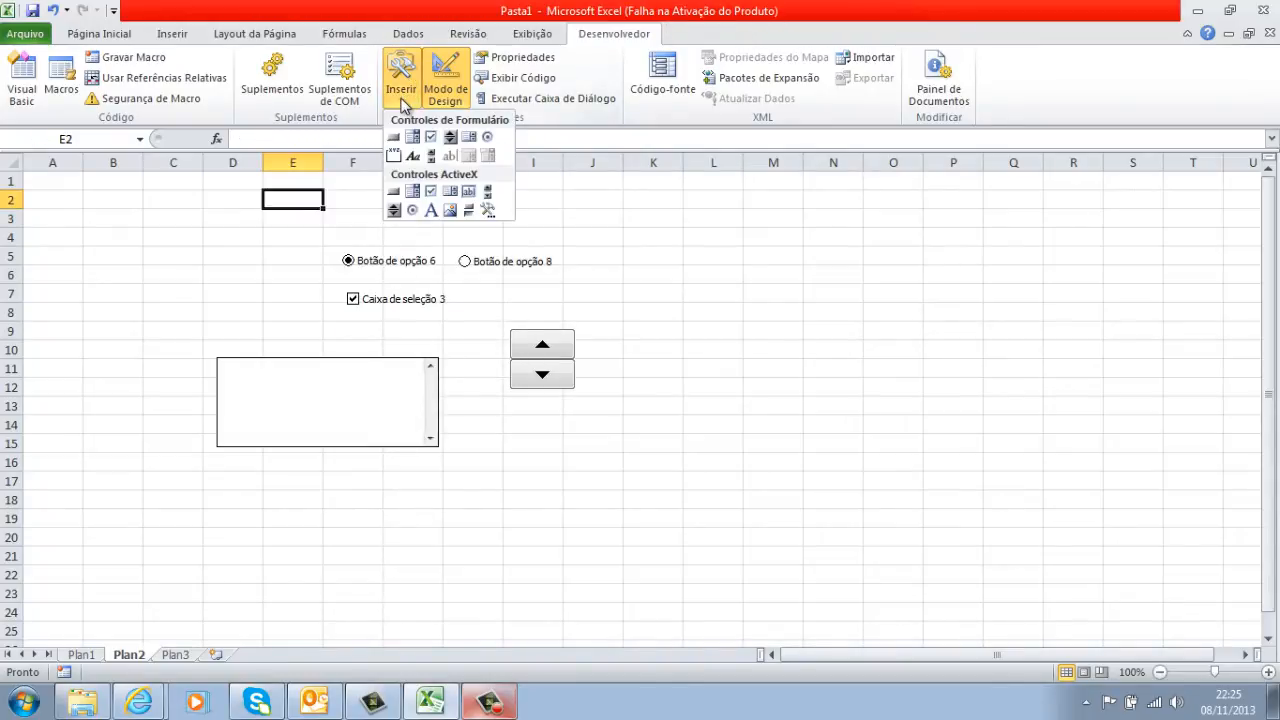
left_click(430, 136)
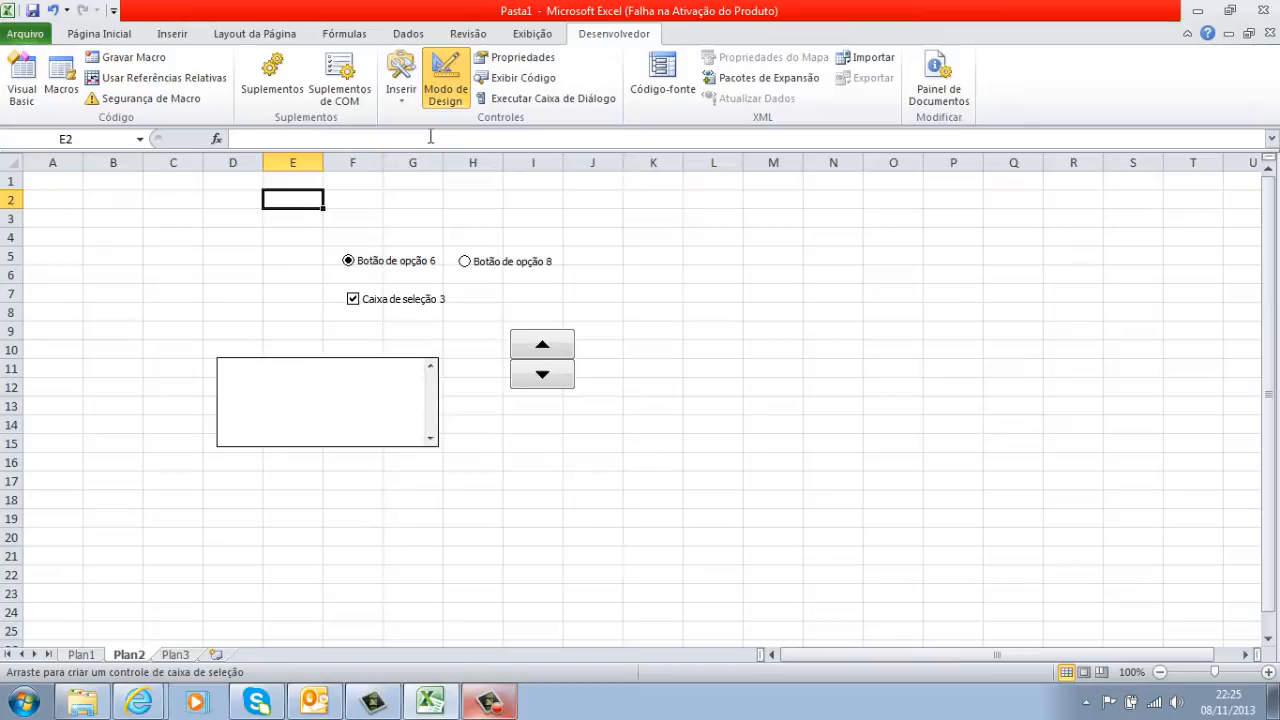
left_click(350, 315)
left_click(268, 276)
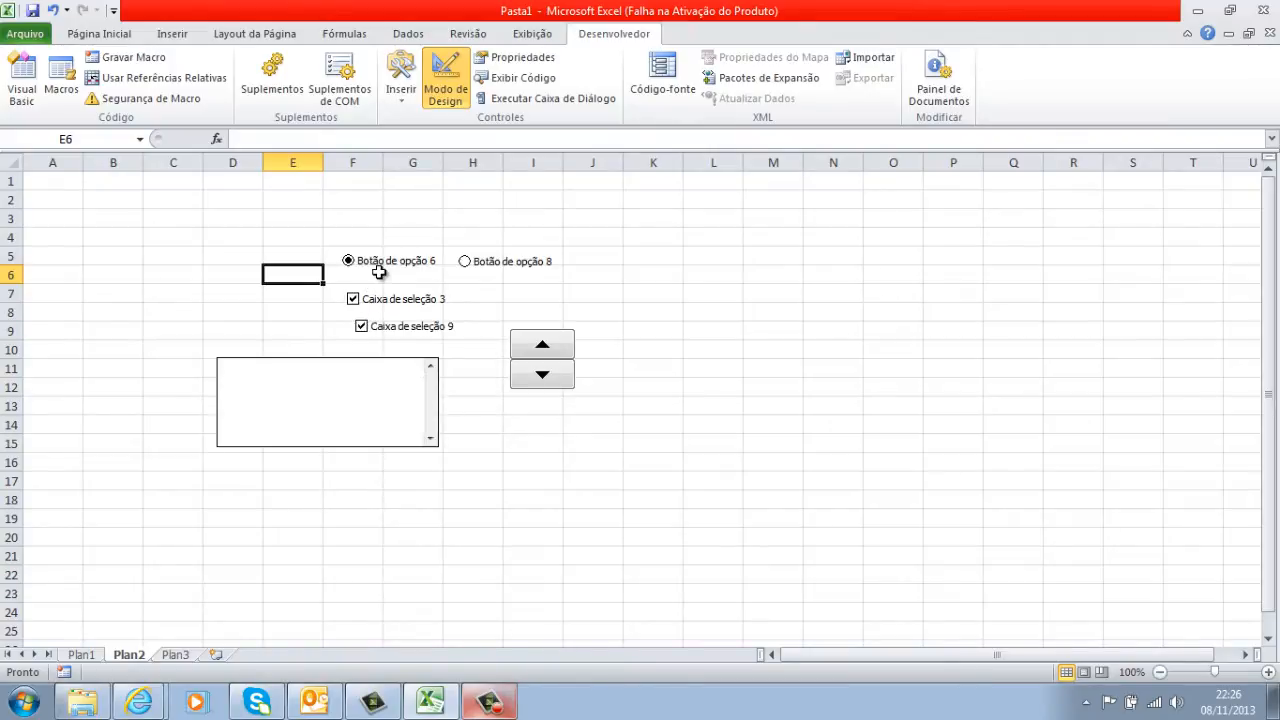
Toggle the option buttons and check boxes to compare them, leaving only the second option button and the lower check box selected
left_click(372, 302)
left_click(432, 264)
left_click(418, 266)
left_click(478, 270)
left_click(435, 274)
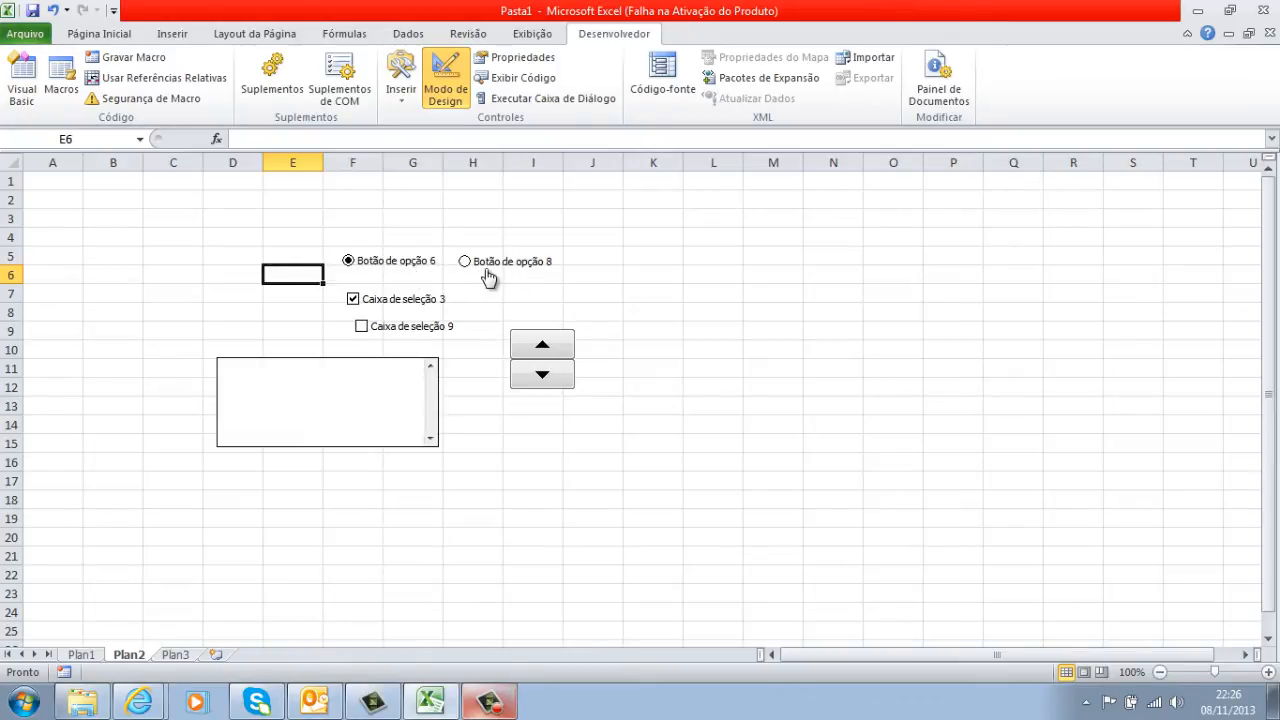
left_click(402, 262)
left_click(413, 268)
left_click(421, 327)
left_click(396, 311)
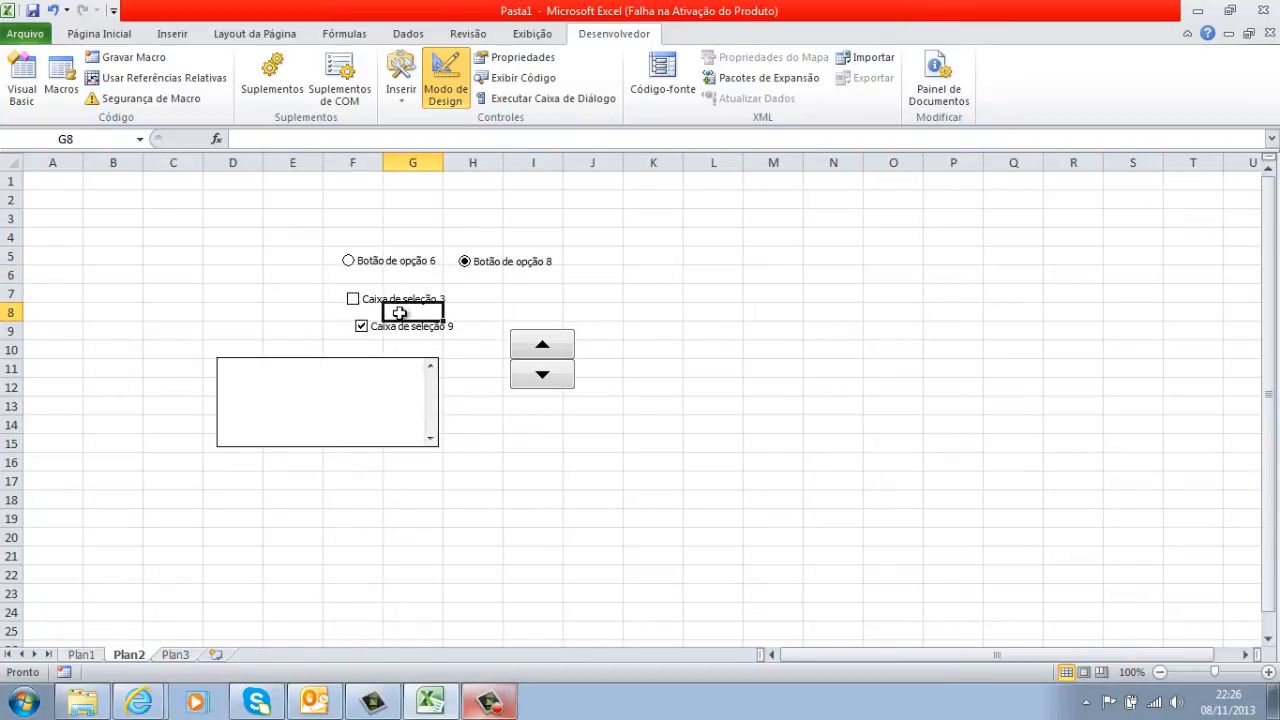
left_click(316, 294)
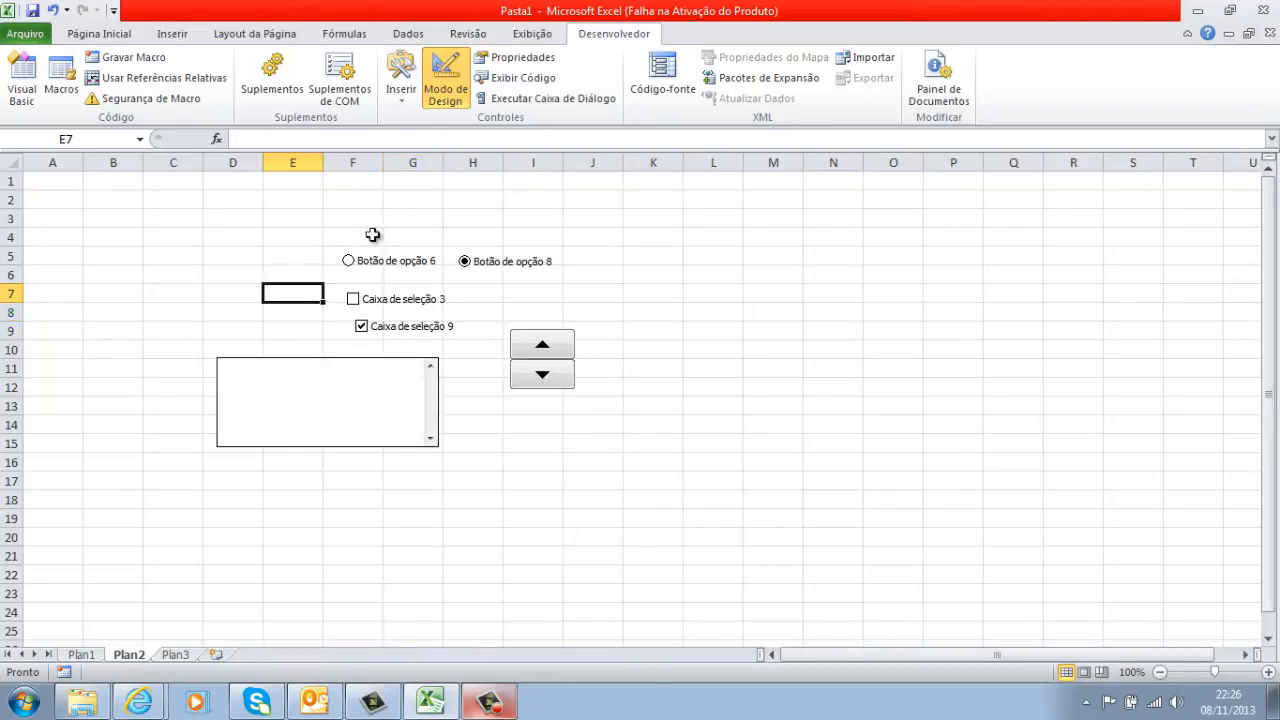
Insert a group box form control spanning about B5 to D9
left_click(404, 100)
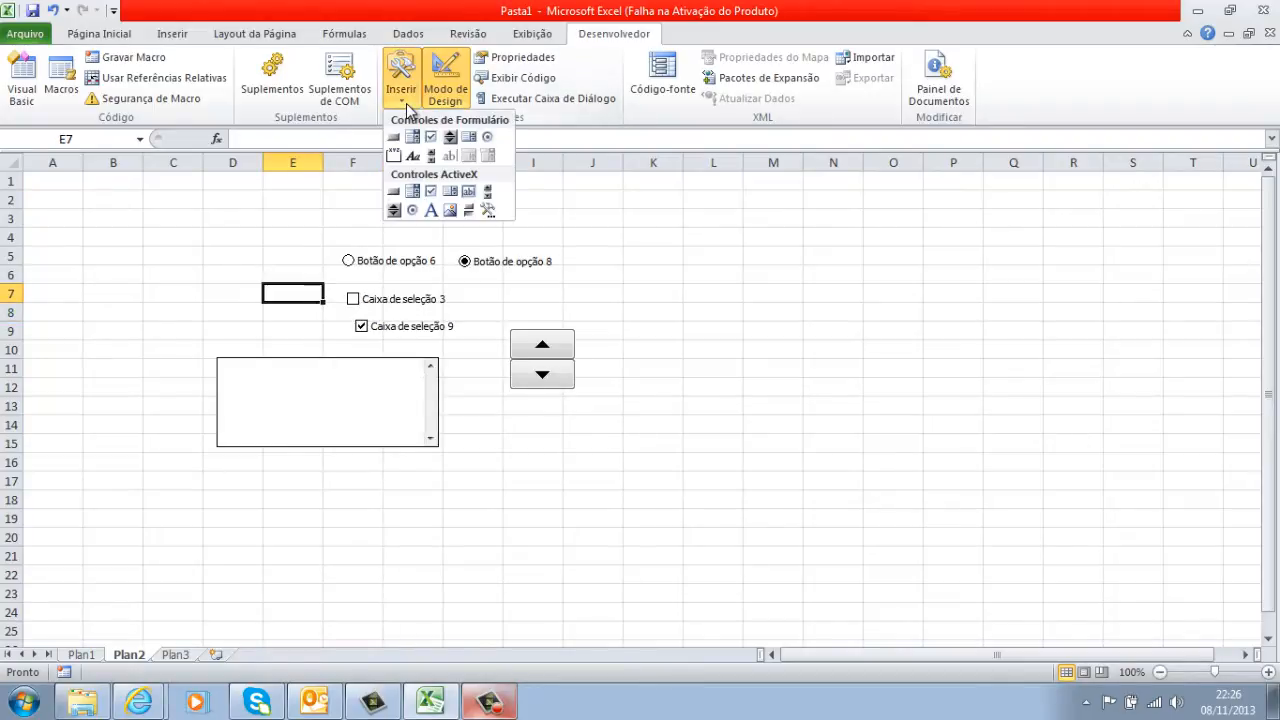
left_click(393, 163)
left_click_drag(109, 249, 249, 327)
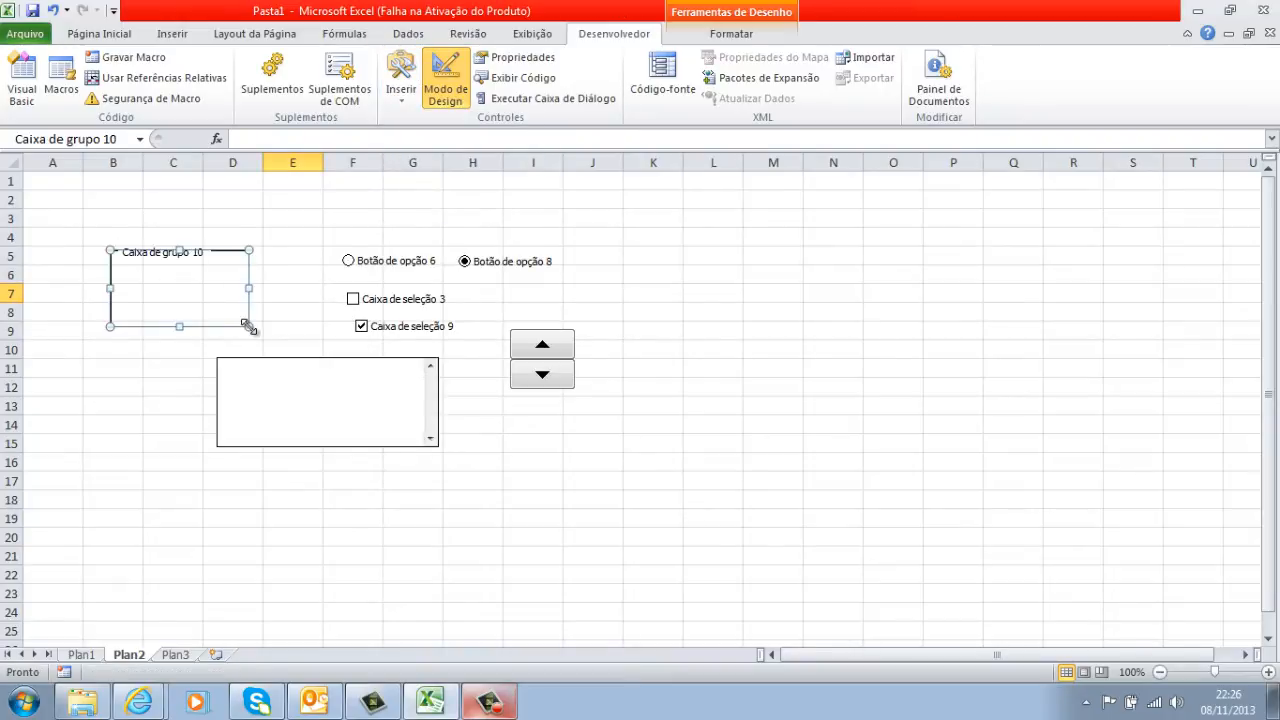
left_click(190, 215)
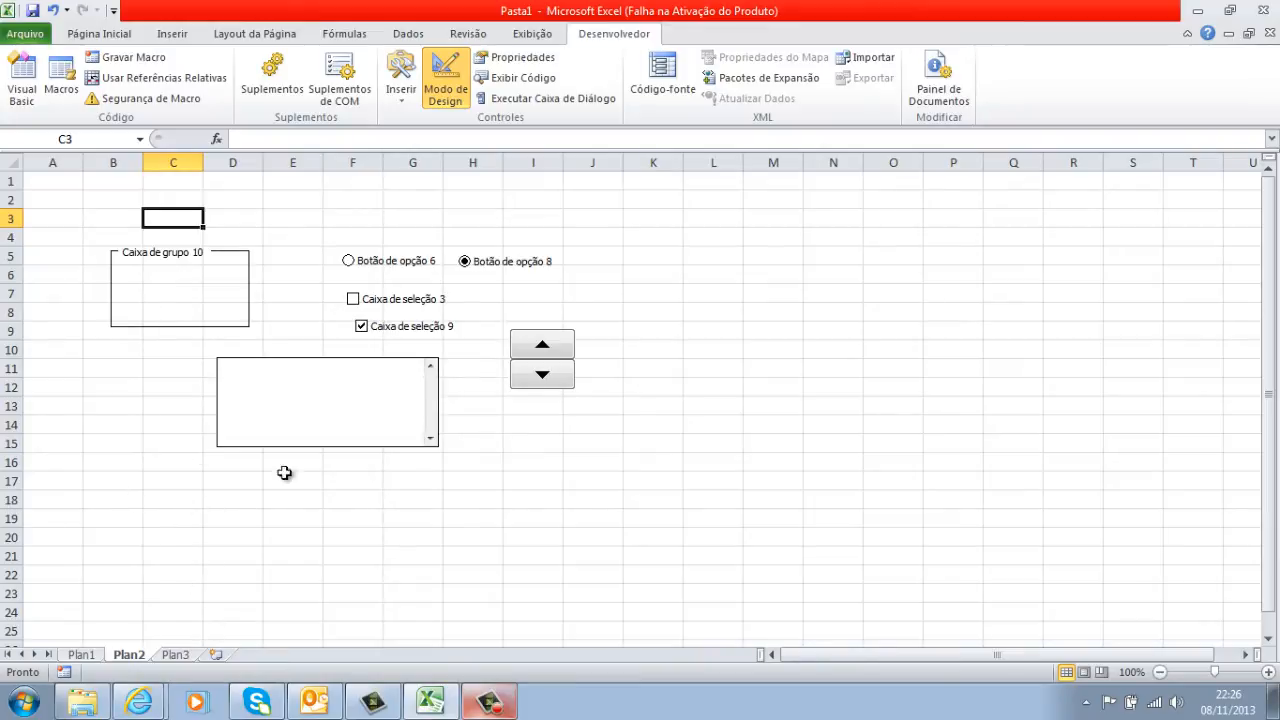
right_click(172, 256)
left_click(110, 210)
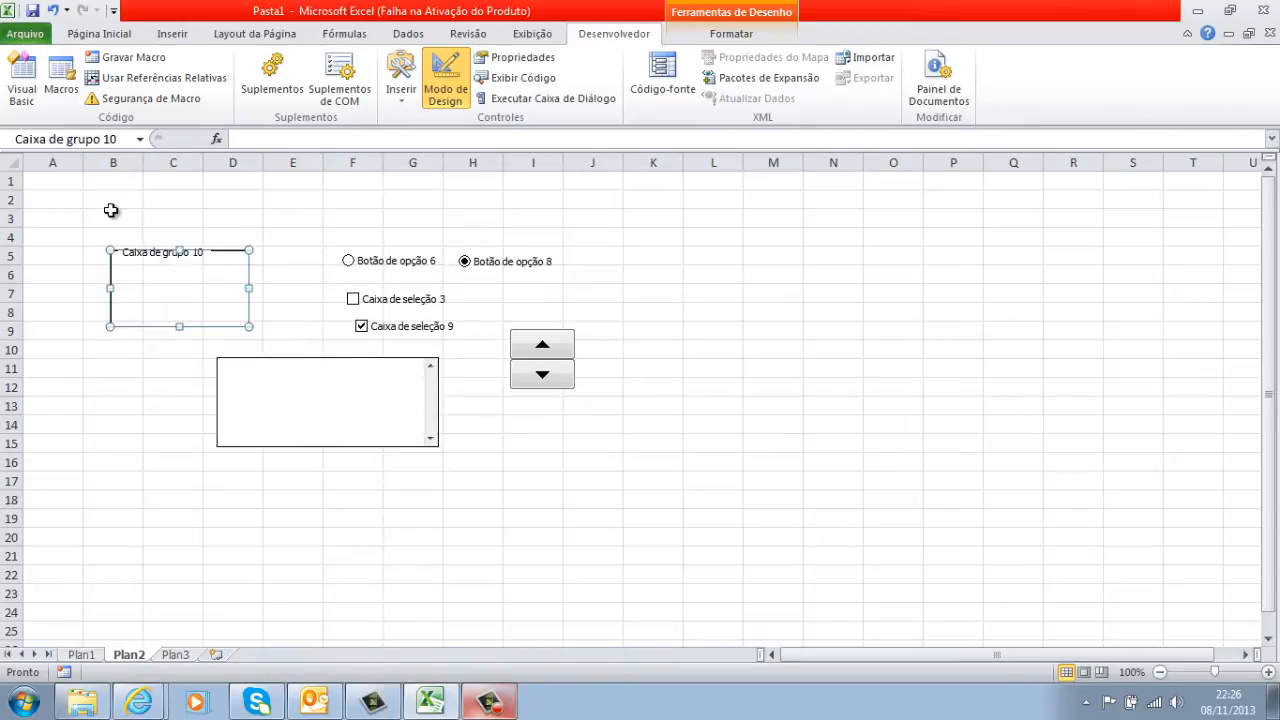
left_click(111, 210)
Insert a label form control at about C2, above the group box
left_click(401, 90)
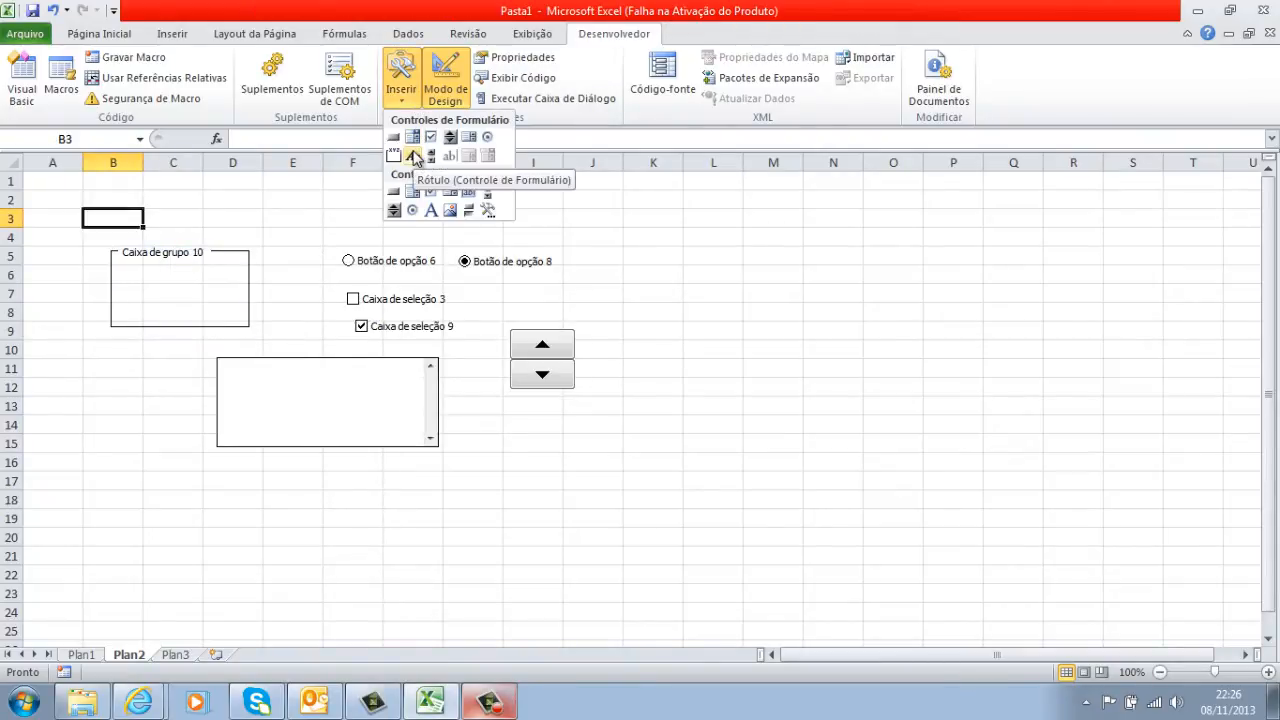
left_click(415, 157)
left_click(186, 198)
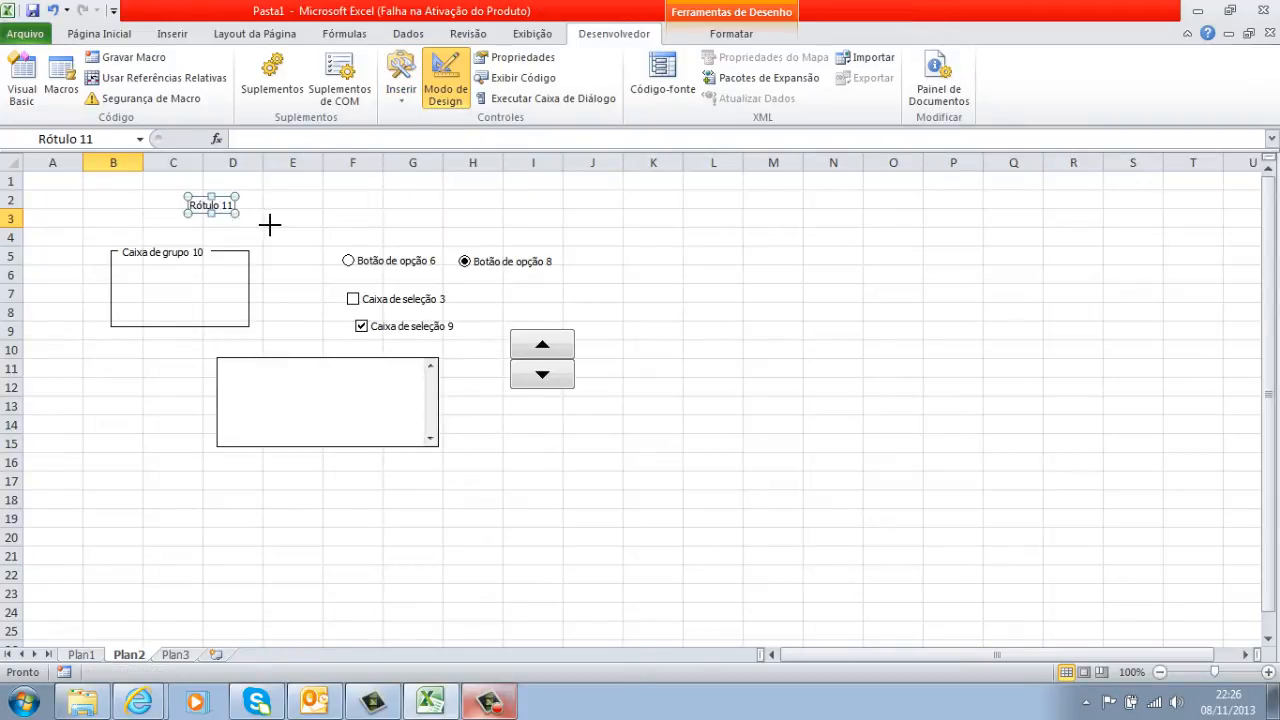
Move the label slightly to the right above the group box
left_click_drag(270, 225, 242, 206)
left_click(212, 182)
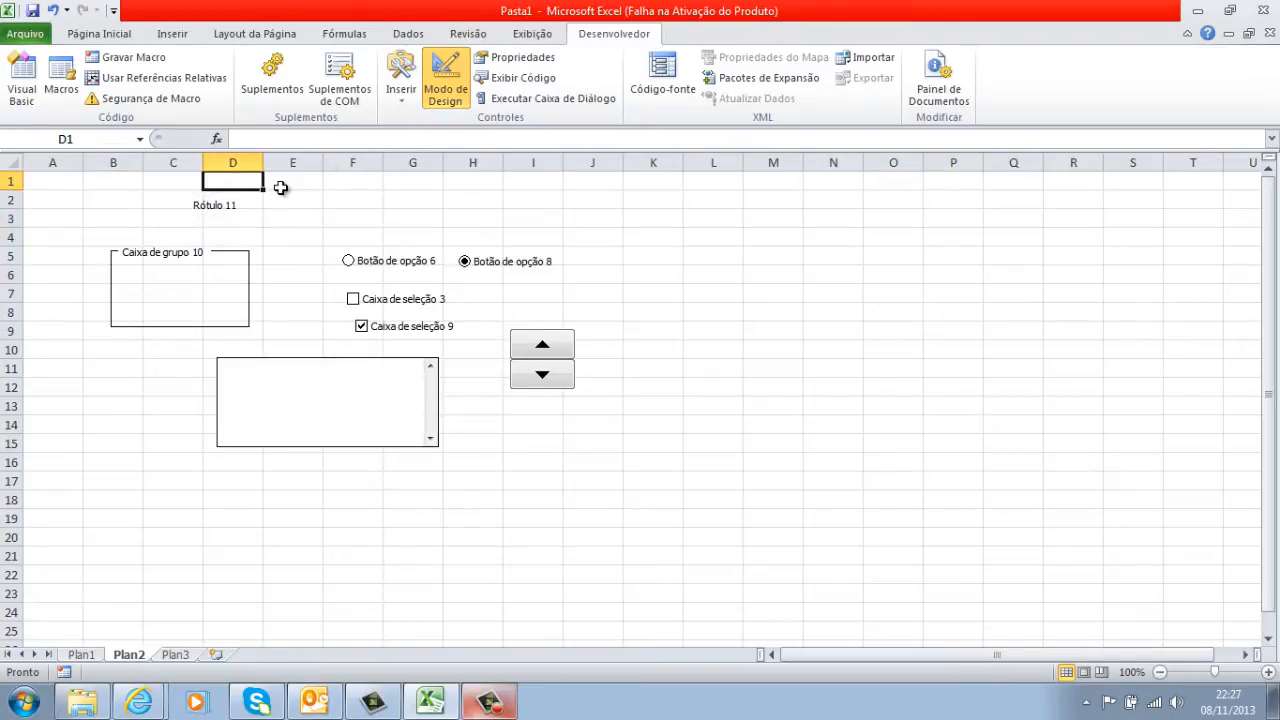
Insert a vertical scroll bar form control starting at about J4 and reaching row 18, narrowed to less than one column wide
left_click(404, 97)
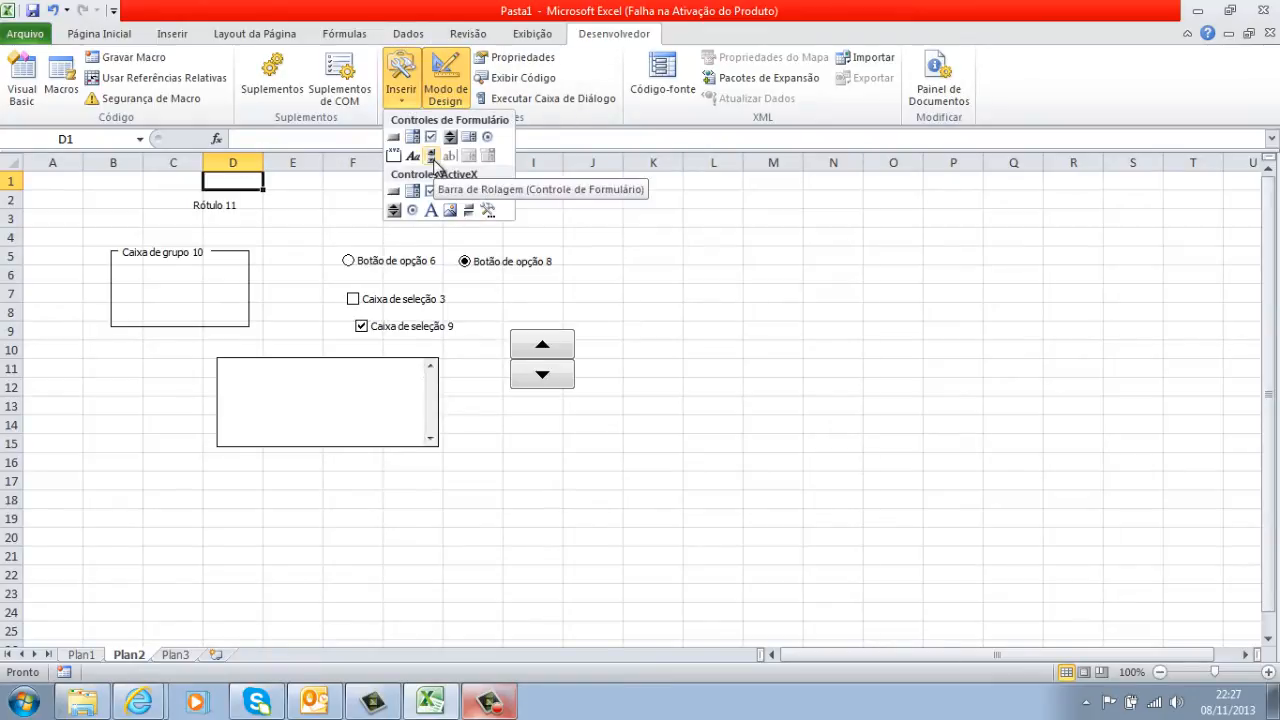
left_click(432, 156)
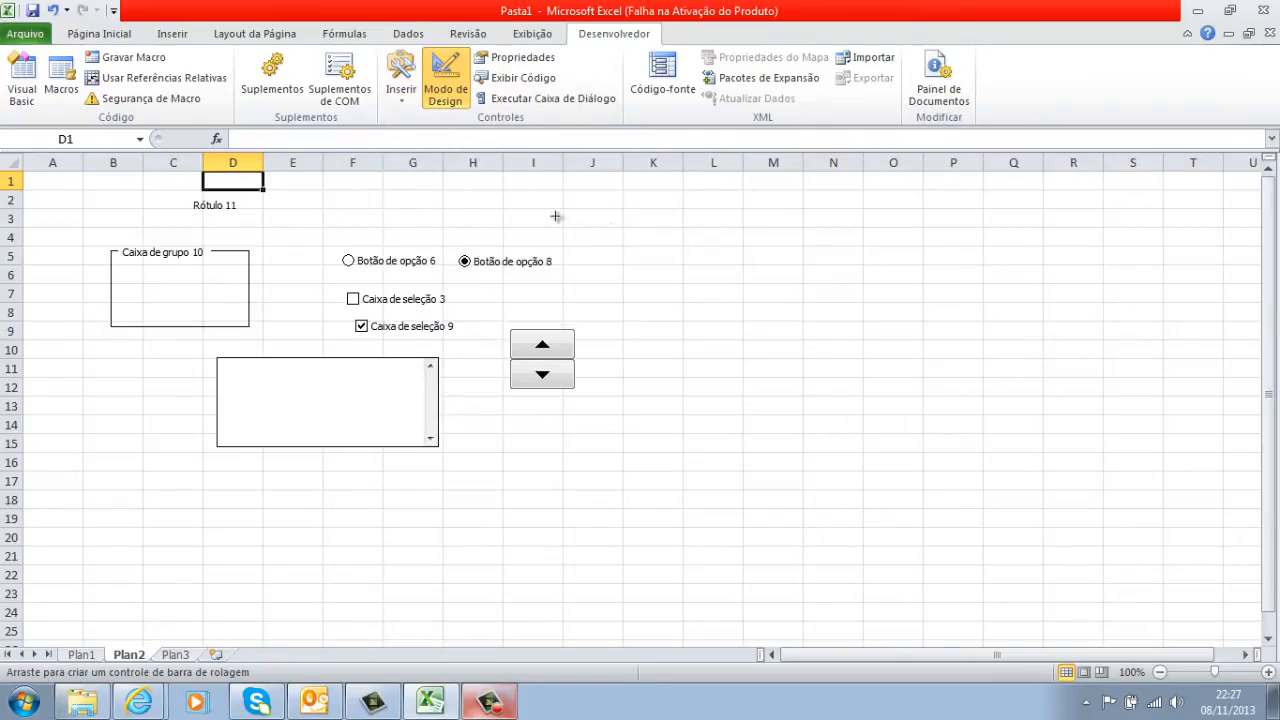
left_click(611, 228)
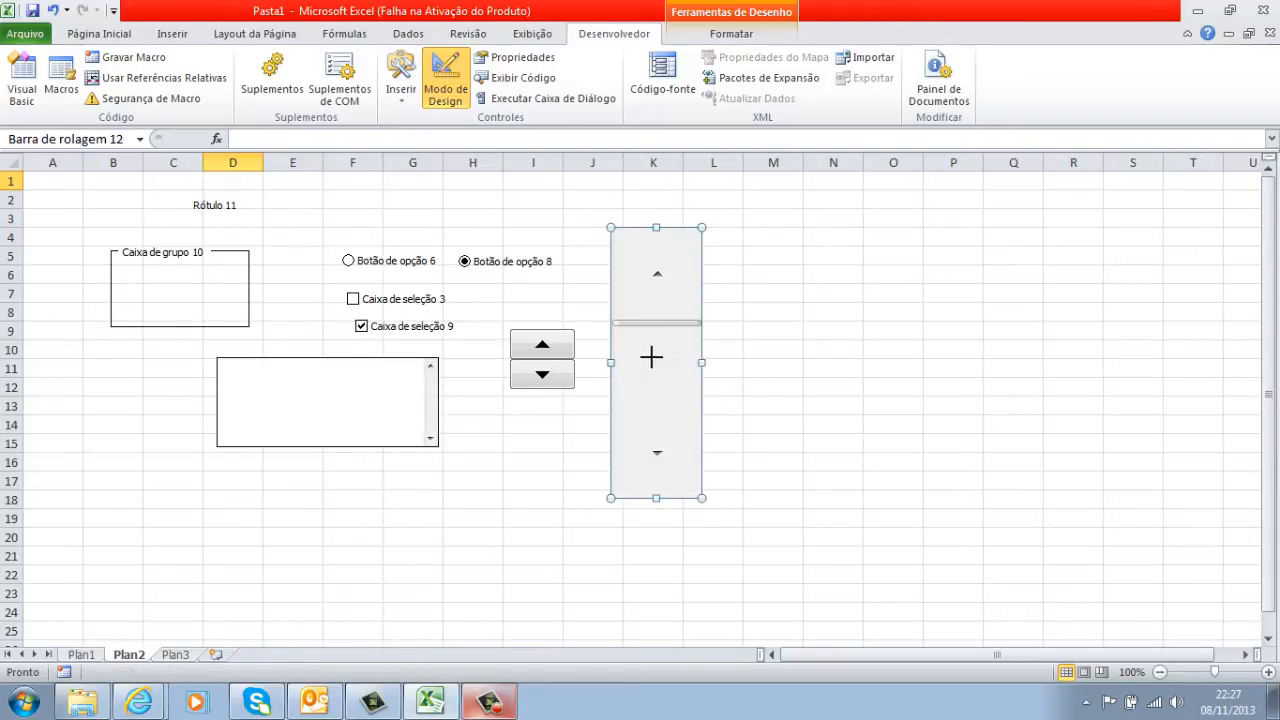
left_click_drag(651, 357, 651, 357)
left_click(720, 406)
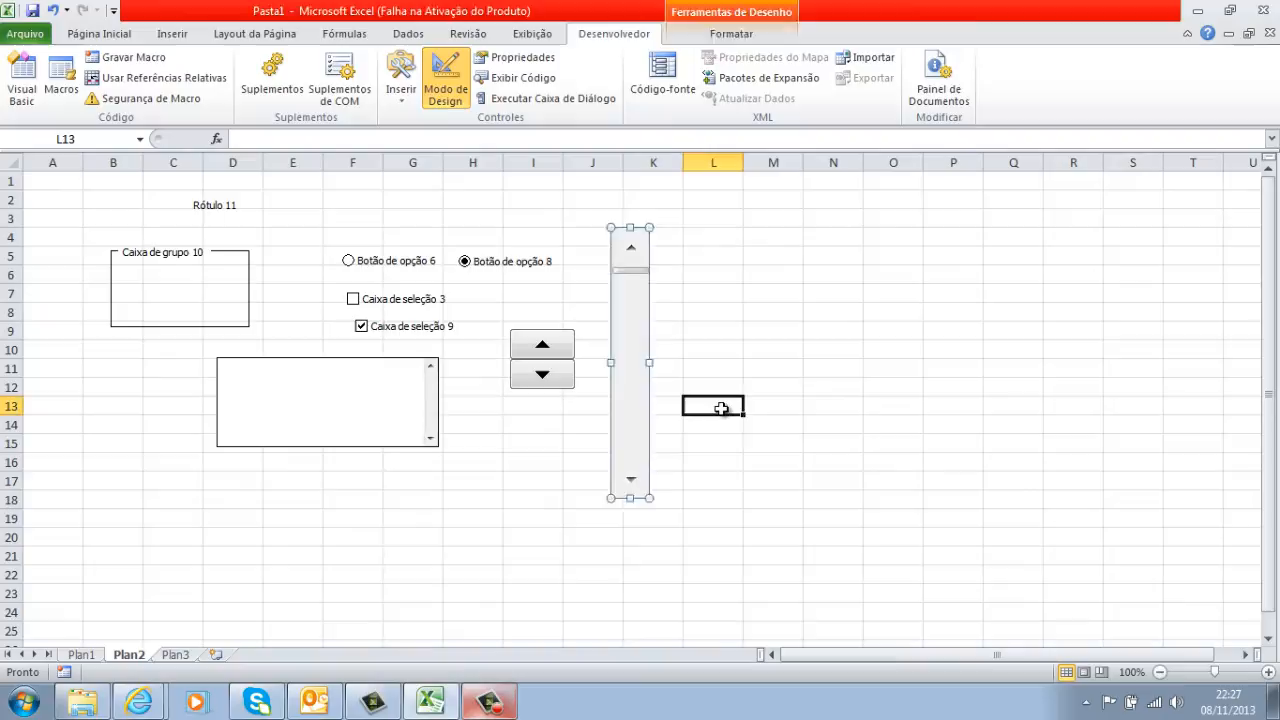
Test the new scroll bar by moving its slider down towards the middle
left_click(636, 485)
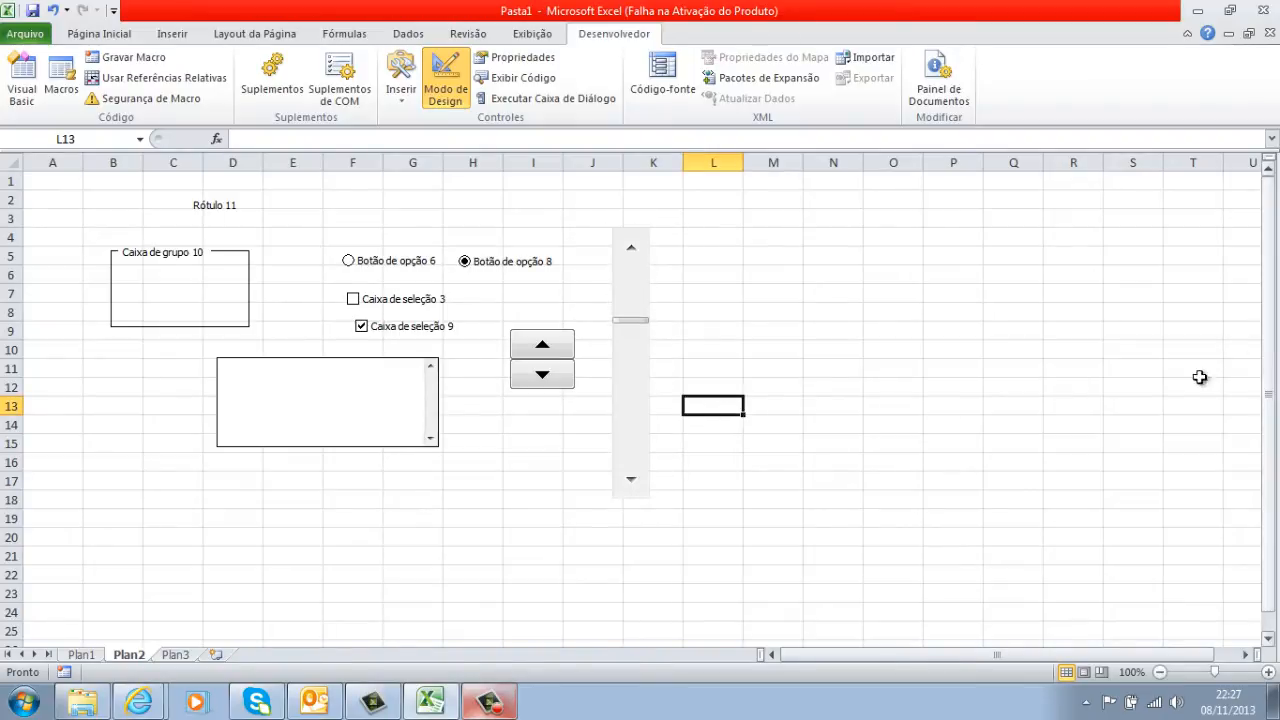
left_click(627, 485)
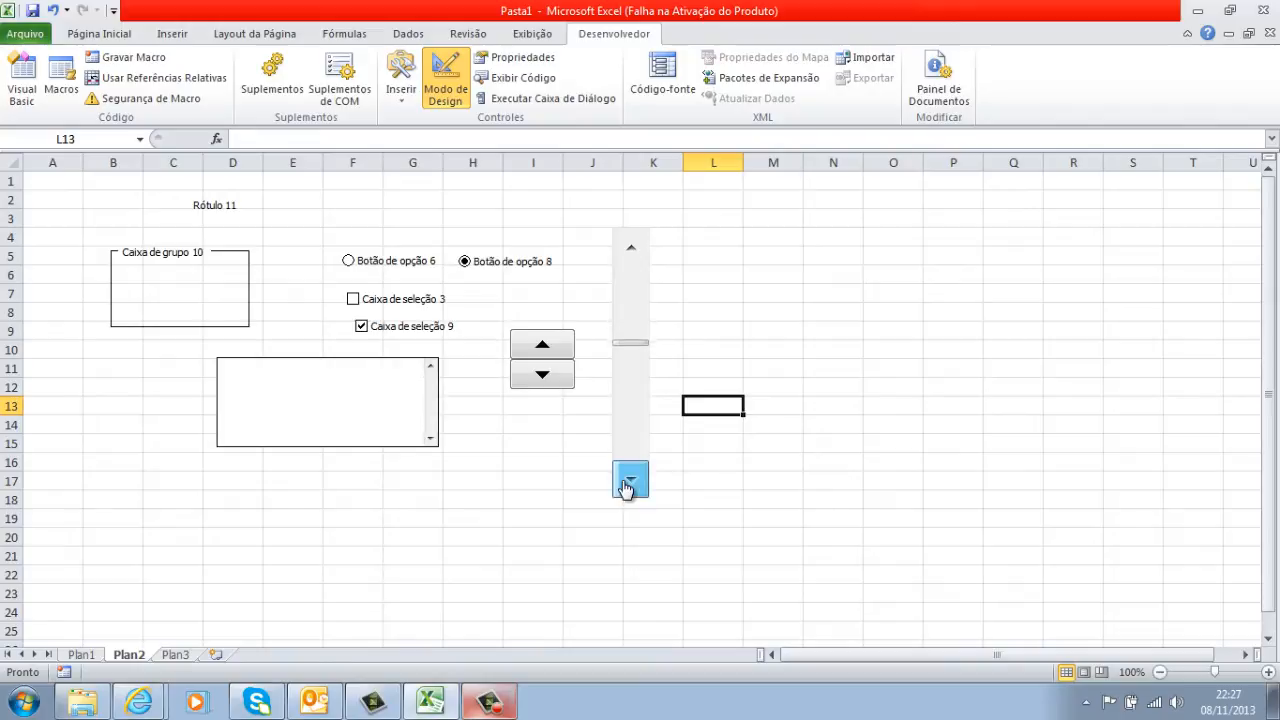
left_click(437, 203)
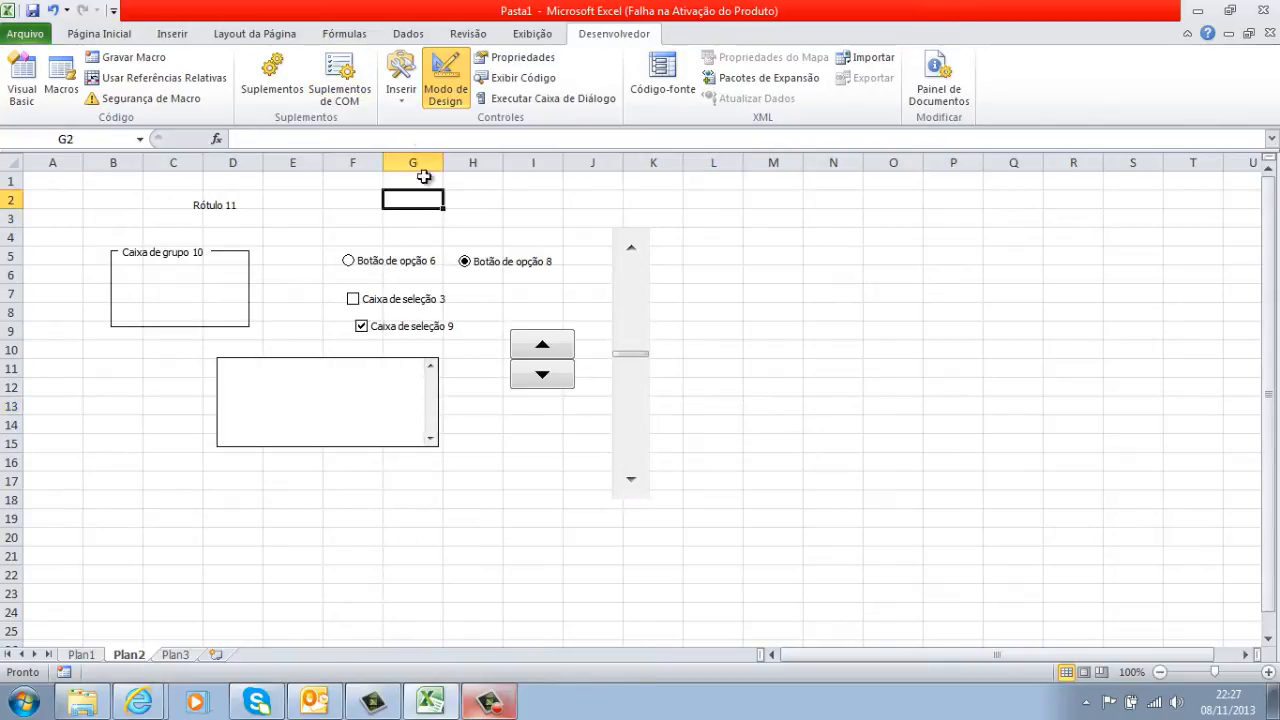
left_click(404, 100)
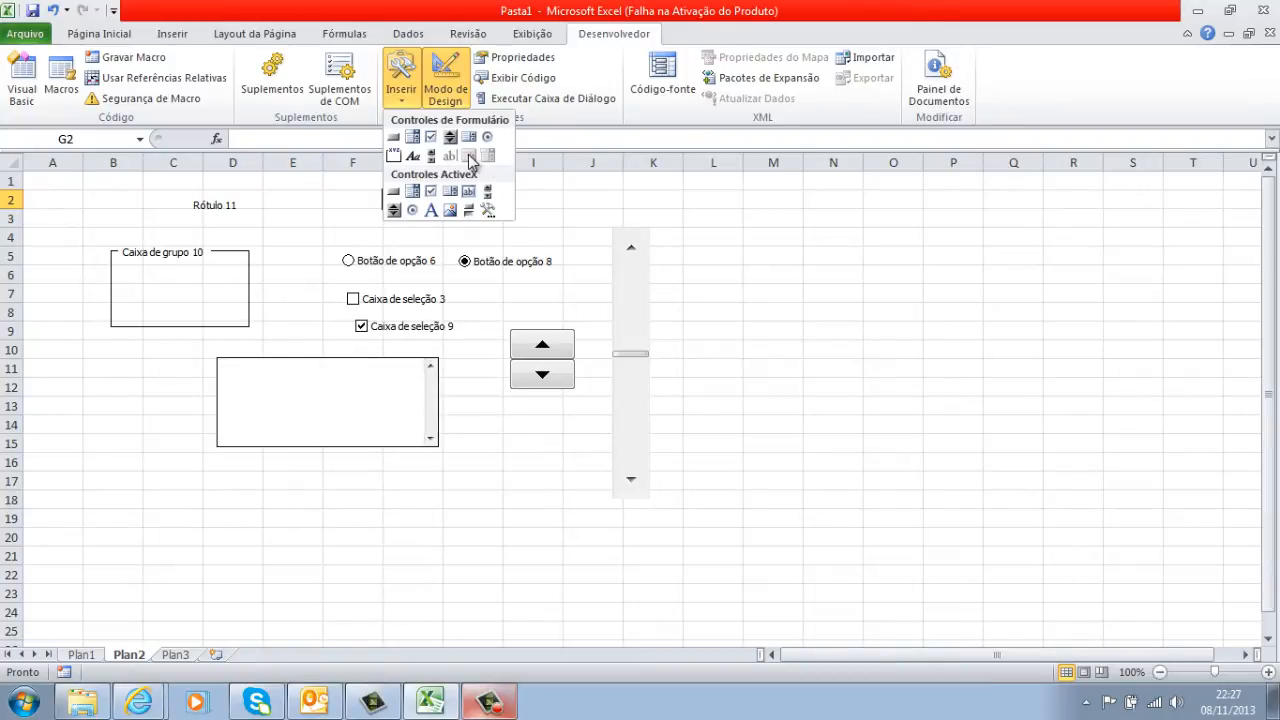
left_click(309, 235)
left_click(398, 98)
key("Escape")
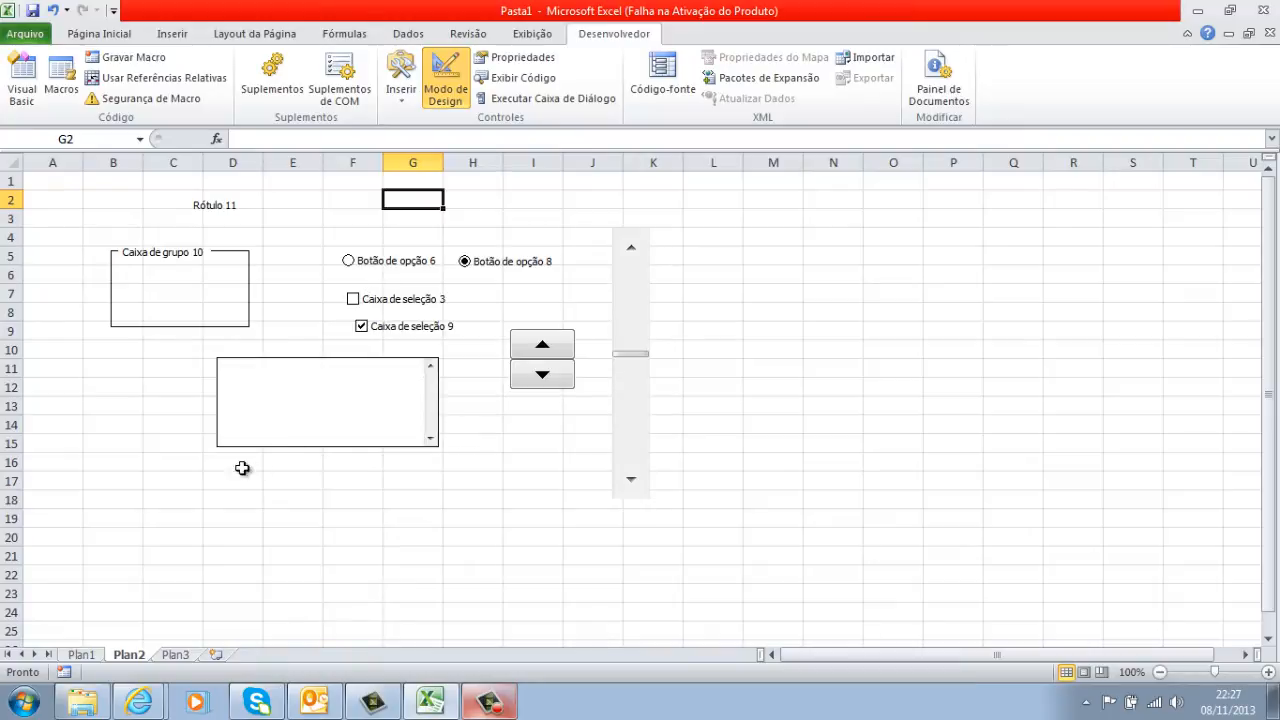
Insert an option button form control at about D5 on the blank Plan3 sheet
left_click(176, 655)
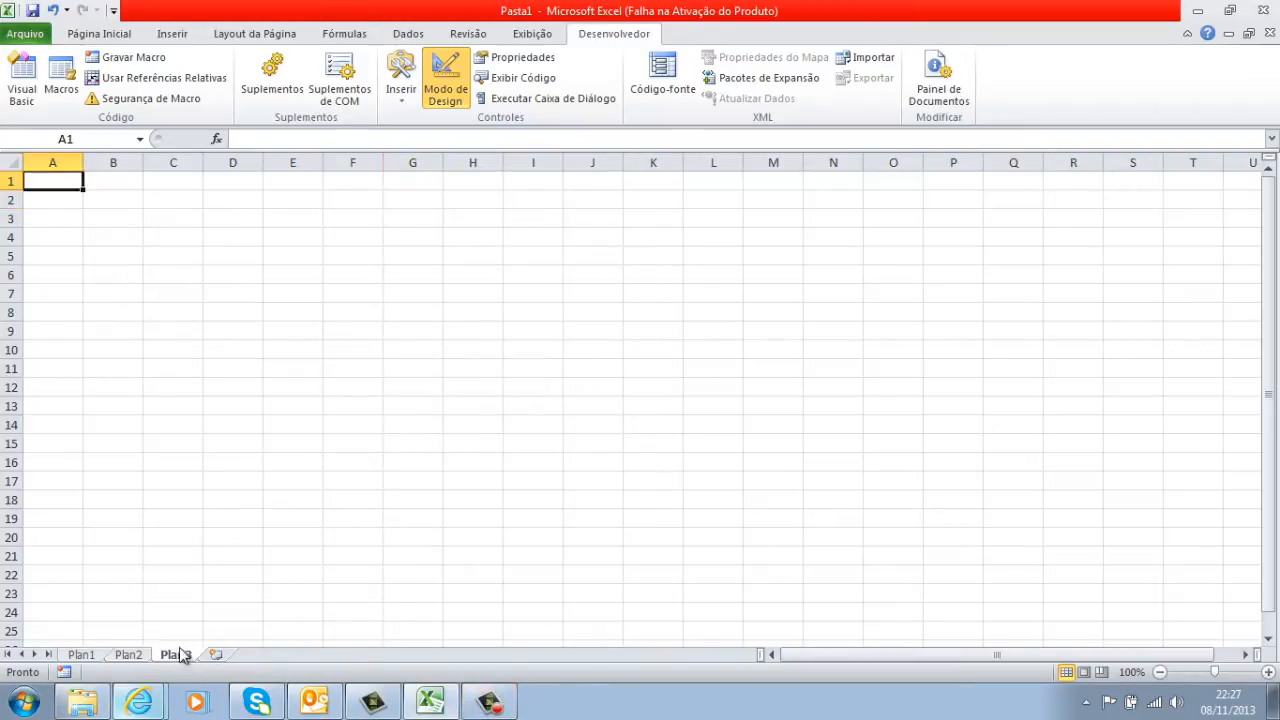
left_click(405, 100)
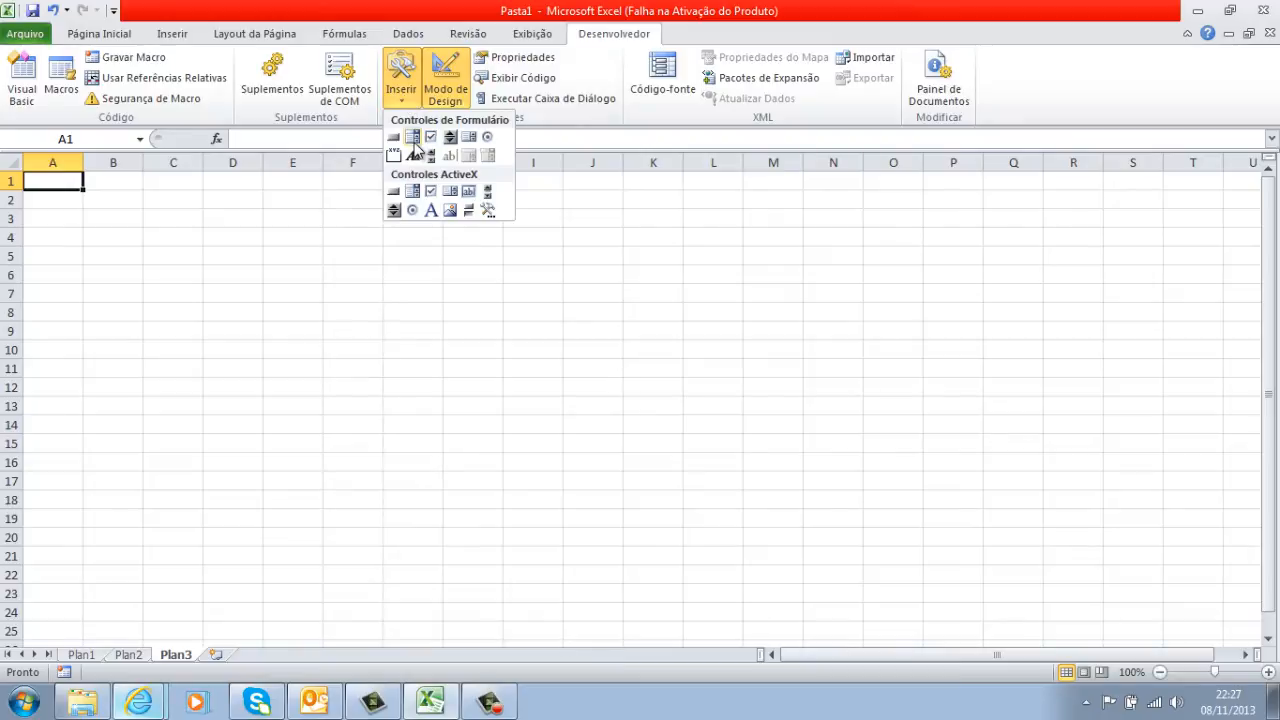
left_click(487, 138)
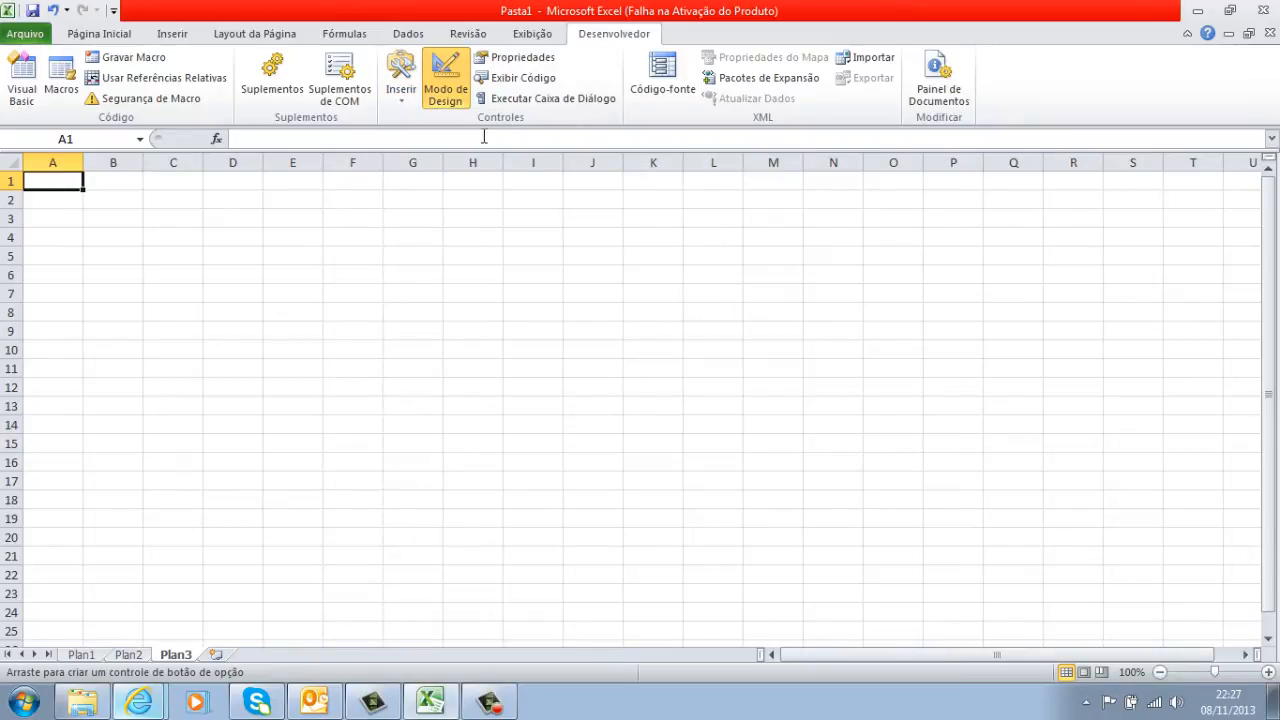
left_click(217, 246)
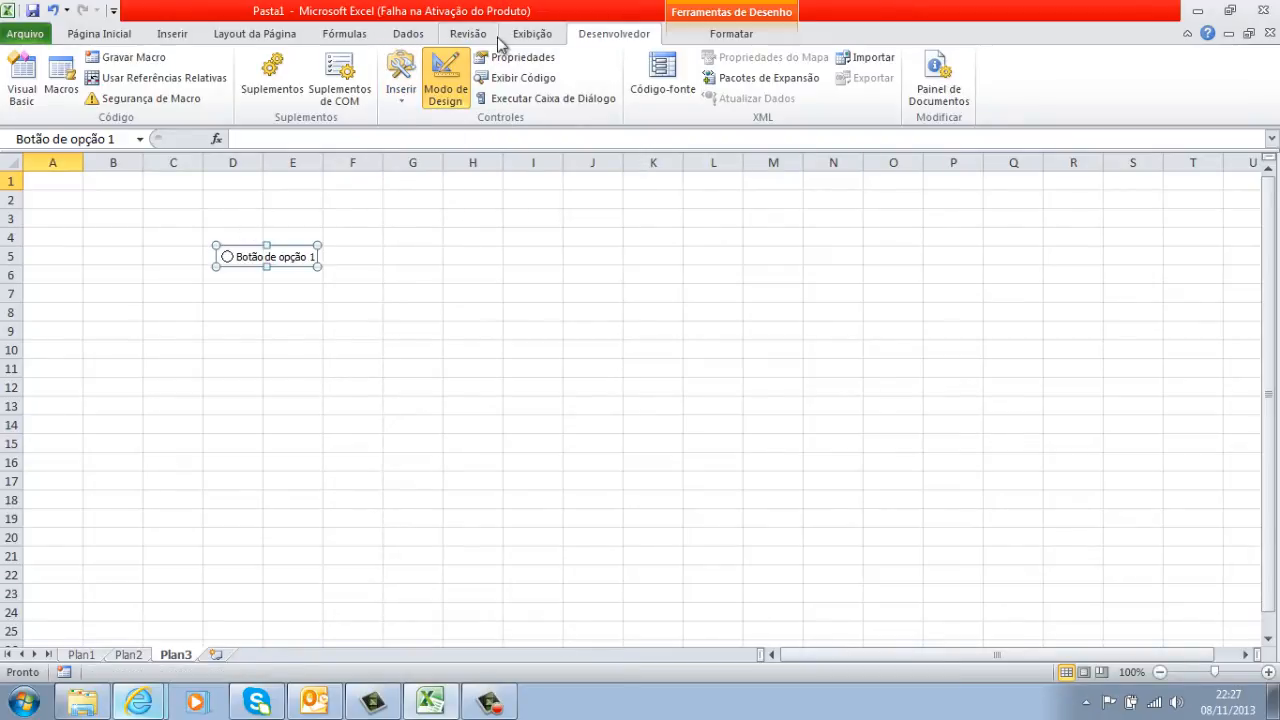
Demonstrate the EMPREGADO option buttons on the Plan1 form by switching to NÃO and back to SIM
left_click(82, 656)
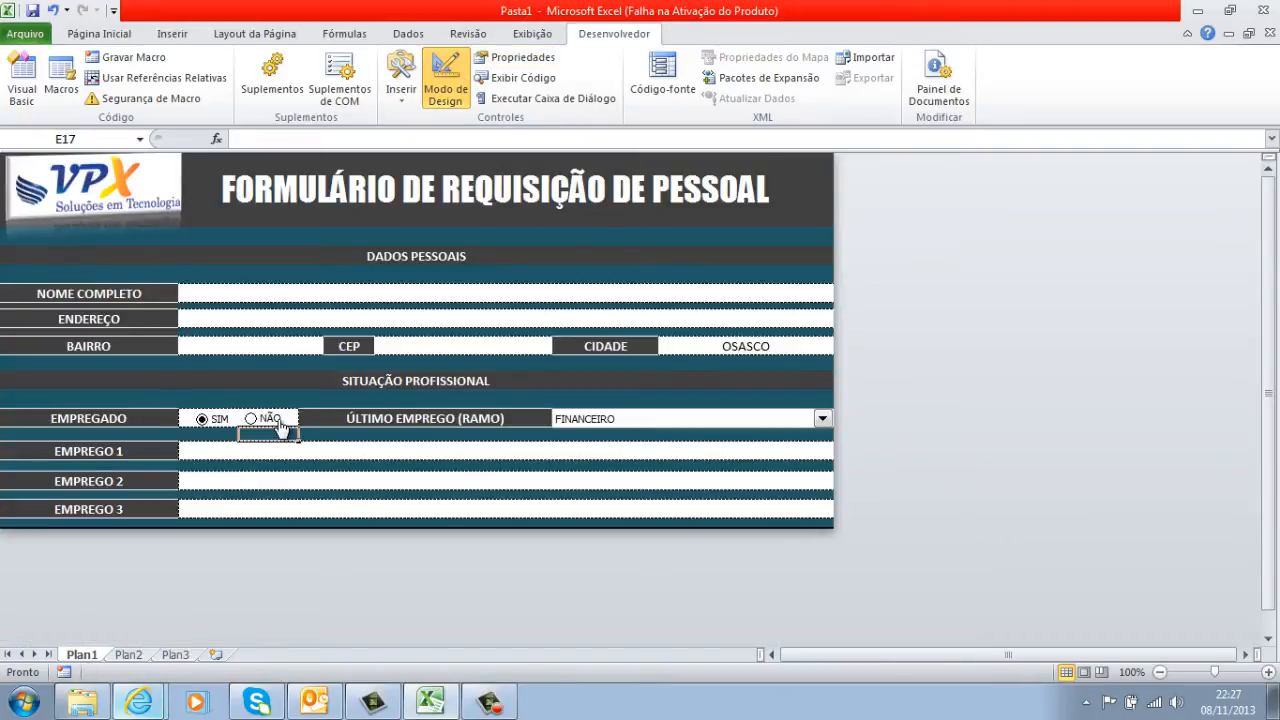
left_click(279, 421)
left_click(220, 424)
Insert a second option button form control on Plan3 and place it beside the first one, at about F5
left_click(175, 656)
left_click(398, 100)
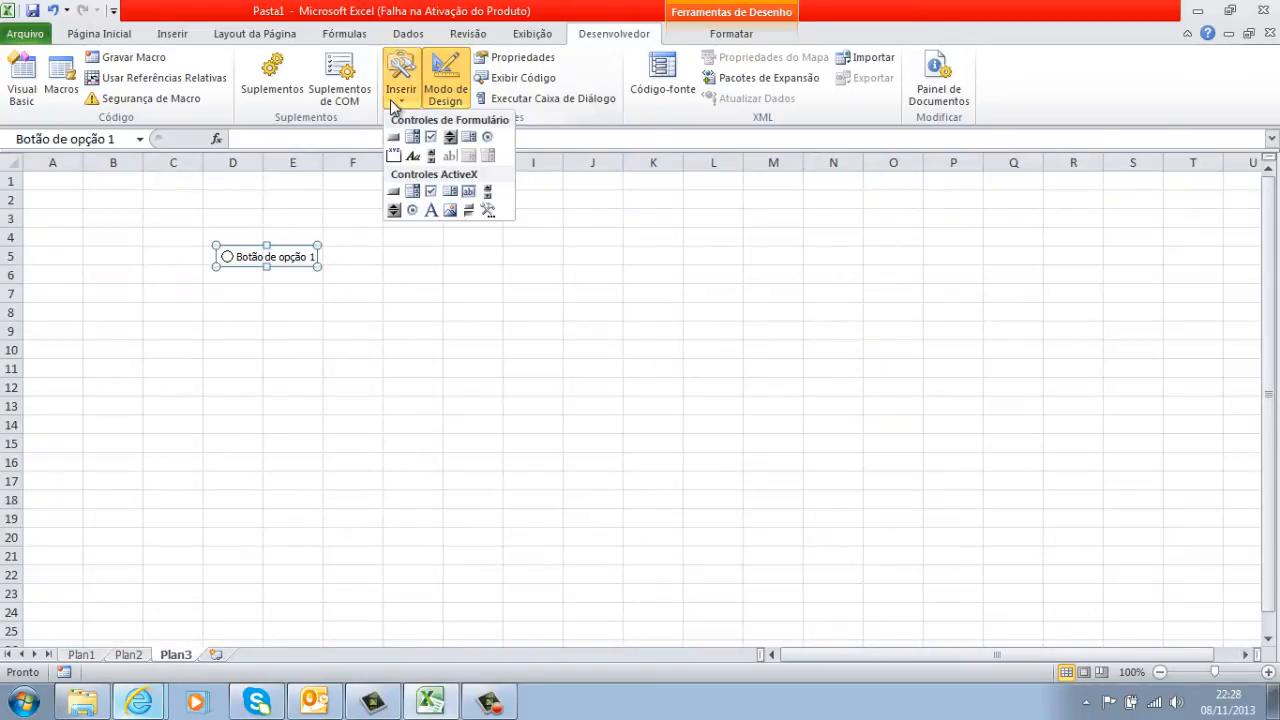
left_click(486, 137)
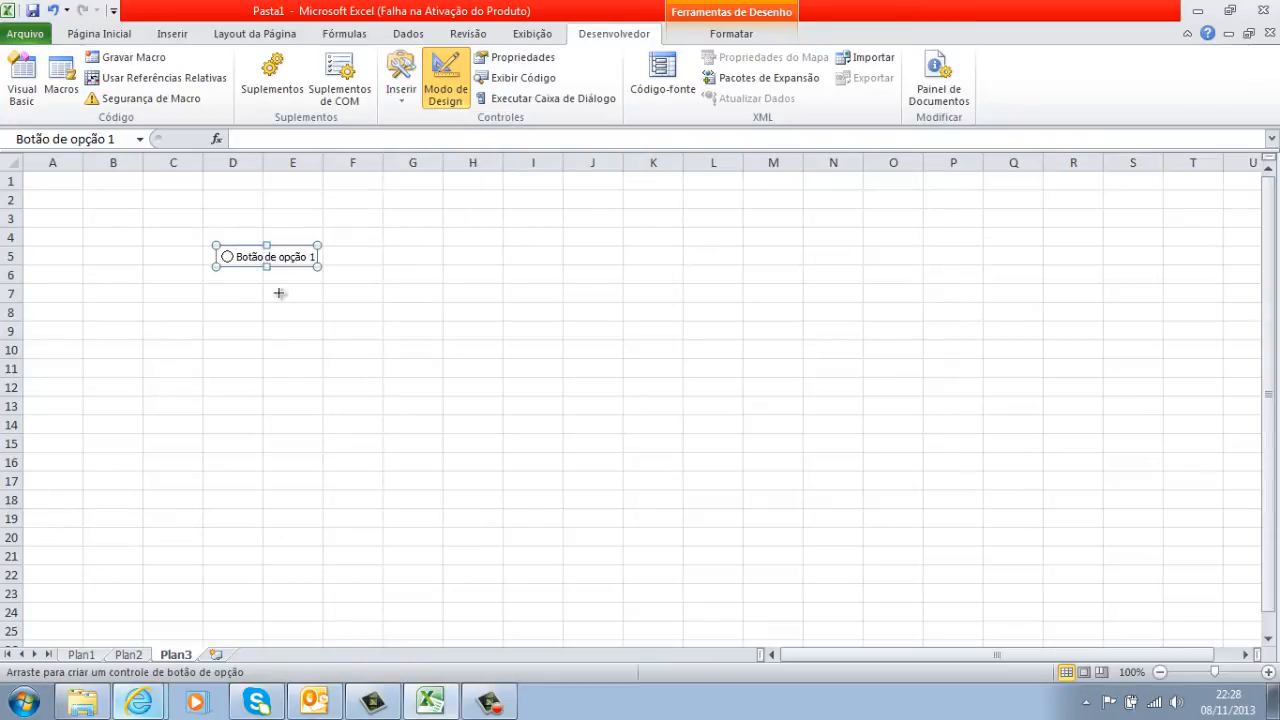
left_click(219, 293)
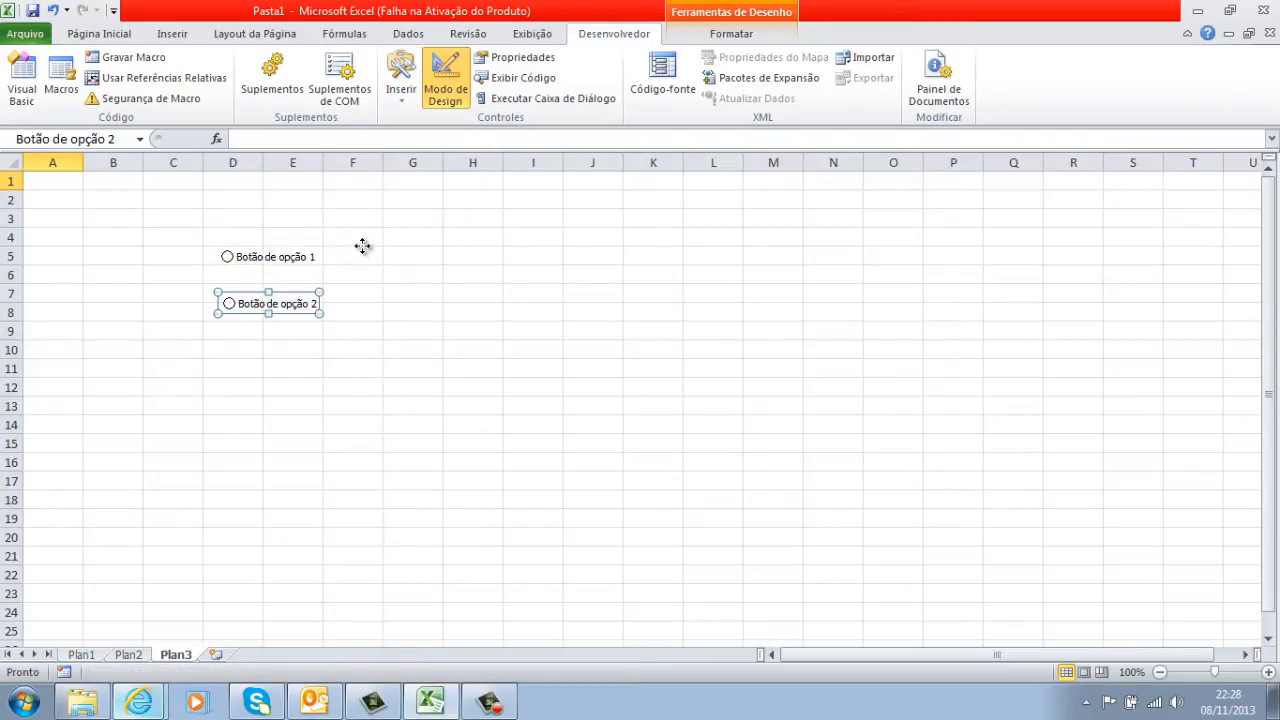
left_click_drag(245, 293, 362, 246)
left_click(268, 369)
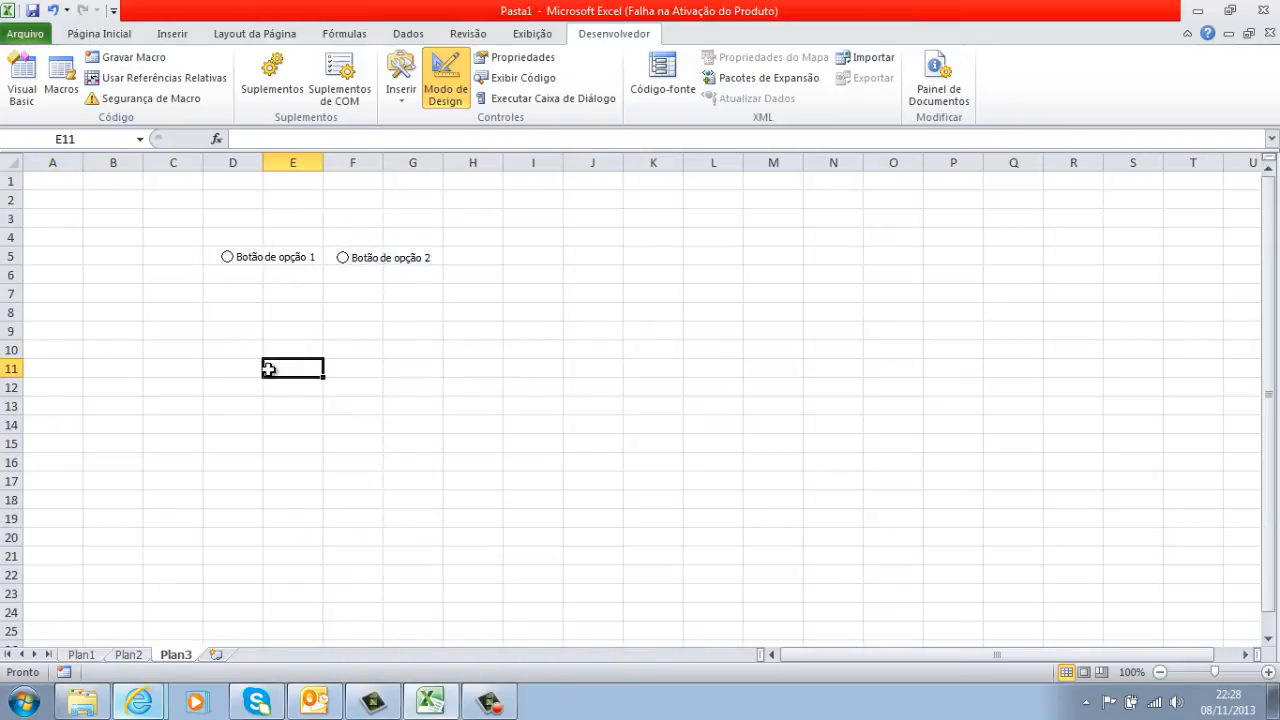
Change the caption of the first option button to SIM
right_click(300, 267)
left_click(298, 252)
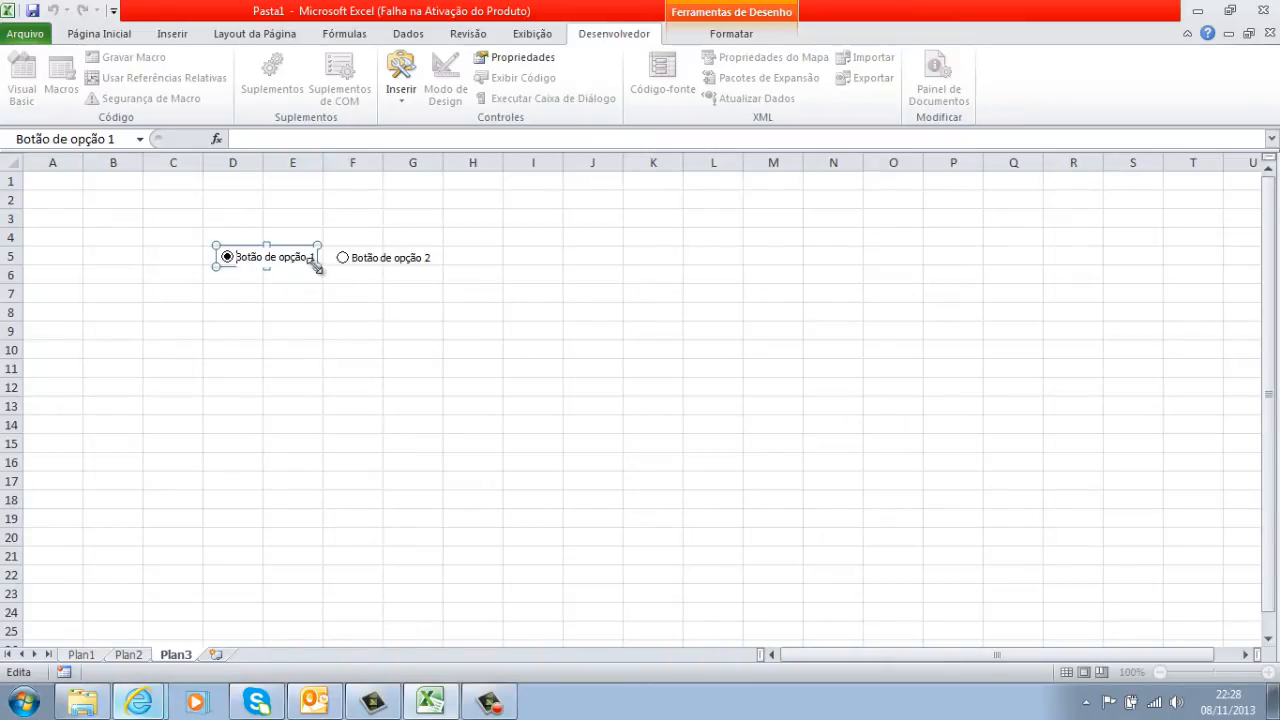
left_click_drag(240, 254, 378, 262)
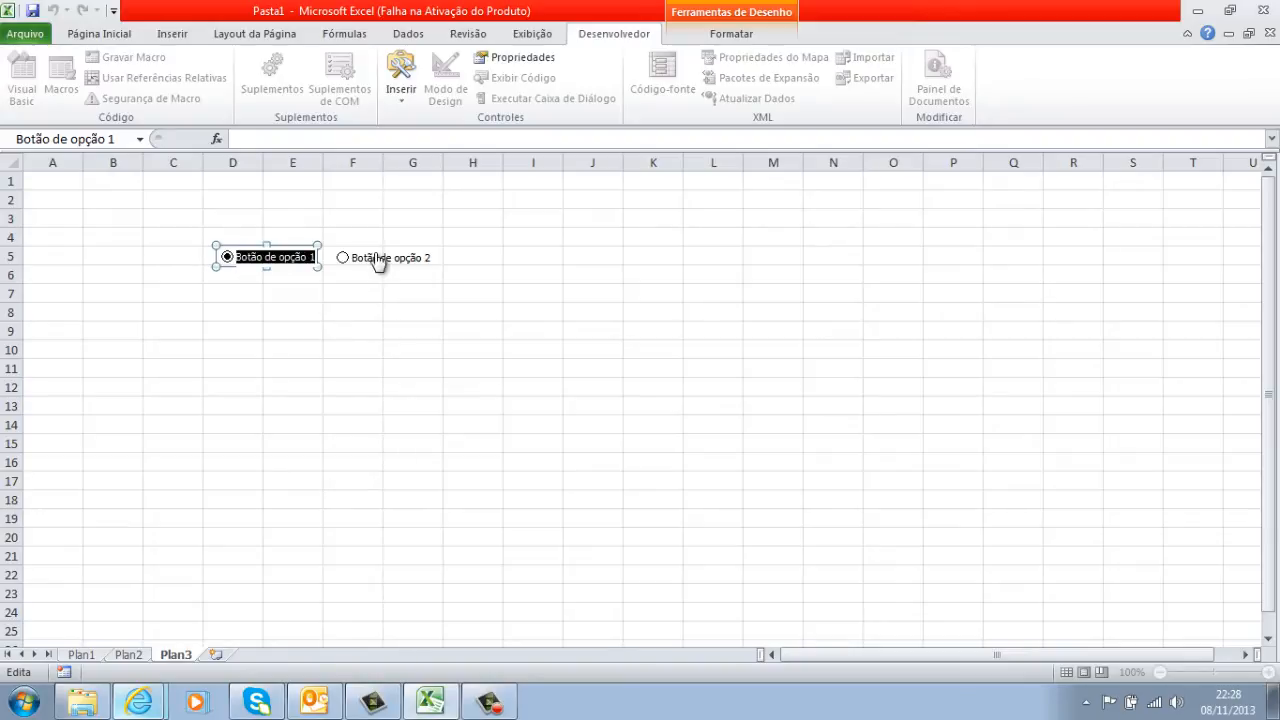
type("s")
key("BackSpace")
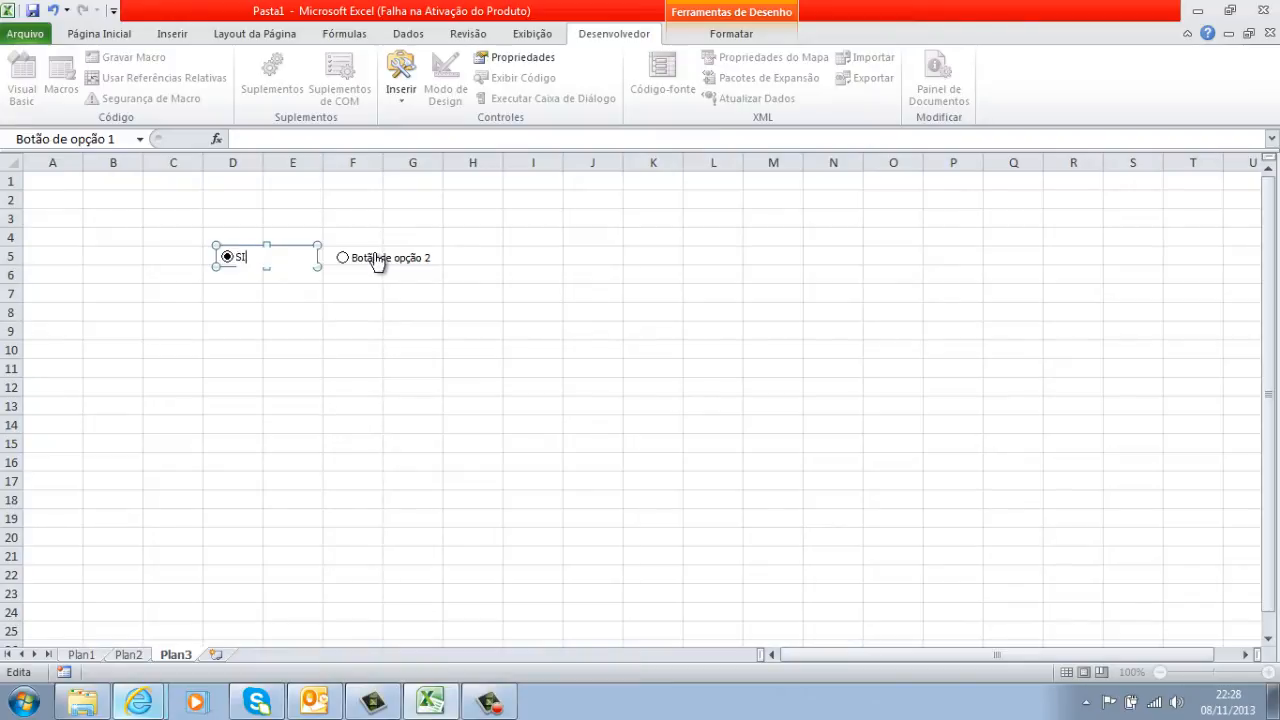
left_click(360, 327)
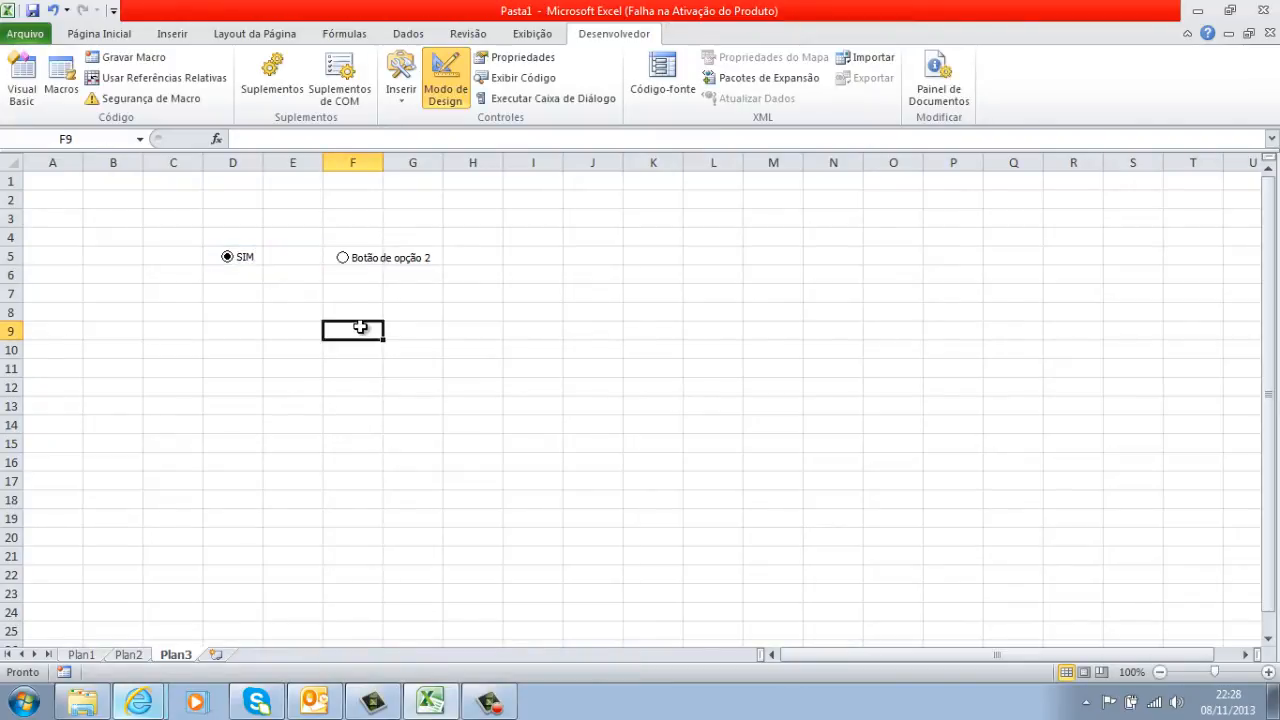
Change the caption of the second option button to NÃO
left_click(401, 260)
right_click(403, 262)
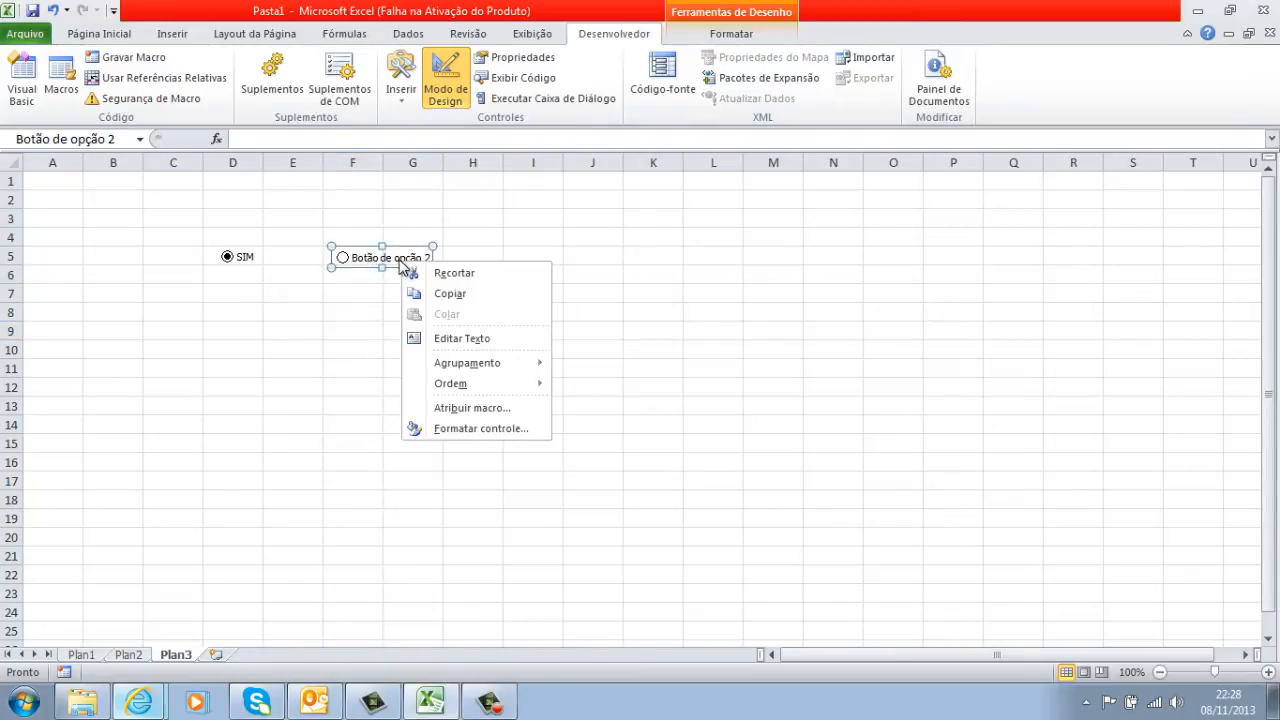
left_click(398, 259)
left_click(398, 257)
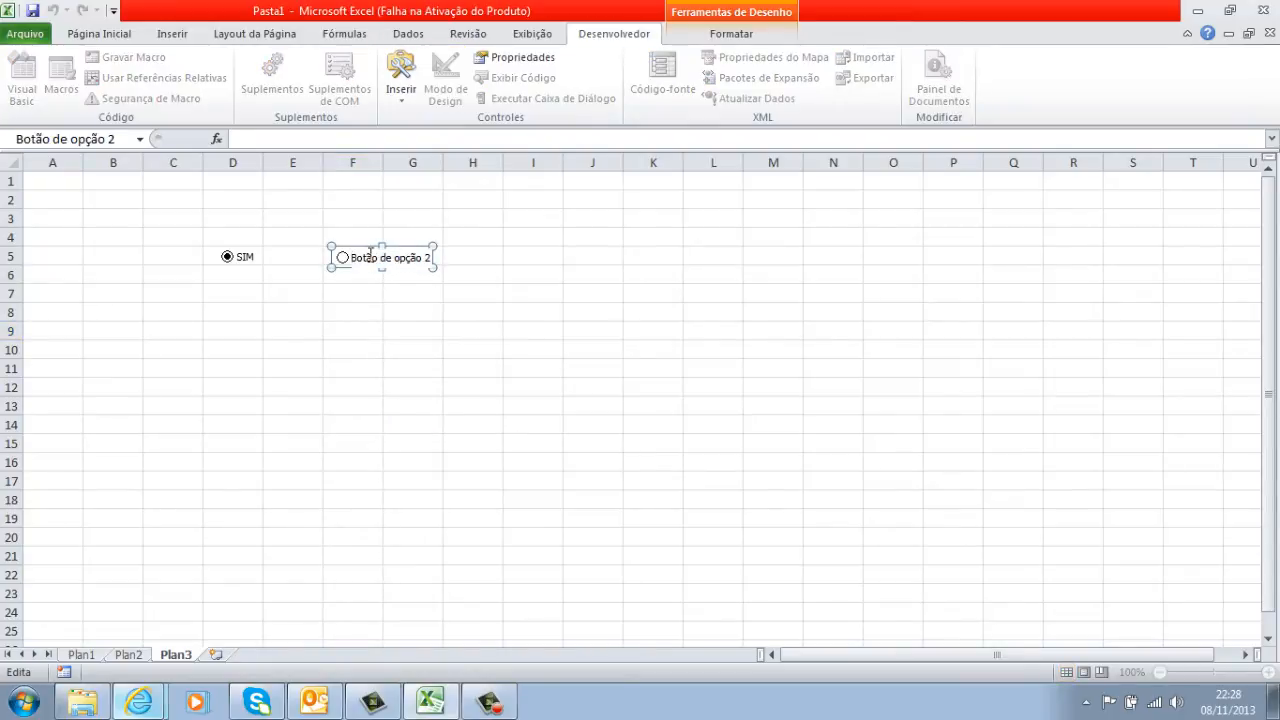
left_click_drag(354, 256, 521, 288)
type("N")
type("ÇÃO")
left_click(494, 309)
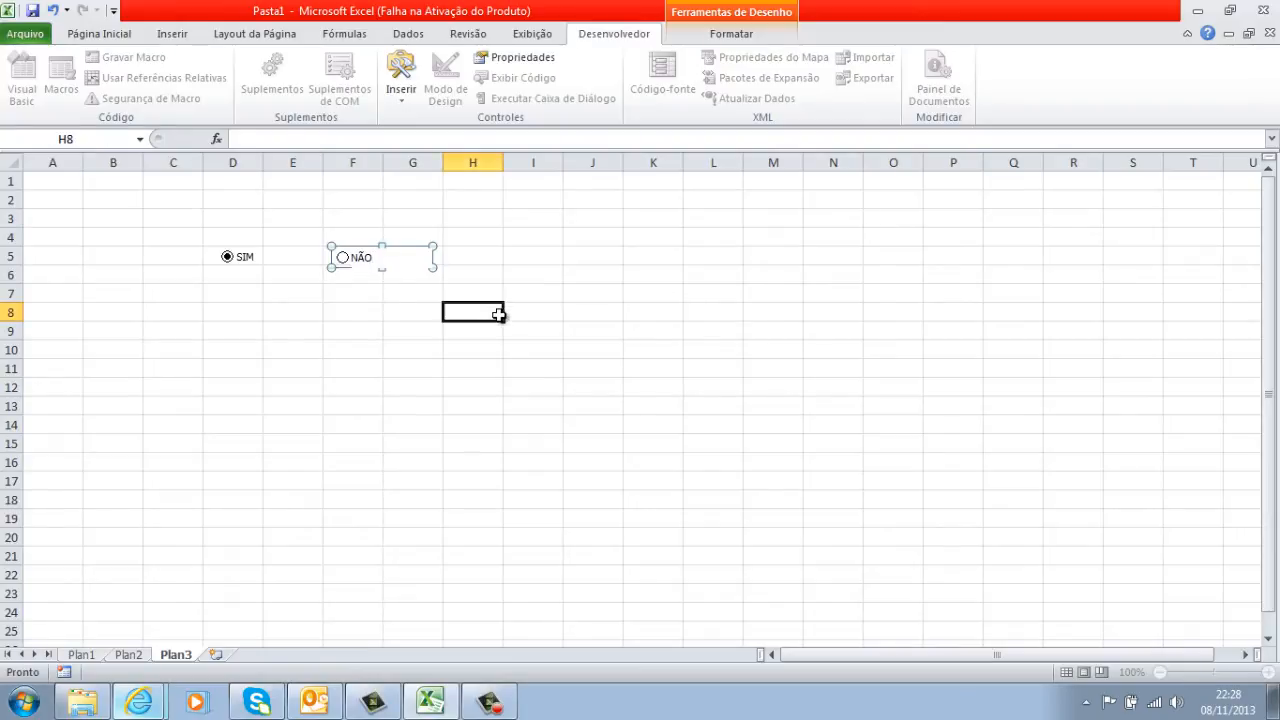
Select the NÃO option on Plan3 and also for EMPREGADO on the Plan1 form to compare them
left_click(346, 260)
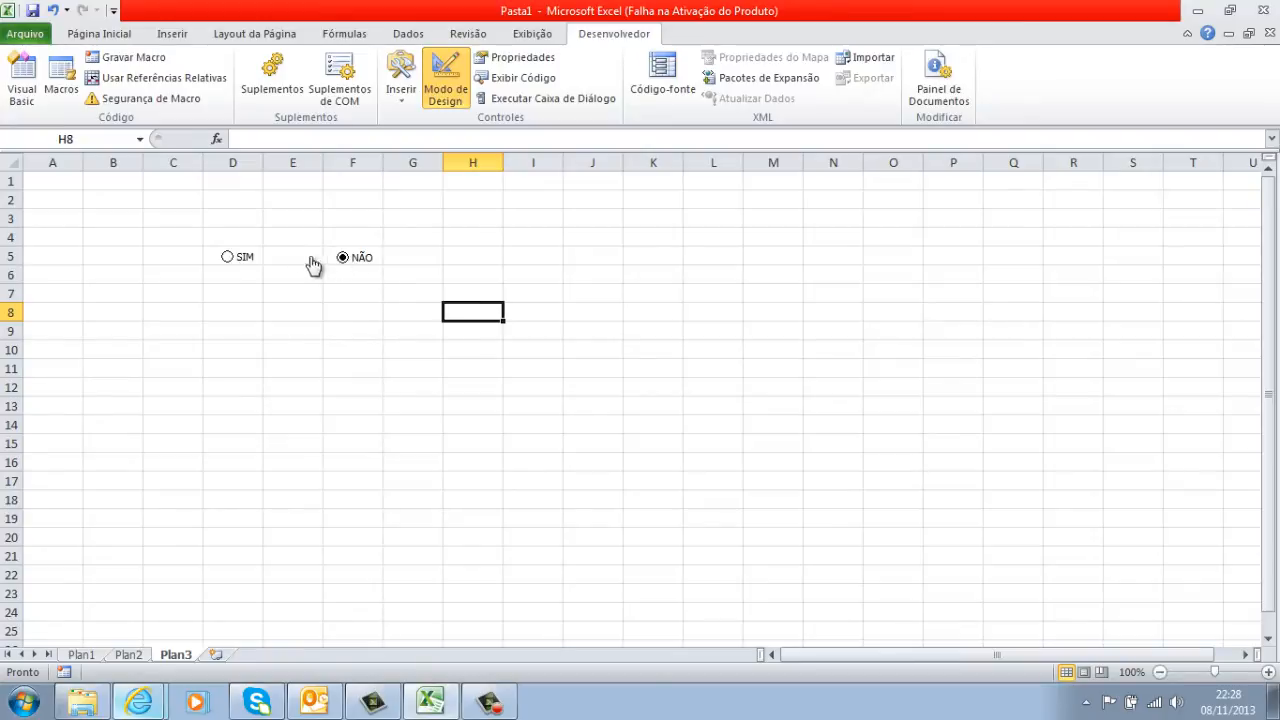
left_click(88, 655)
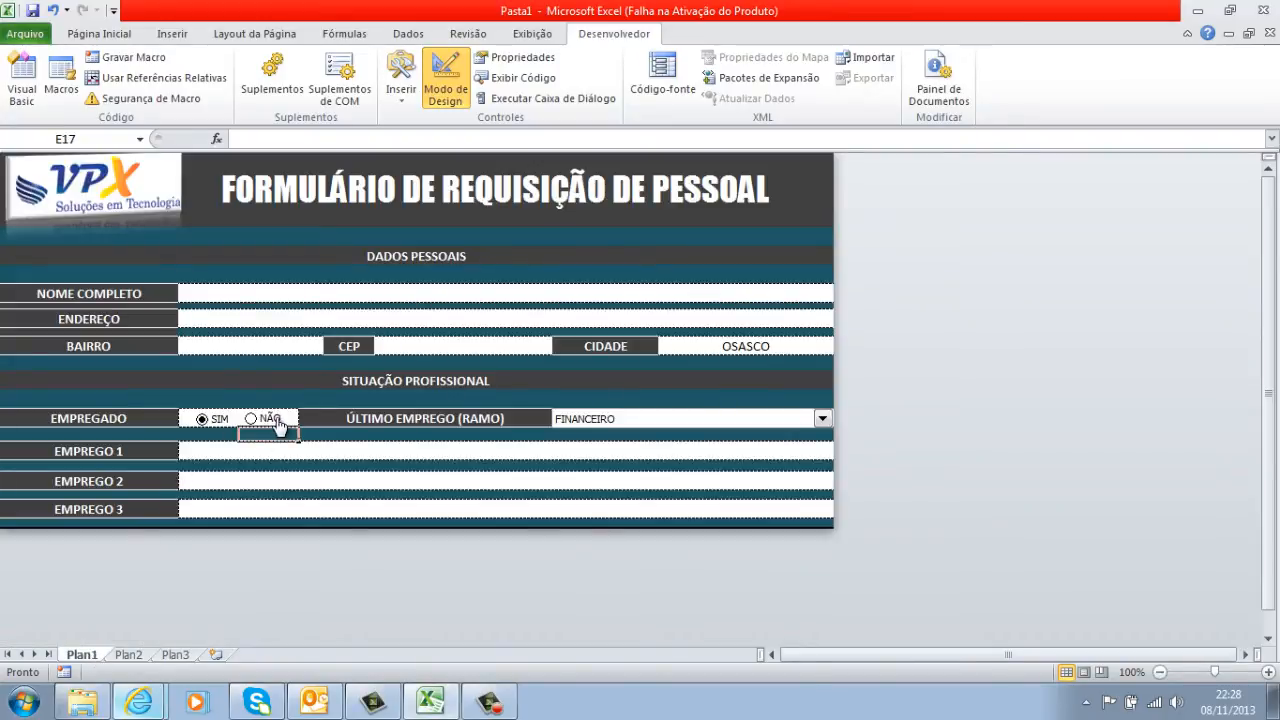
left_click(277, 424)
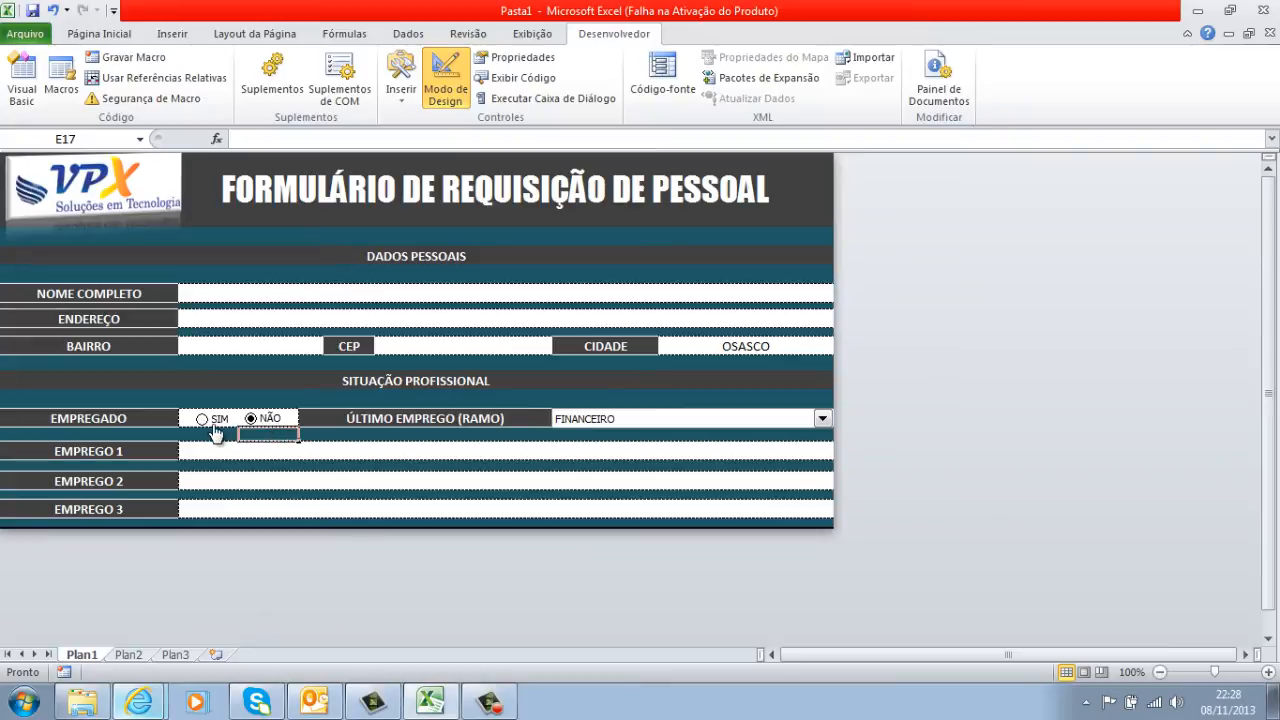
Move the NÃO option button on Plan3 left to sit right beside SIM at about E5, and overwrite its caption with $$
left_click(190, 658)
left_click(326, 402)
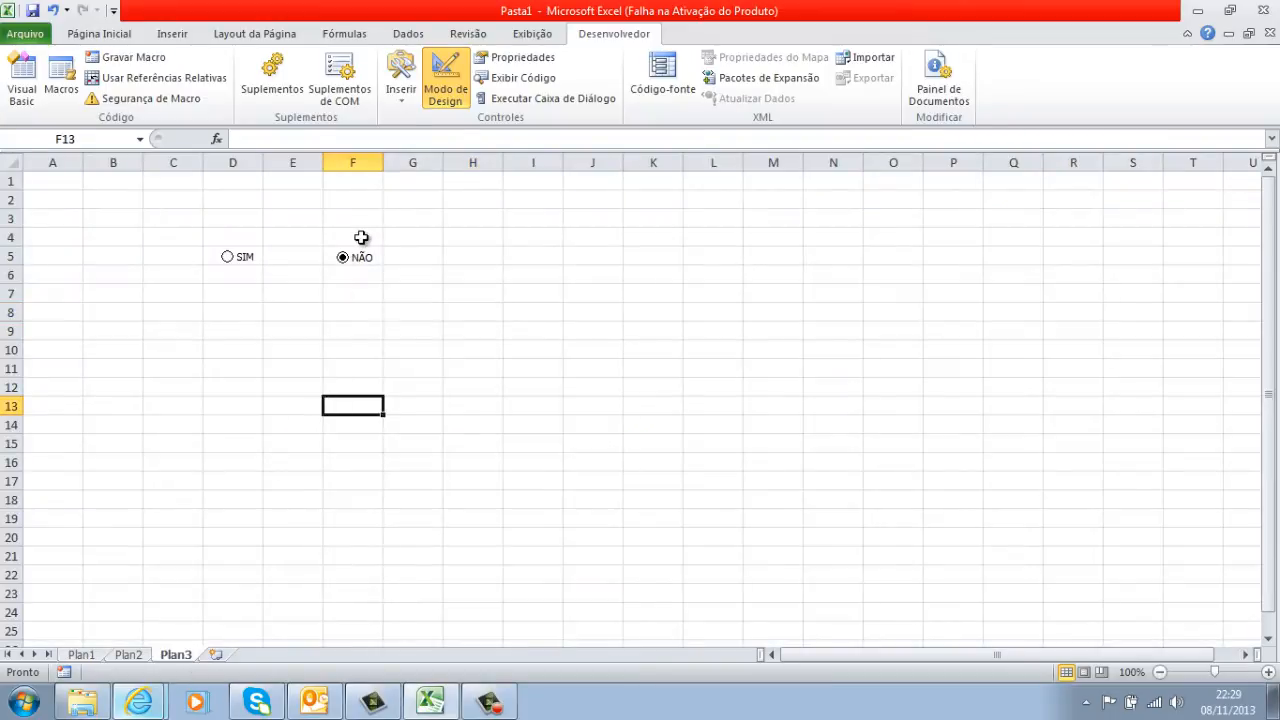
right_click(358, 255)
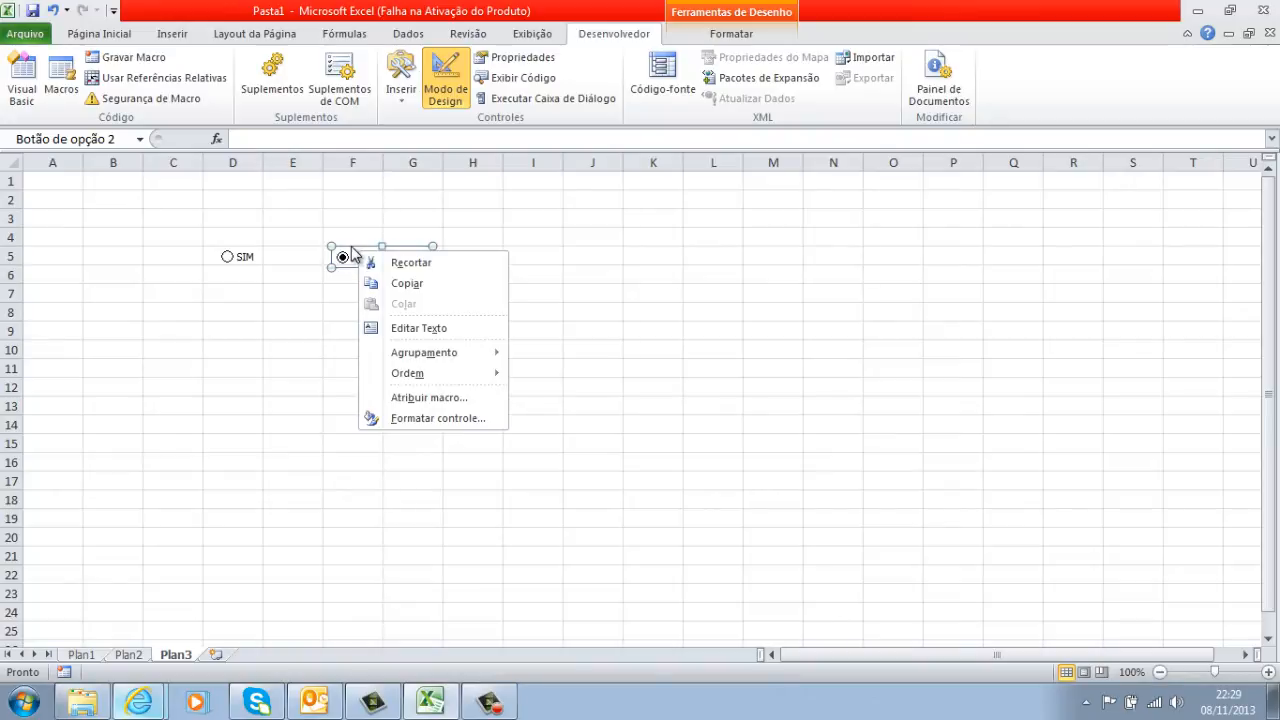
left_click(351, 246)
key("Left")
key("Left")
key("Left")
key("Left")
key("Left")
key("Left")
key("Left")
key("Left")
key("Left")
key("Left")
key("Left")
key("Left")
key("Left")
key("Left")
key("Left")
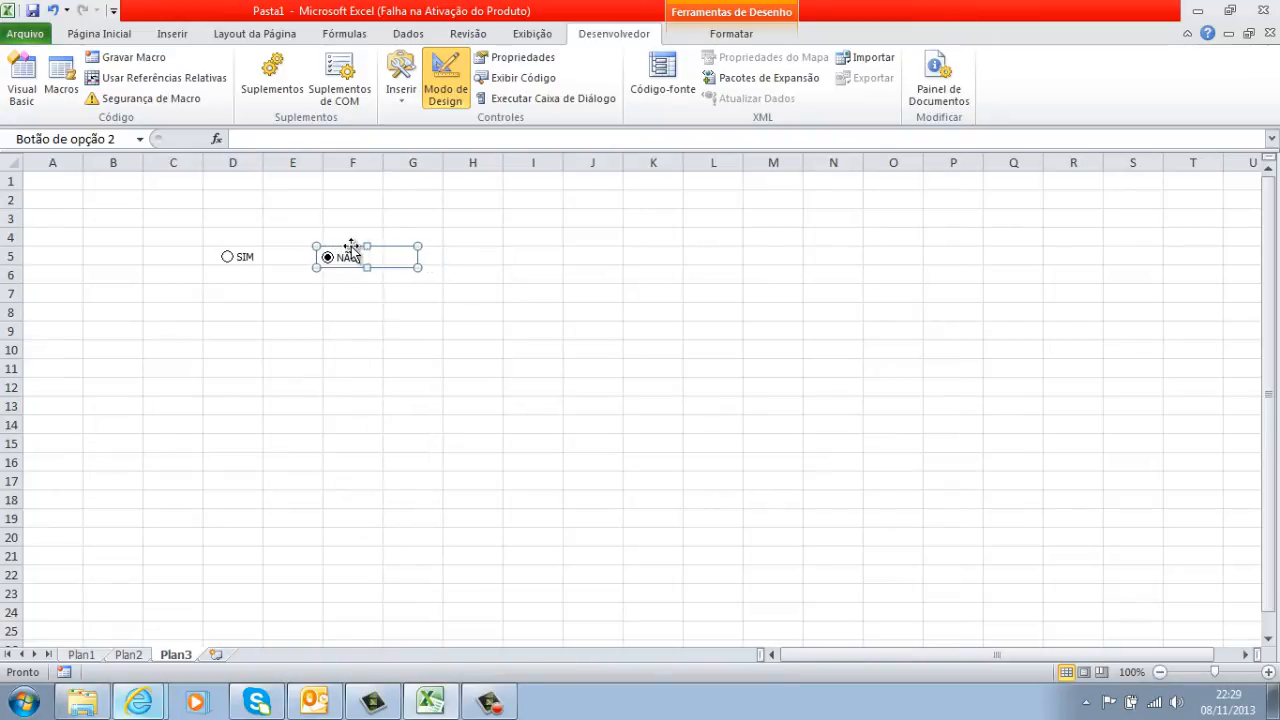
key("Left")
key("Left")
key("Left")
key("Left")
key("Left")
key("Left")
key("Left")
key("Left")
key("Left")
key("Left")
key("Left")
key("Left")
key("Left")
key("Left")
key("Left")
key("Left")
key("Left")
key("Left")
key("Left")
key("Left")
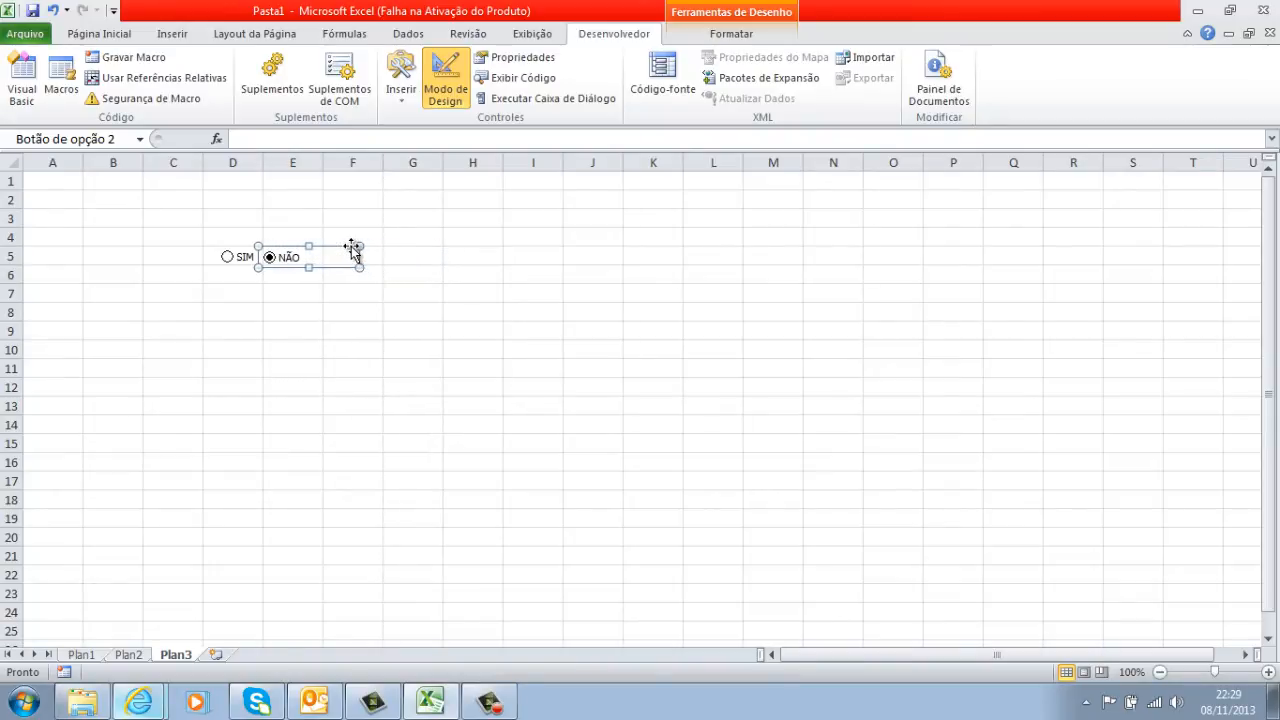
type("ss")
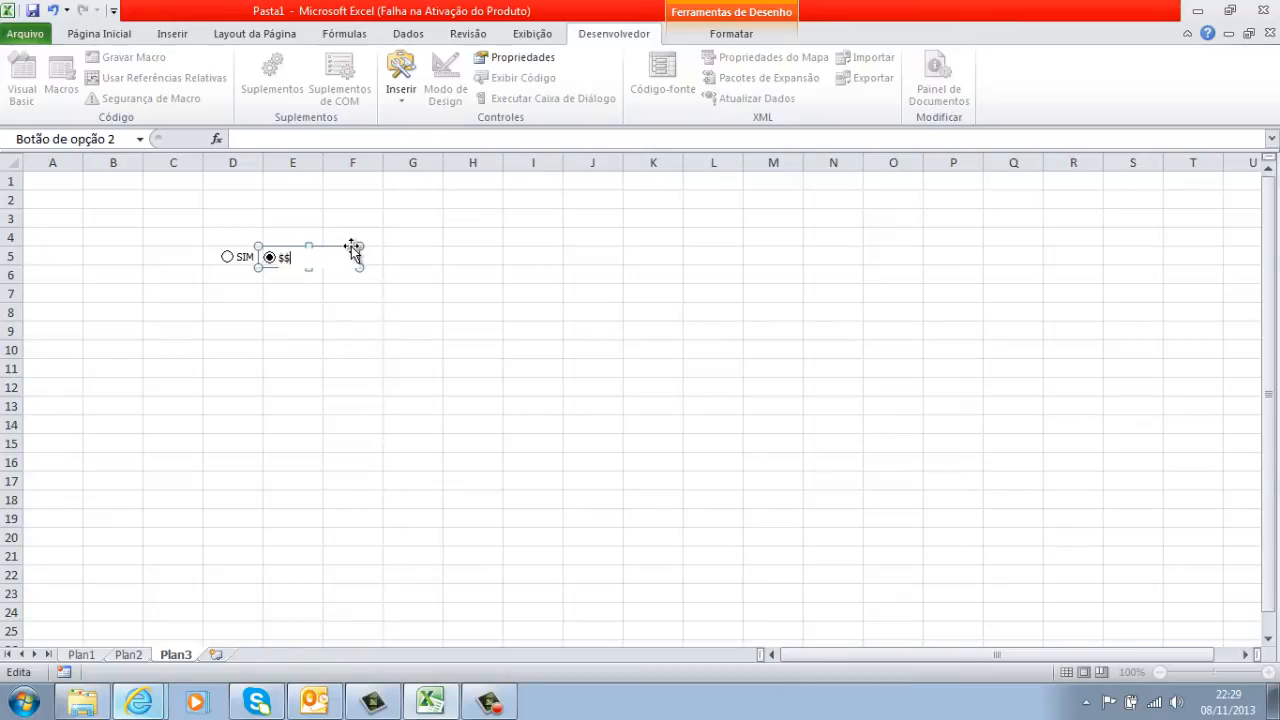
key("Escape")
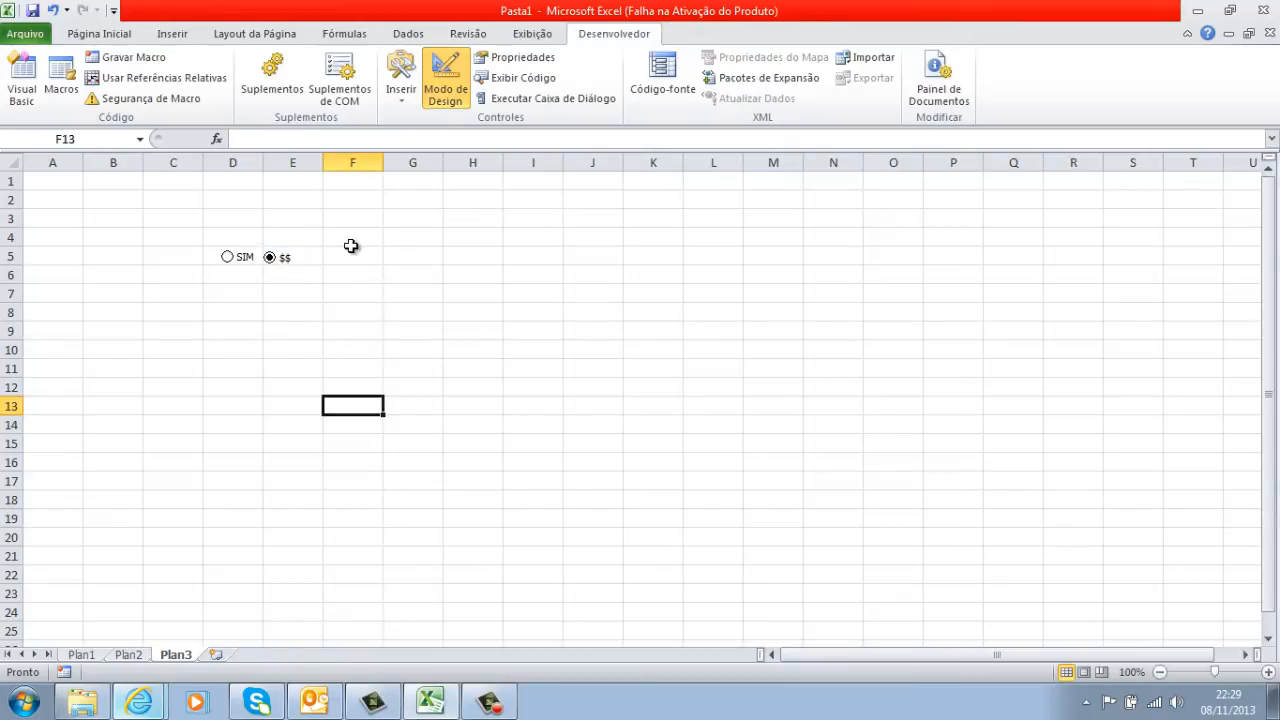
Change the caption of the second option button on Plan3 to NÃO
right_click(298, 265)
key("Escape")
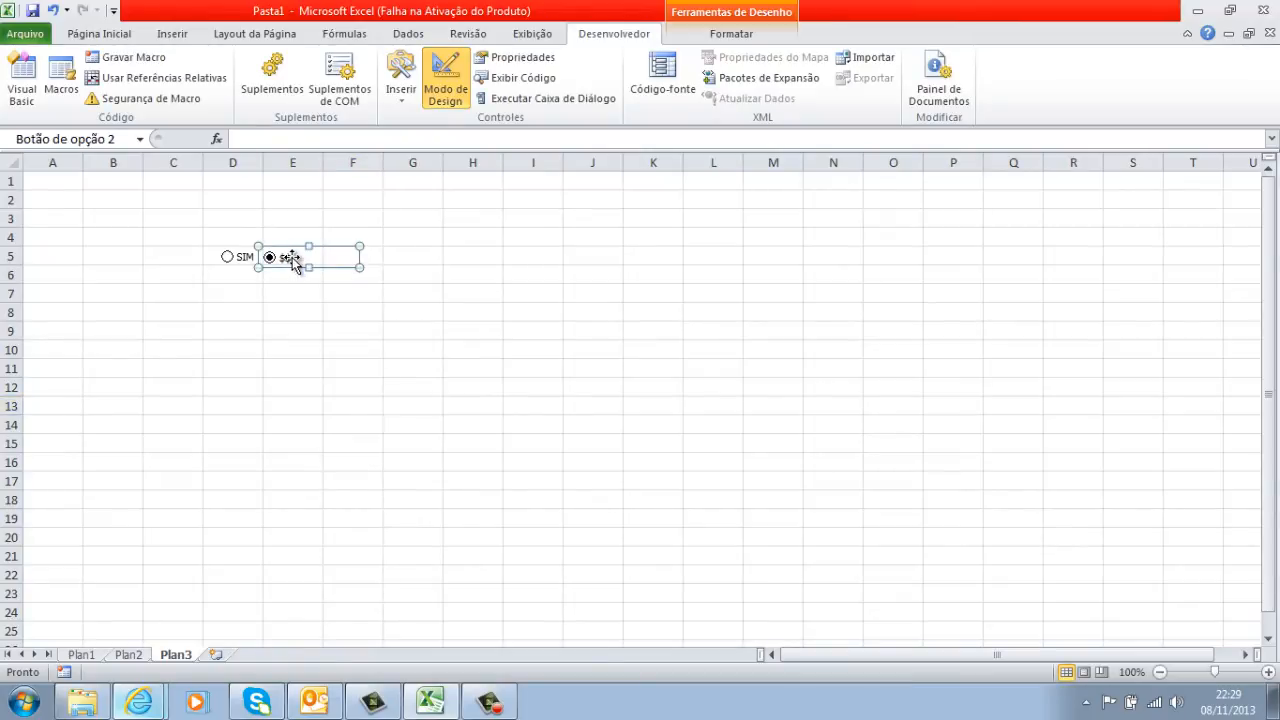
left_click(285, 260)
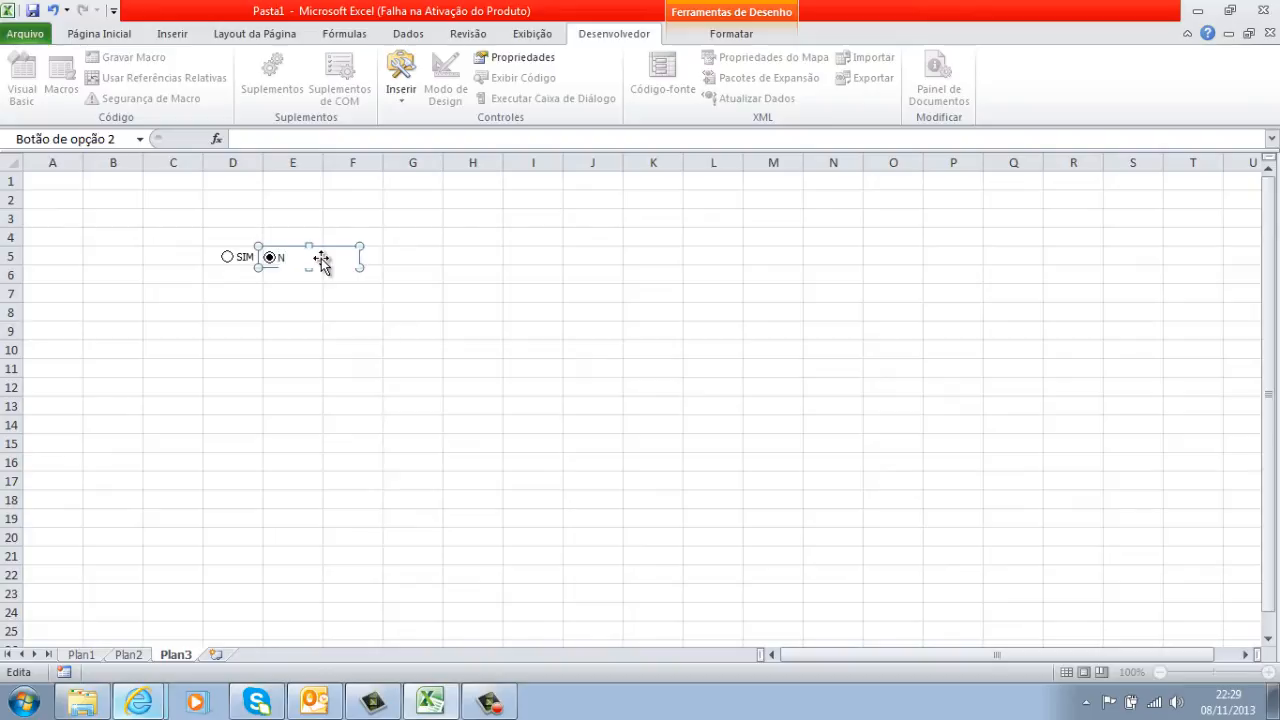
left_click(265, 442)
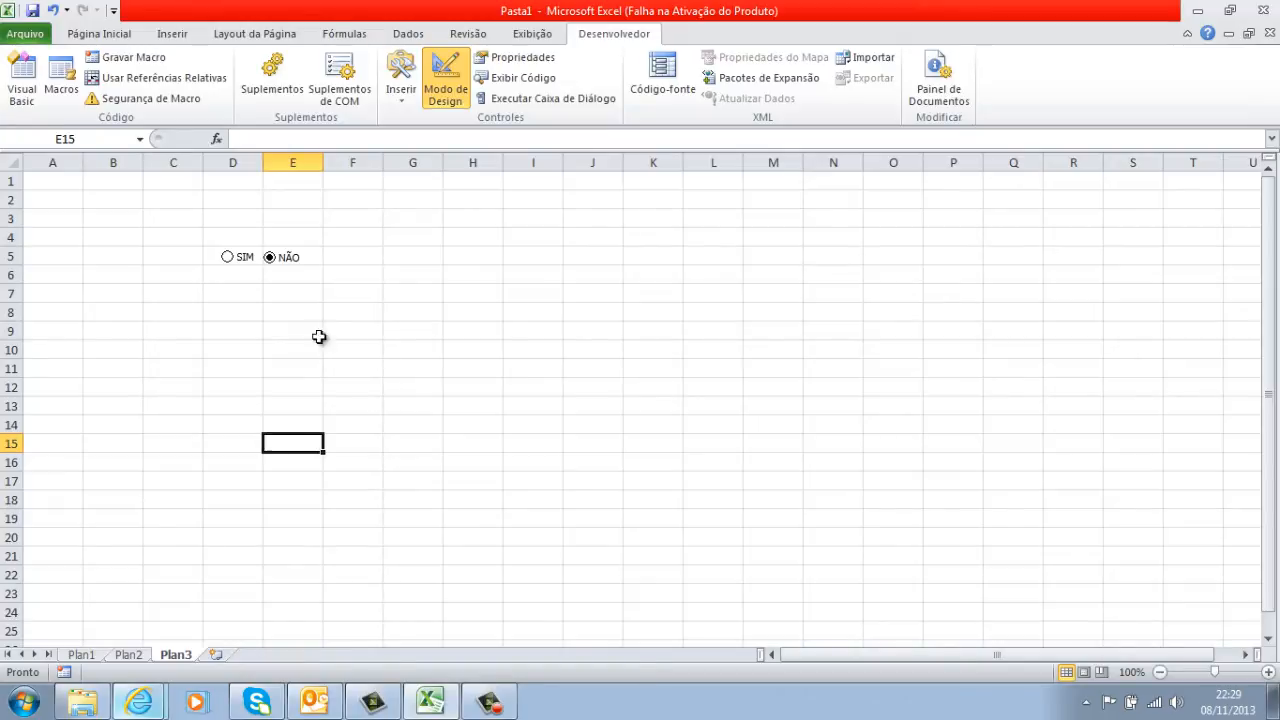
Check the Plan1 form against Plan3 and open its ÚLTIMO EMPREGO (RAMO) list, keeping FINANCEIRO selected
left_click(81, 654)
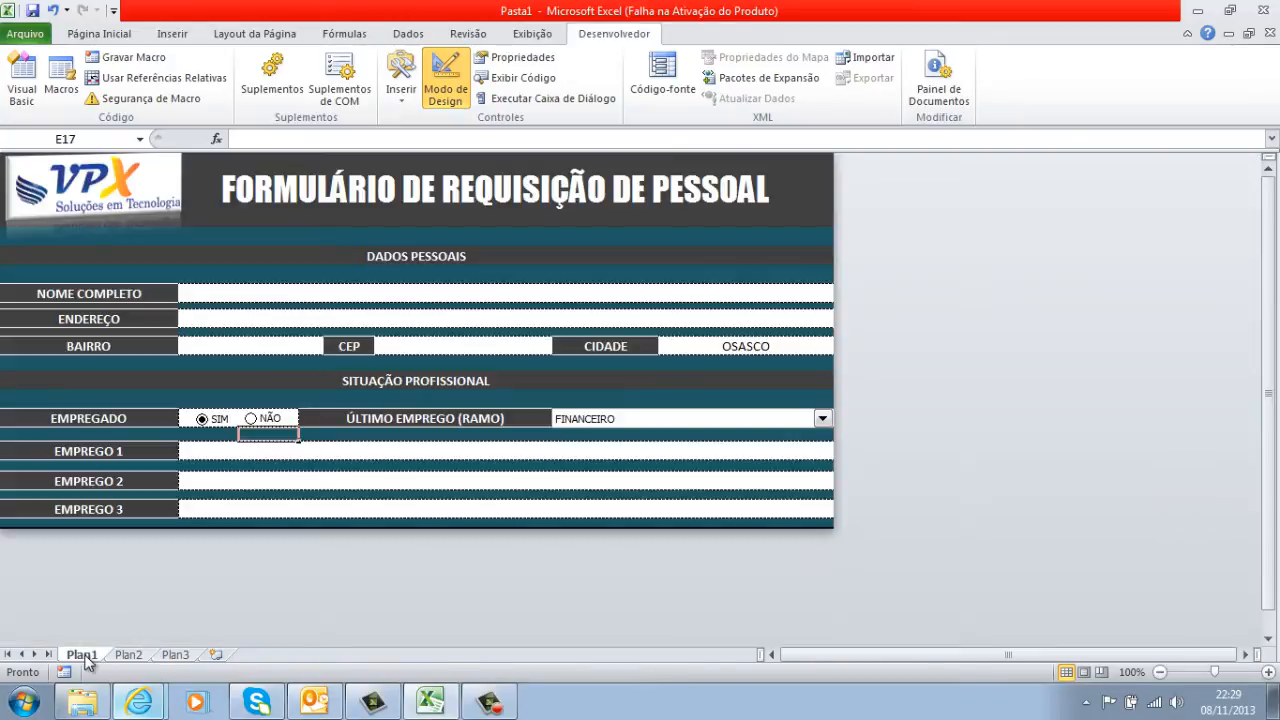
left_click(175, 655)
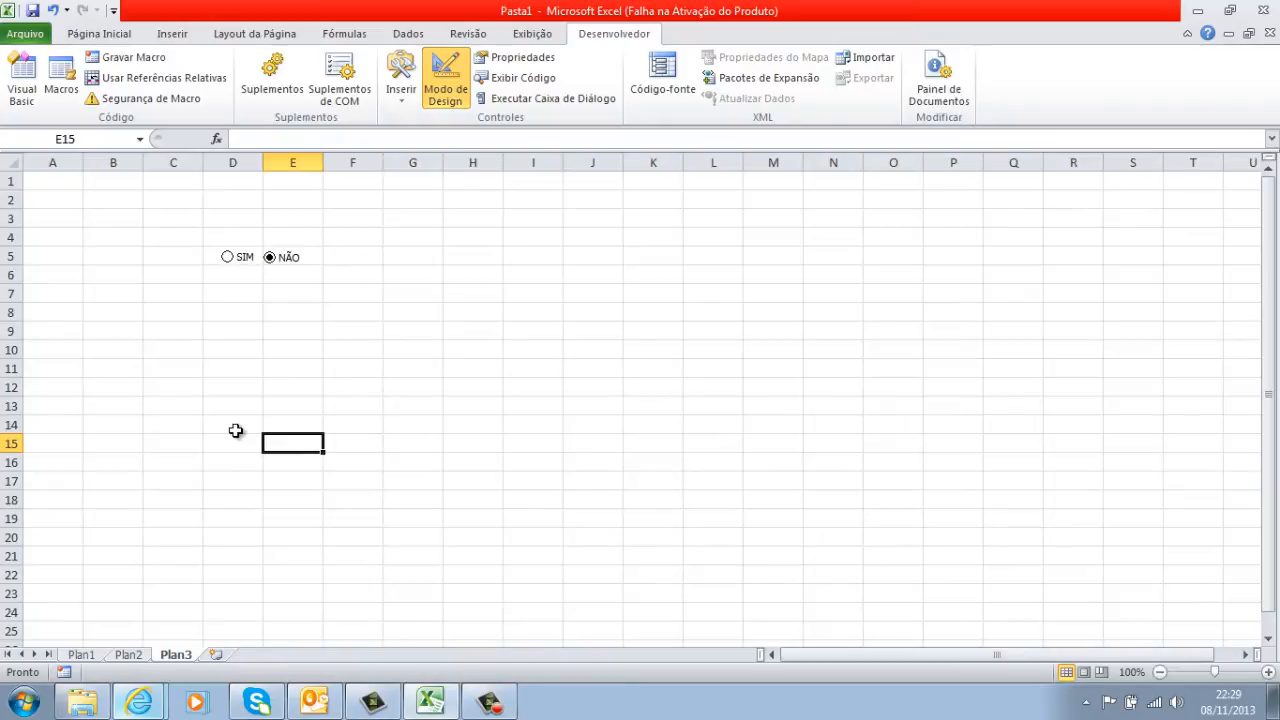
left_click(81, 655)
left_click(815, 420)
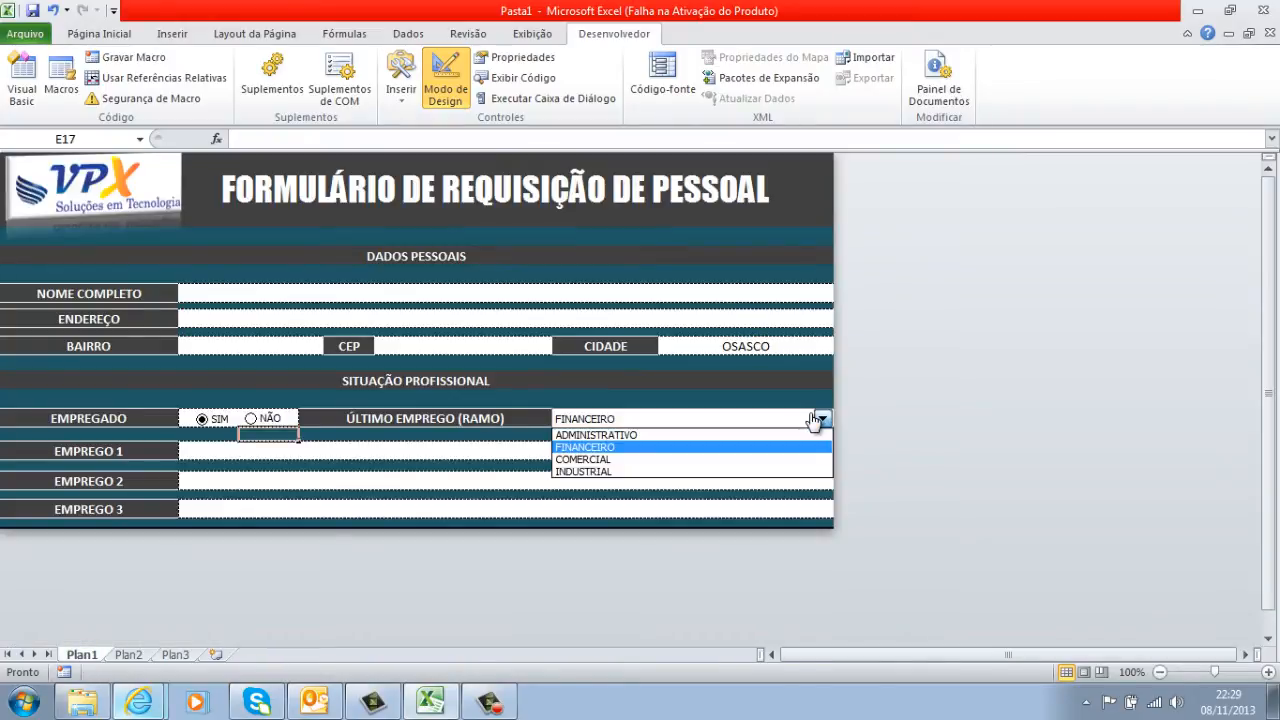
left_click(726, 447)
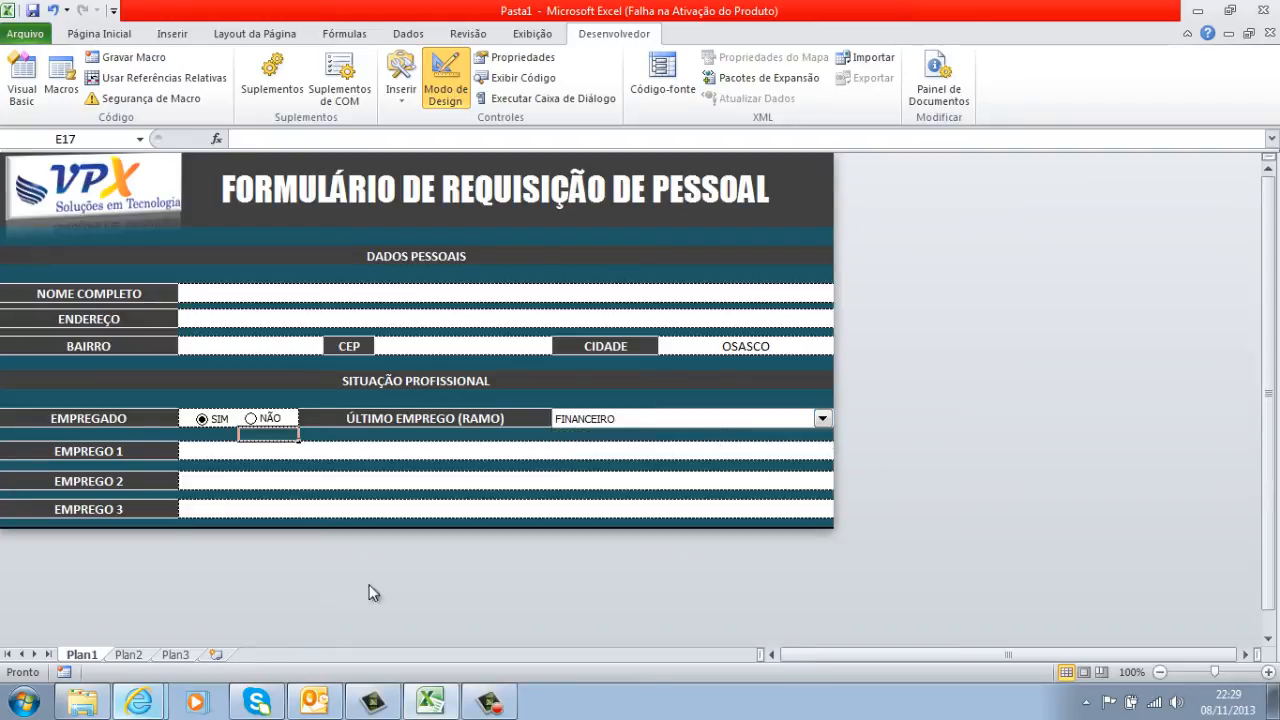
Insert a combo box form control on Plan3 and resize it to cover about D9:H10 below the option buttons
left_click(180, 656)
left_click(396, 100)
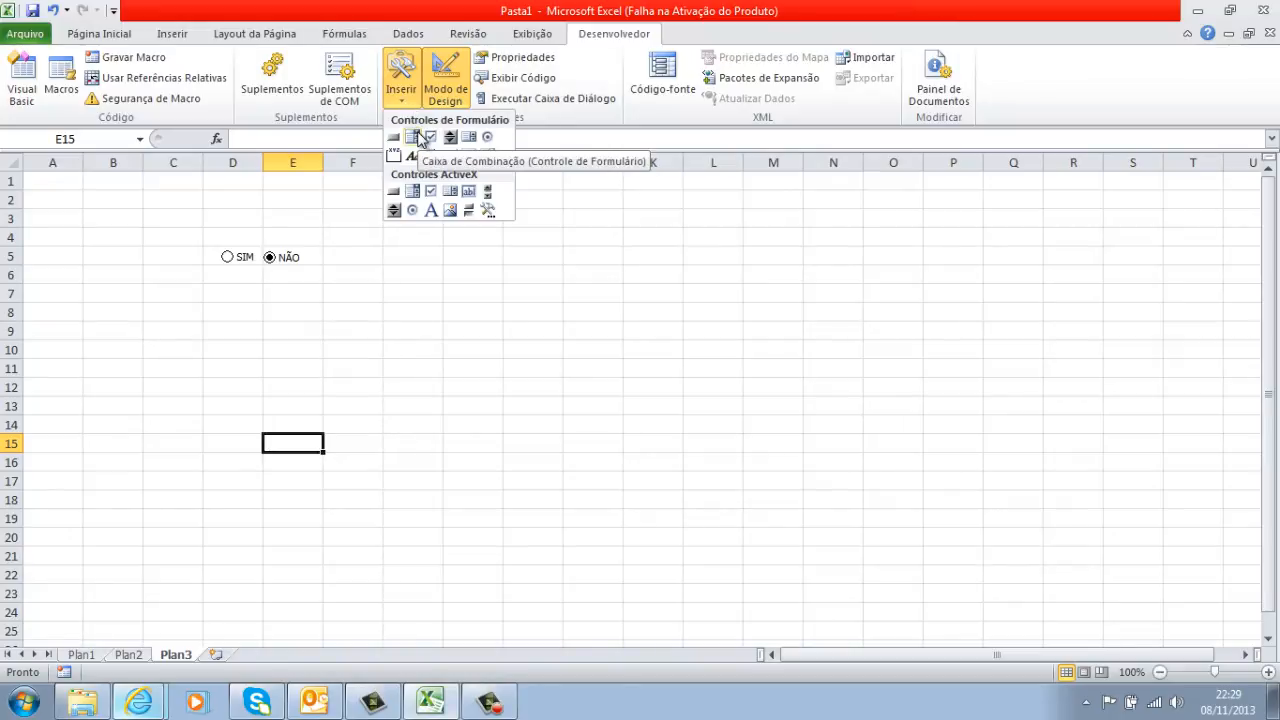
left_click(412, 137)
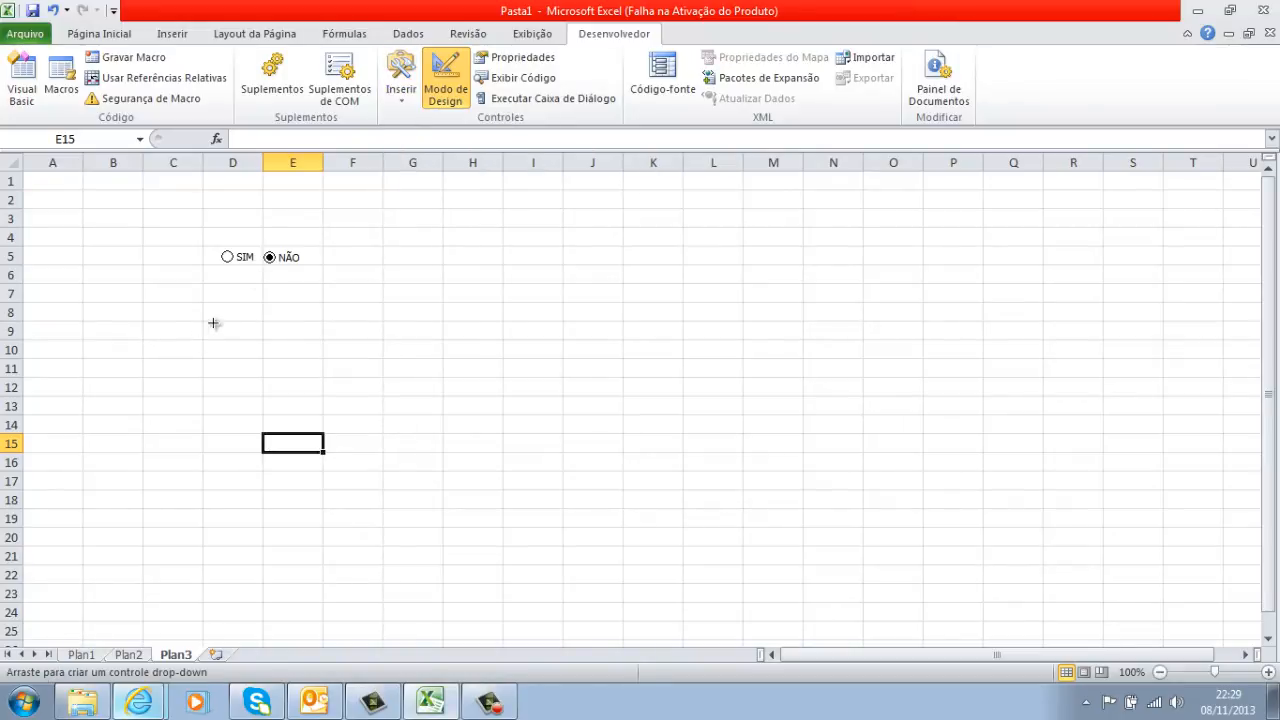
left_click_drag(213, 323, 303, 411)
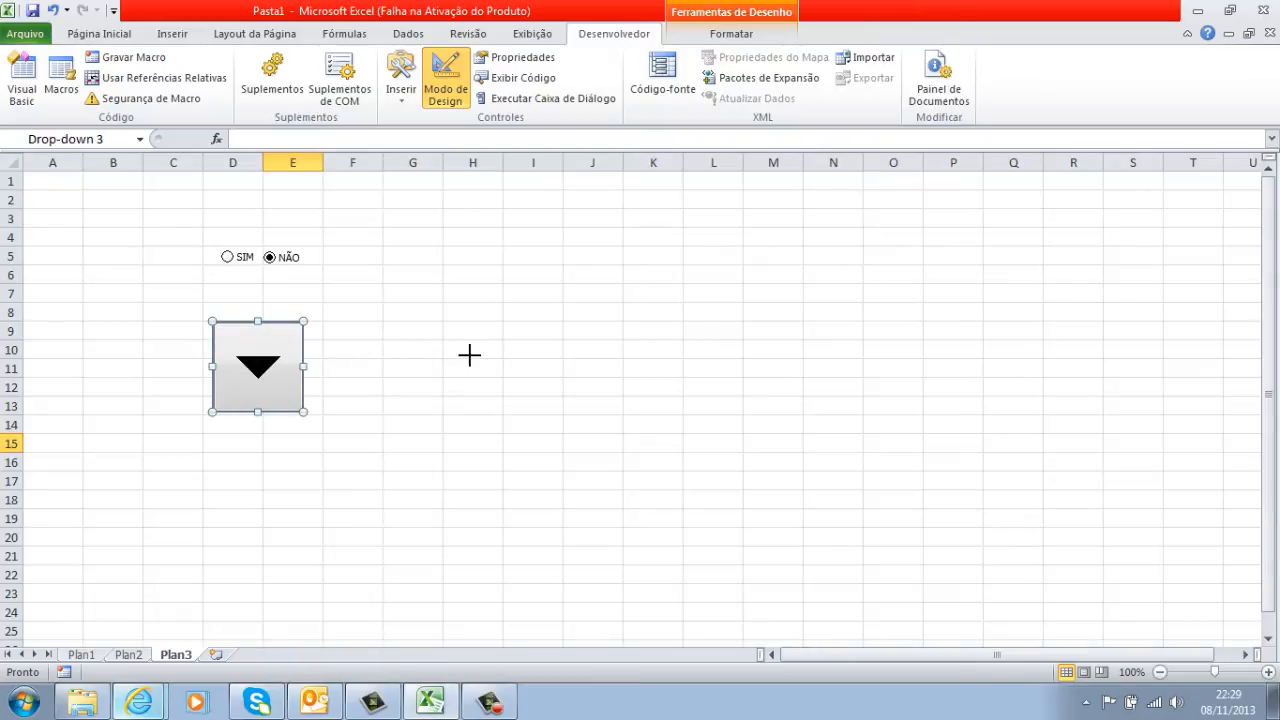
left_click_drag(303, 366, 517, 366)
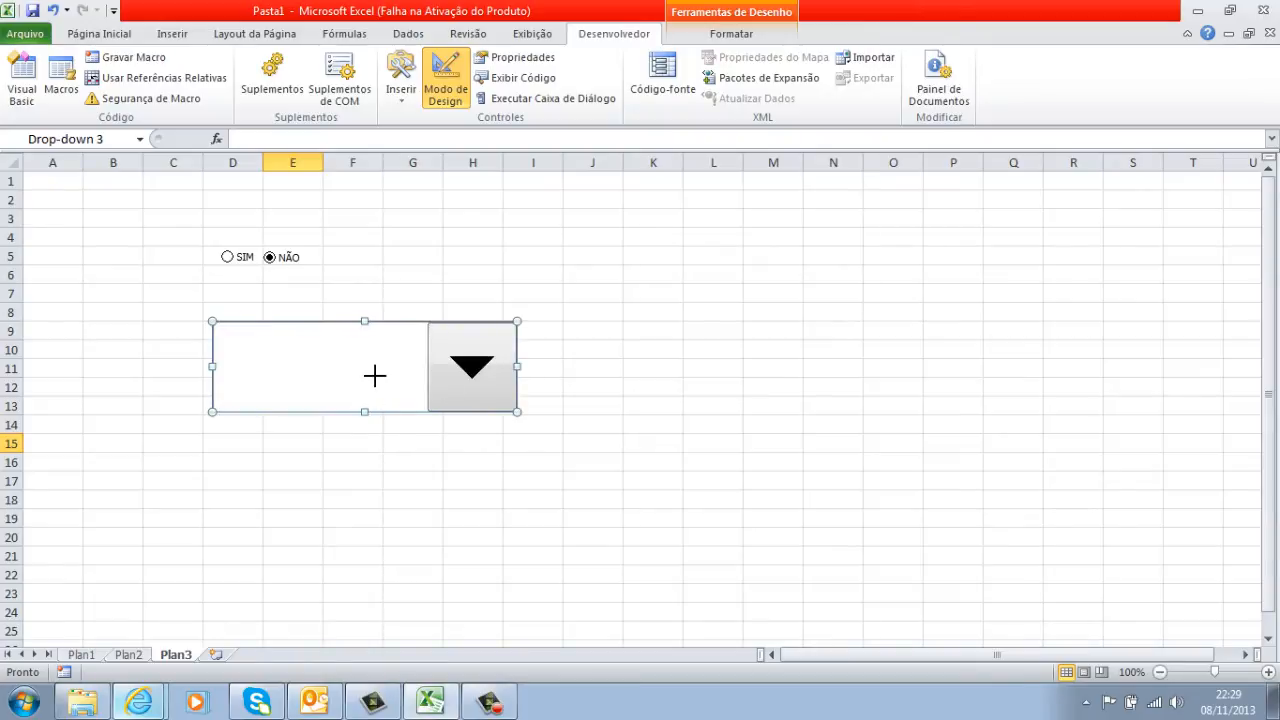
left_click_drag(377, 358, 377, 359)
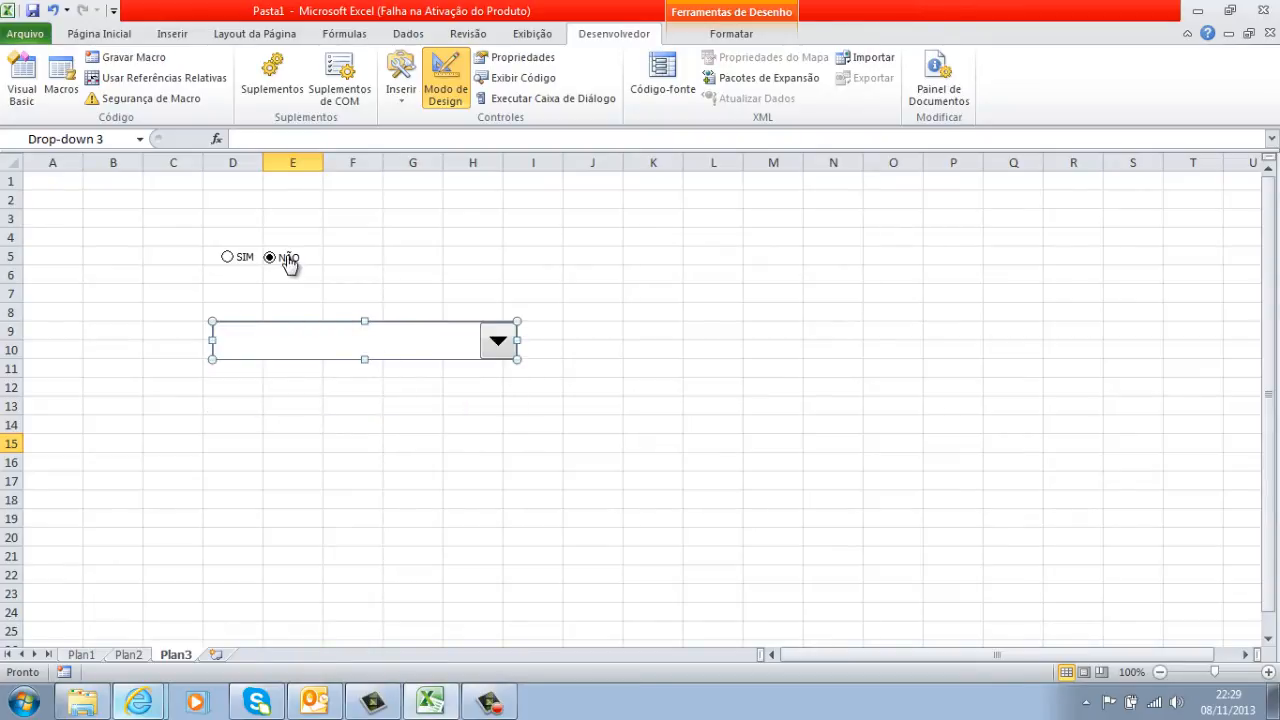
left_click(389, 434)
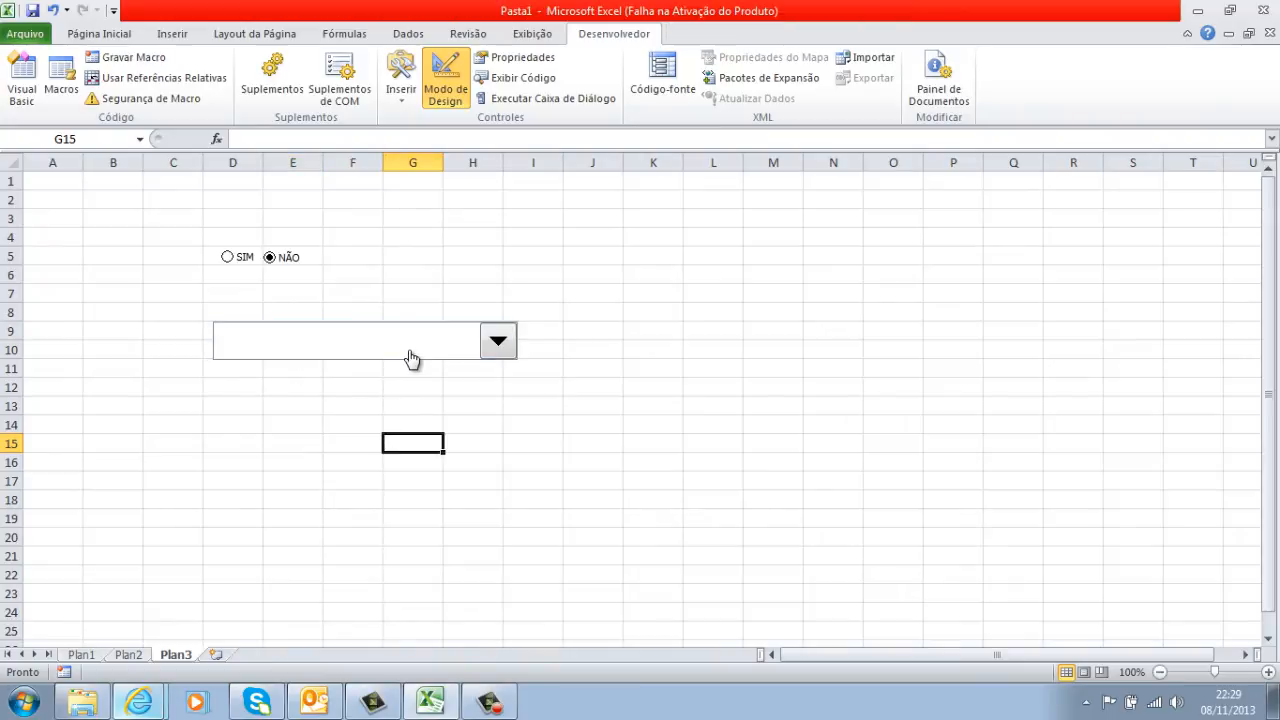
Open and close the new combo box's list on Plan3 to check its entries
left_click(409, 357)
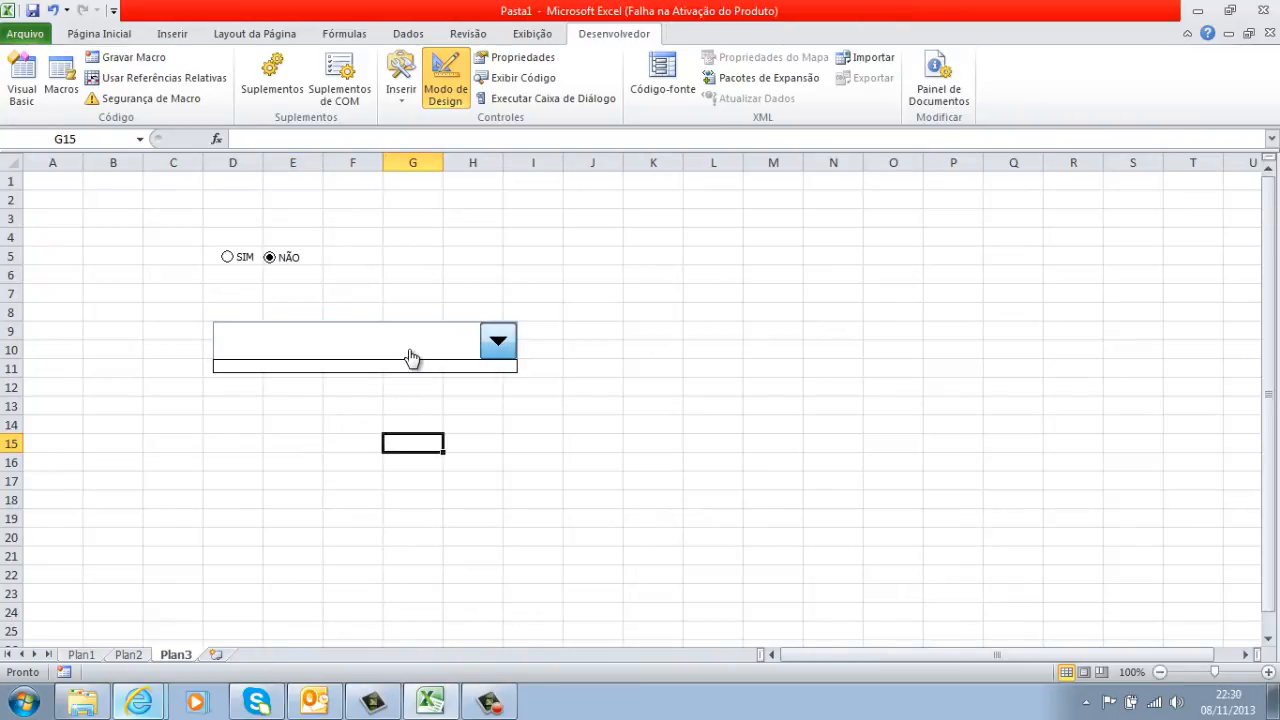
left_click(411, 358)
left_click(411, 358)
left_click(411, 358)
left_click(411, 358)
Enter the cities SÃO PAULO, OSASCO, COTIA and MAUÁ in cells N1:N4 of Plan3
left_click(817, 180)
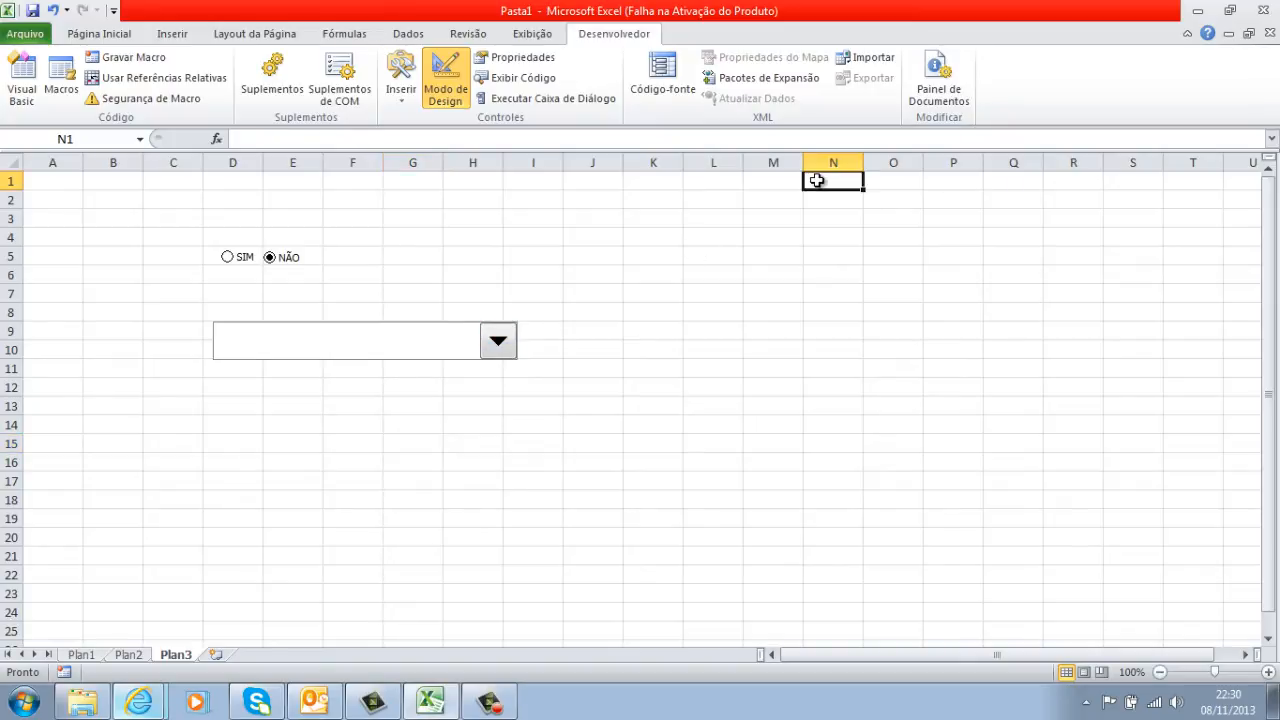
type("v")
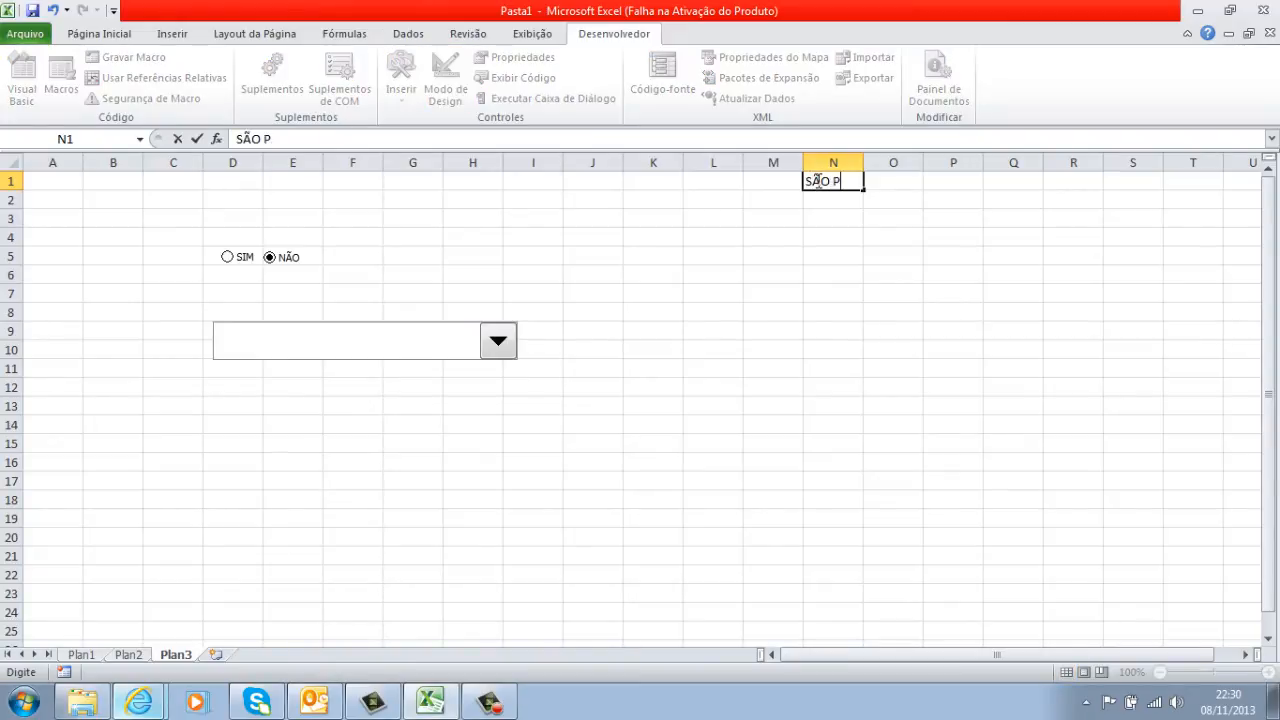
key("Return")
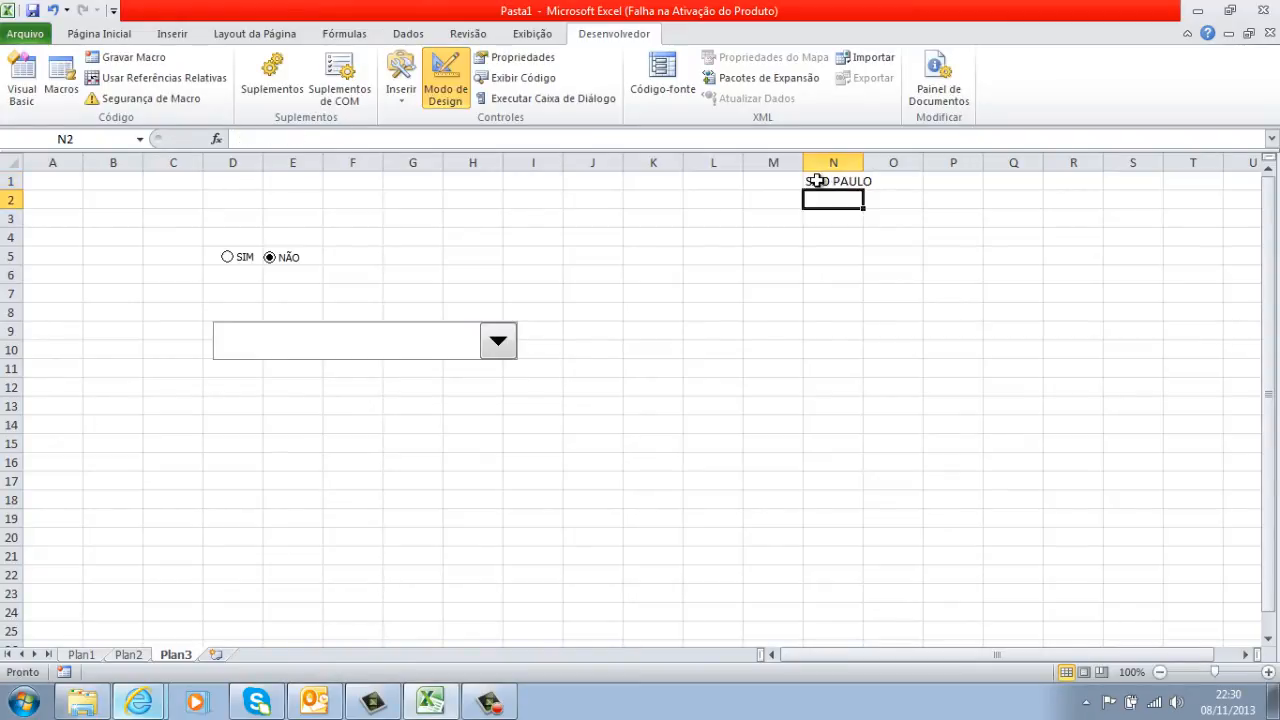
type("OSASCO")
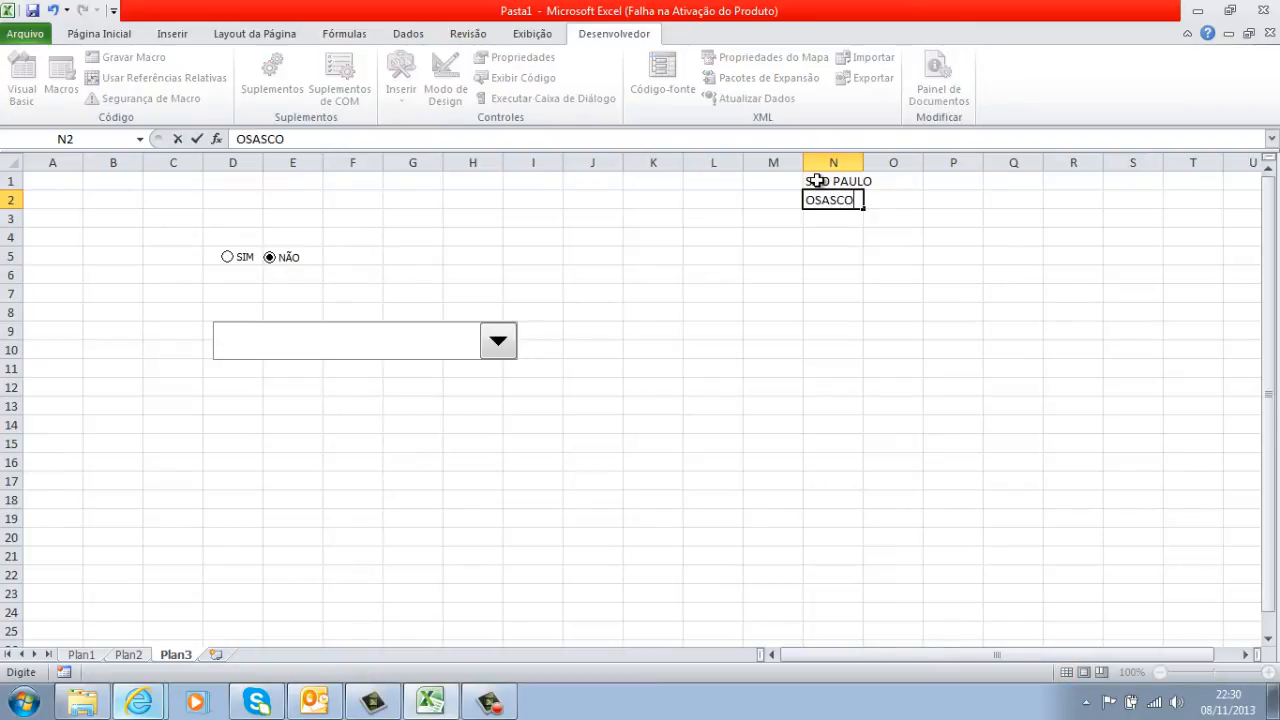
key("Return")
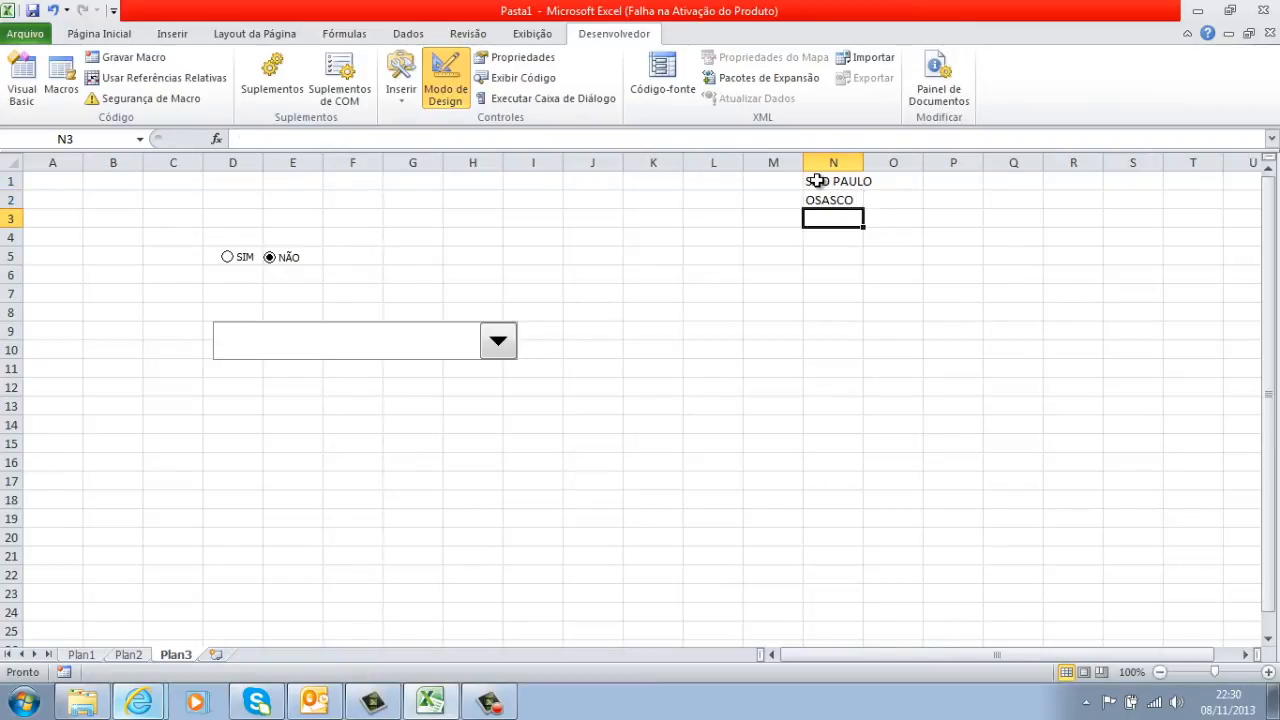
type("COTIA")
key("Return")
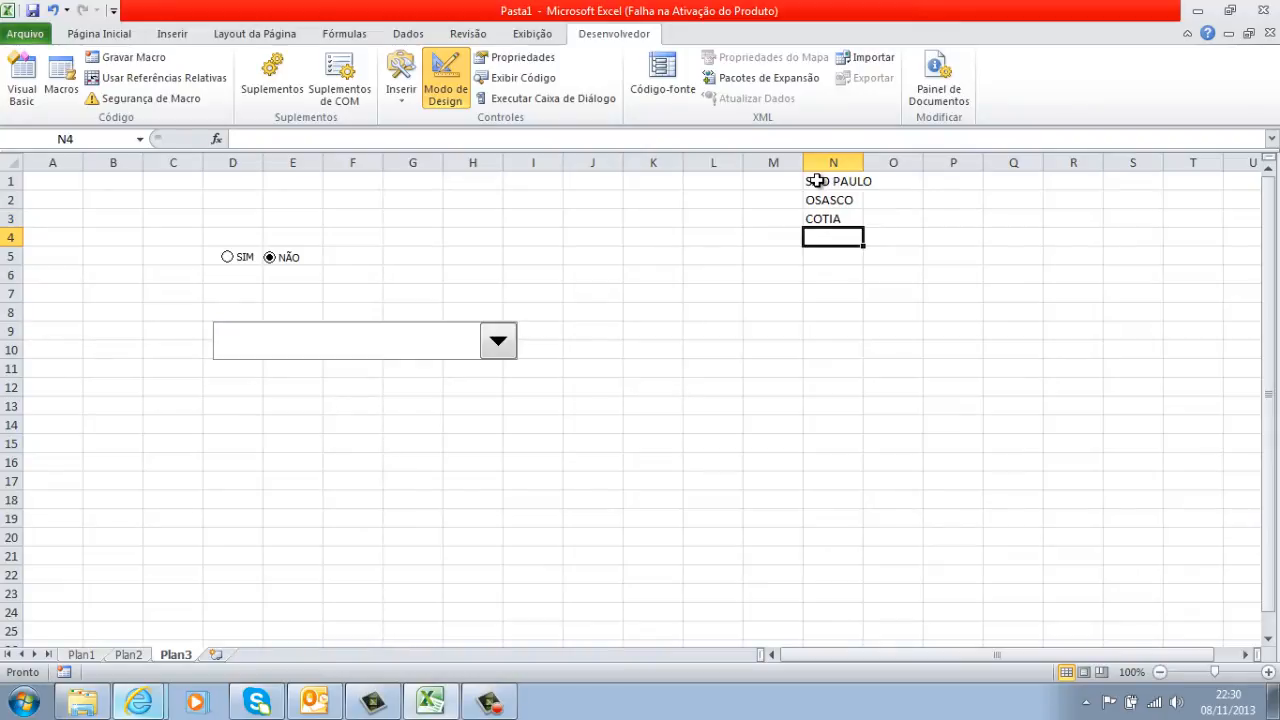
type("MAUÁ")
key("Return")
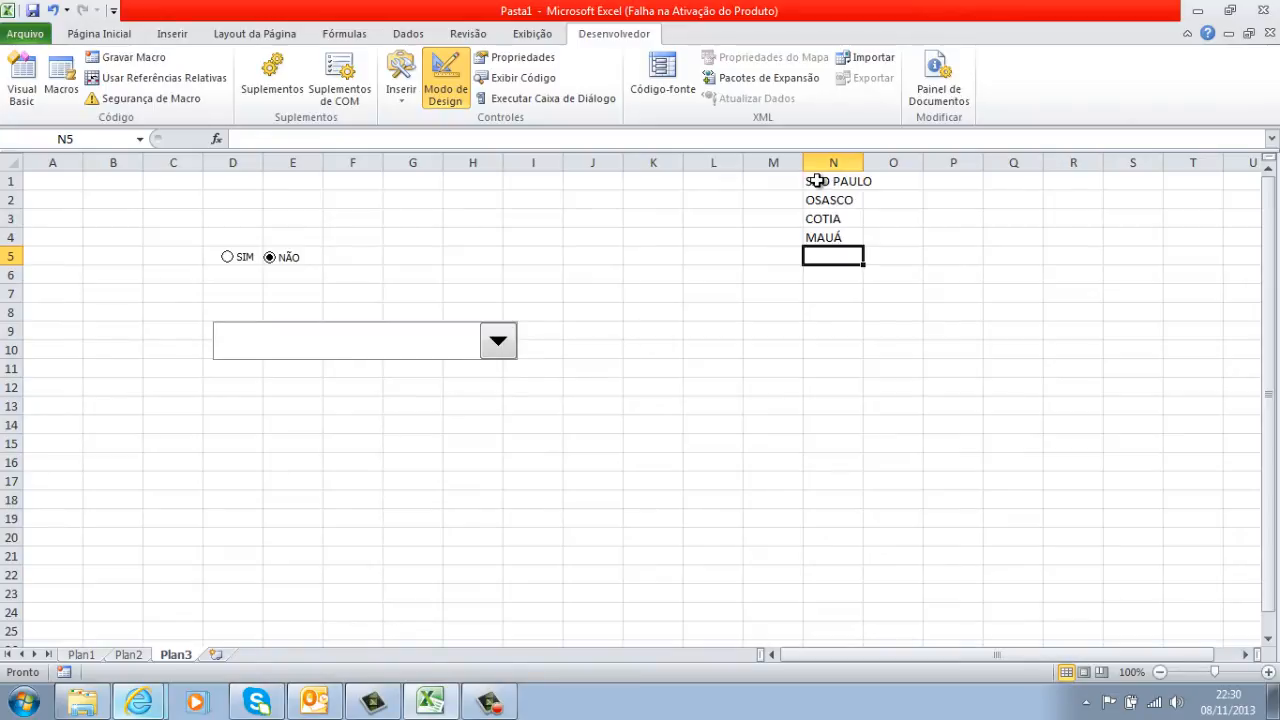
AutoFit the width of column N to the city names
left_click_drag(817, 180, 832, 237)
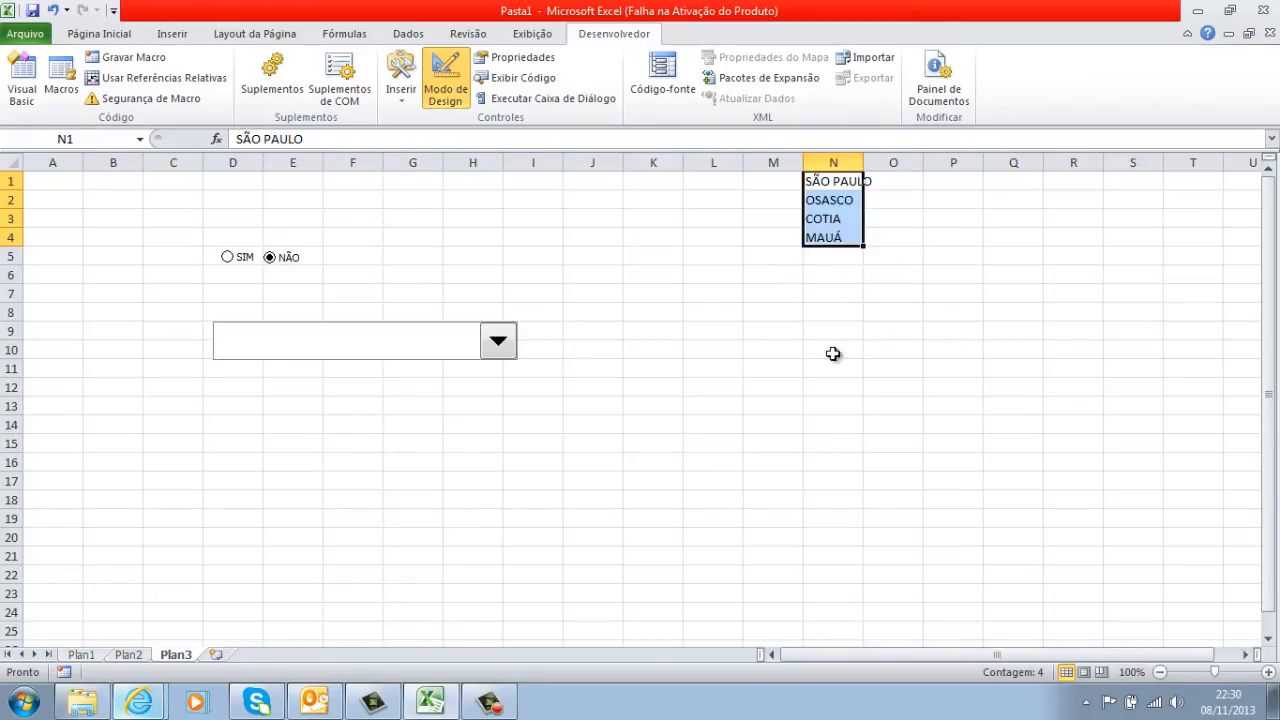
left_click(810, 293)
left_click(834, 160)
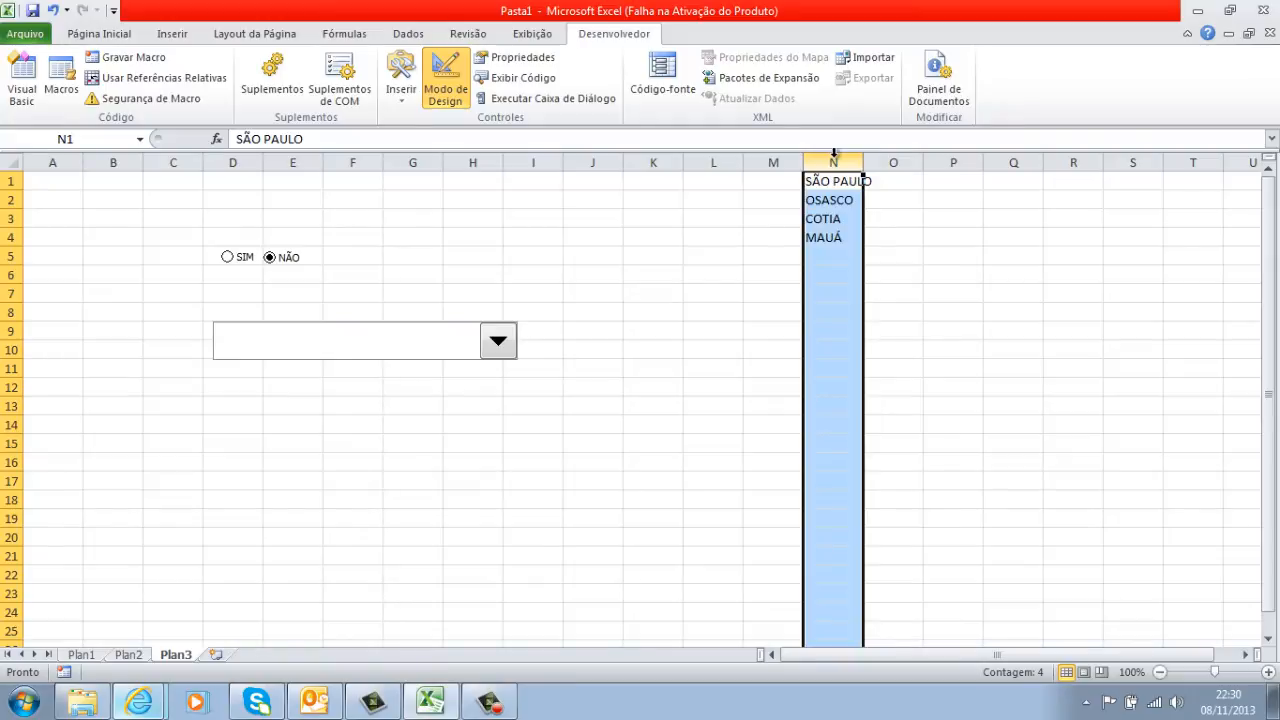
right_click(834, 155)
left_click(706, 332)
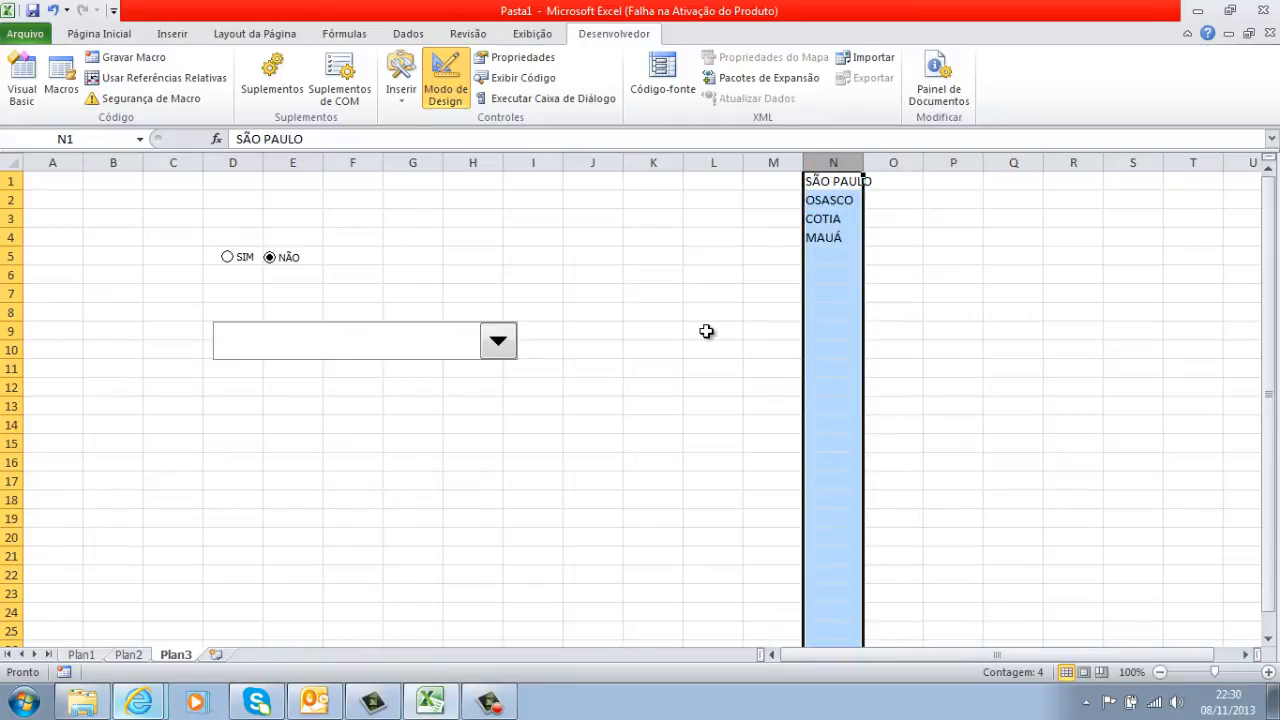
left_click(773, 343)
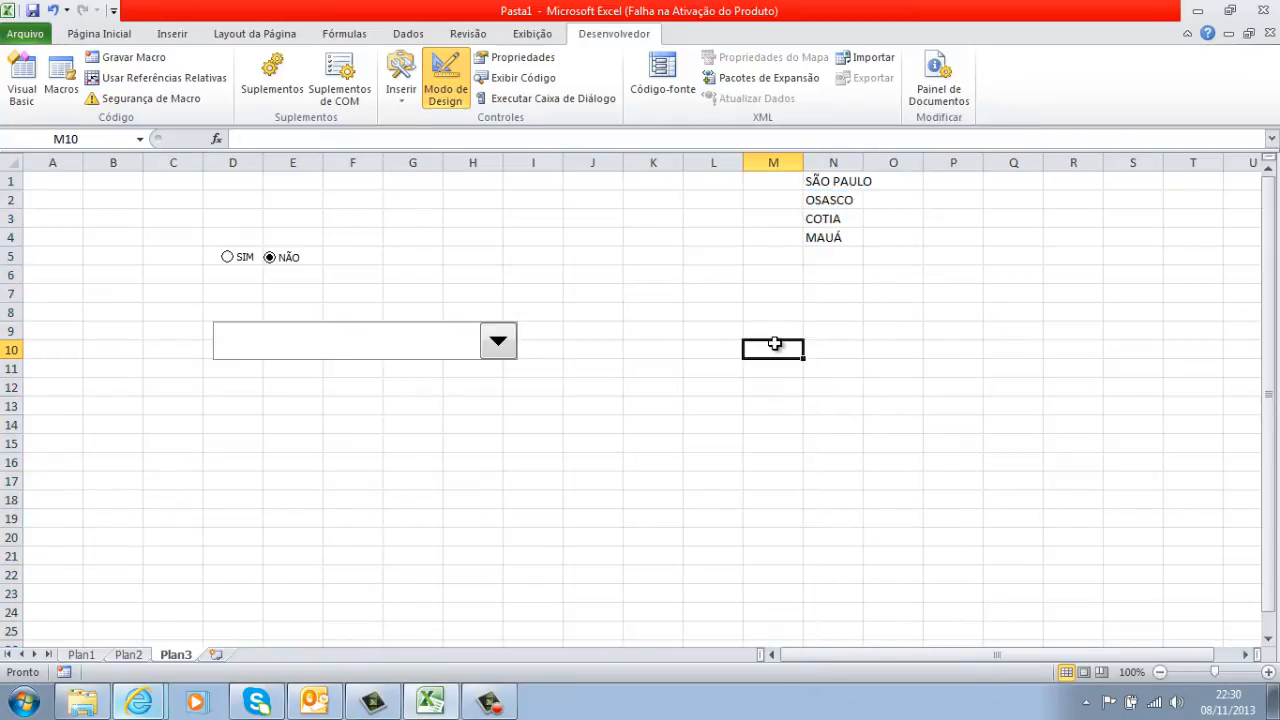
double_click(860, 162)
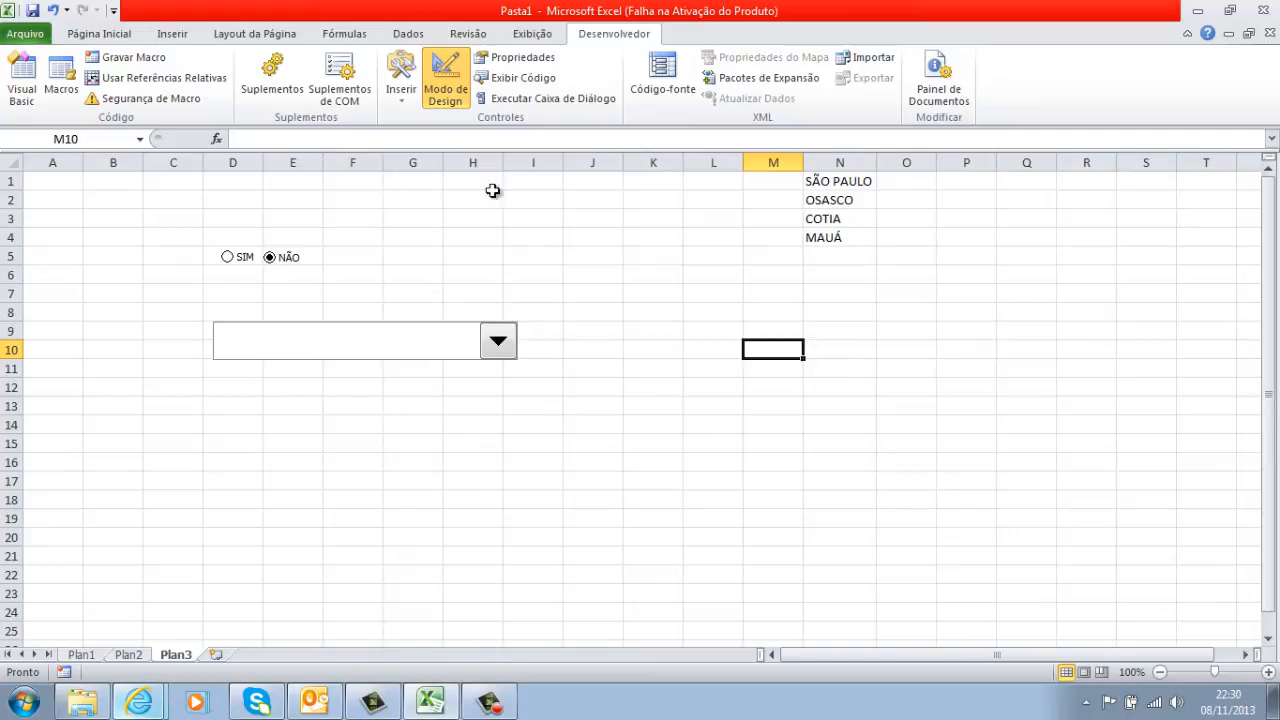
Show the row and column headings on Plan1 and unhide the columns to the right of column J
left_click(88, 655)
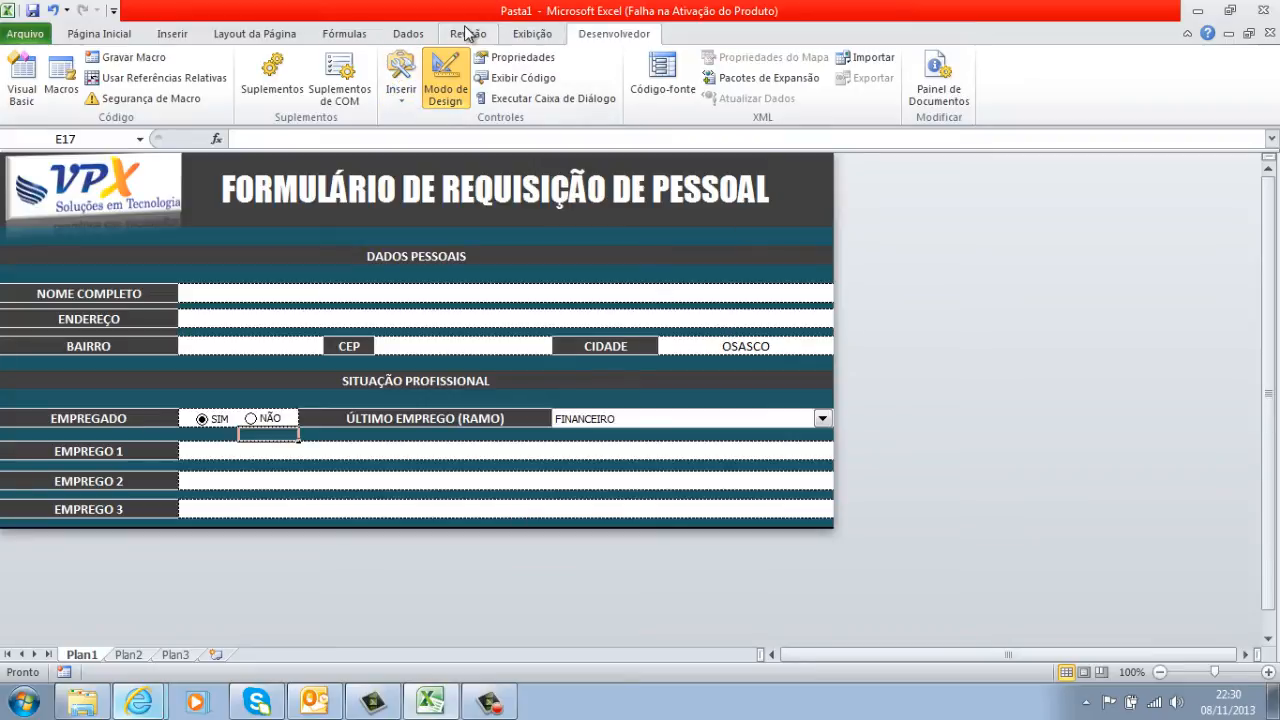
left_click(524, 36)
left_click(480, 88)
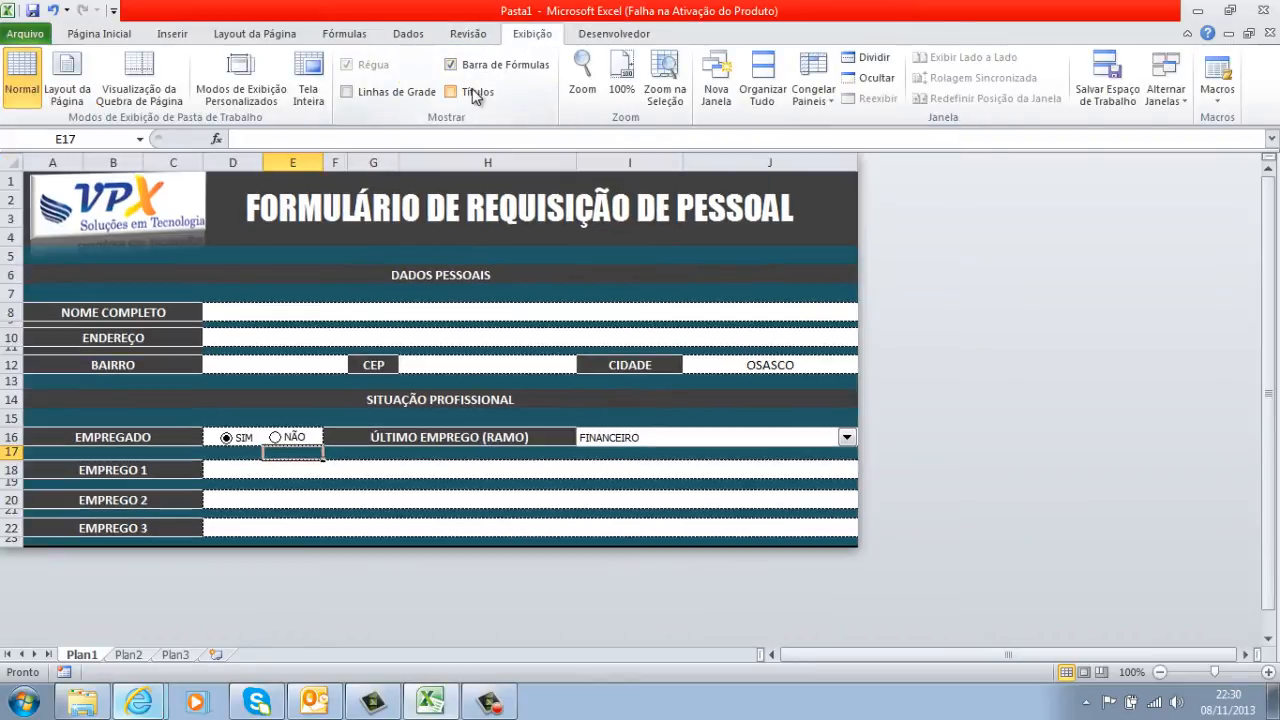
left_click_drag(849, 162, 943, 160)
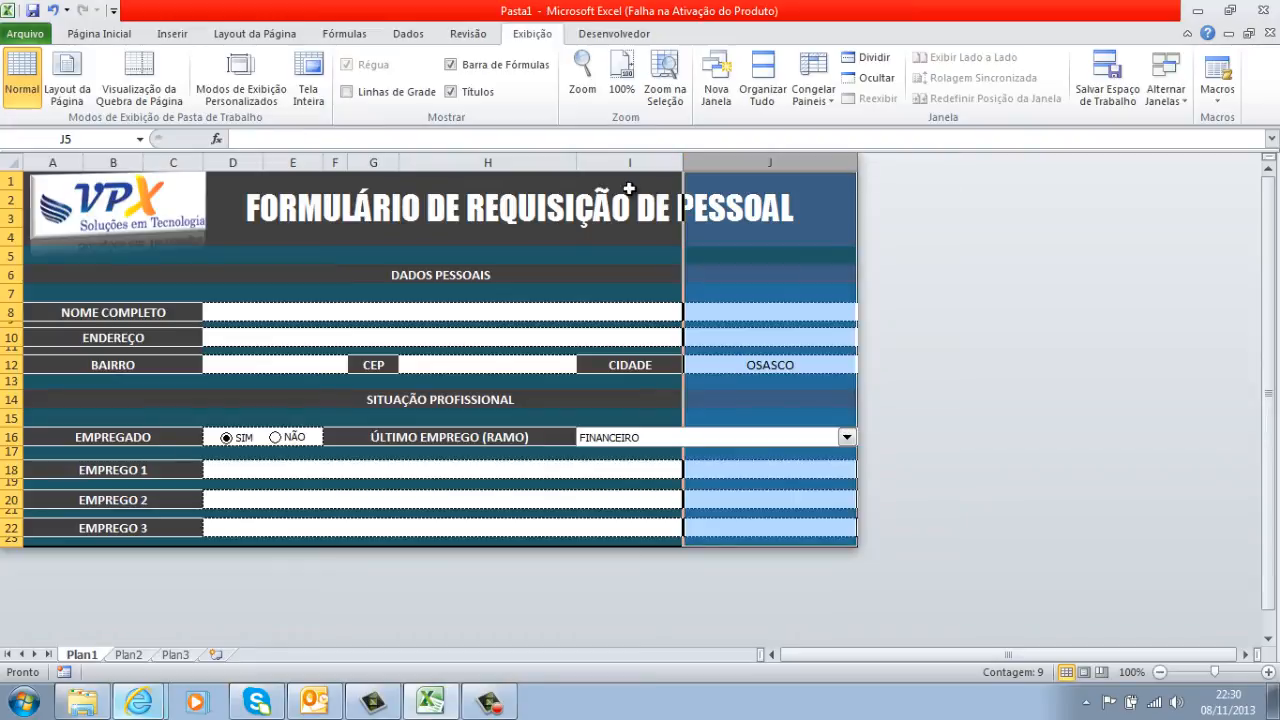
right_click(837, 166)
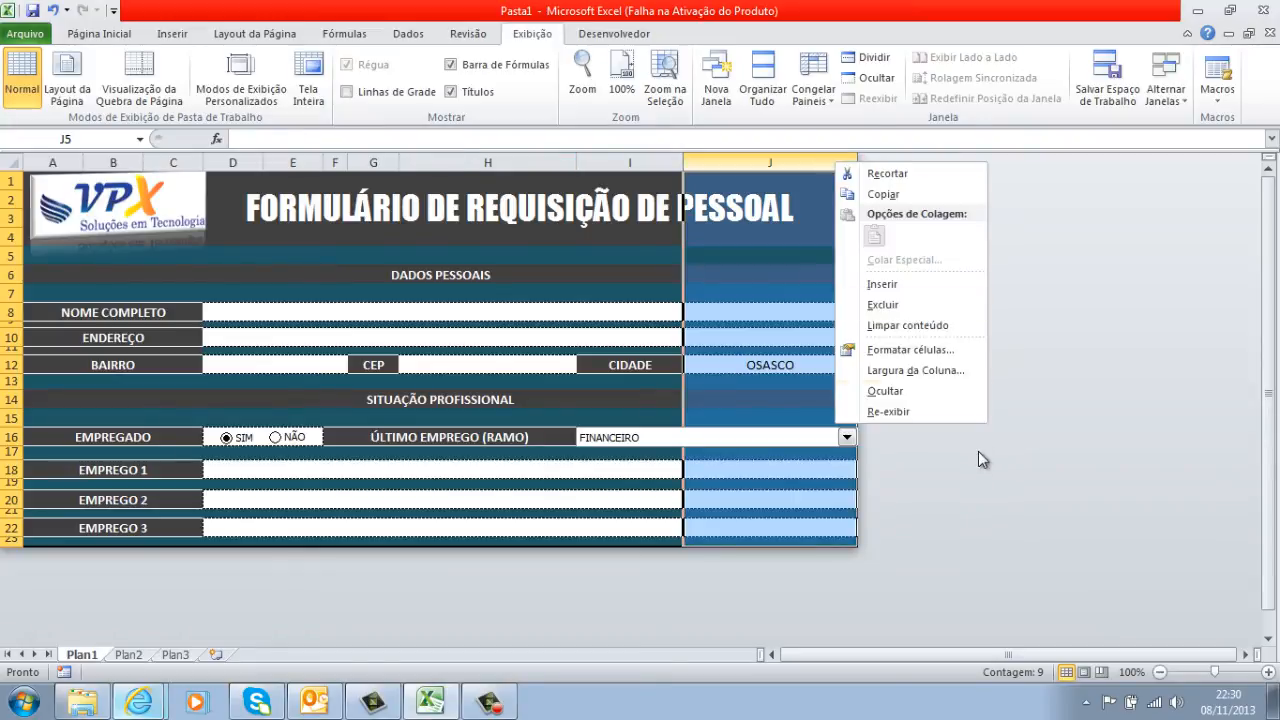
left_click(963, 411)
left_click(1048, 416)
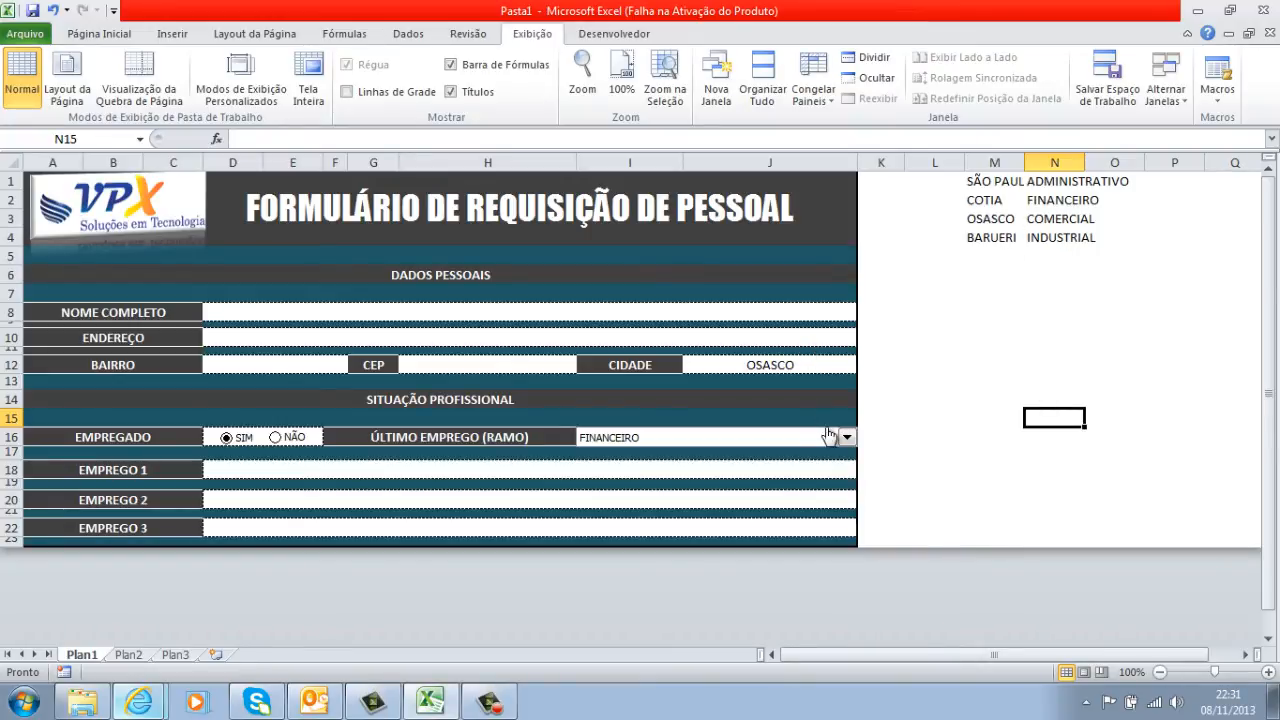
Examine the ÚLTIMO EMPREGO (RAMO) list and the CIDADE cell against their source lists in columns M and N
left_click(846, 437)
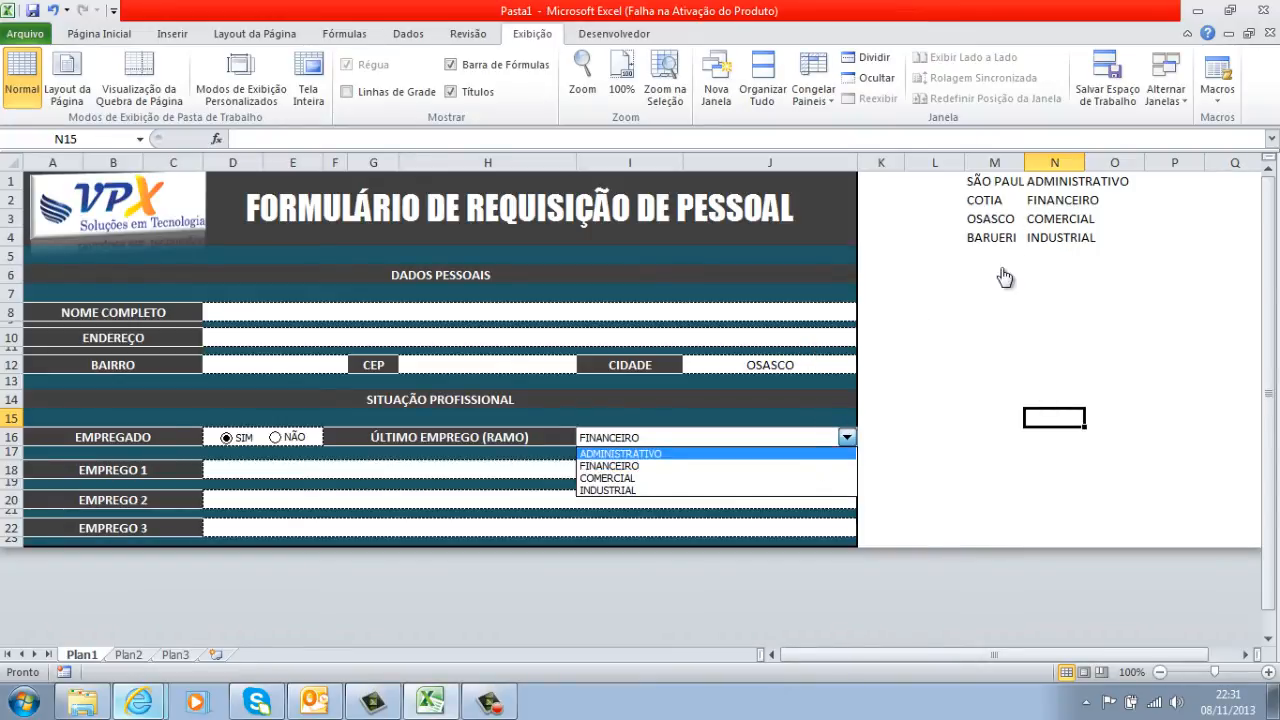
left_click(816, 370)
left_click(814, 366)
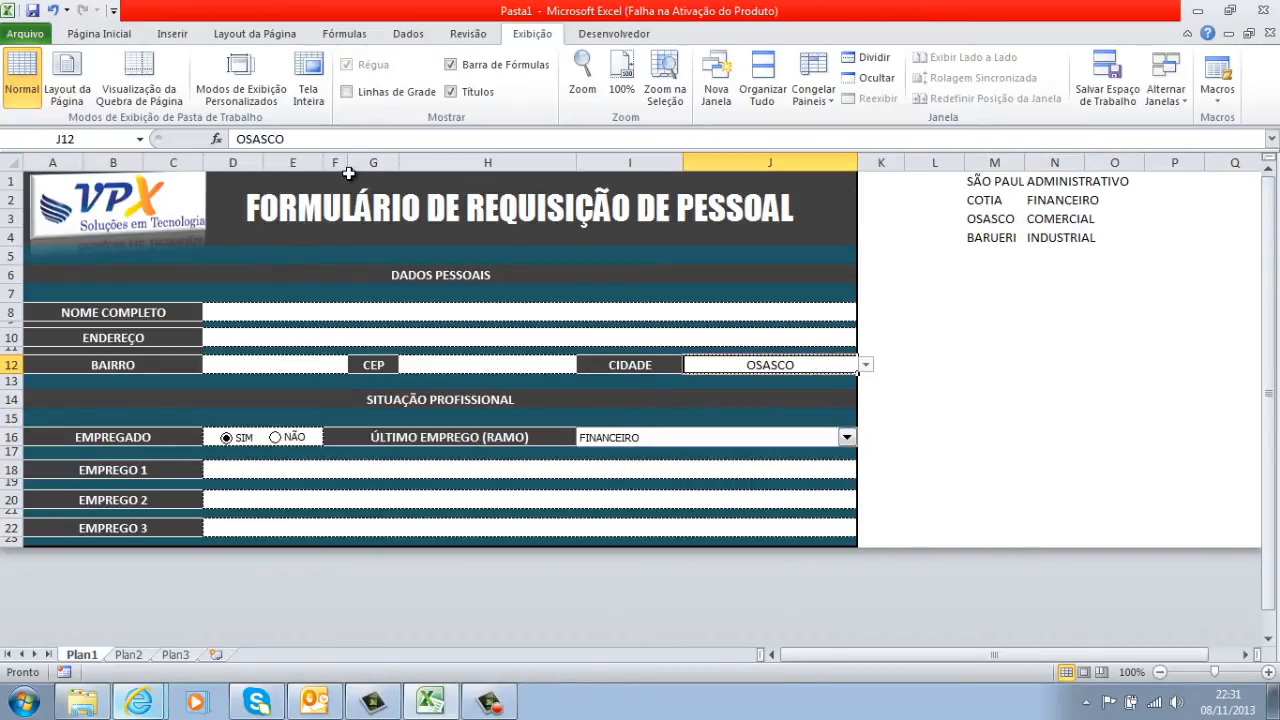
Open the control formatting of the combo box on Plan3 and start picking its input range from the sheet
left_click(174, 656)
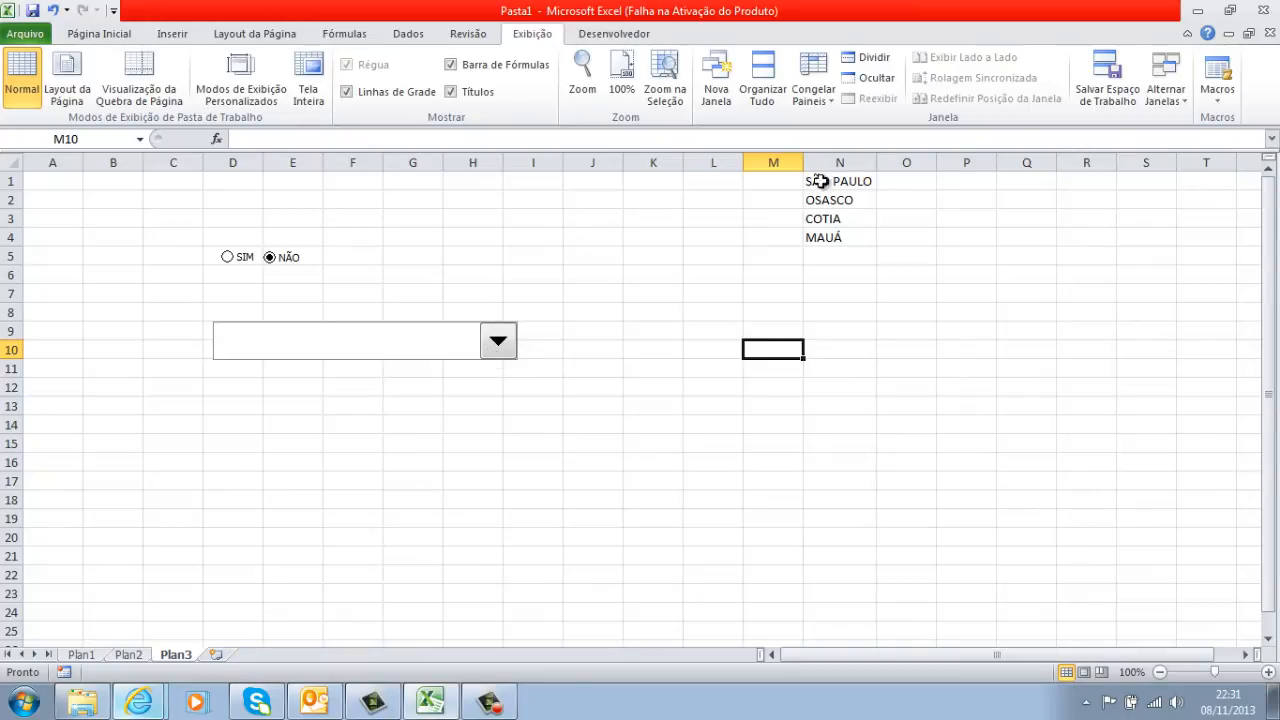
right_click(434, 348)
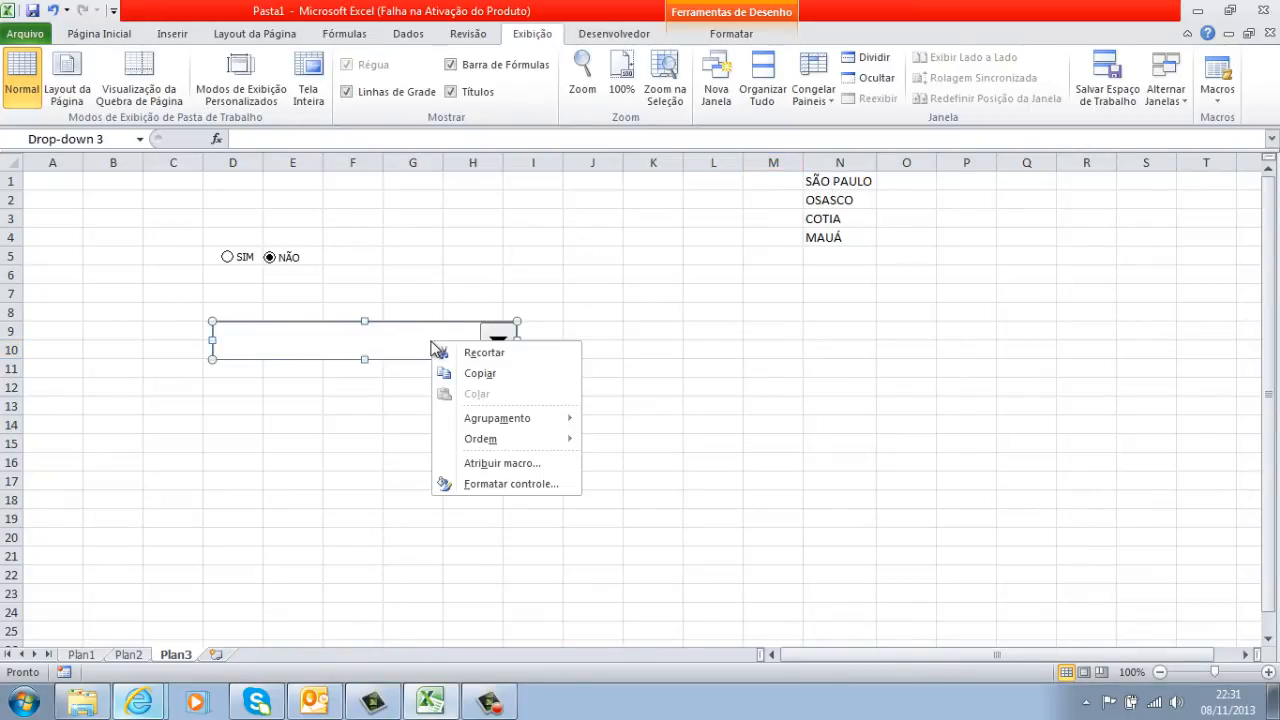
left_click(546, 485)
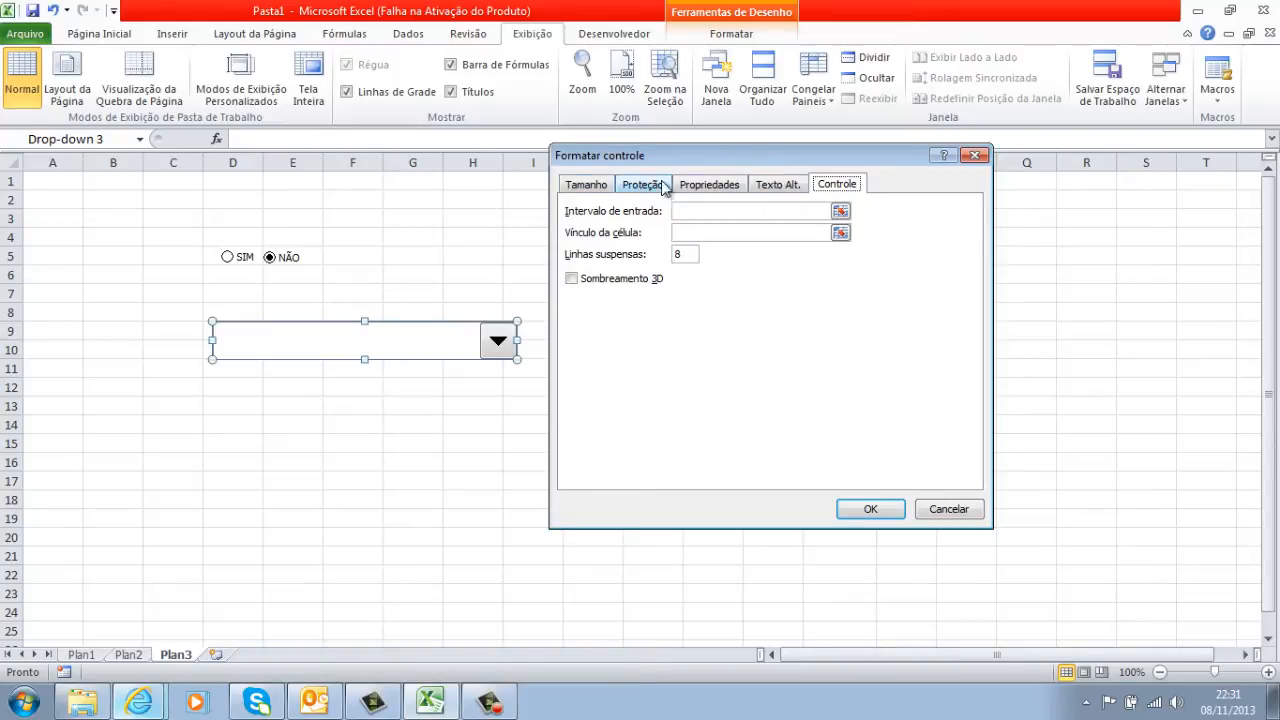
left_click_drag(675, 152, 667, 260)
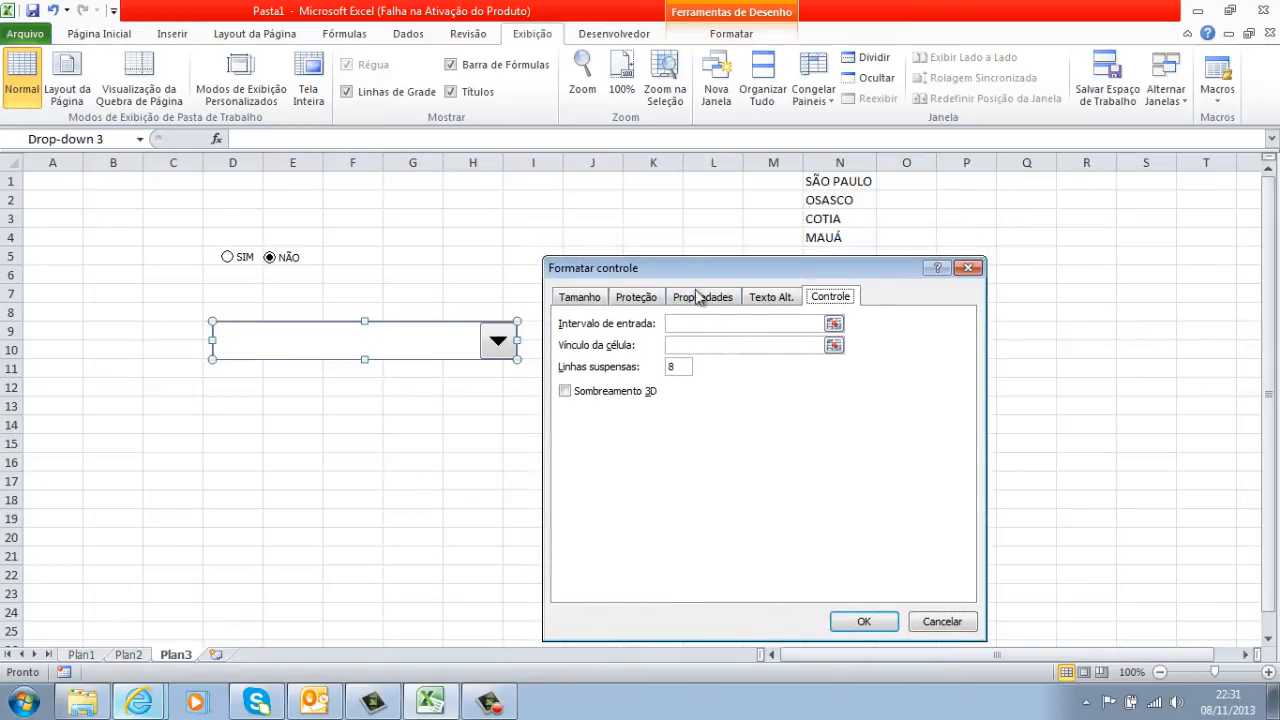
left_click(785, 328)
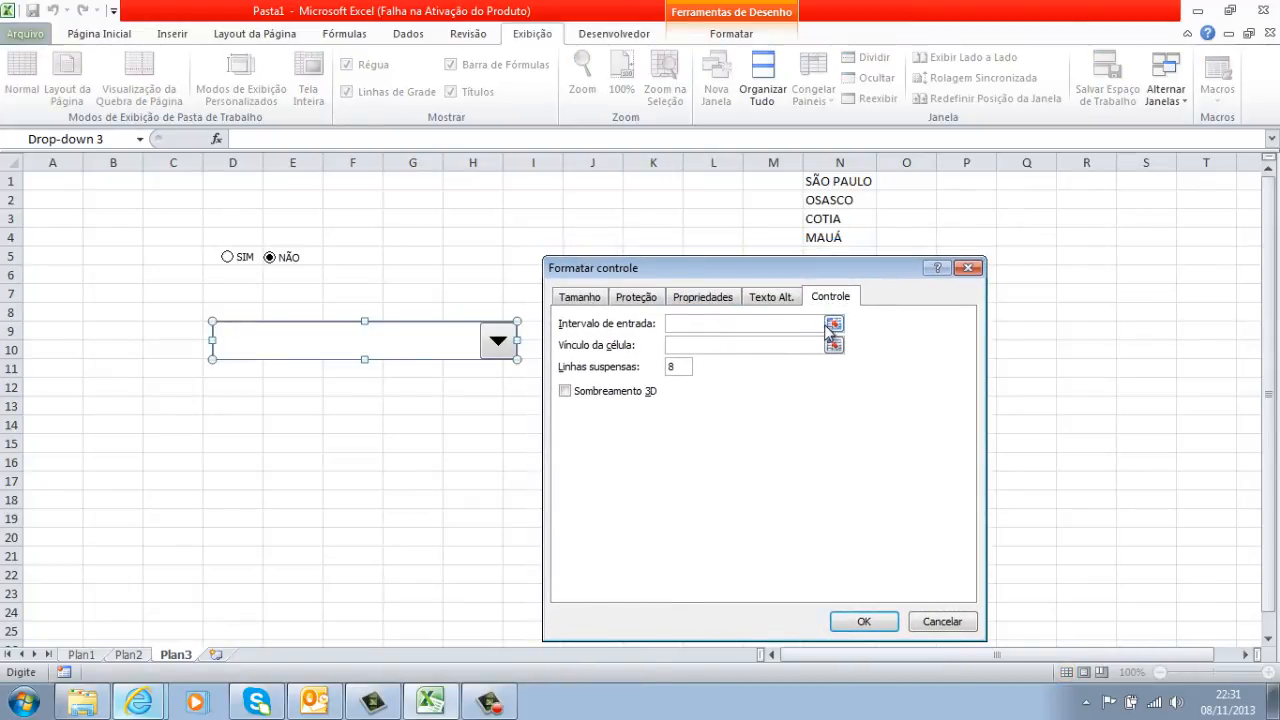
left_click(833, 325)
left_click(834, 330)
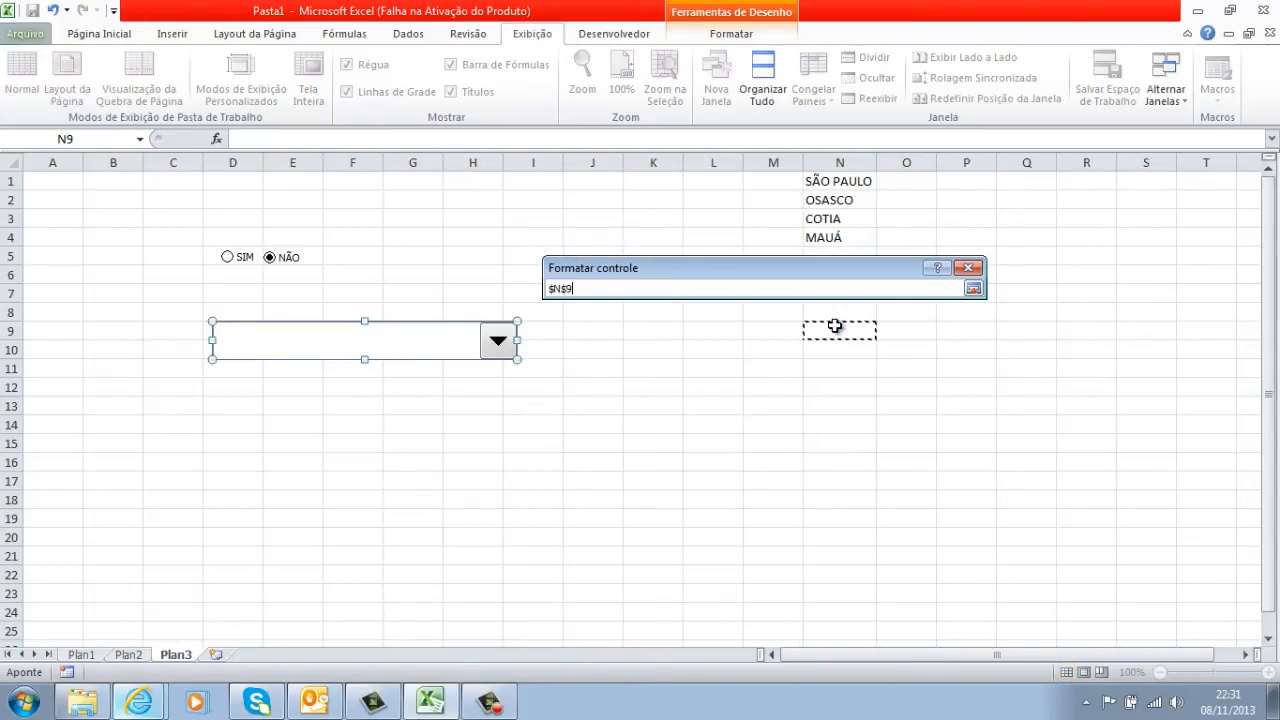
left_click(683, 482)
left_click(490, 456)
left_click(236, 503)
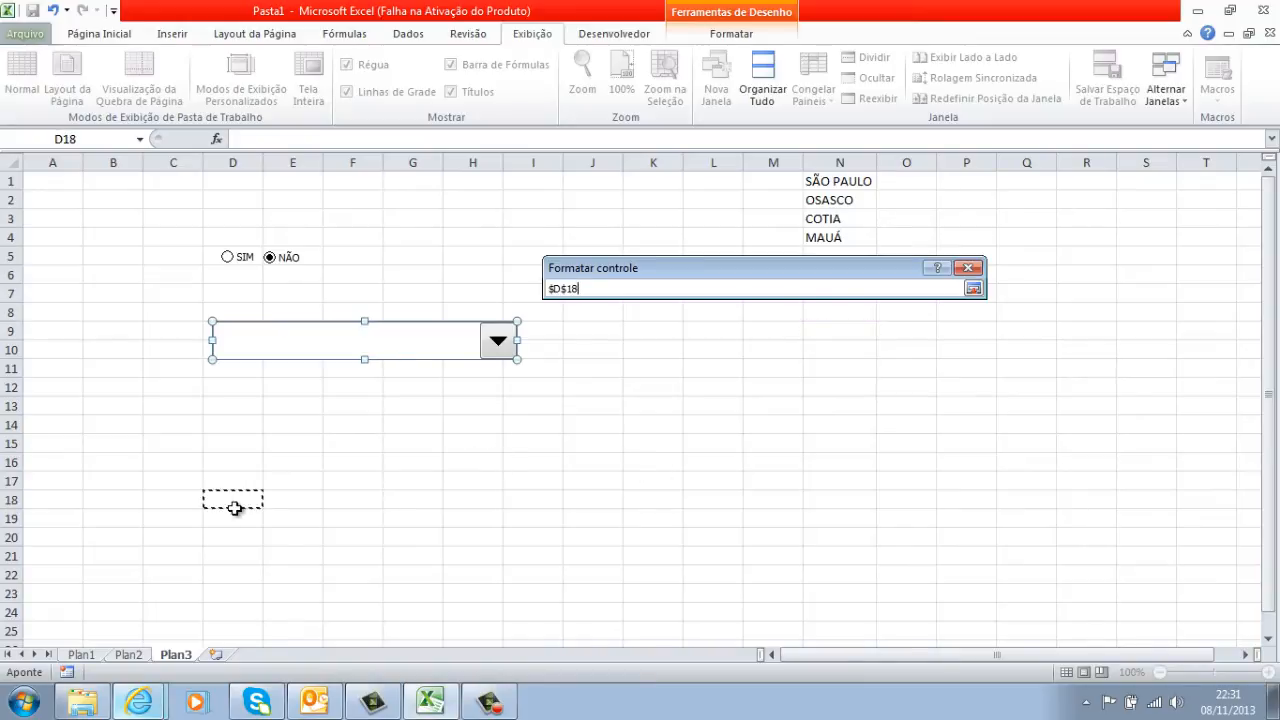
left_click(128, 410)
left_click(426, 489)
left_click_drag(426, 489, 634, 443)
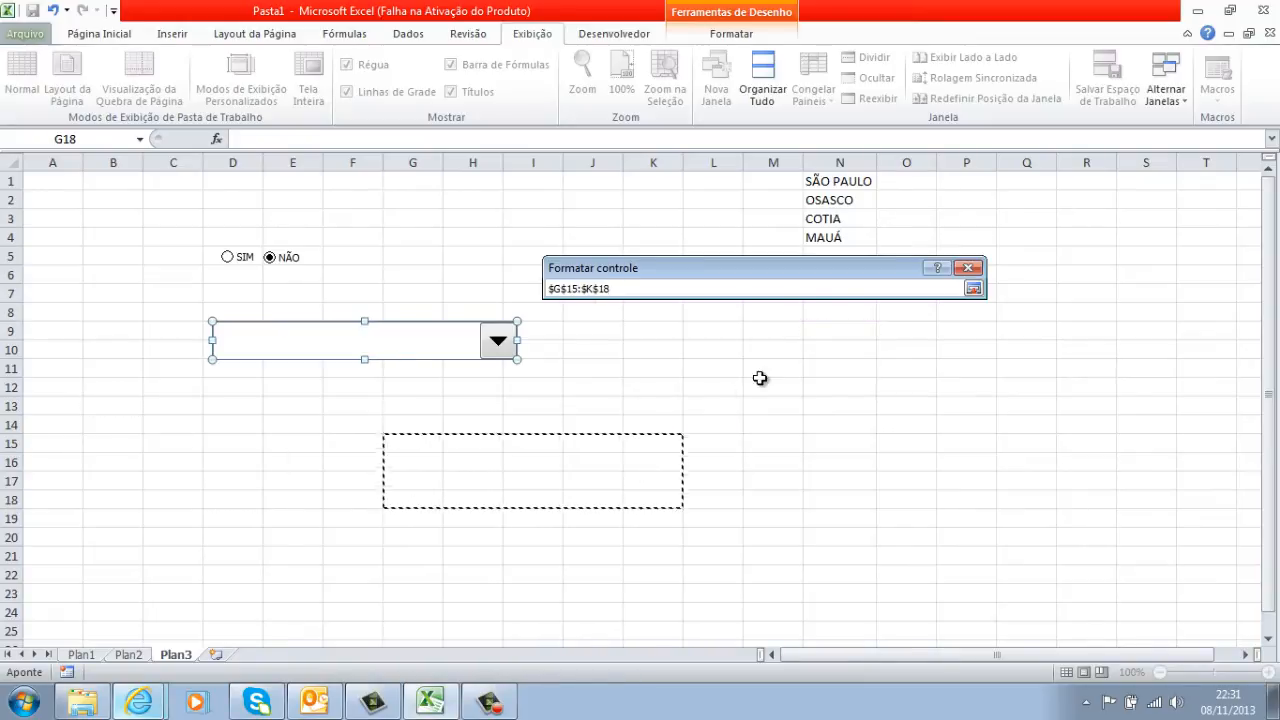
left_click(760, 380)
left_click_drag(726, 403, 720, 591)
left_click(621, 492)
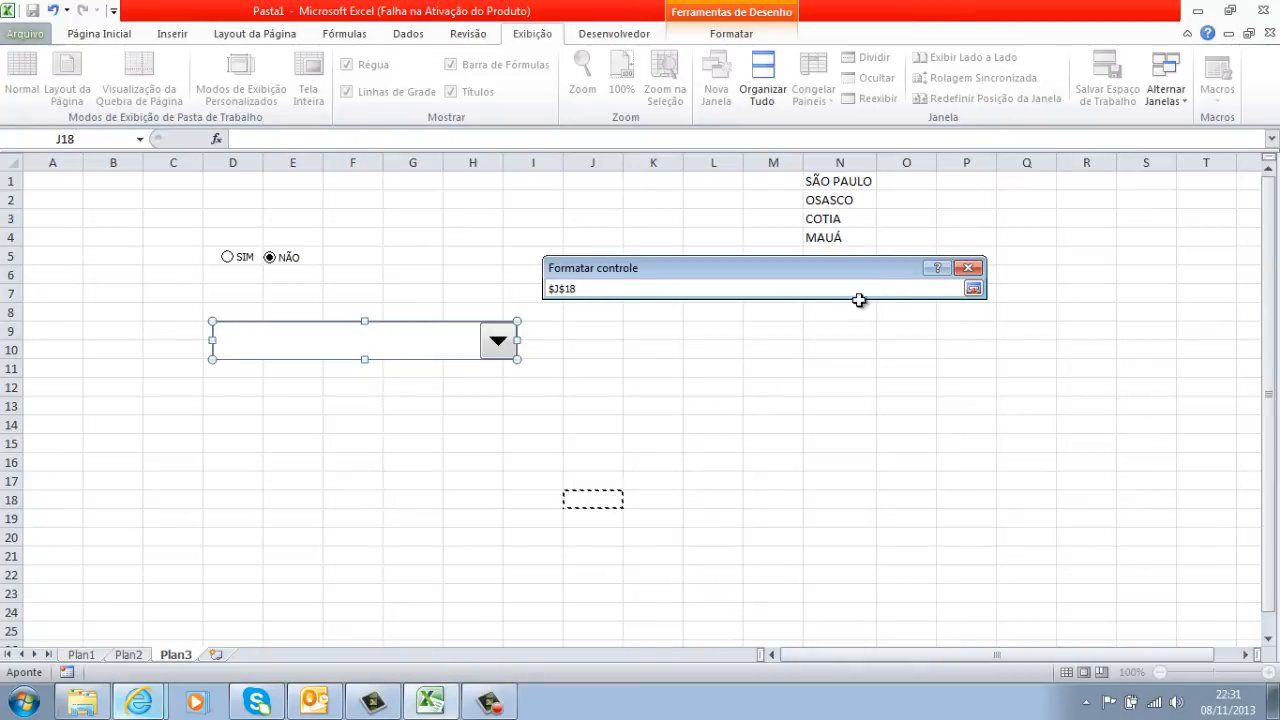
Set the combo box's input range to the cities in $N$1:$N$4 and apply the control settings
left_click_drag(846, 184, 846, 230)
key("Return")
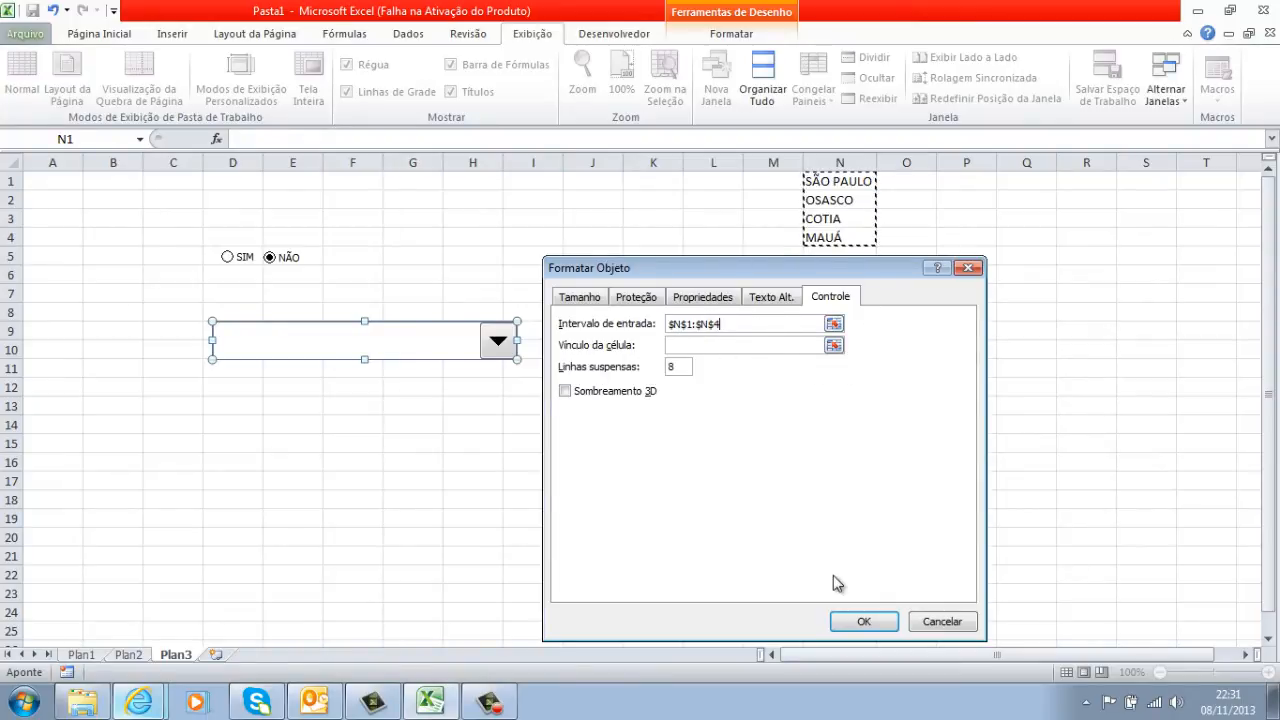
left_click(865, 620)
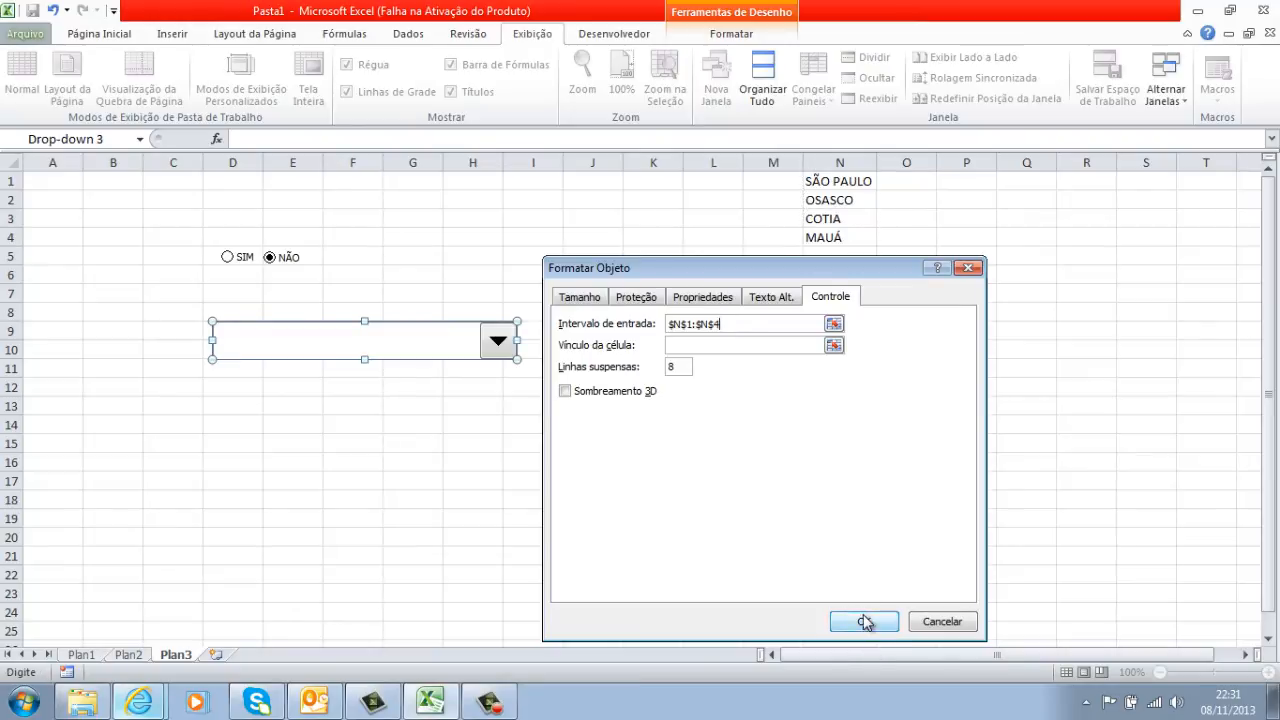
left_click(865, 620)
Test the combo box by choosing OSASCO and compare its list with the cities in column N
left_click(657, 496)
left_click(498, 341)
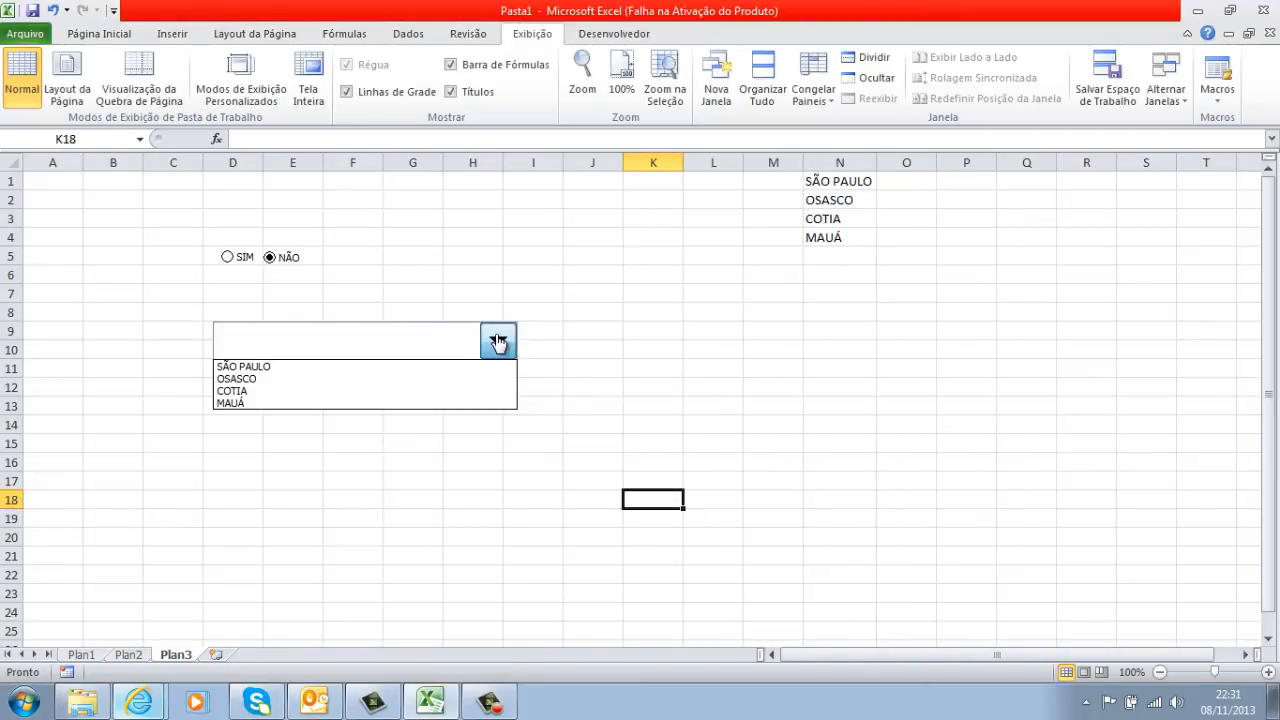
left_click(337, 381)
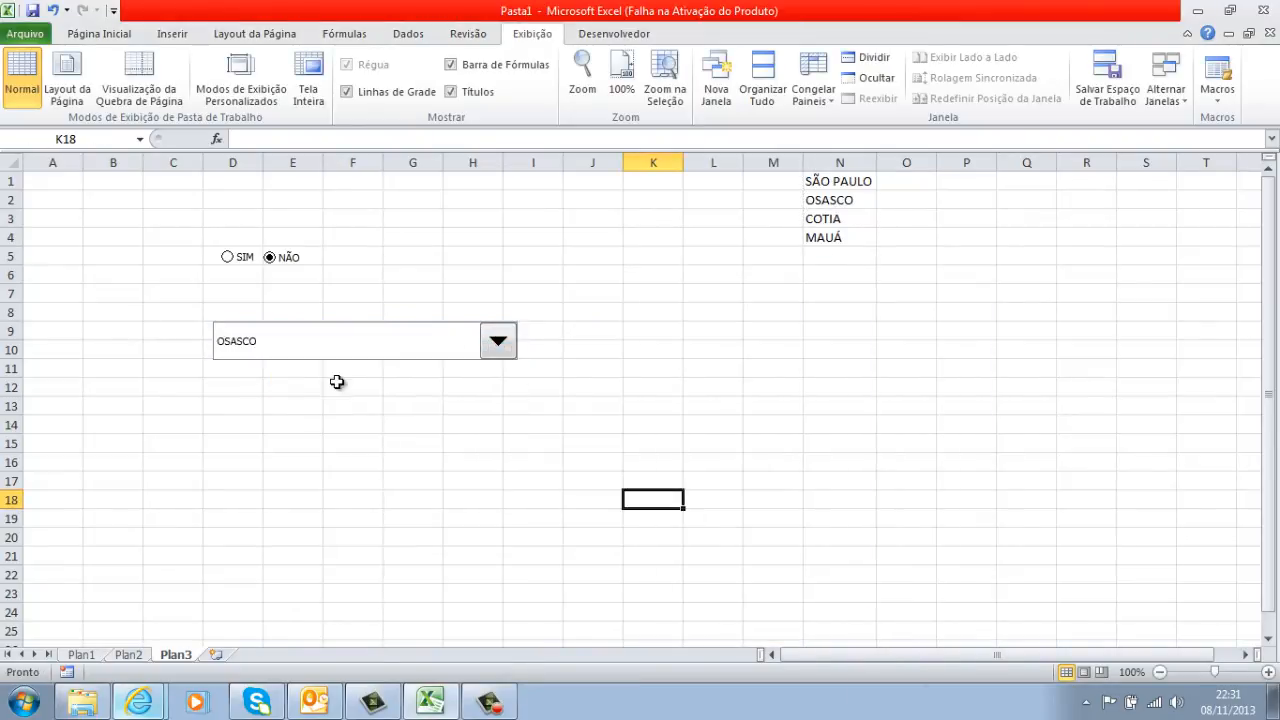
left_click(498, 366)
left_click(351, 347)
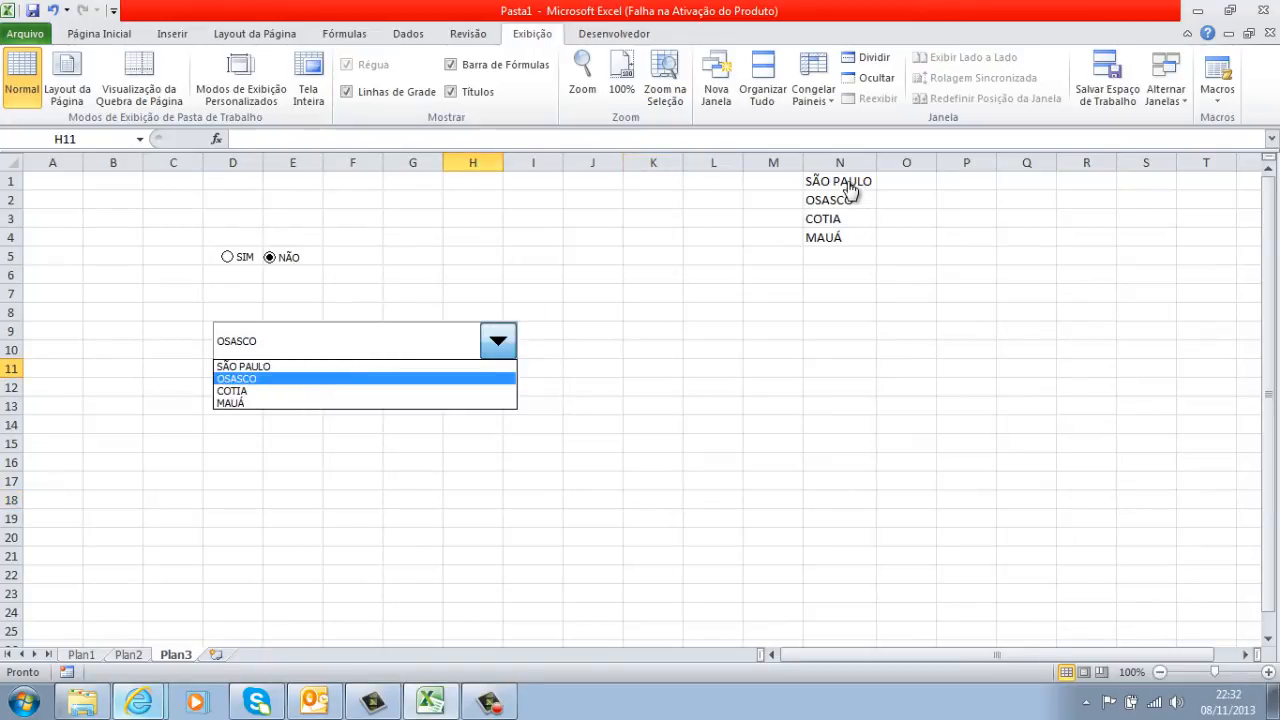
left_click(837, 210)
left_click(838, 231)
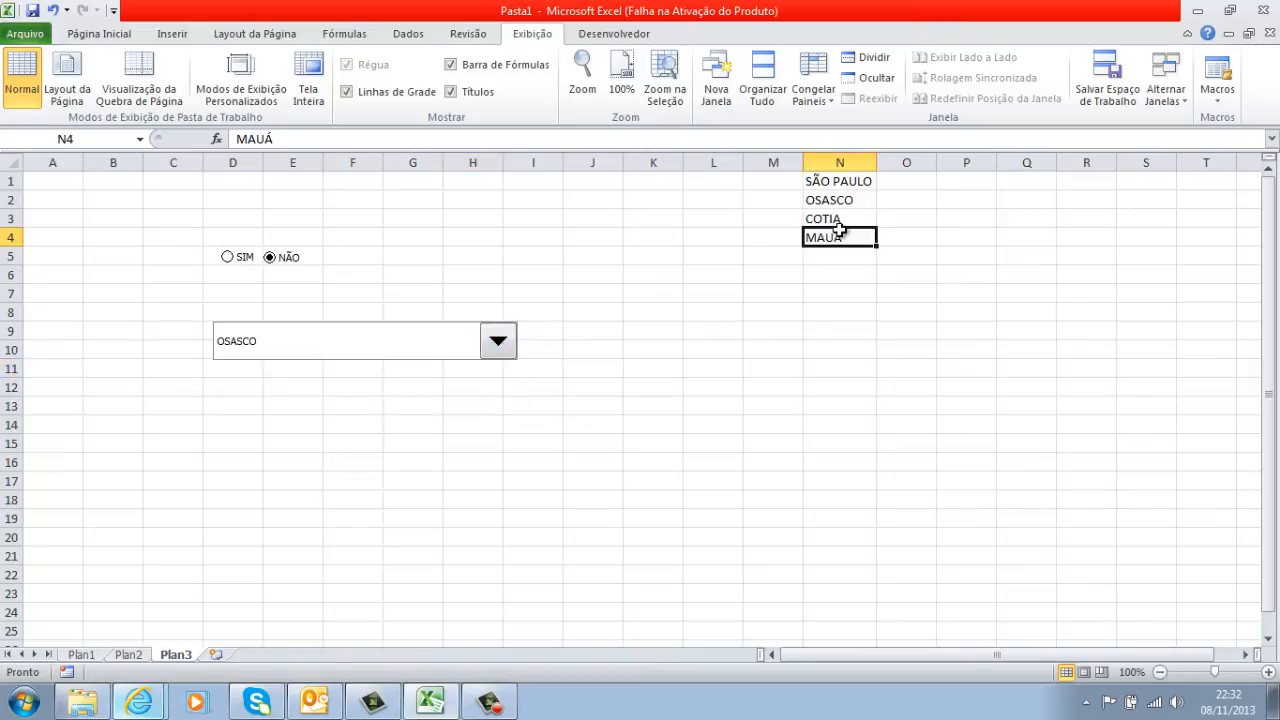
Link the combo box to cell $O$1 in its control formatting and apply the settings
right_click(476, 357)
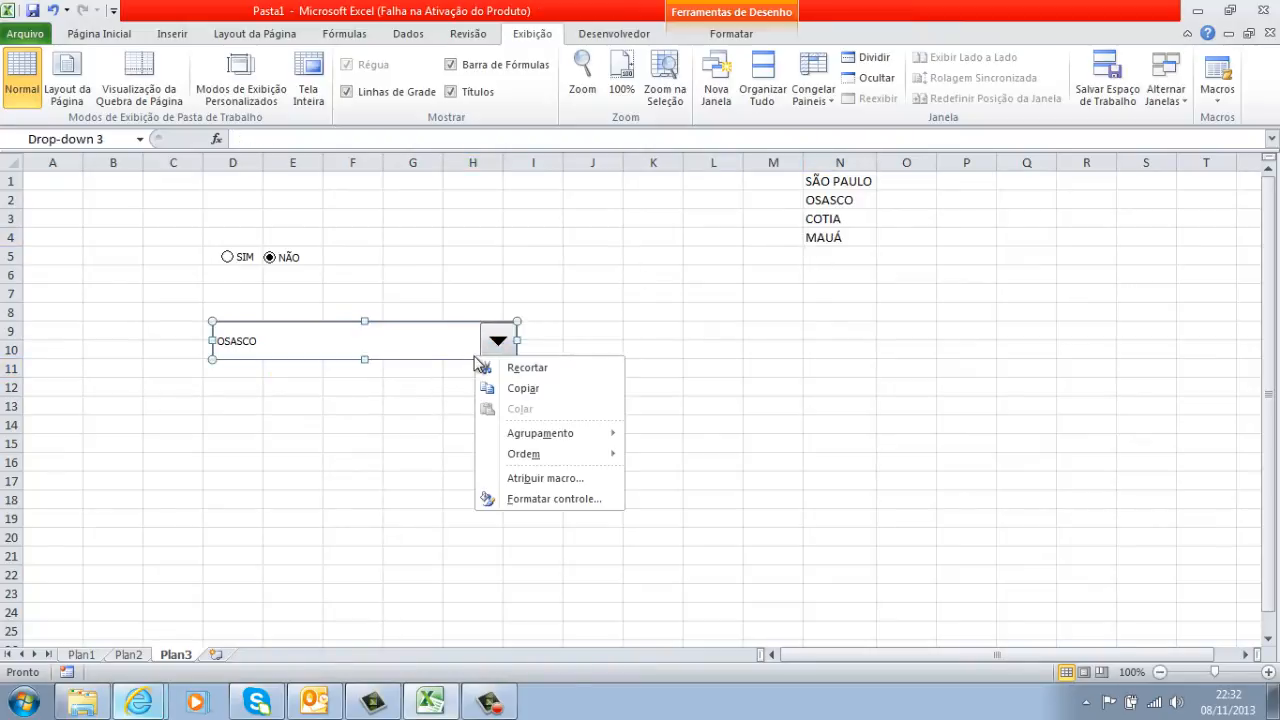
left_click(590, 500)
left_click(693, 345)
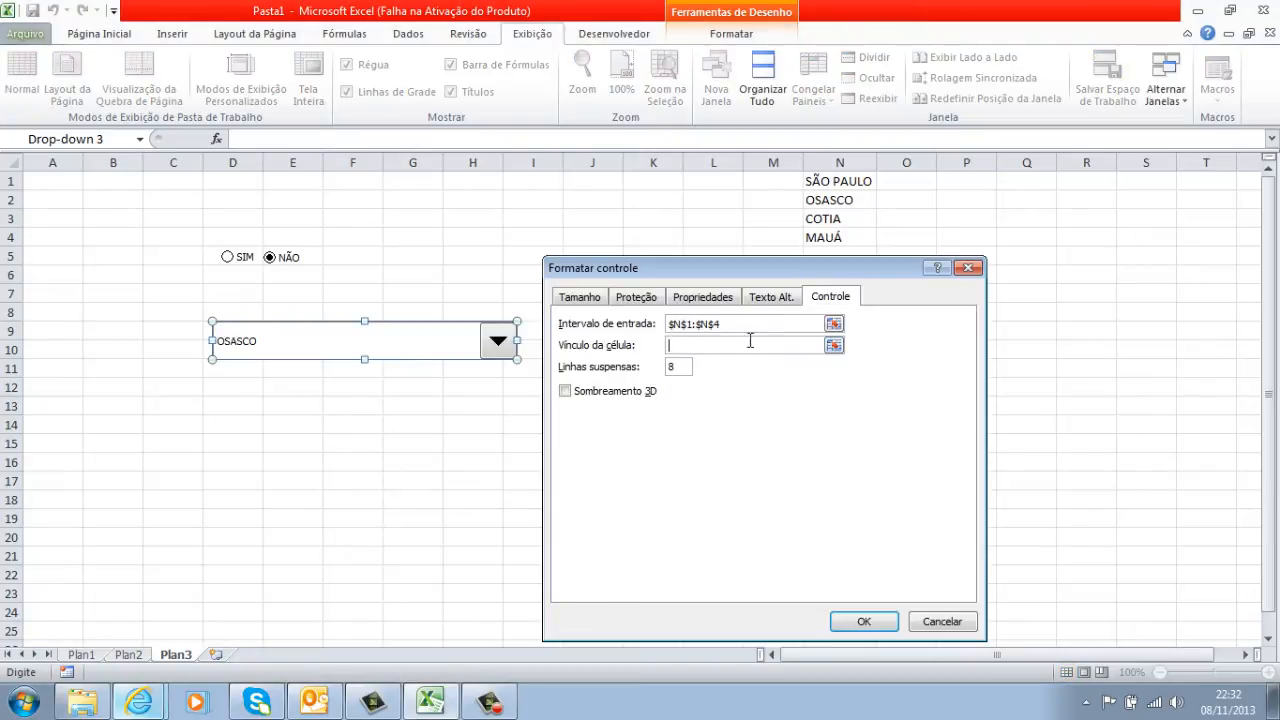
left_click(833, 346)
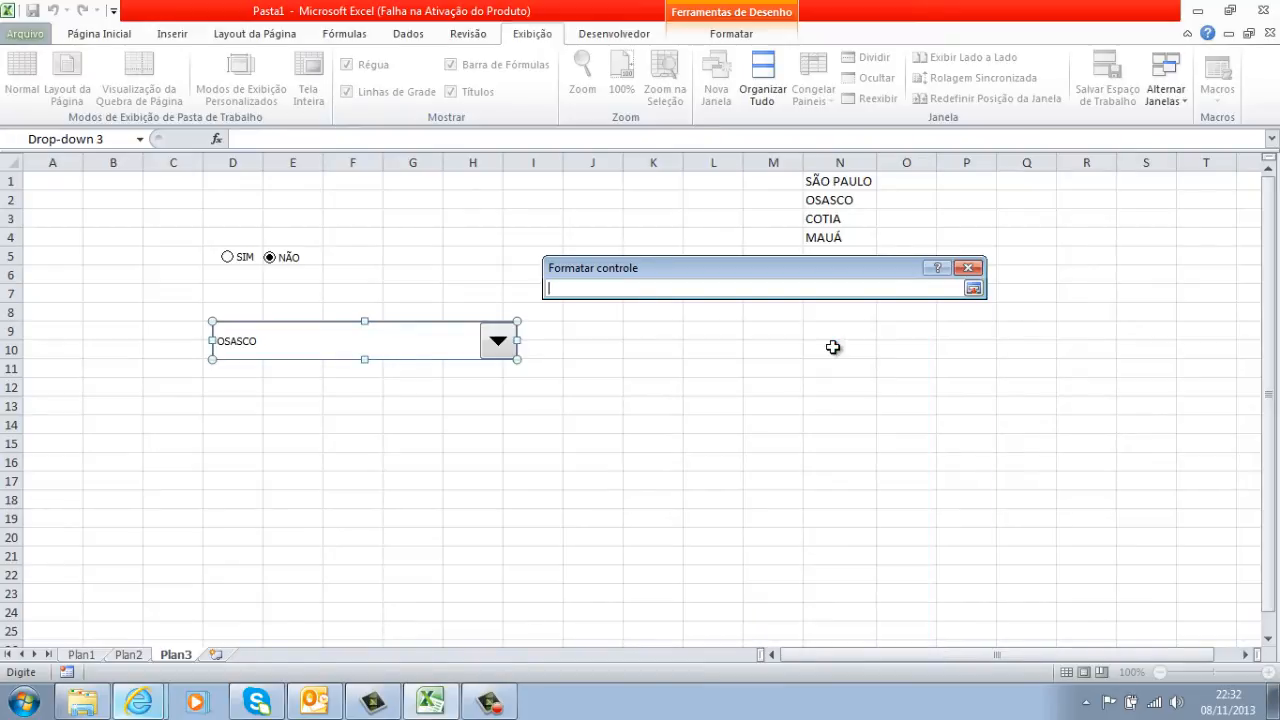
left_click(925, 177)
key("Return")
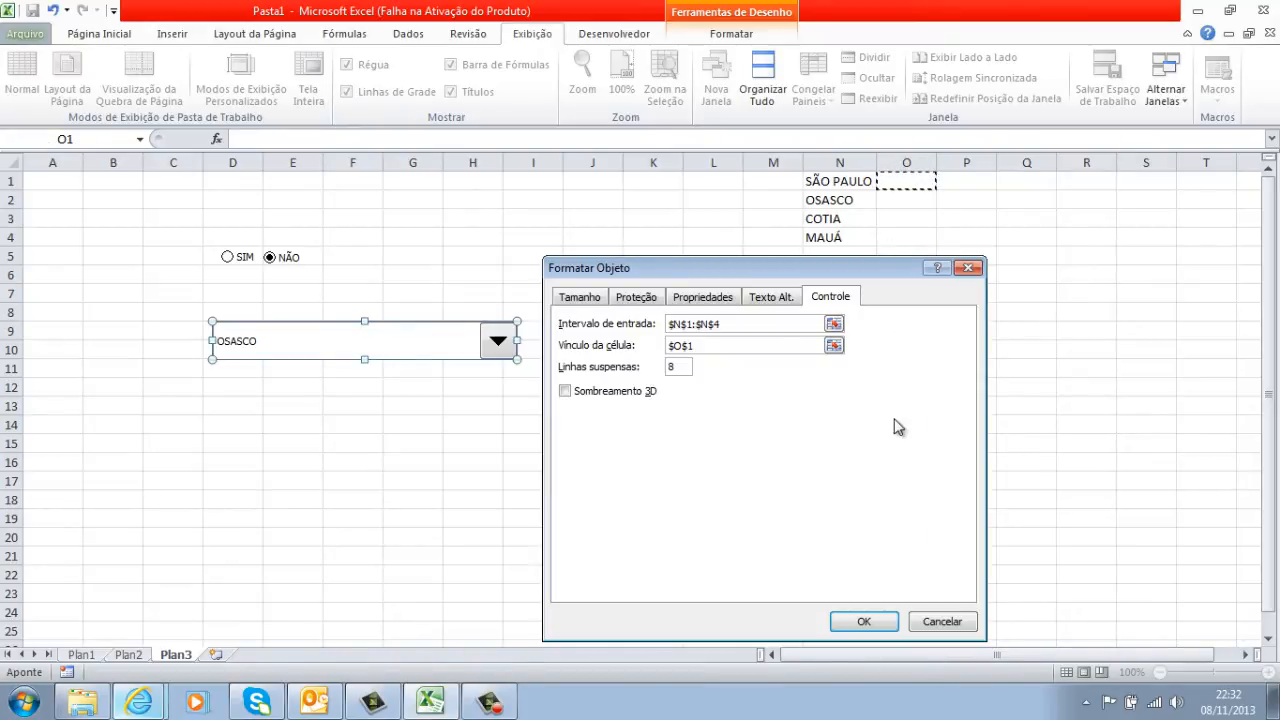
left_click(877, 617)
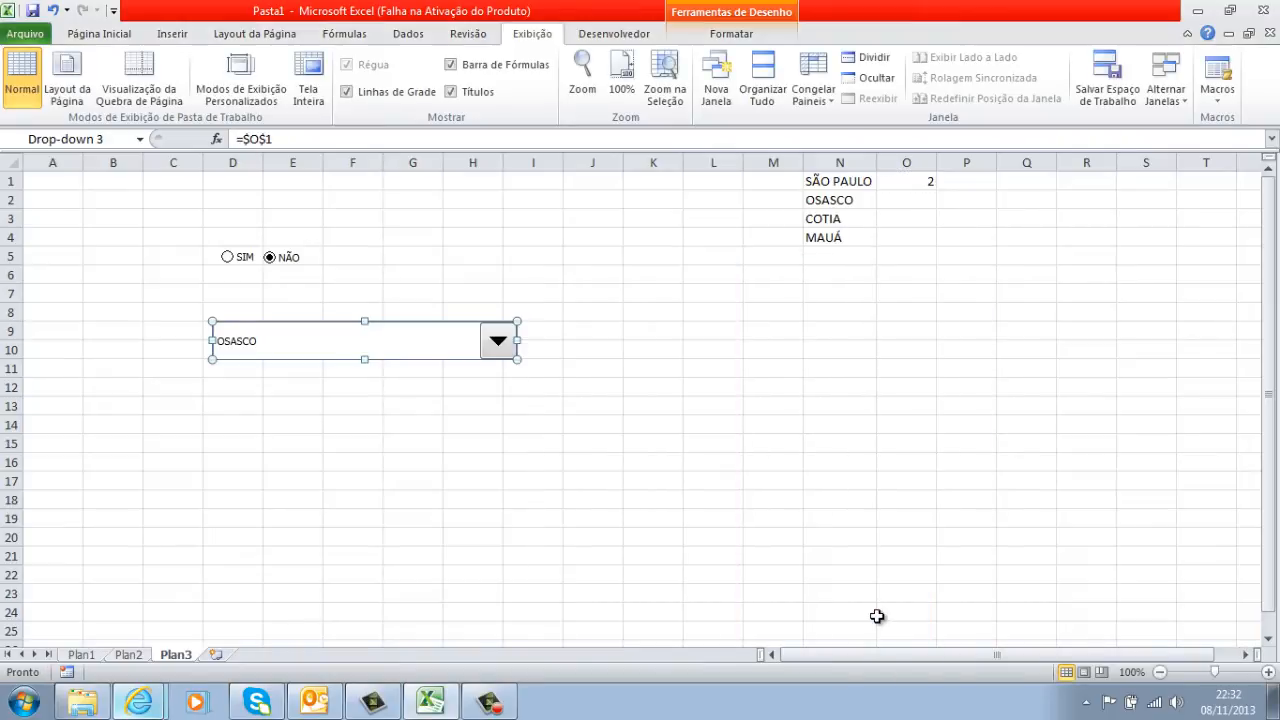
Examine the order of the cities in N1:N4 against the combo box list and the linked cell O1
left_click(657, 407)
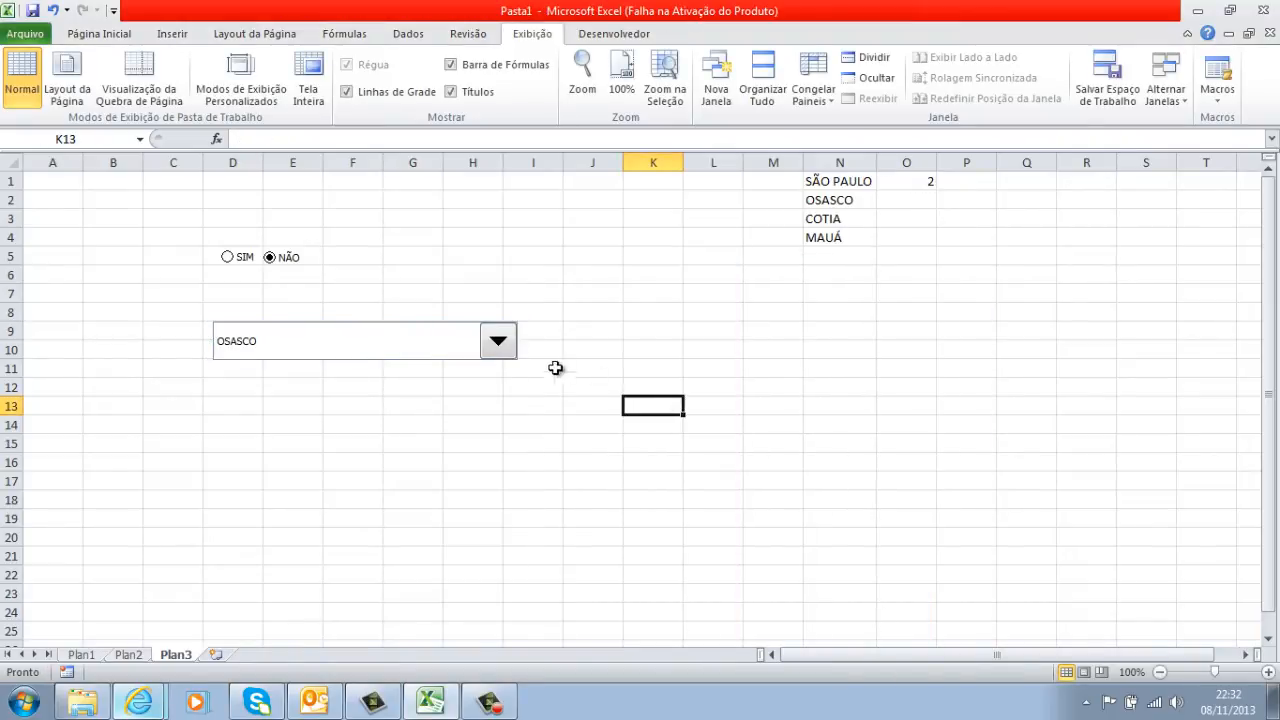
left_click(497, 340)
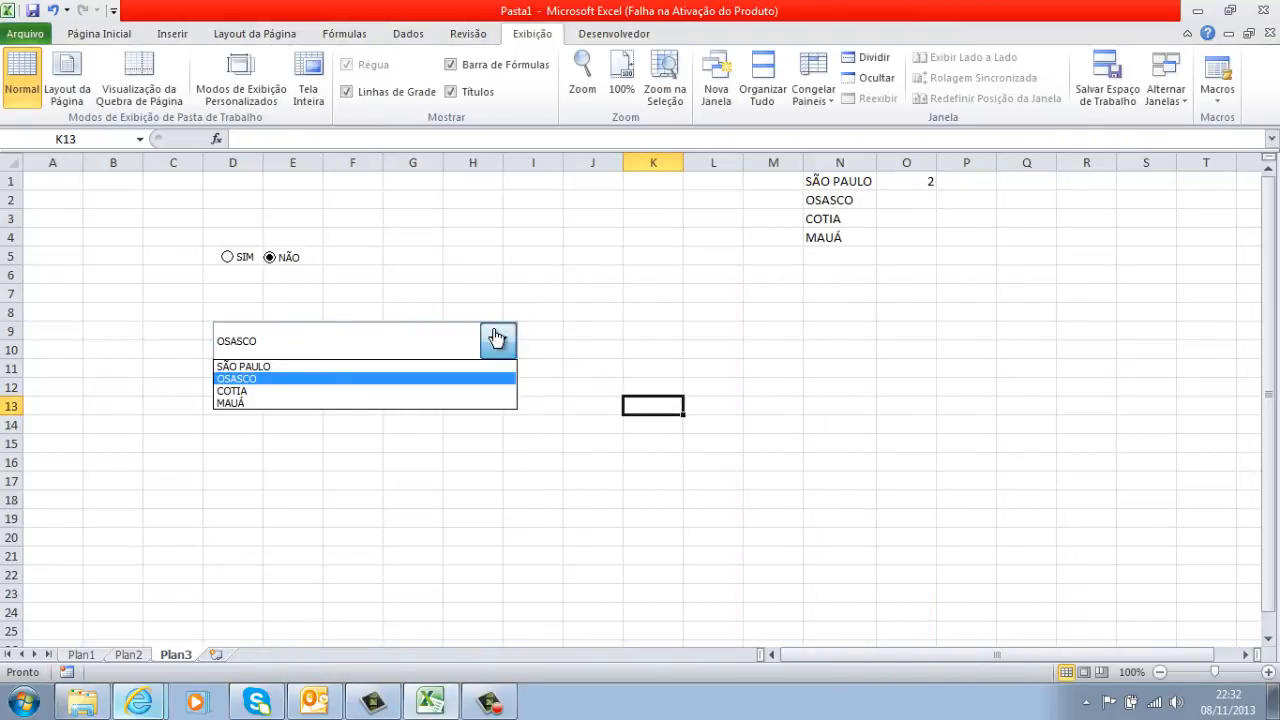
left_click(830, 176)
left_click(828, 175)
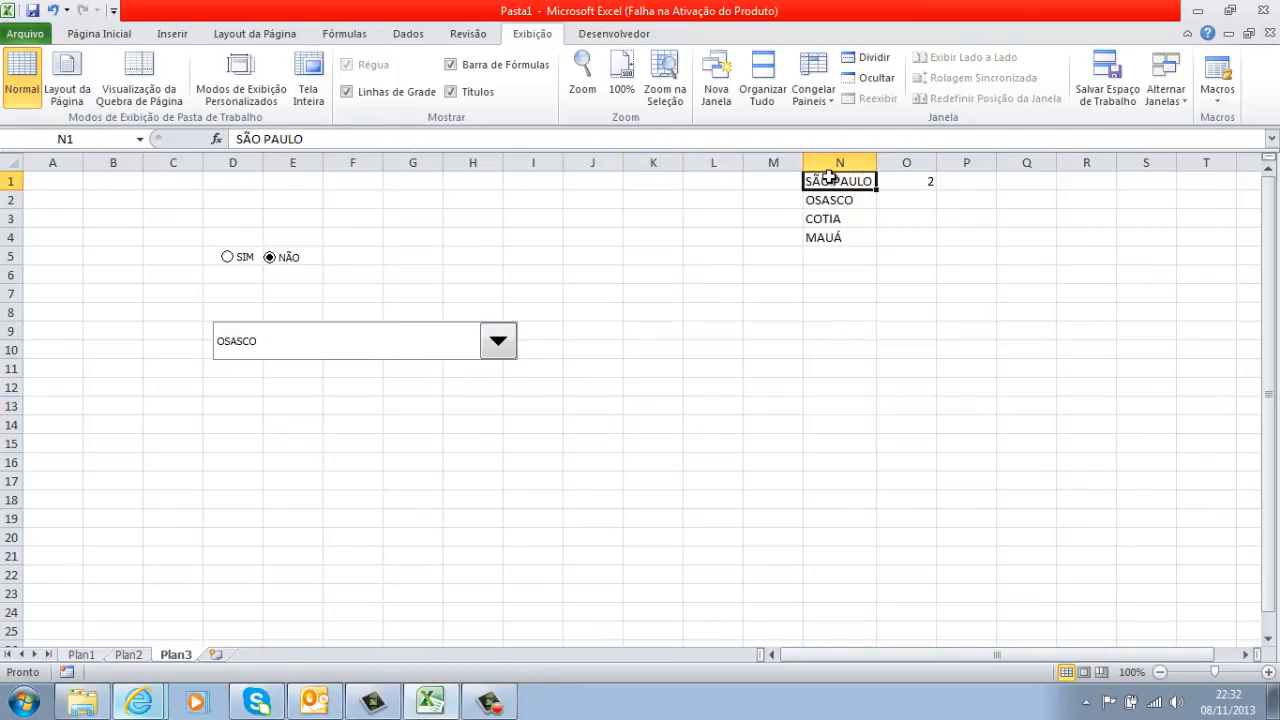
left_click_drag(830, 177, 823, 230)
left_click(838, 183)
left_click(842, 200)
left_click(834, 219)
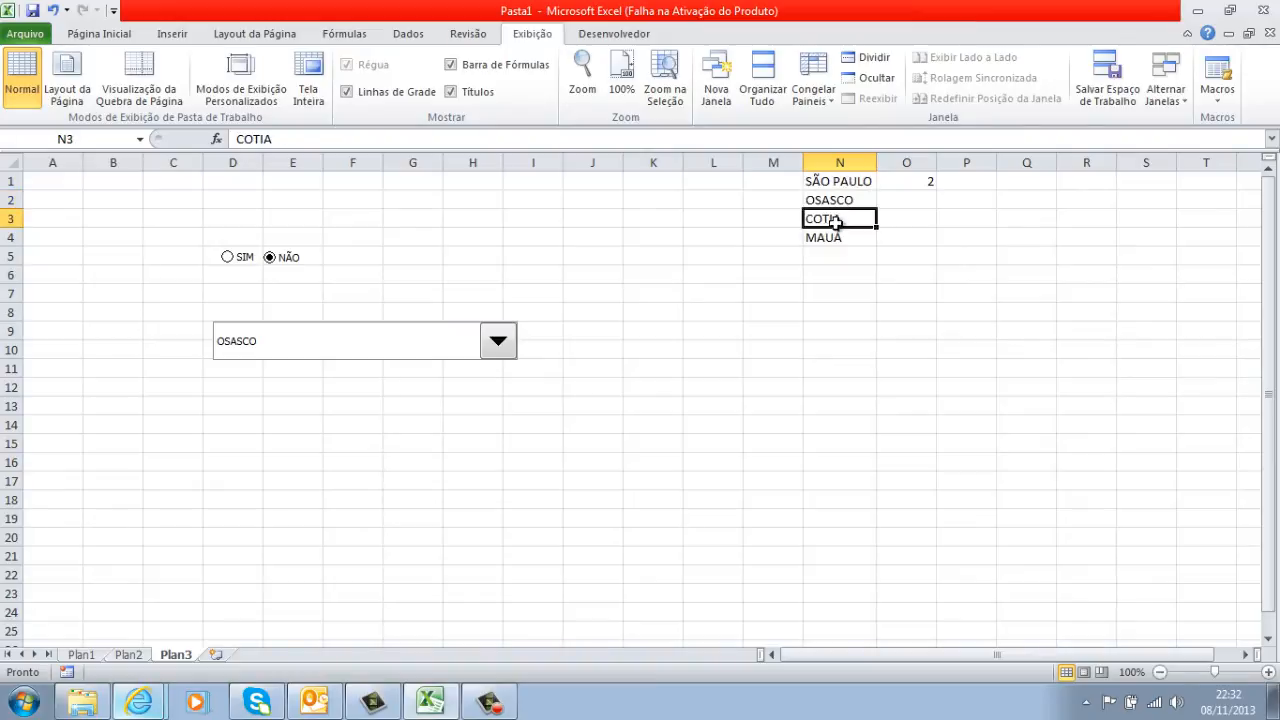
left_click(834, 237)
left_click(718, 424)
Choose SÃO PAULO, OSASCO, COTIA and finally MAUÁ in the combo box to test the link to cell O1
left_click(498, 345)
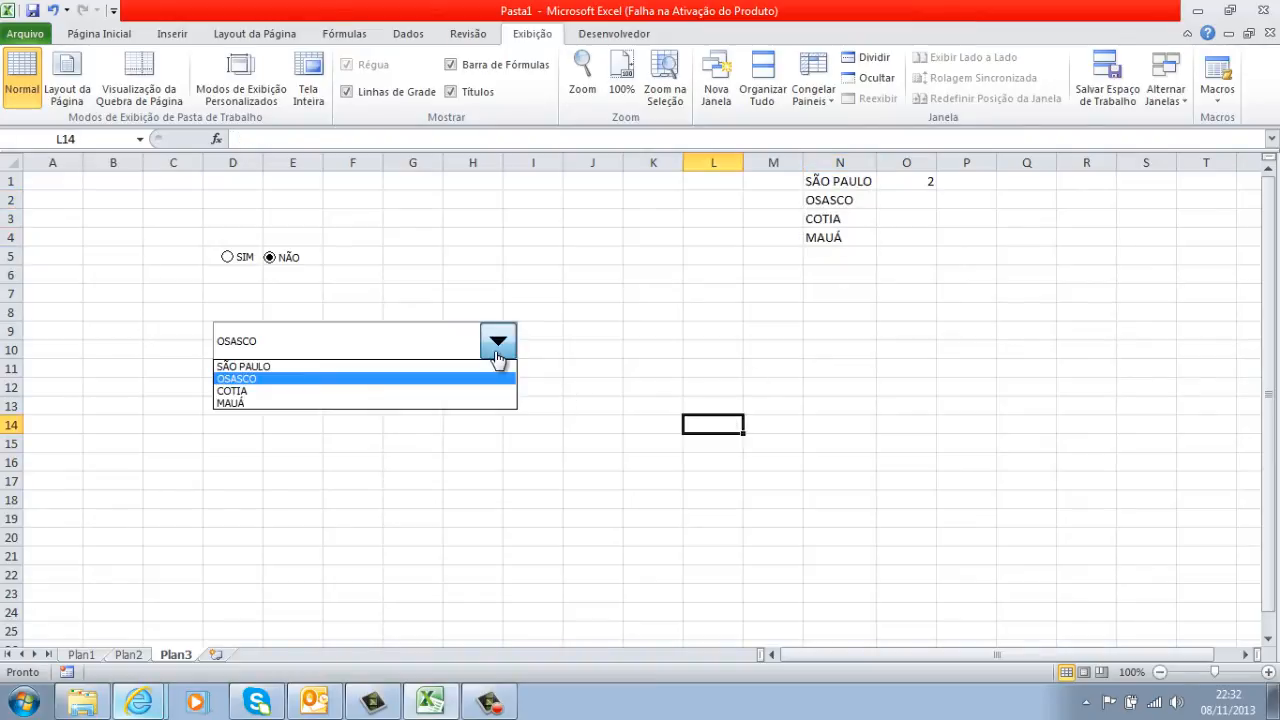
left_click(432, 367)
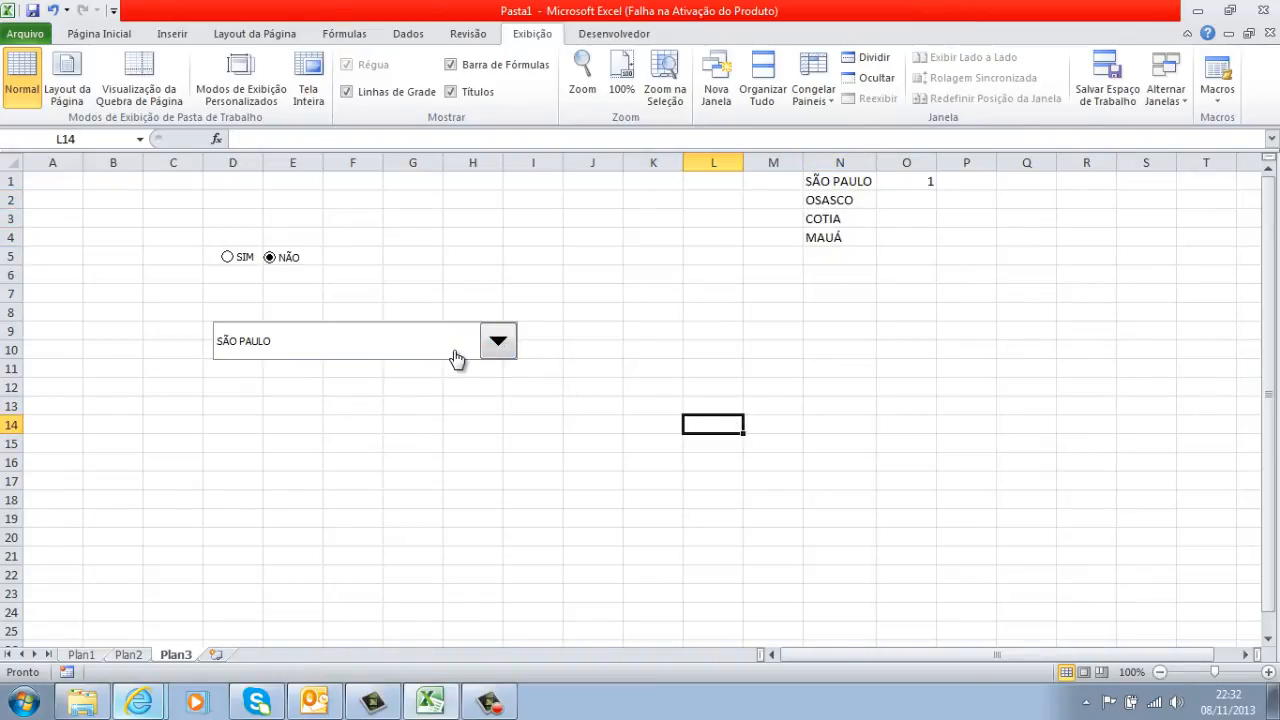
left_click(490, 342)
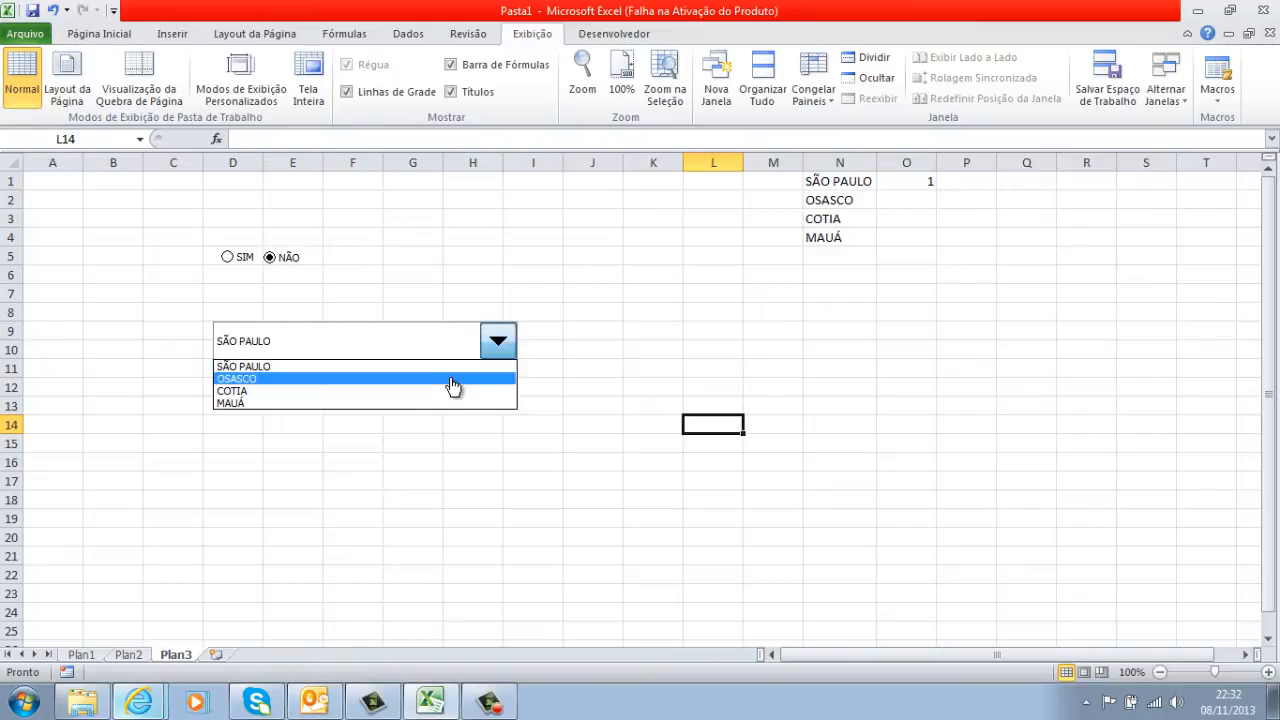
left_click(452, 380)
left_click(485, 350)
left_click(450, 391)
left_click(510, 310)
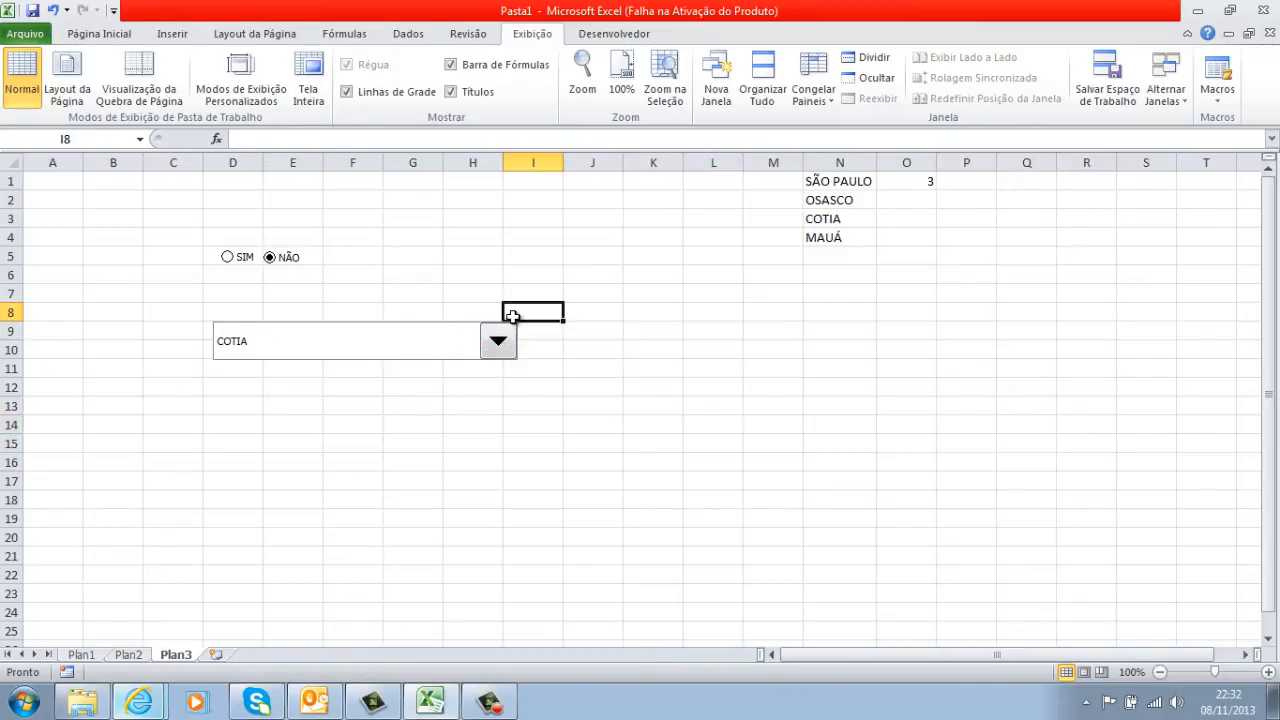
left_click(498, 340)
left_click(466, 402)
left_click(818, 291)
left_click(482, 352)
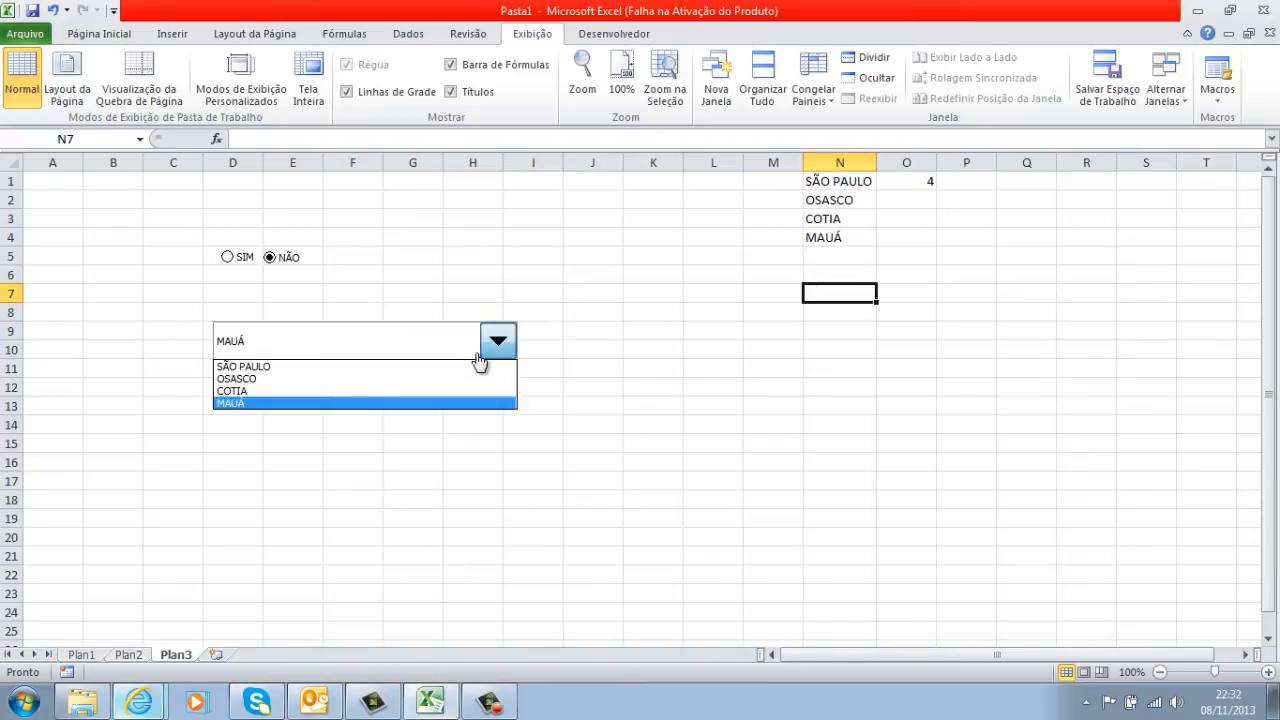
left_click(481, 355)
Clear the combo box's cell link, apply the control settings and select cell O1
right_click(478, 358)
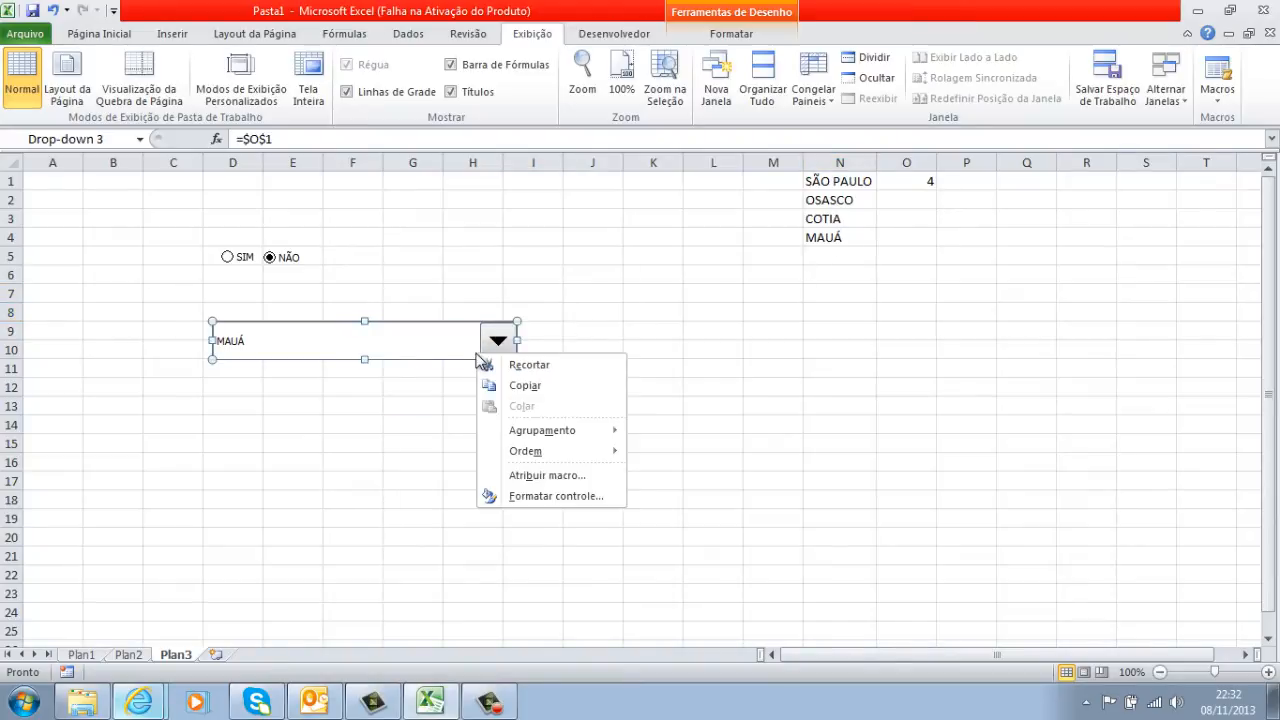
left_click(586, 496)
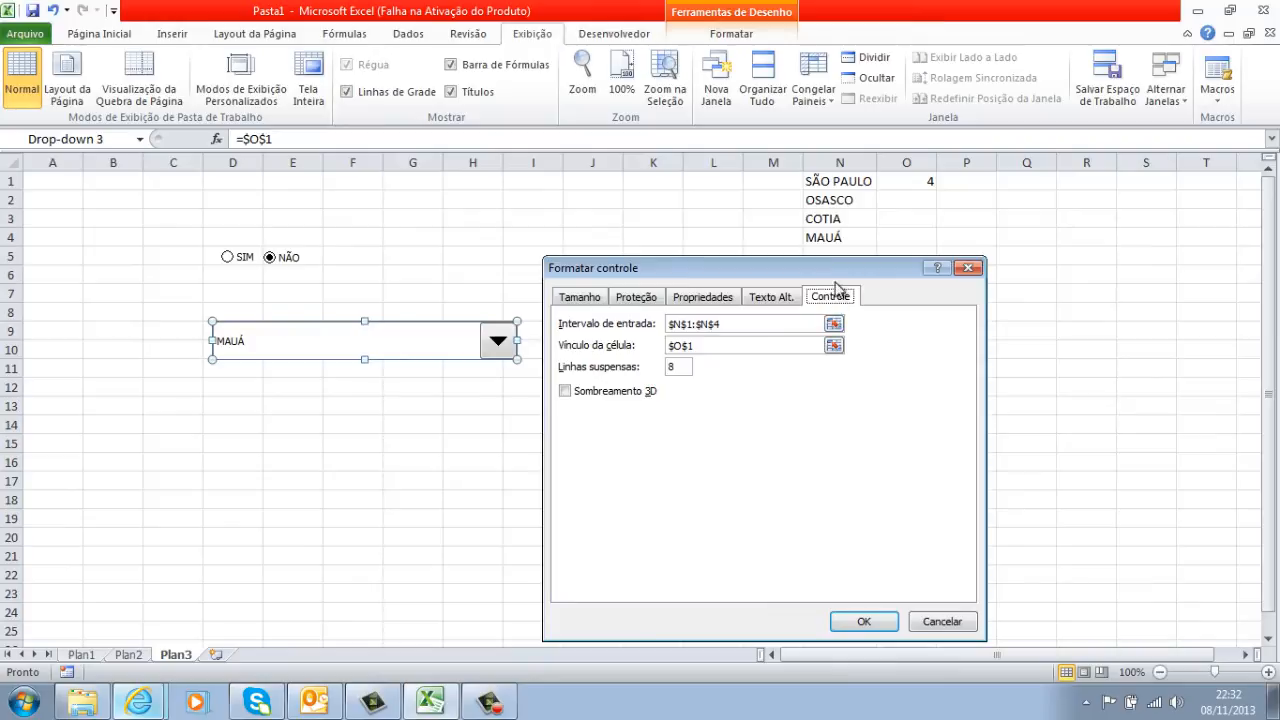
left_click_drag(836, 282, 896, 294)
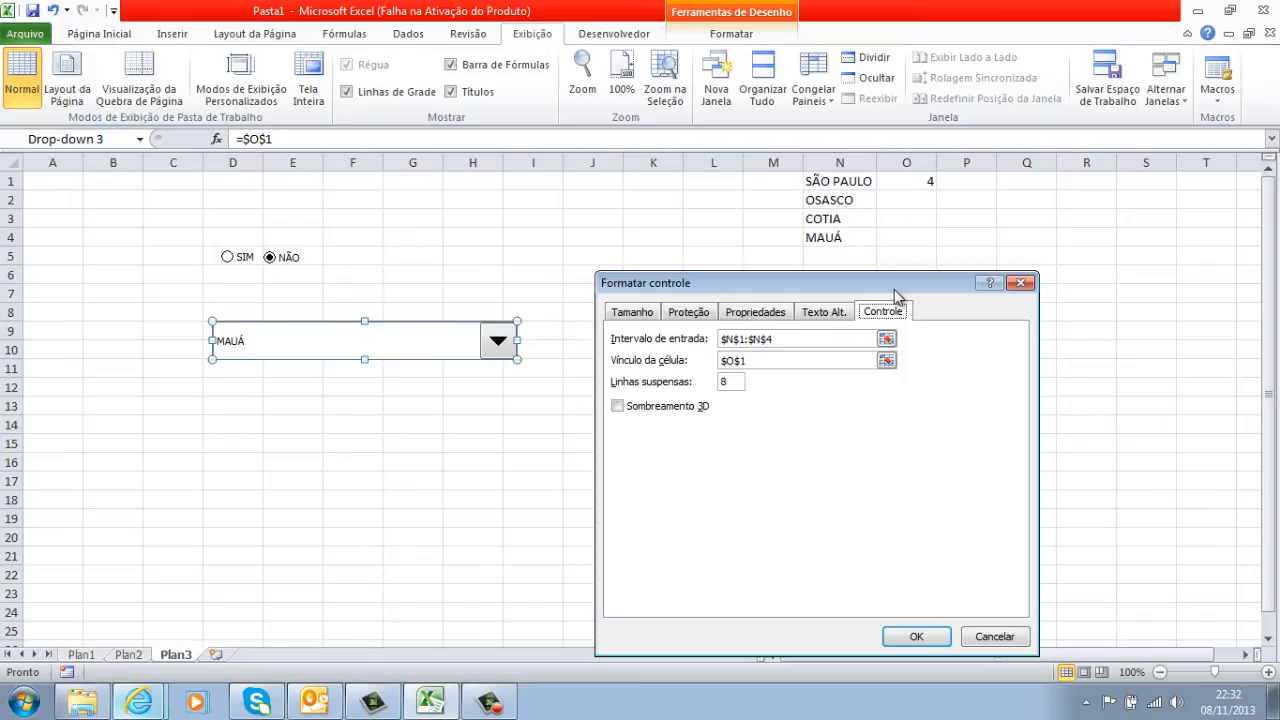
left_click(822, 360)
key("BackSpace")
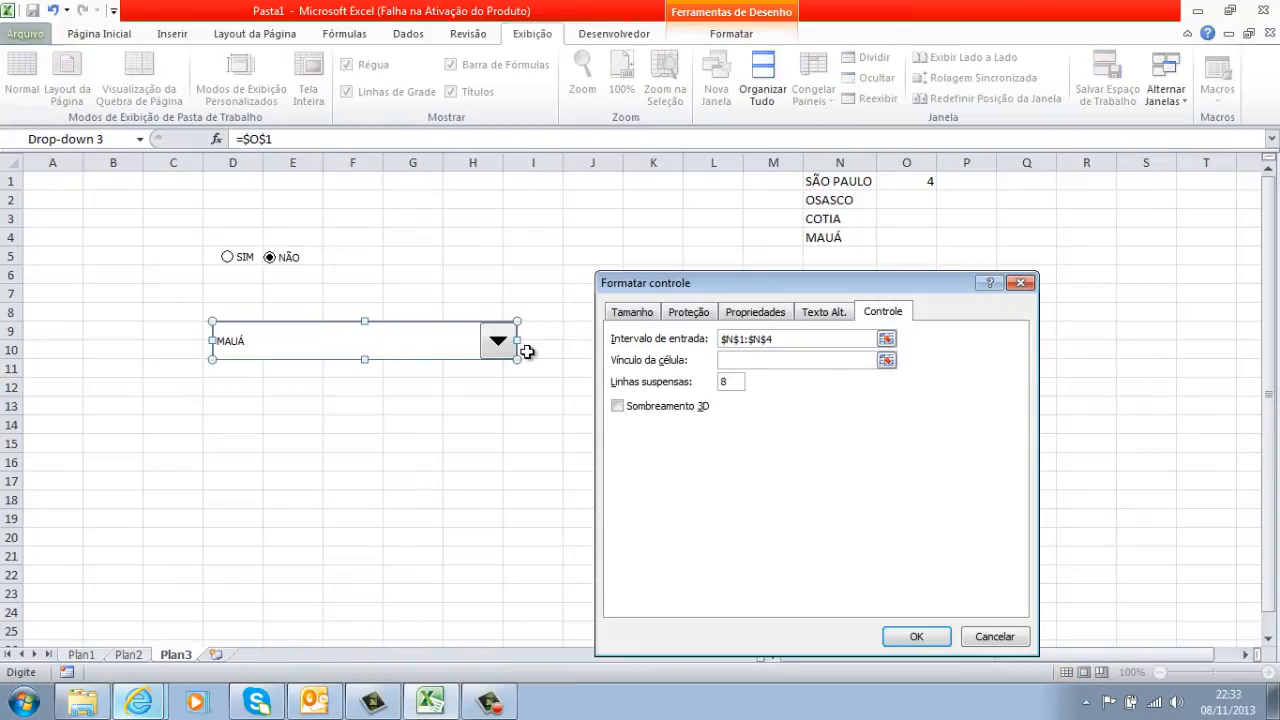
left_click(916, 637)
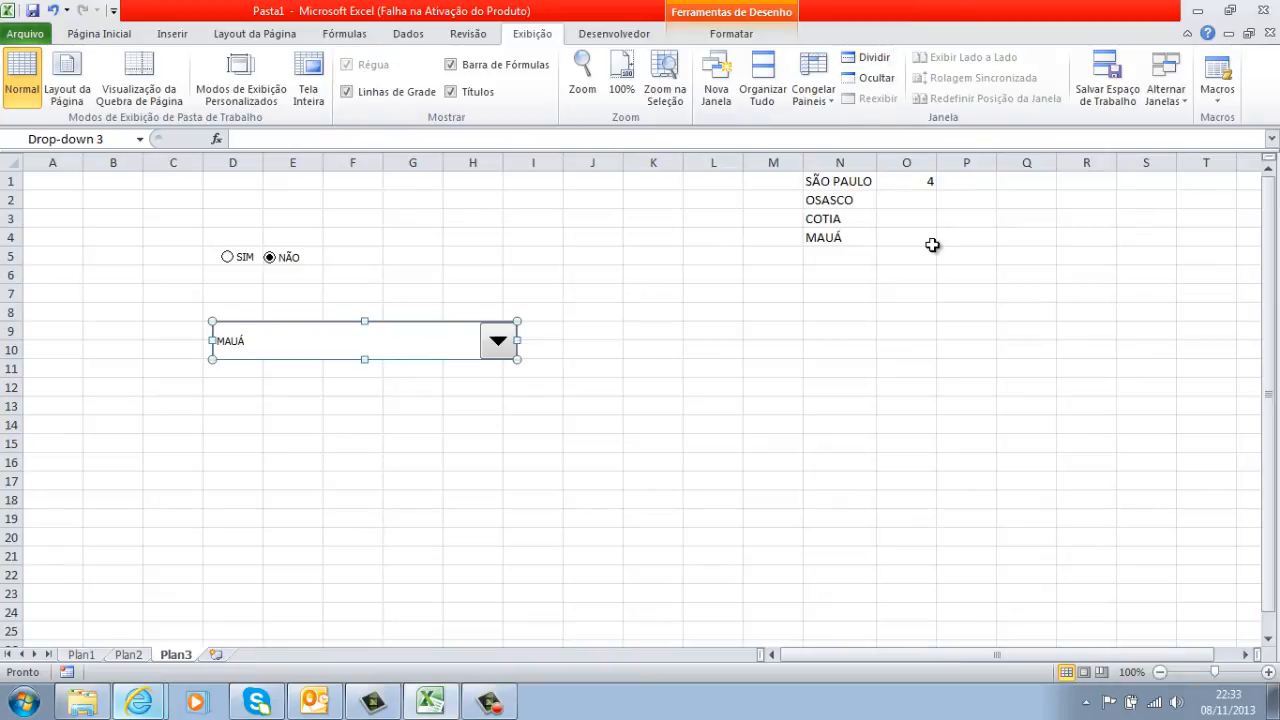
left_click(922, 179)
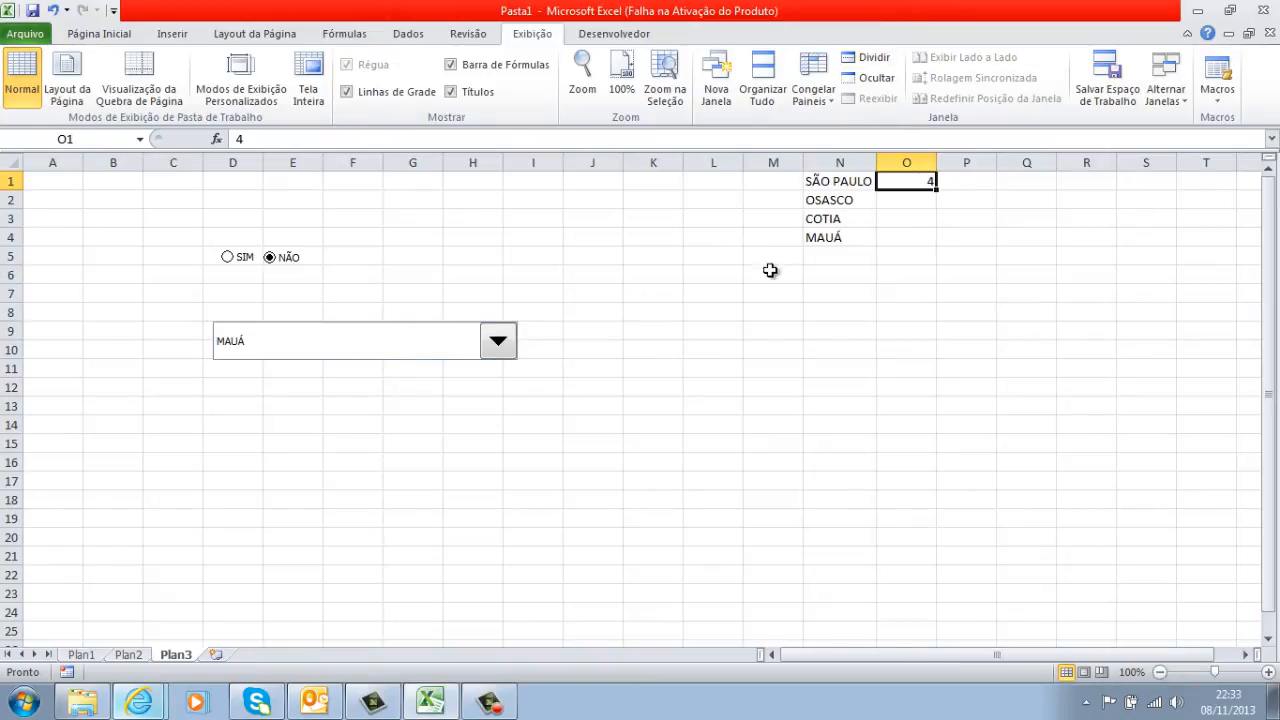
Choose OSASCO in the combo box and clear the leftover value from cell O1
left_click(437, 352)
left_click(425, 376)
left_click(457, 352)
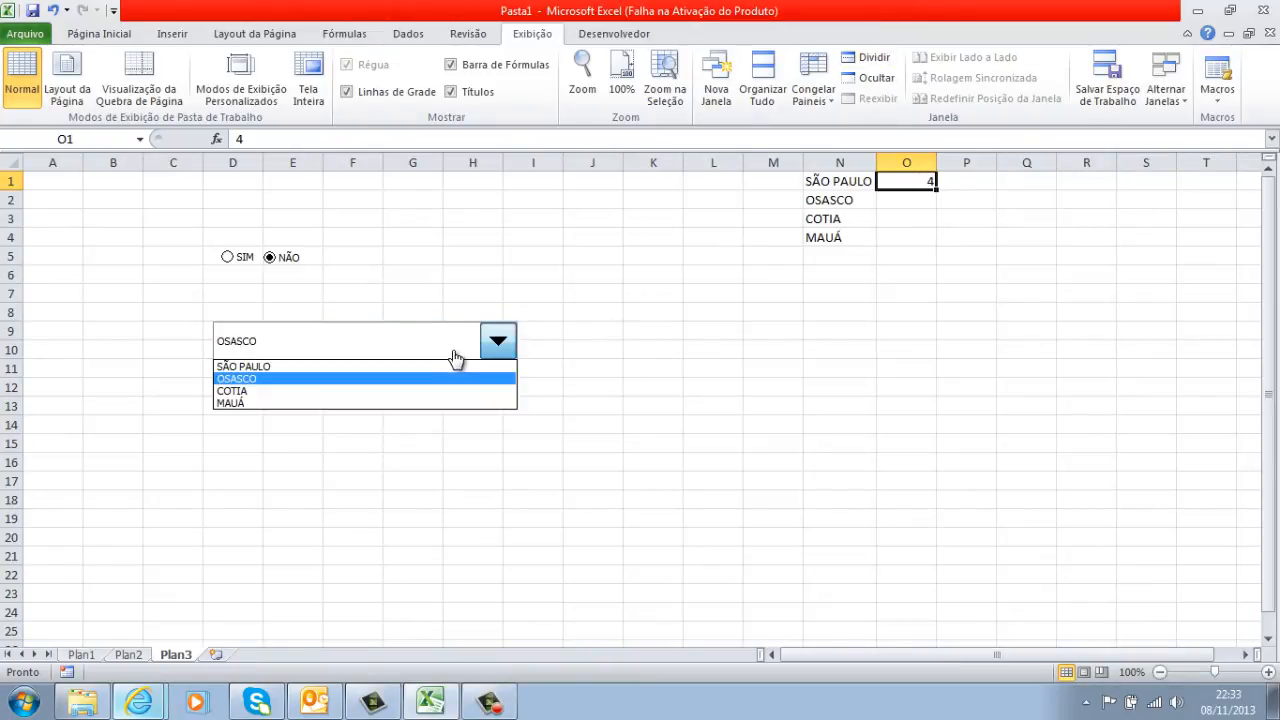
left_click(443, 376)
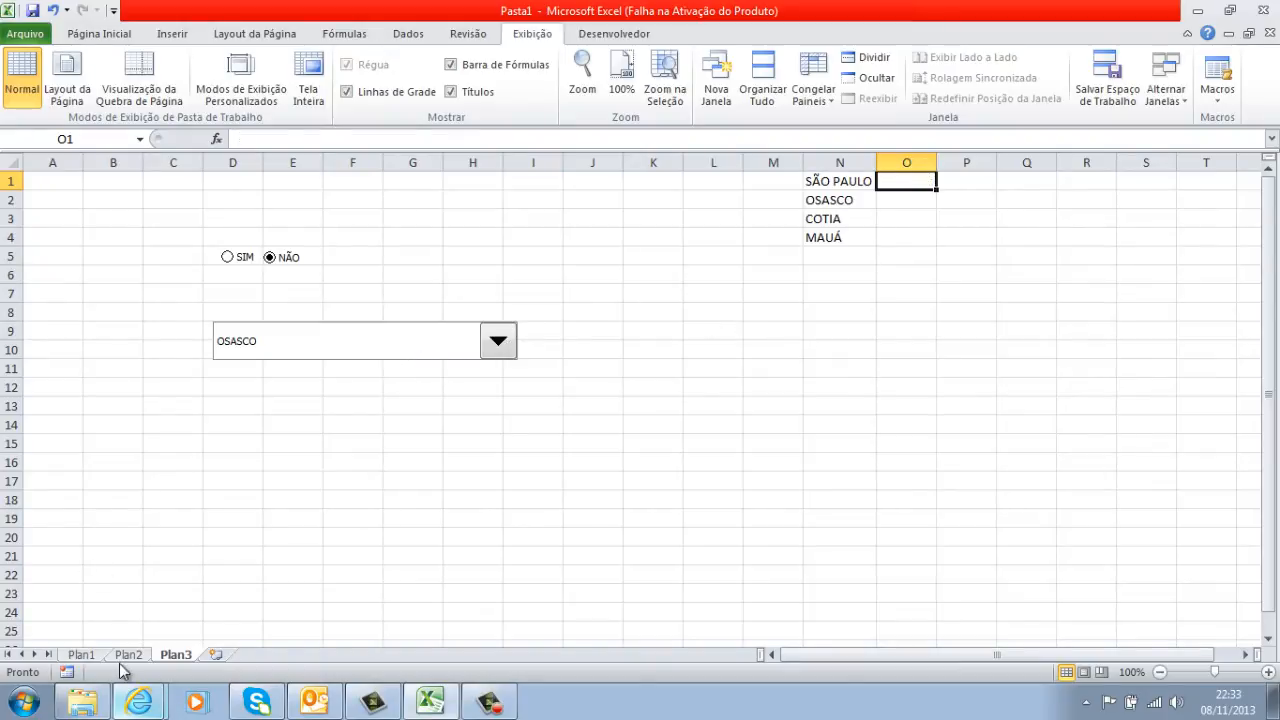
Switch to sheet Plan1 and alternate the EMPREGADO option between NÃO and SIM, ending on SIM
left_click(88, 655)
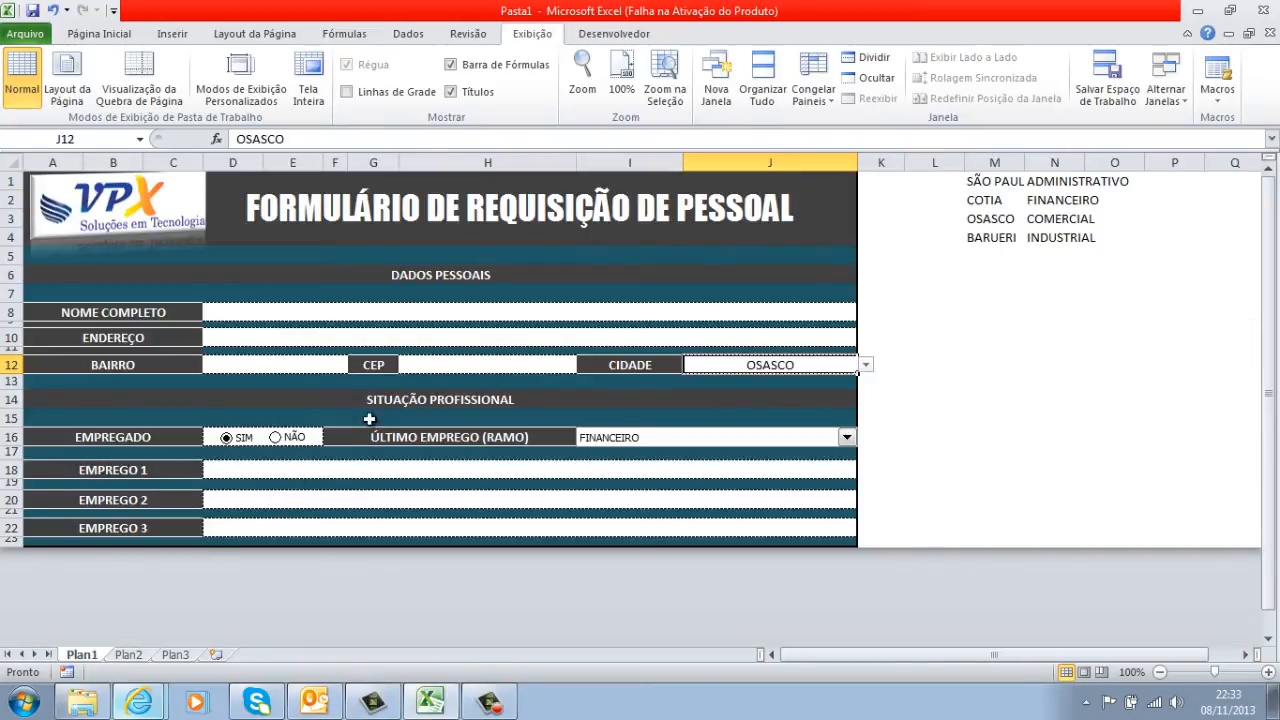
left_click(288, 438)
left_click(230, 439)
left_click(294, 438)
left_click(250, 439)
left_click(287, 439)
left_click(253, 441)
Test the ÚLTIMO EMPREGO (RAMO) combo box by choosing FINANCEIRO, and select cell L13 outside the form
left_click(793, 440)
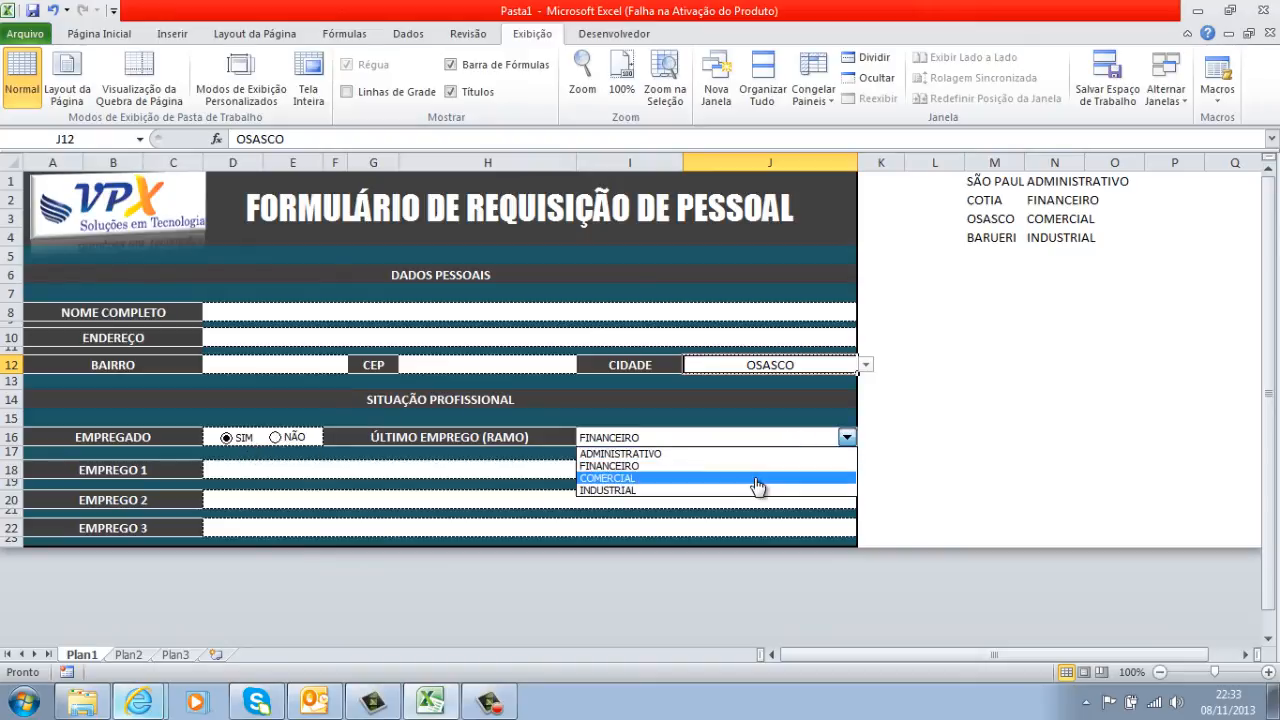
left_click(760, 468)
left_click(823, 440)
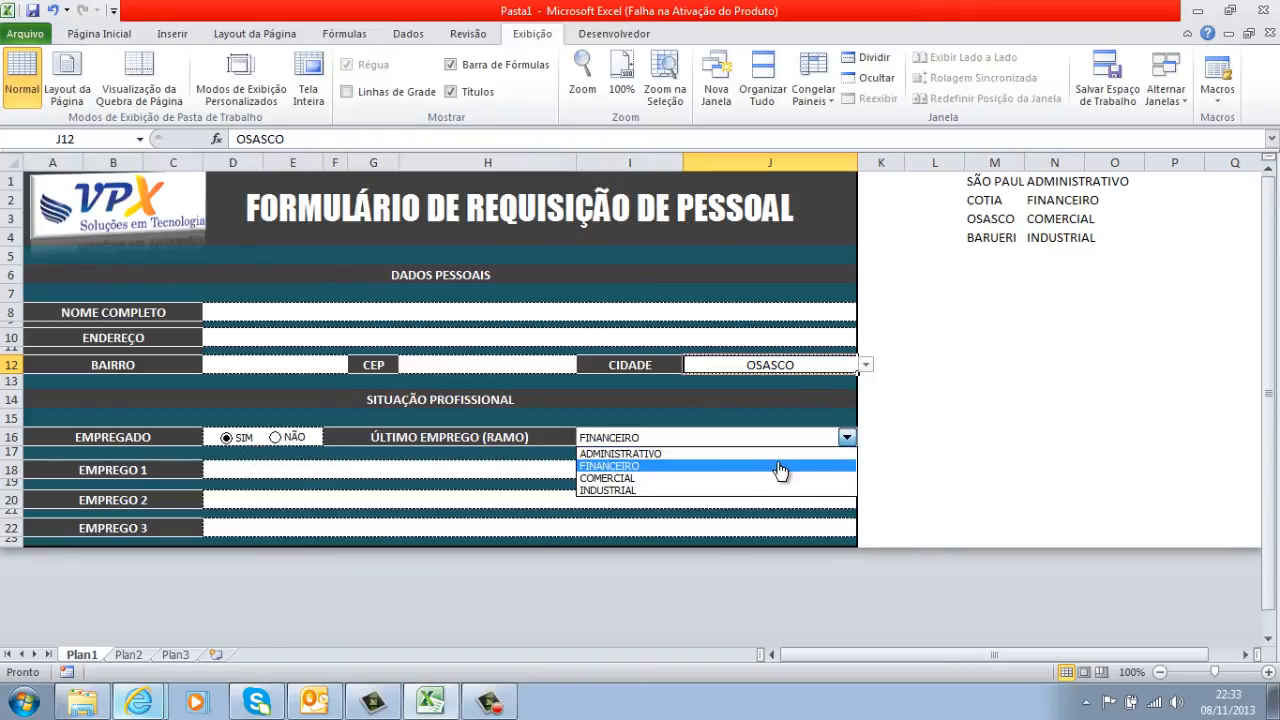
left_click(777, 466)
left_click(829, 440)
left_click(810, 468)
left_click(916, 383)
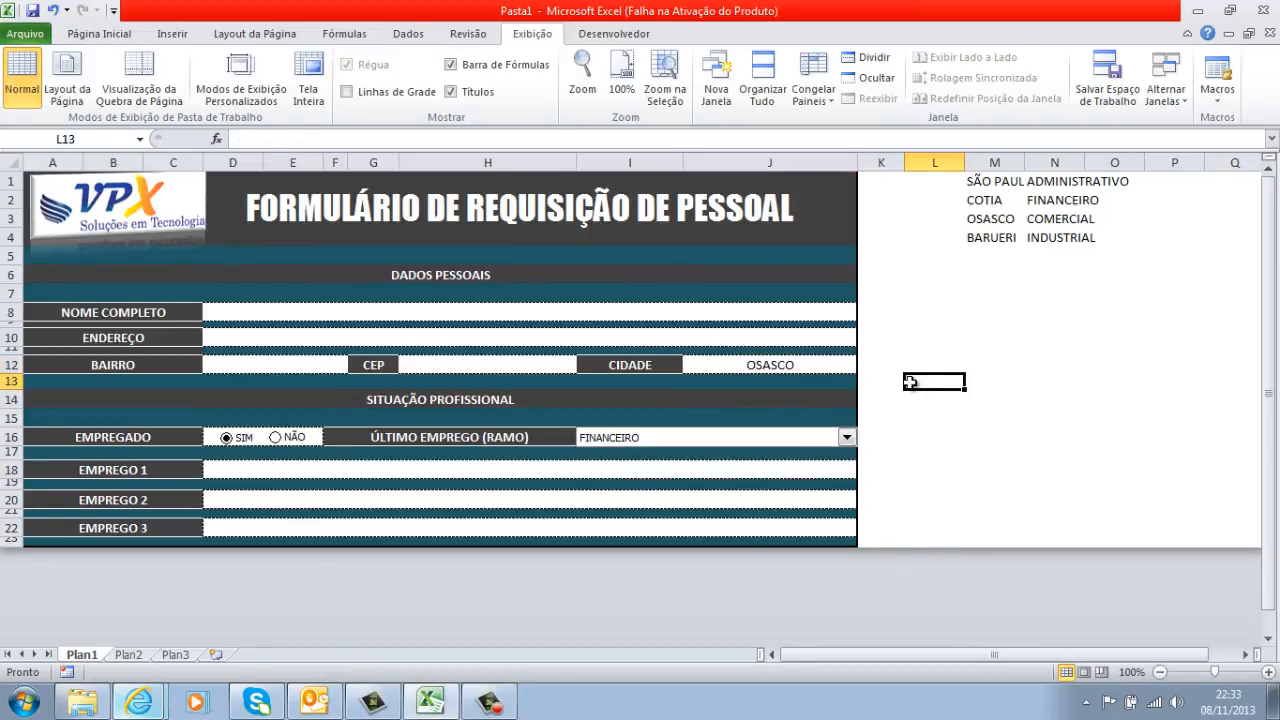
Compare the CIDADE cell's dropdown list in J12 with the ÚLTIMO EMPREGO (RAMO) combo box list
left_click(840, 363)
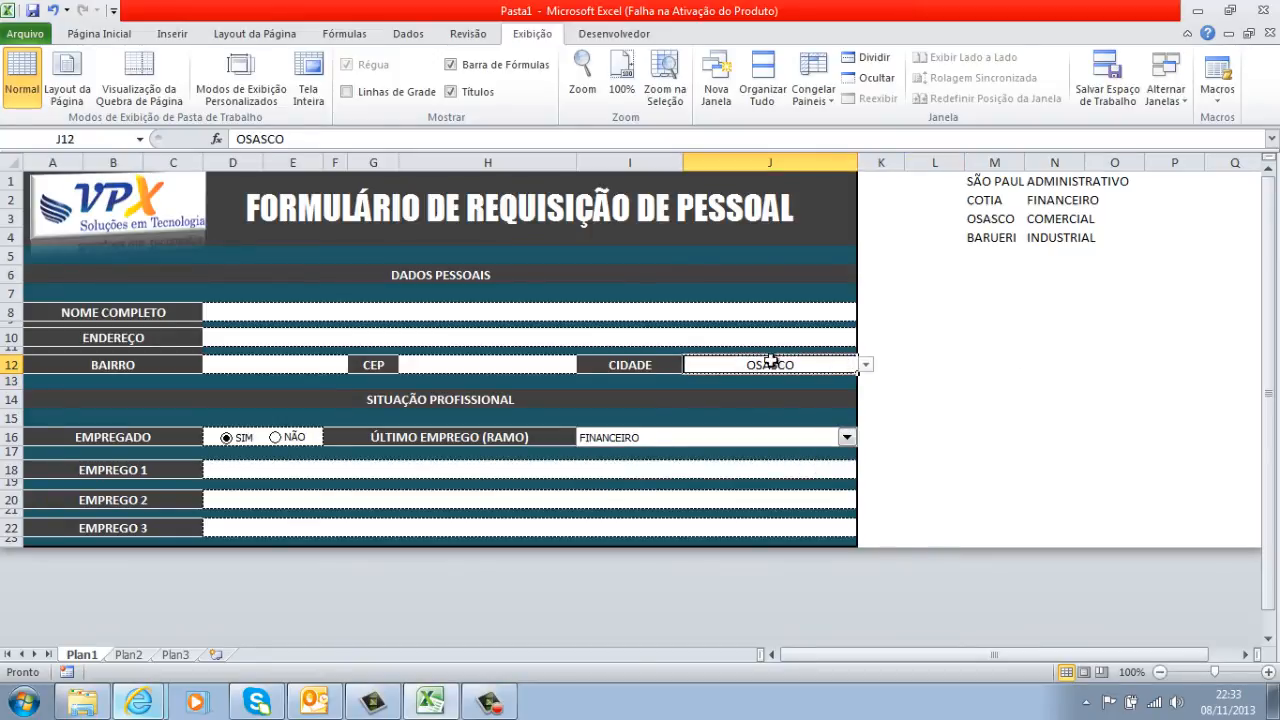
left_click(866, 366)
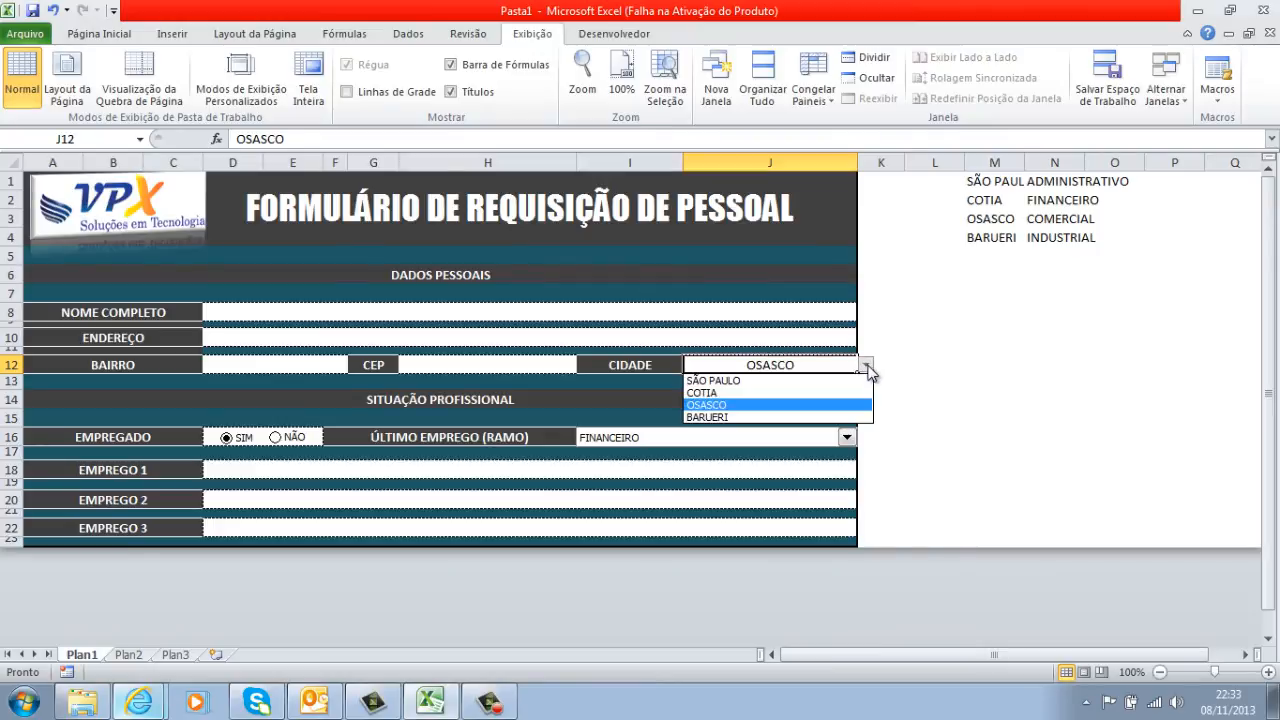
left_click(810, 362)
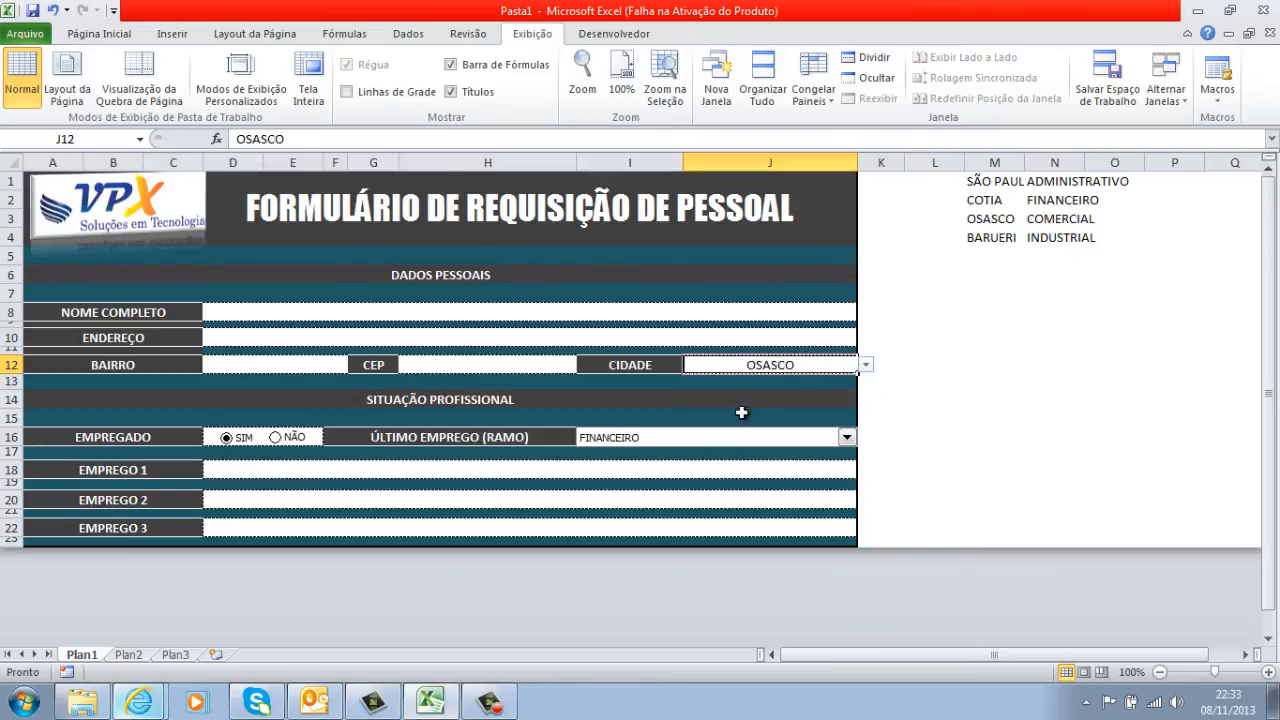
left_click(710, 440)
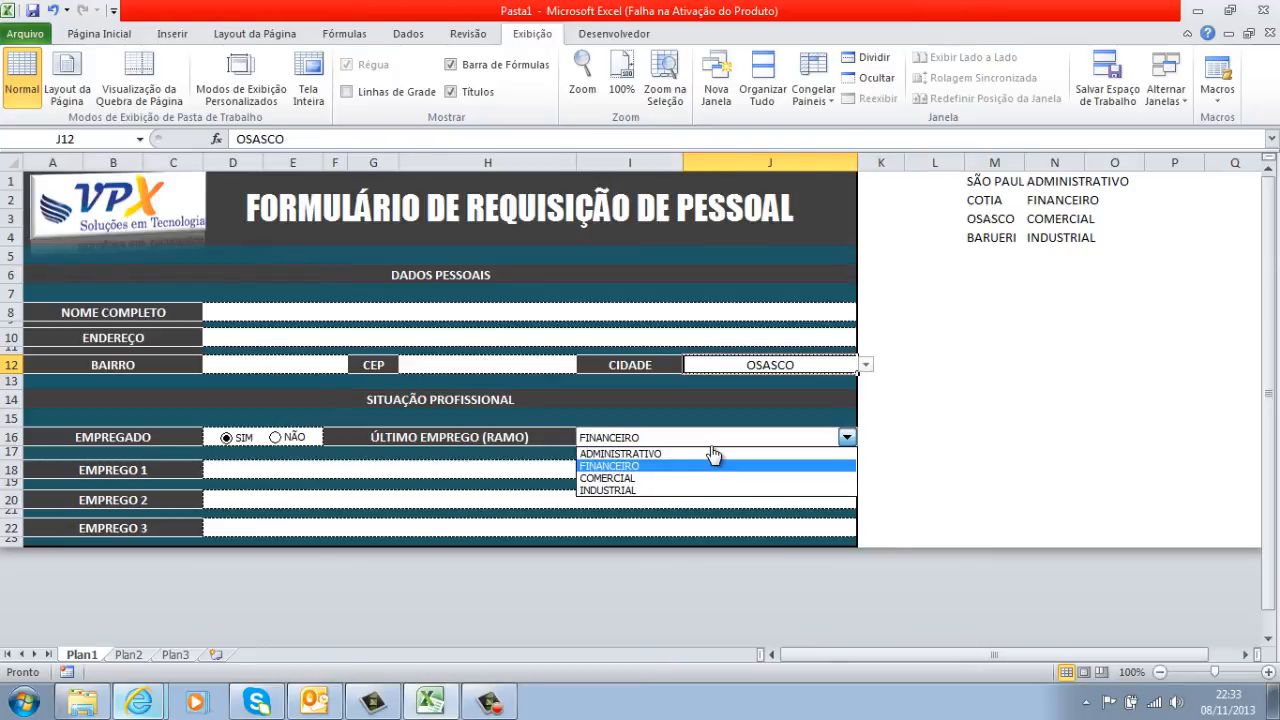
left_click(713, 441)
left_click(716, 441)
left_click(715, 441)
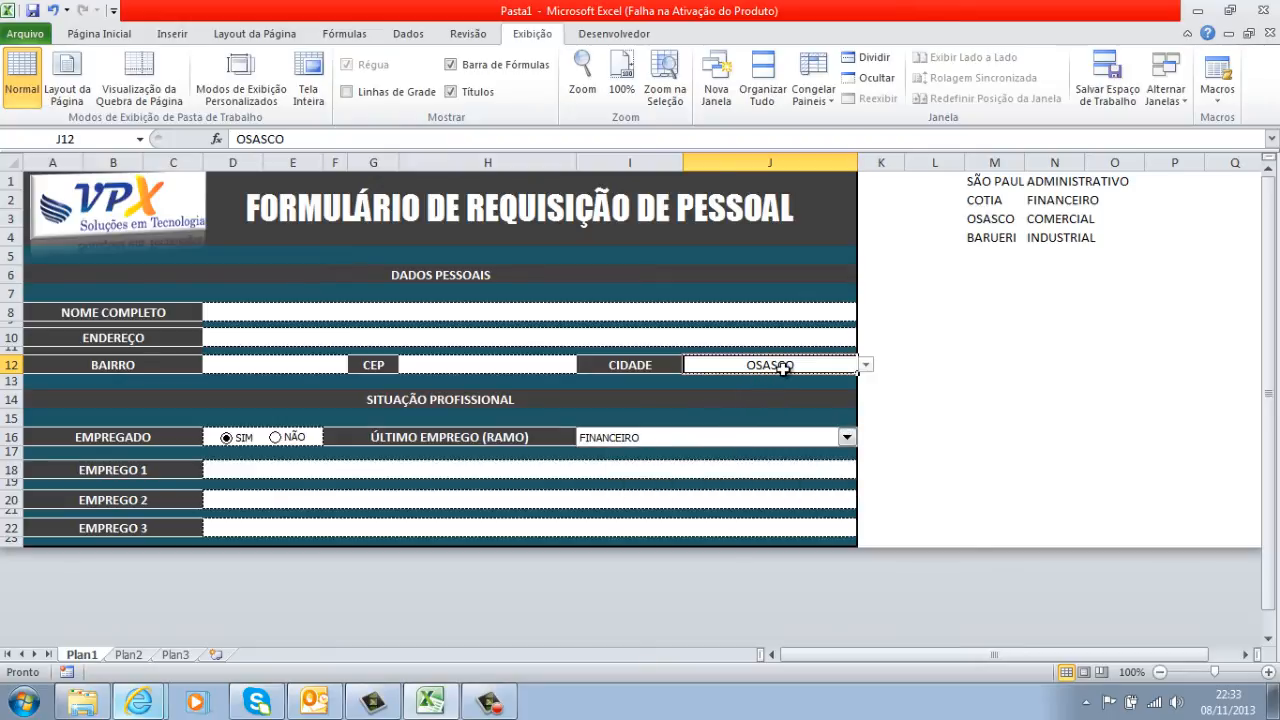
Try to enter the unlisted text JKJJKHJKHKHJHJKKJ in the CIDADE cell J12 and return to editing the entry
type("J")
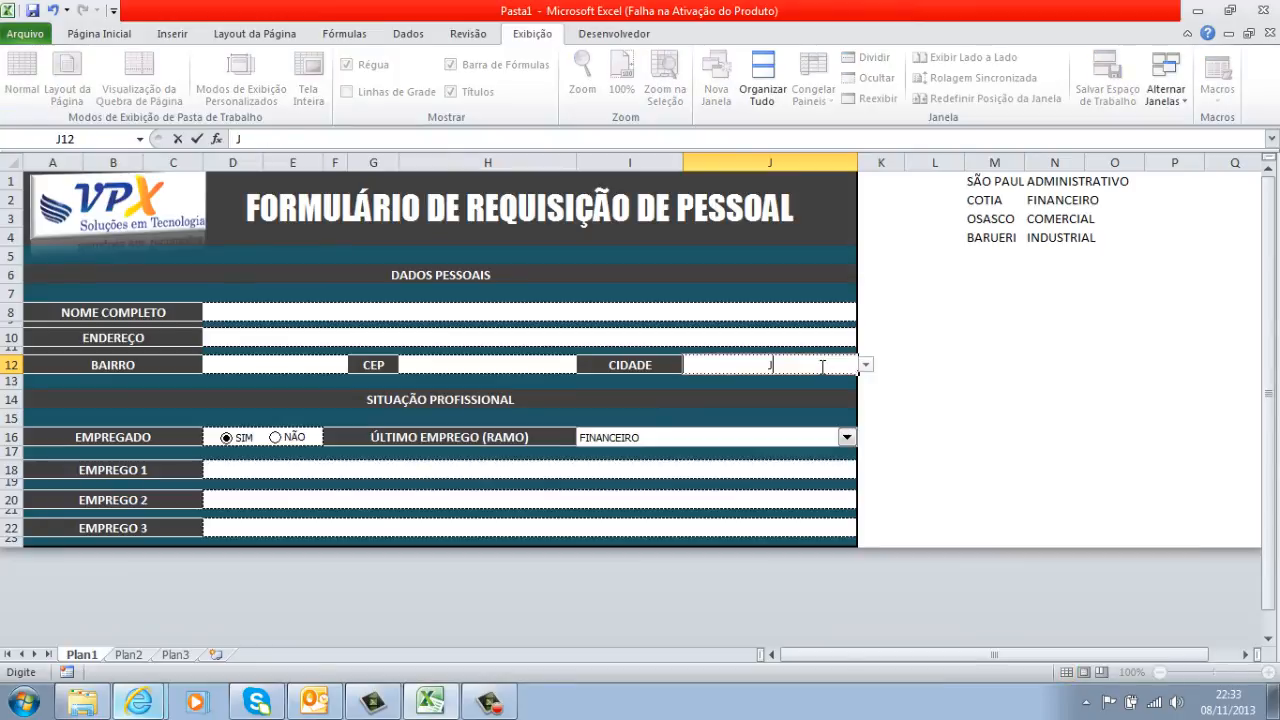
type("KJJKHJKHKHJHJKKJ")
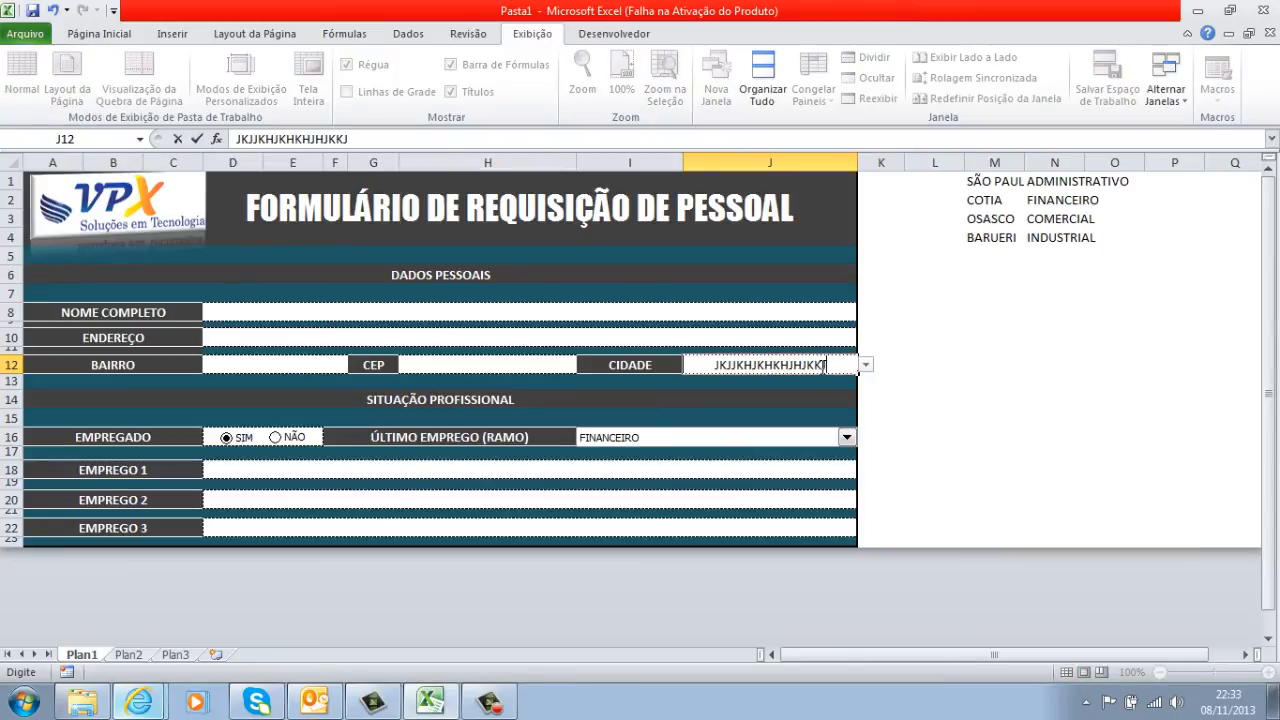
key("Return")
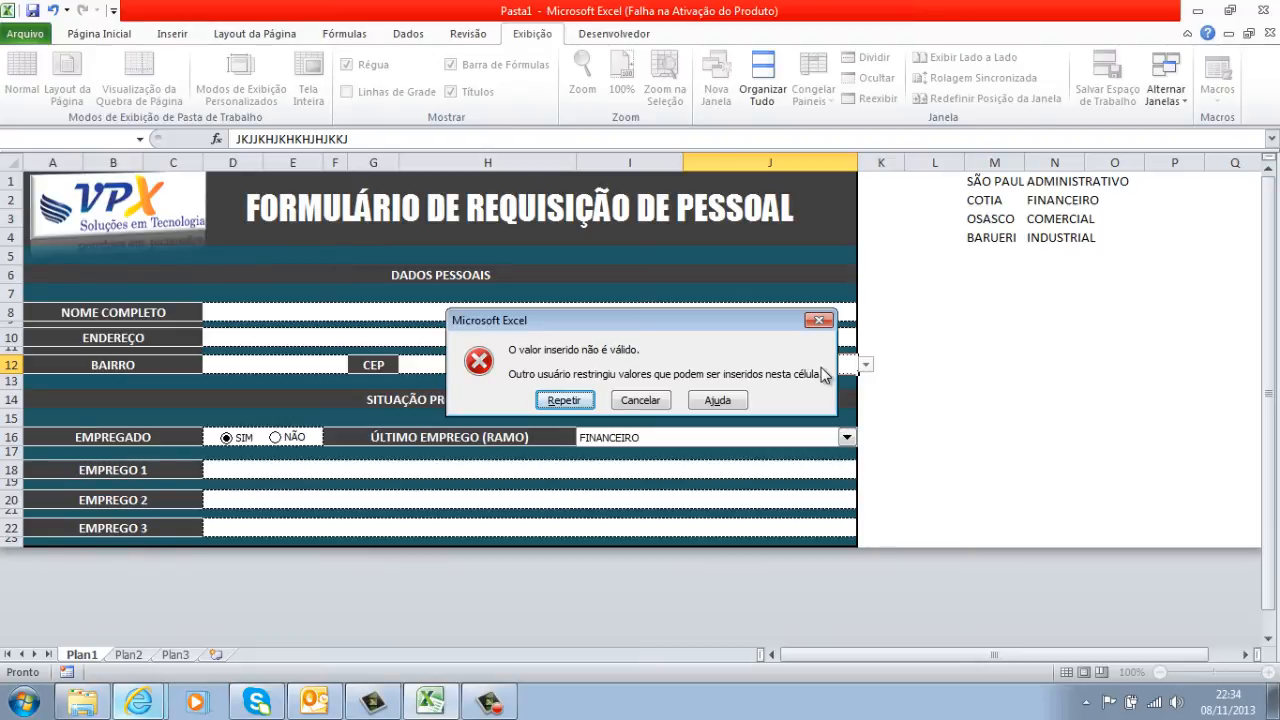
key("Return")
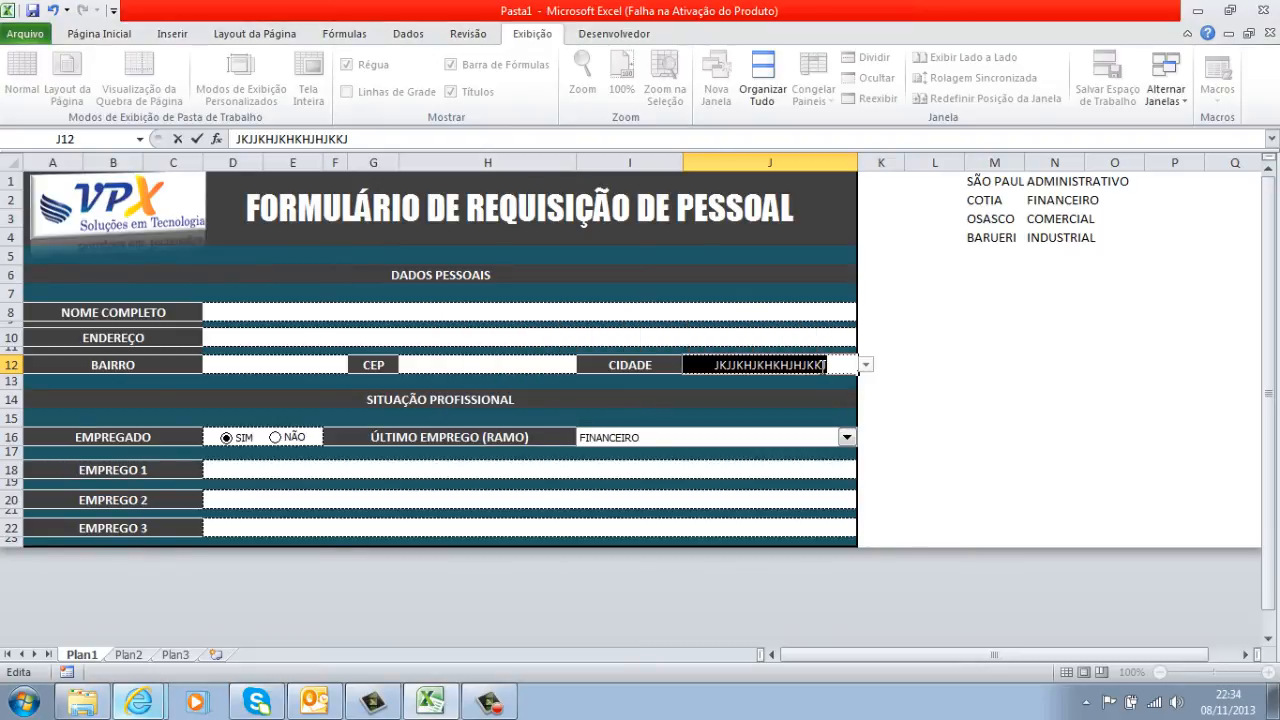
Enter COTIA in the CIDADE cell J12 and check it against the cell's city list
type("COTIA")
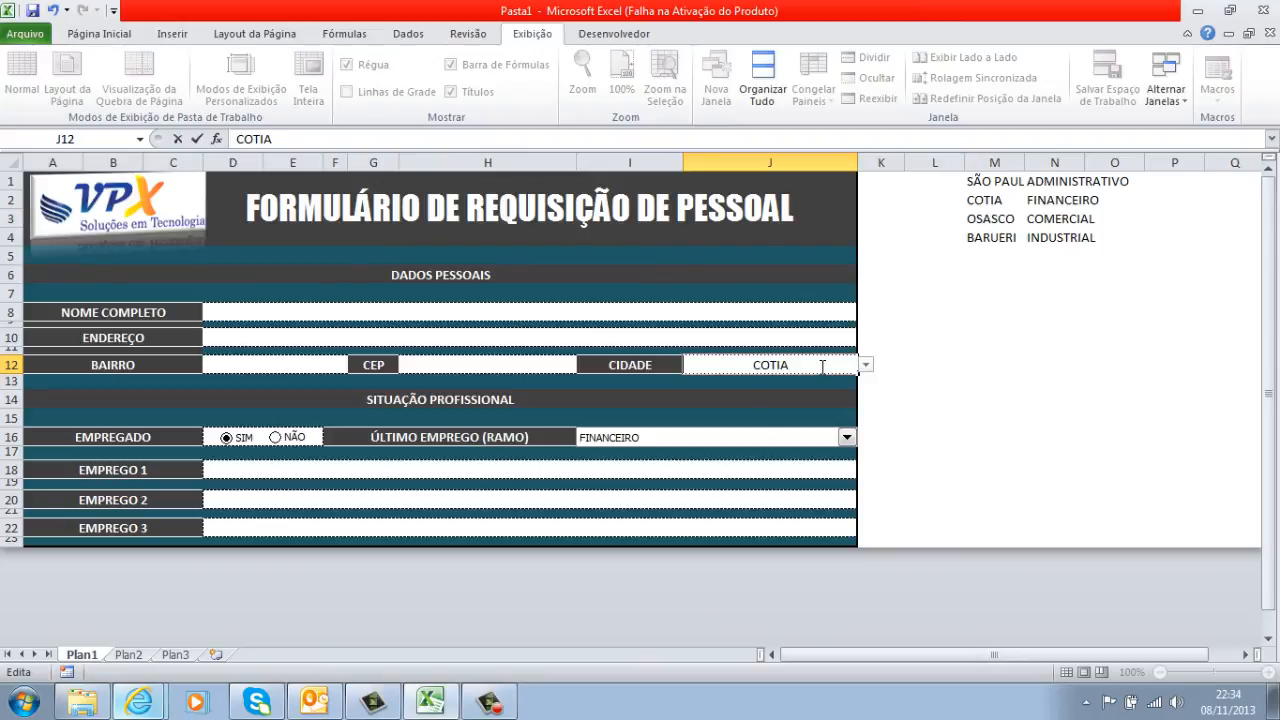
key("Return")
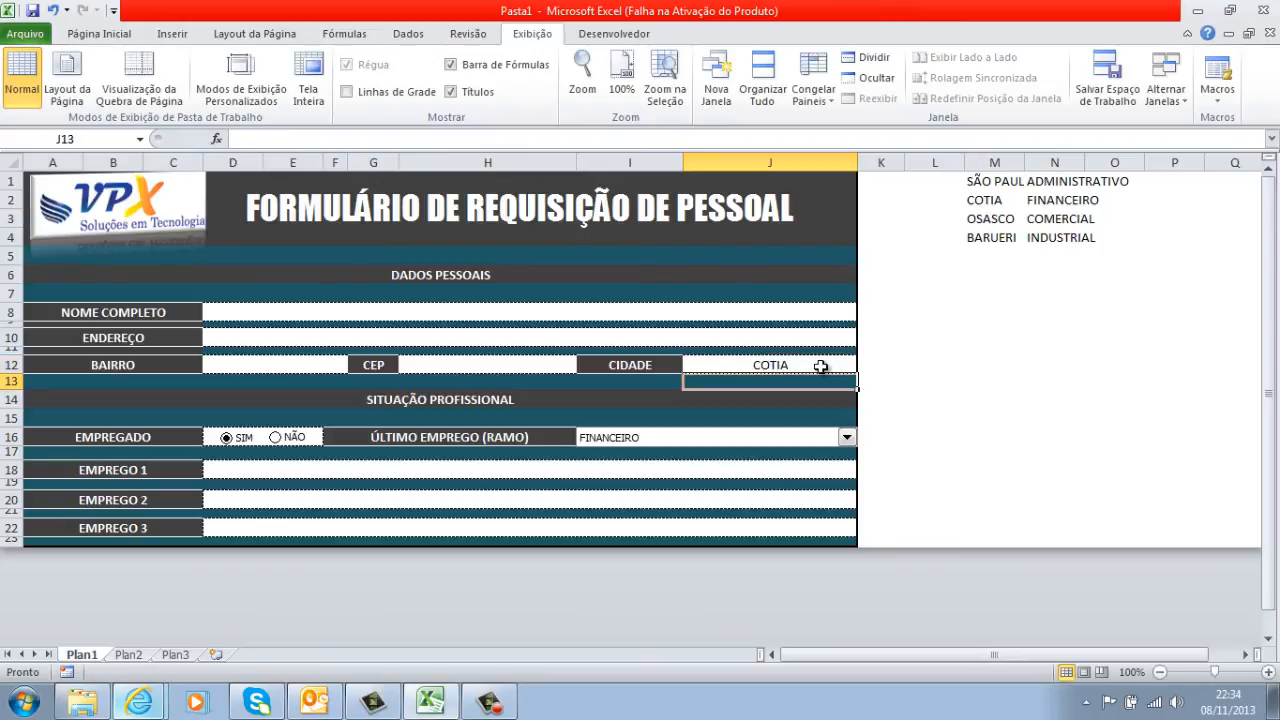
left_click(843, 362)
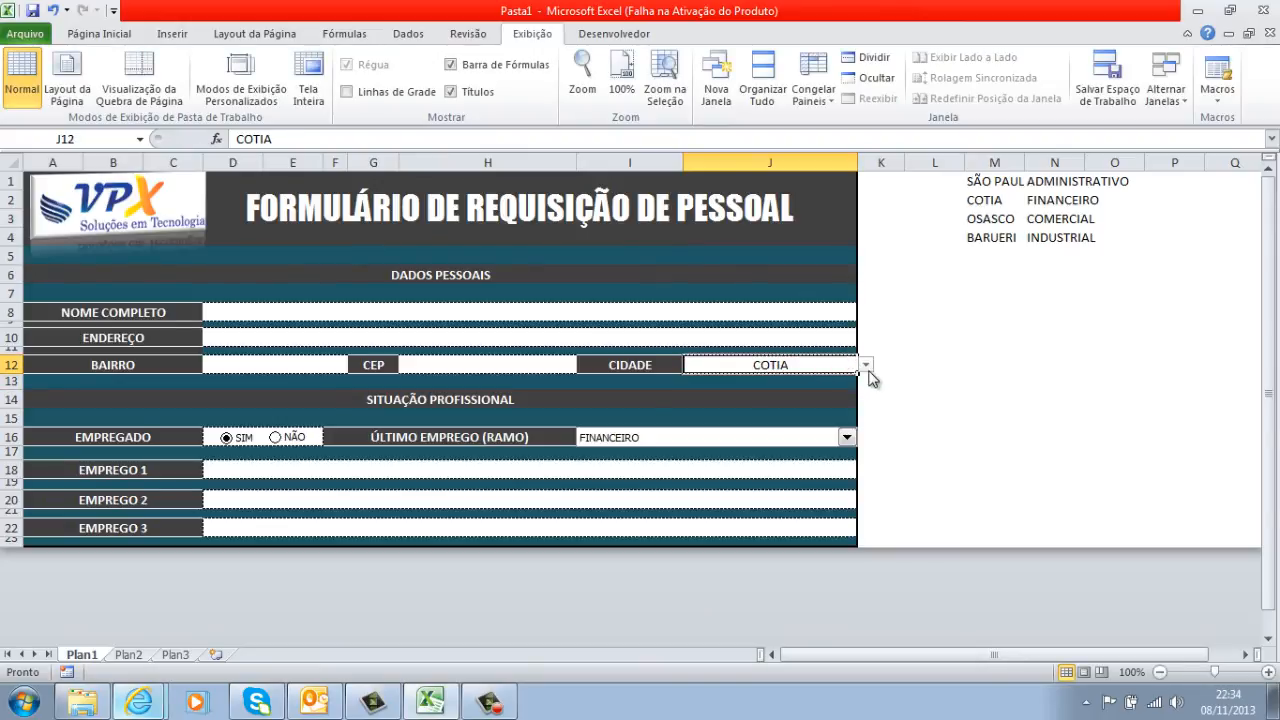
left_click(866, 366)
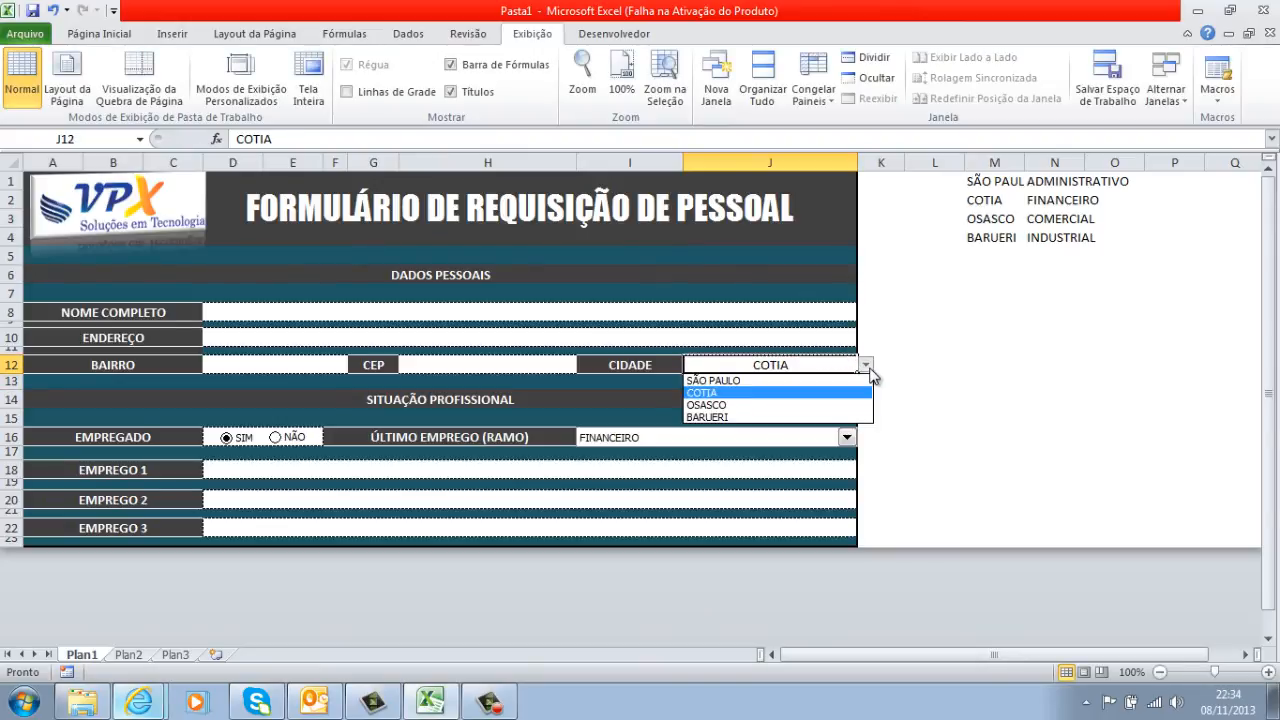
left_click(790, 366)
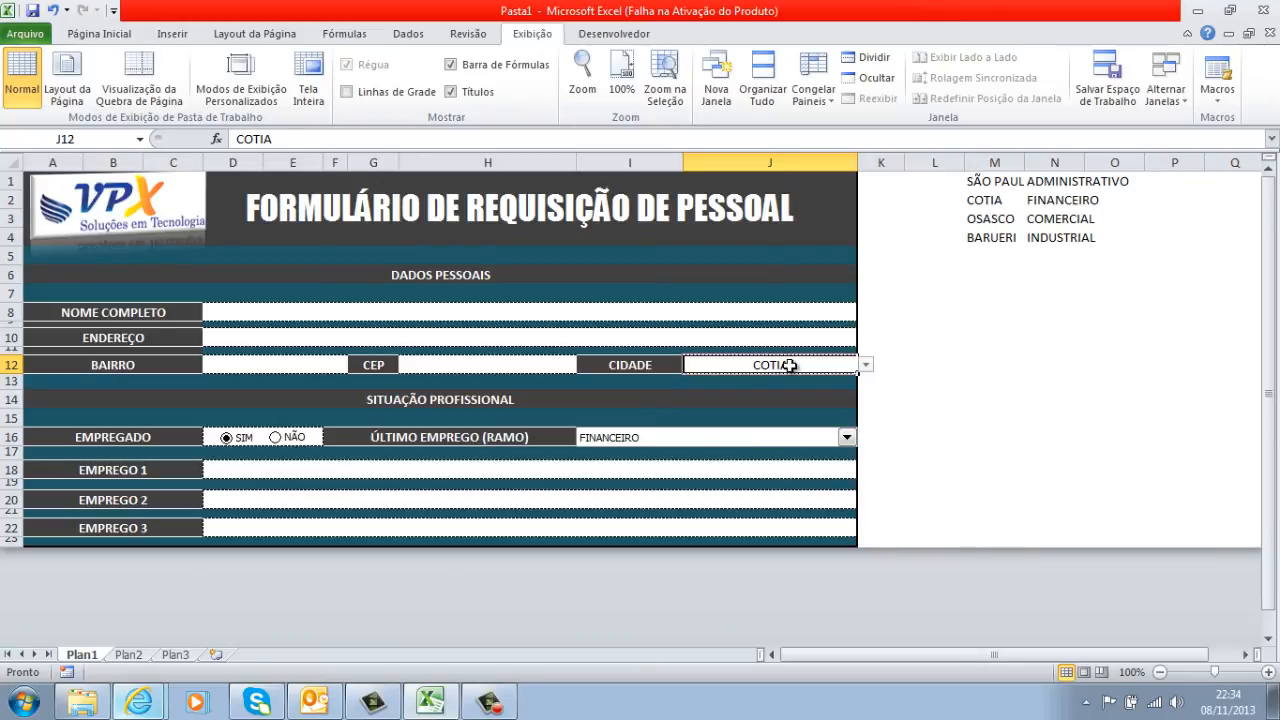
Try to replace the CIDADE entry with the unlisted text JKHJKGH, retry it, and cancel the entry
double_click(790, 366)
left_click_drag(790, 366, 699, 365)
type("JKHJKGH")
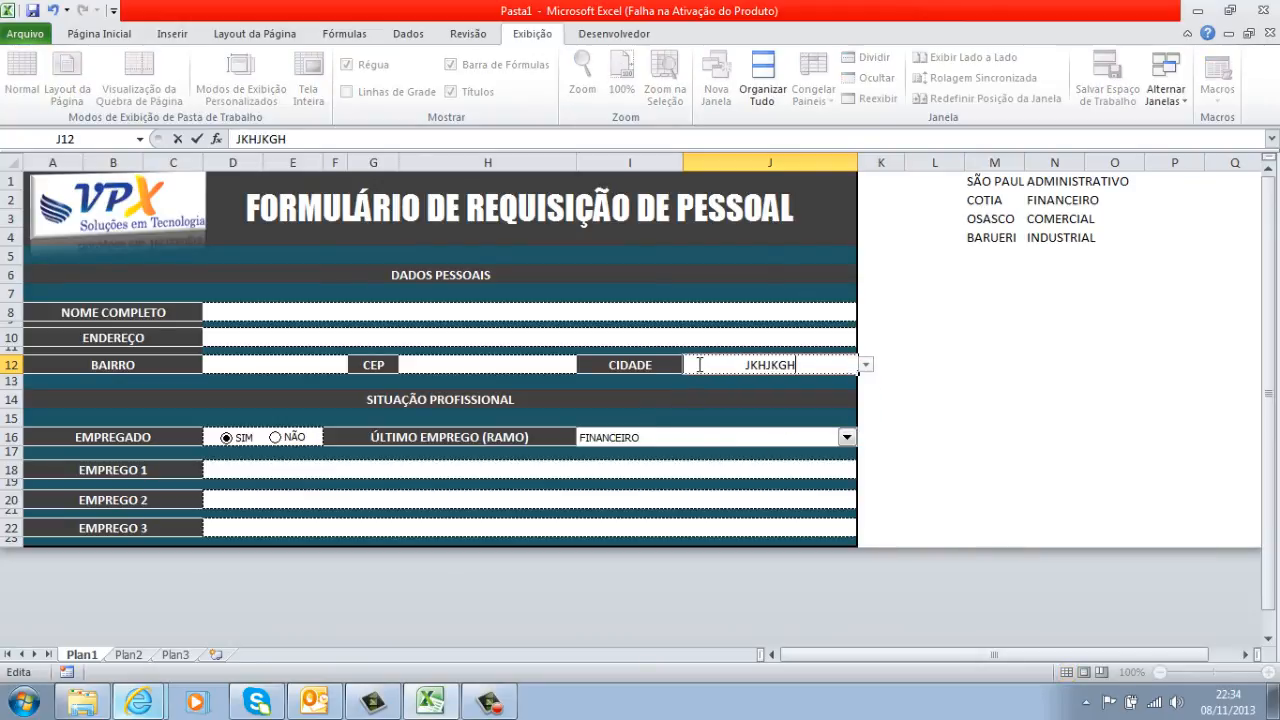
key("Return")
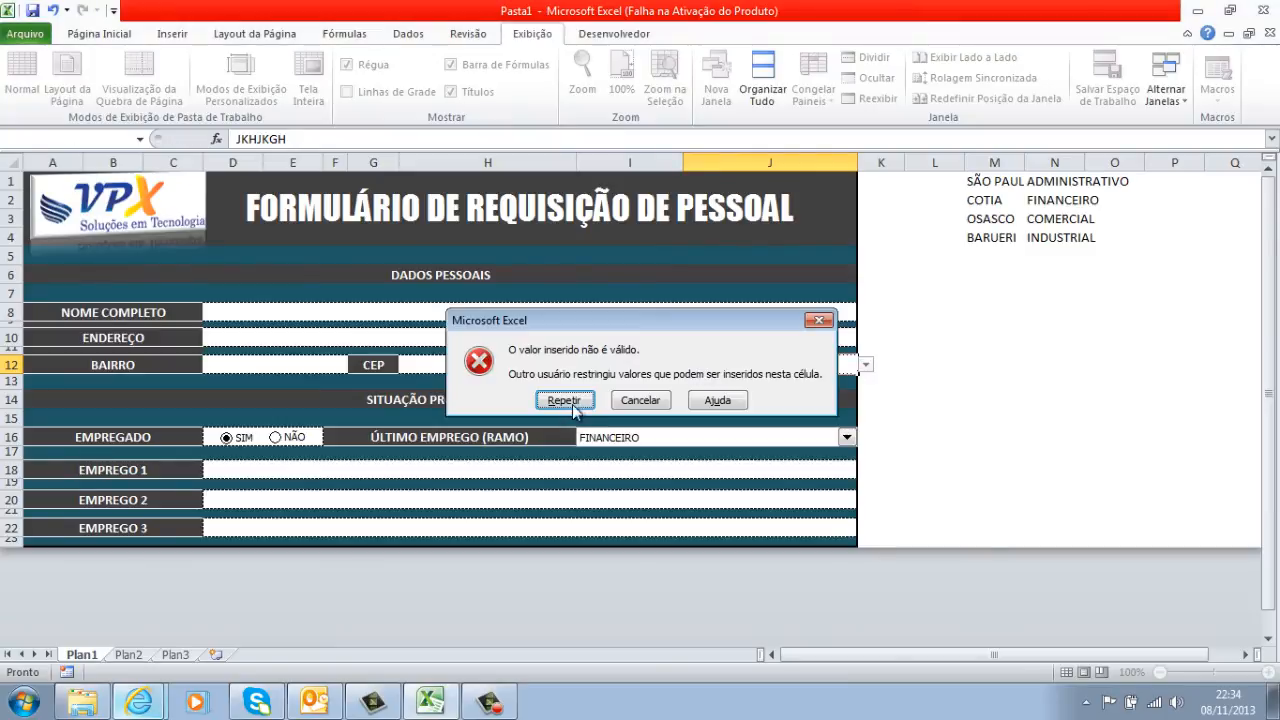
left_click(565, 400)
key("Return")
left_click(565, 400)
key("Return")
left_click(622, 400)
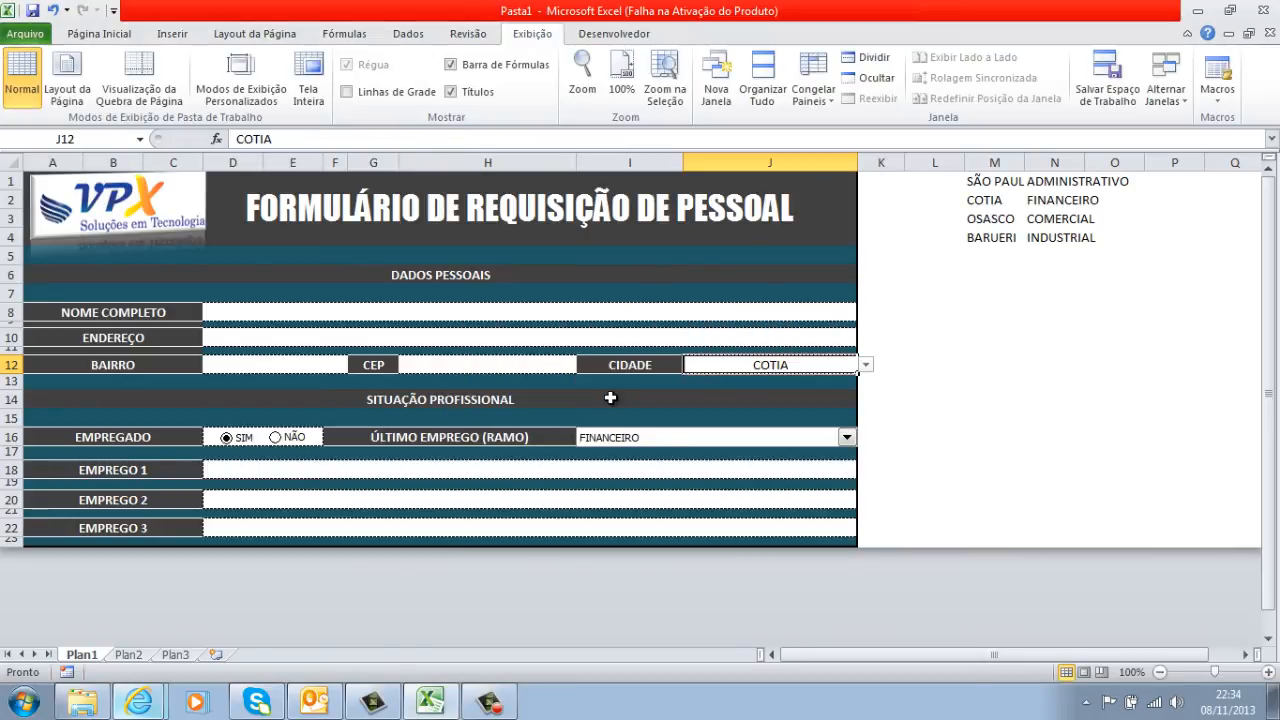
Examine how the choices in the CIDADE cell's list and the ÚLTIMO EMPREGO (RAMO) combo box are presented
left_click(778, 413)
left_click(843, 368)
left_click(866, 366)
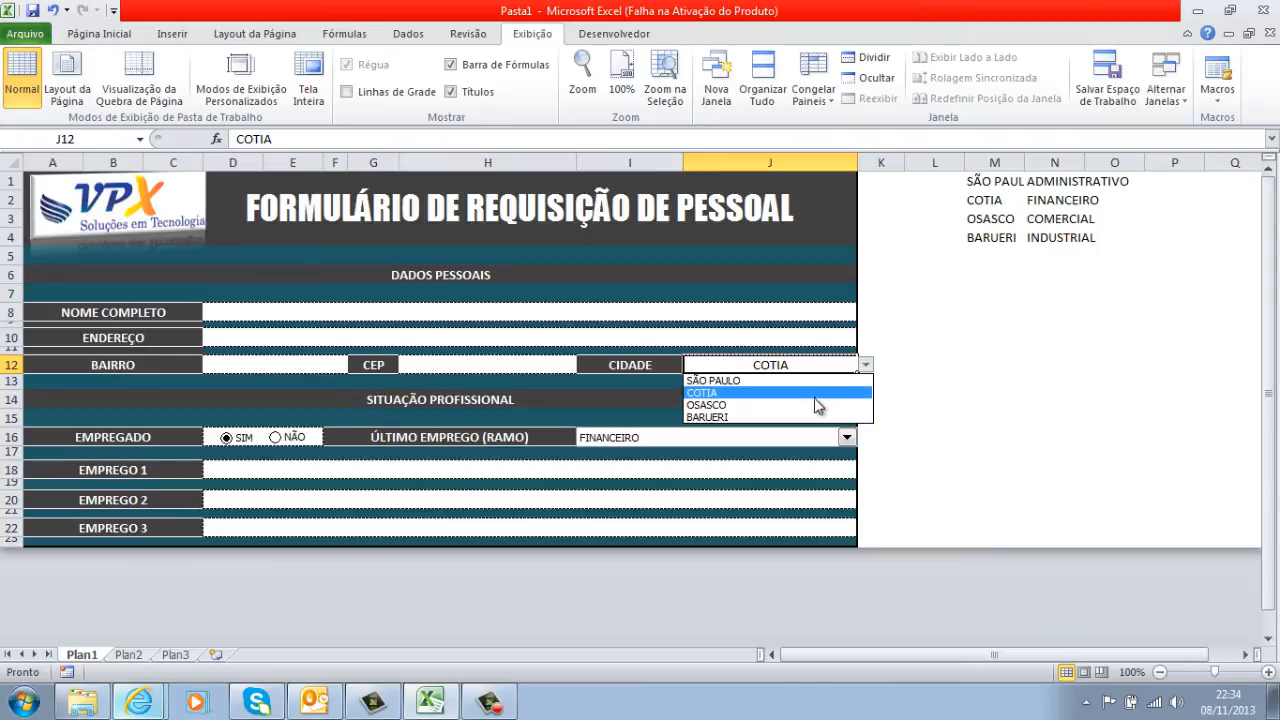
left_click(782, 438)
left_click(785, 444)
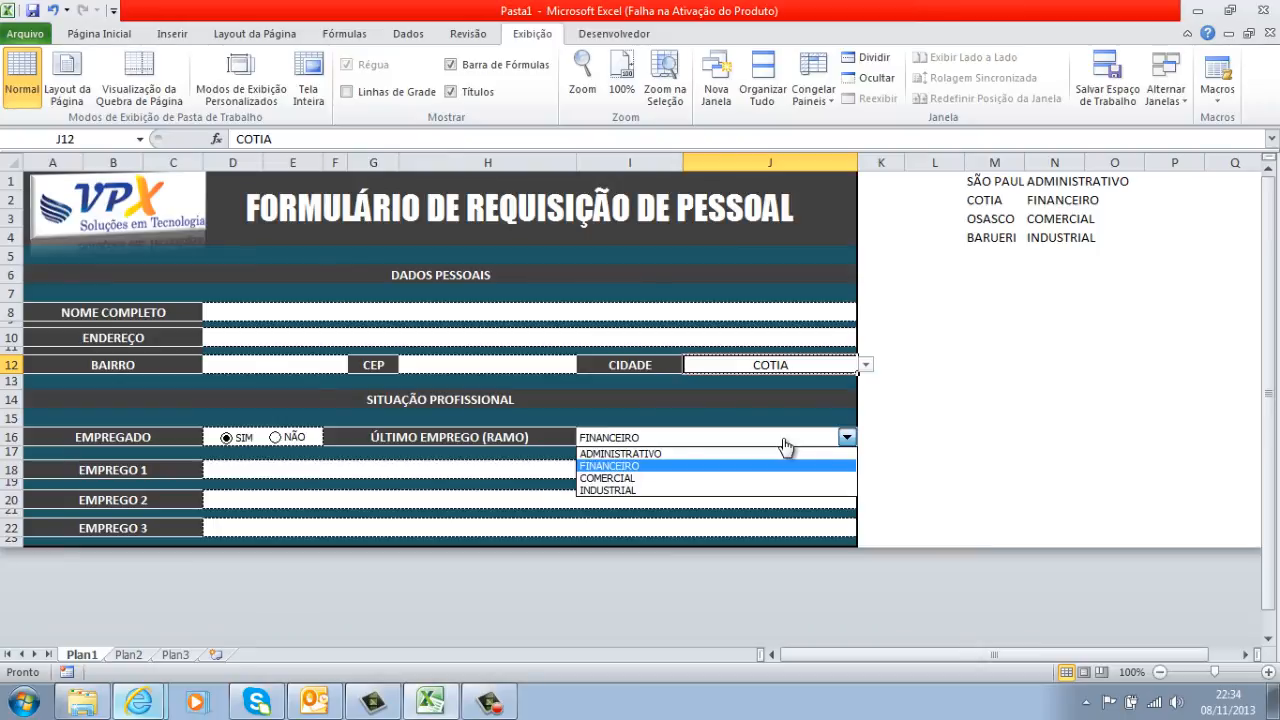
left_click(826, 367)
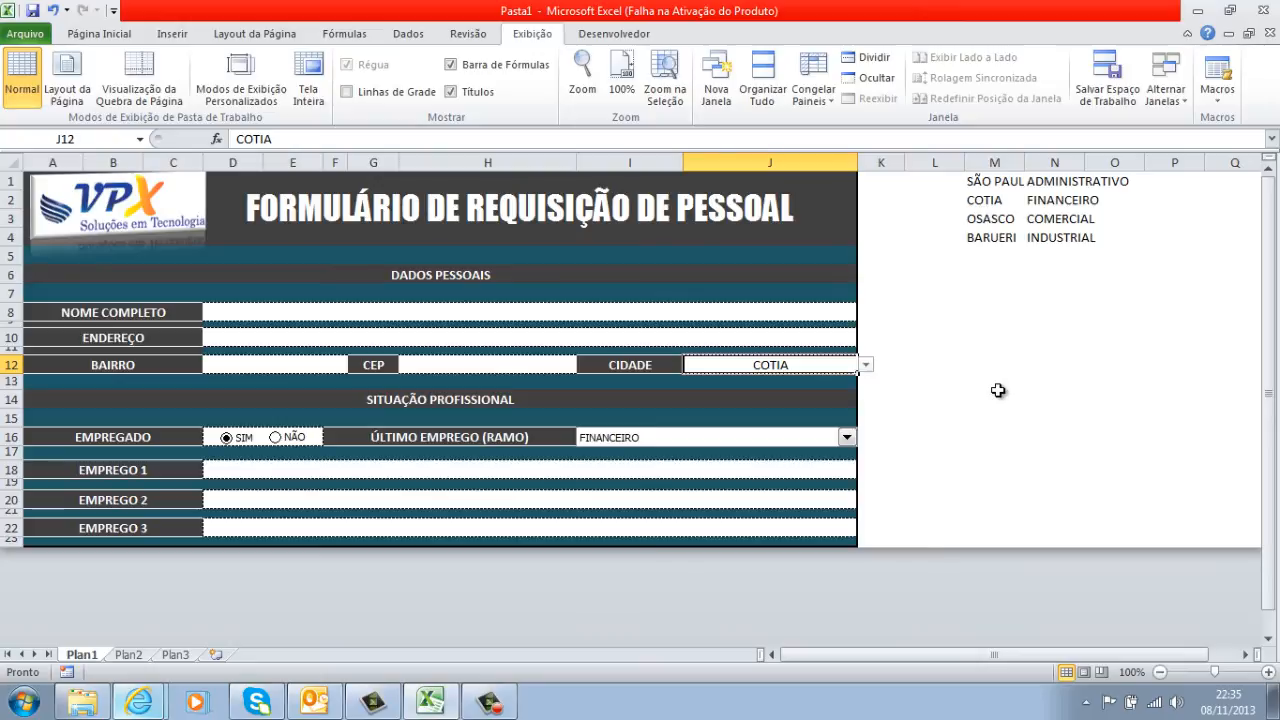
Choose SÃO PAULO and finally BARUERI from the CIDADE cell's list in J12
left_click(866, 365)
left_click(795, 425)
left_click(862, 366)
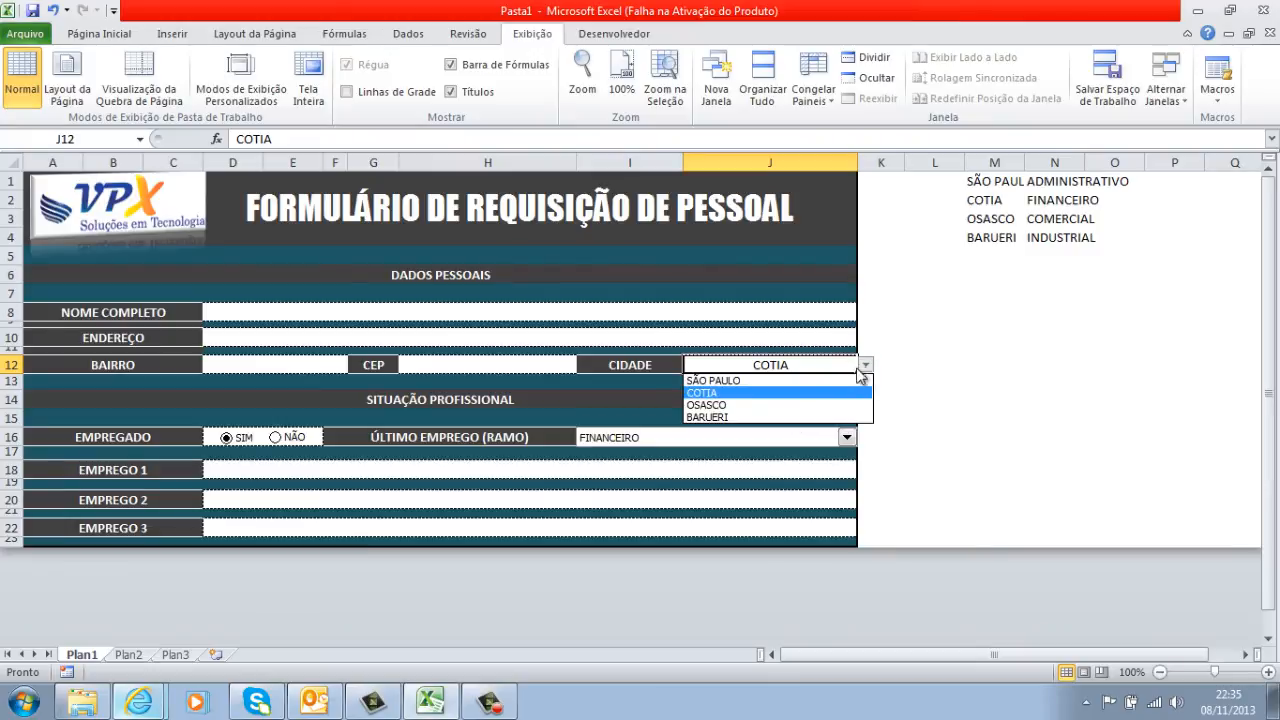
left_click(797, 381)
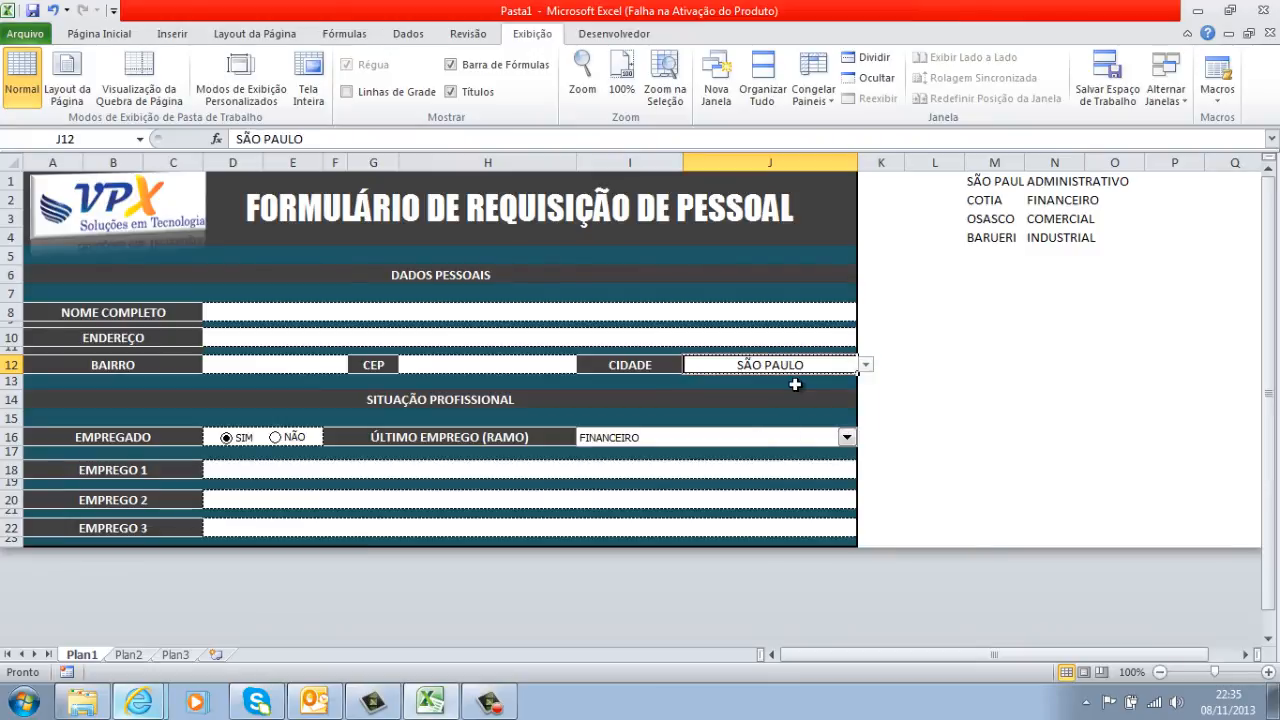
left_click(866, 366)
left_click(816, 418)
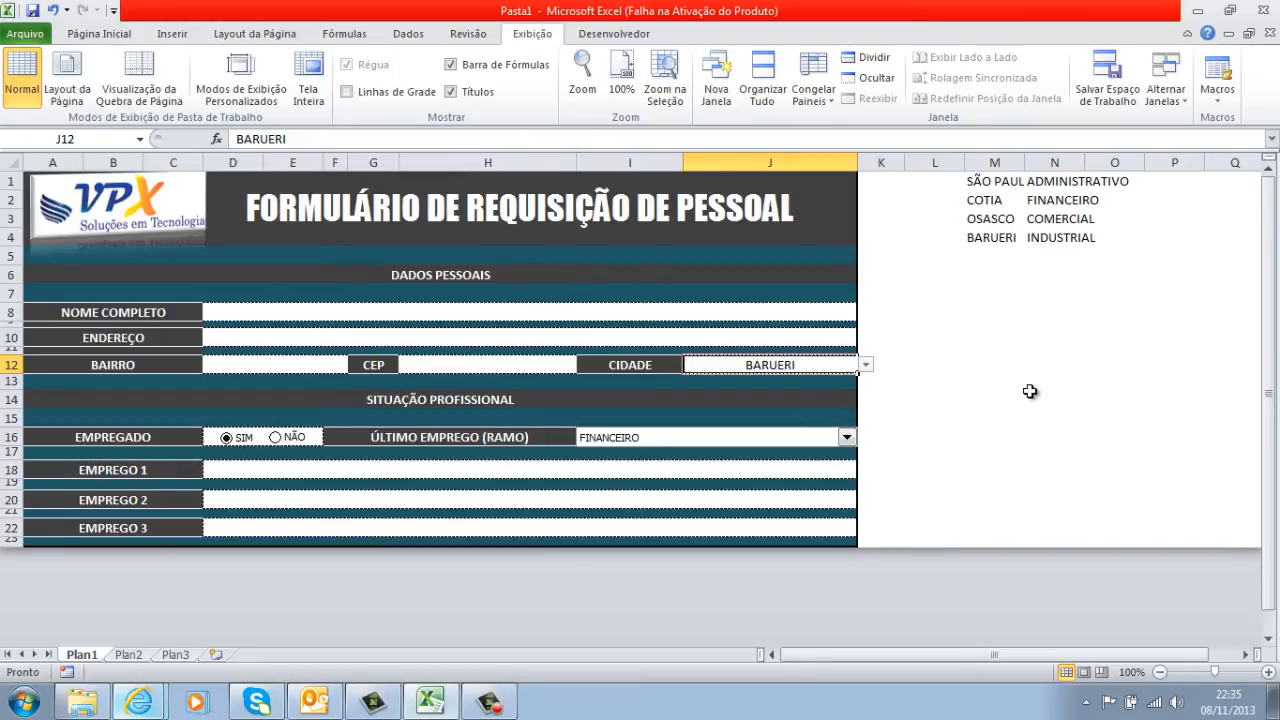
Locate the Validação de Dados tool and read its description with the CIDADE cell selected
left_click(124, 36)
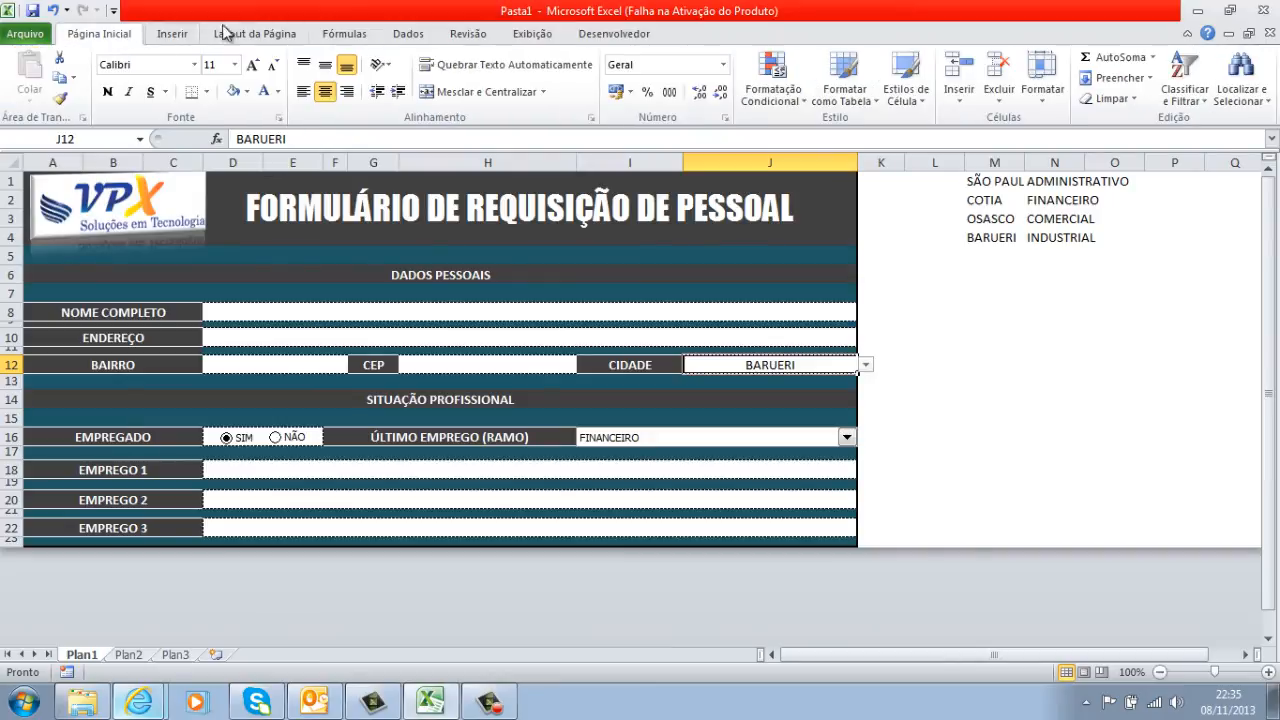
left_click(401, 35)
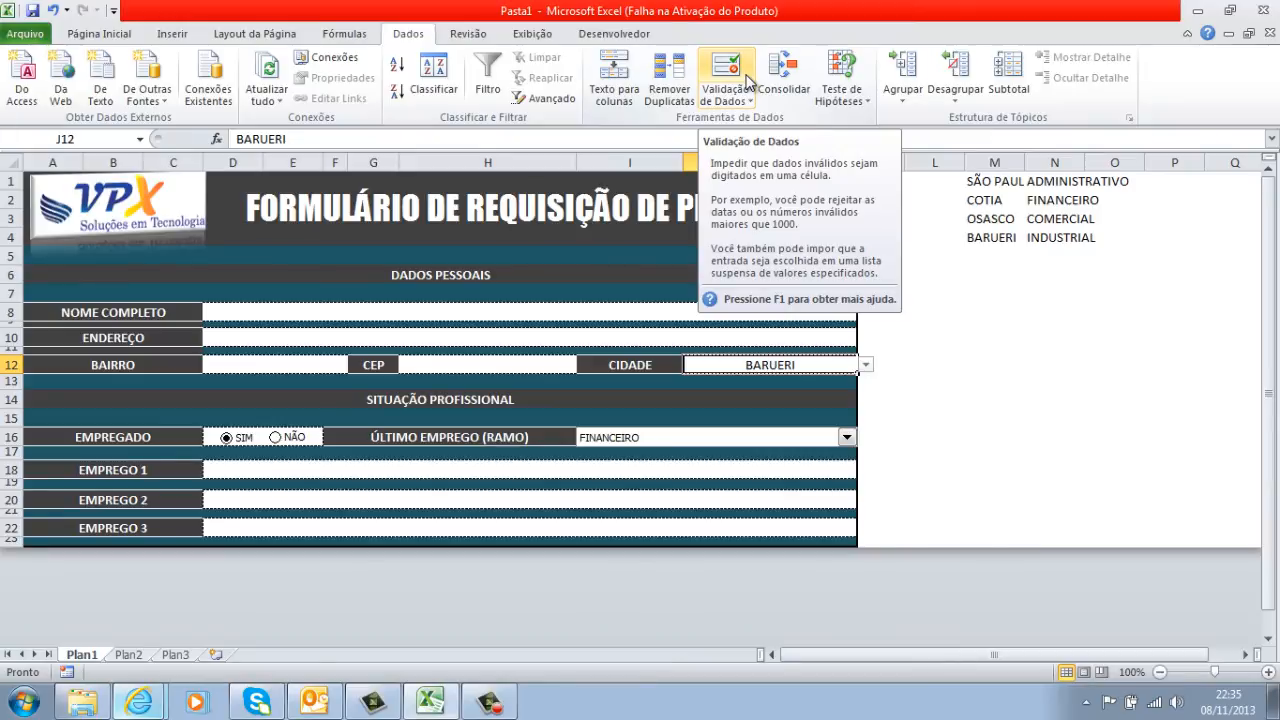
left_click(1057, 366)
left_click(958, 364)
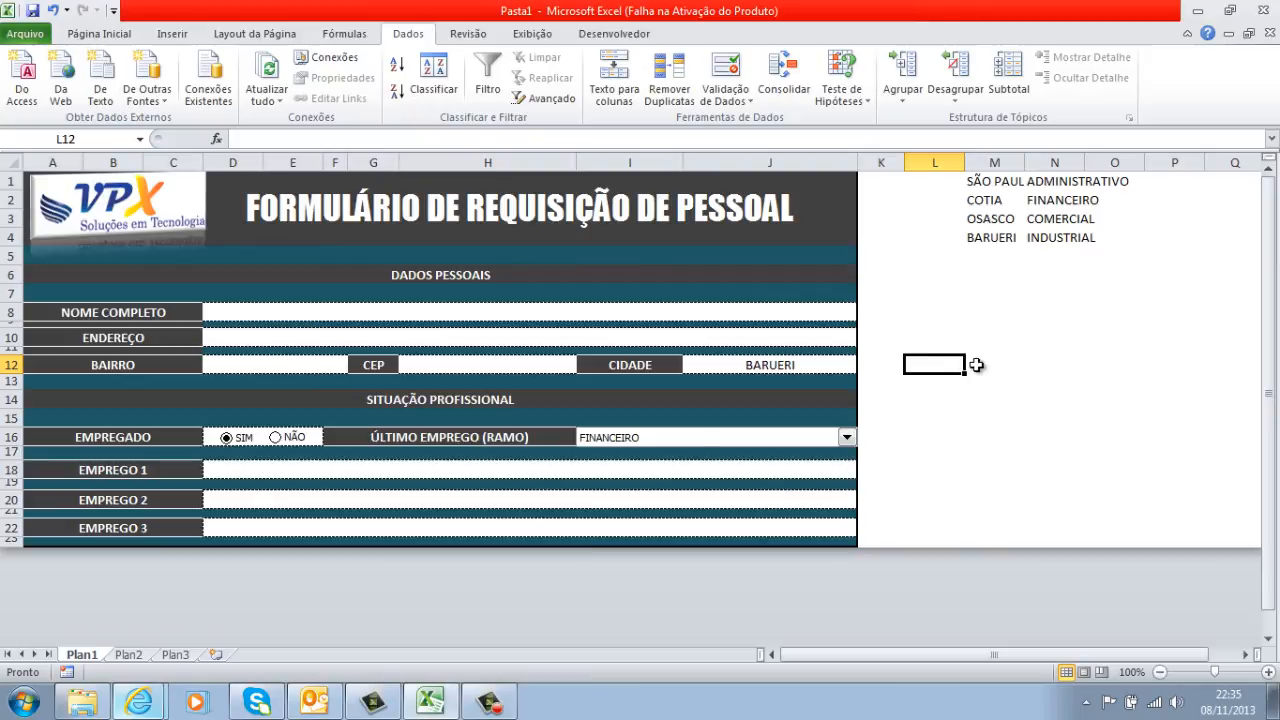
left_click(940, 352)
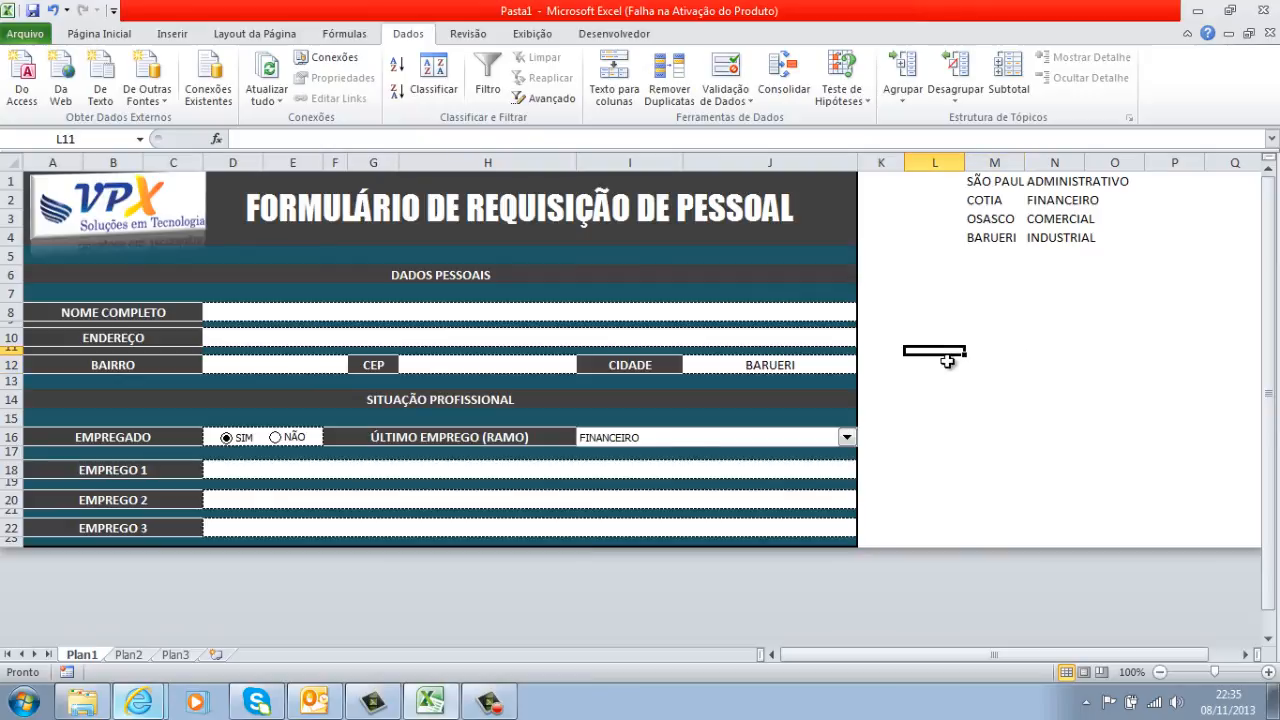
left_click(947, 362)
left_click(991, 362)
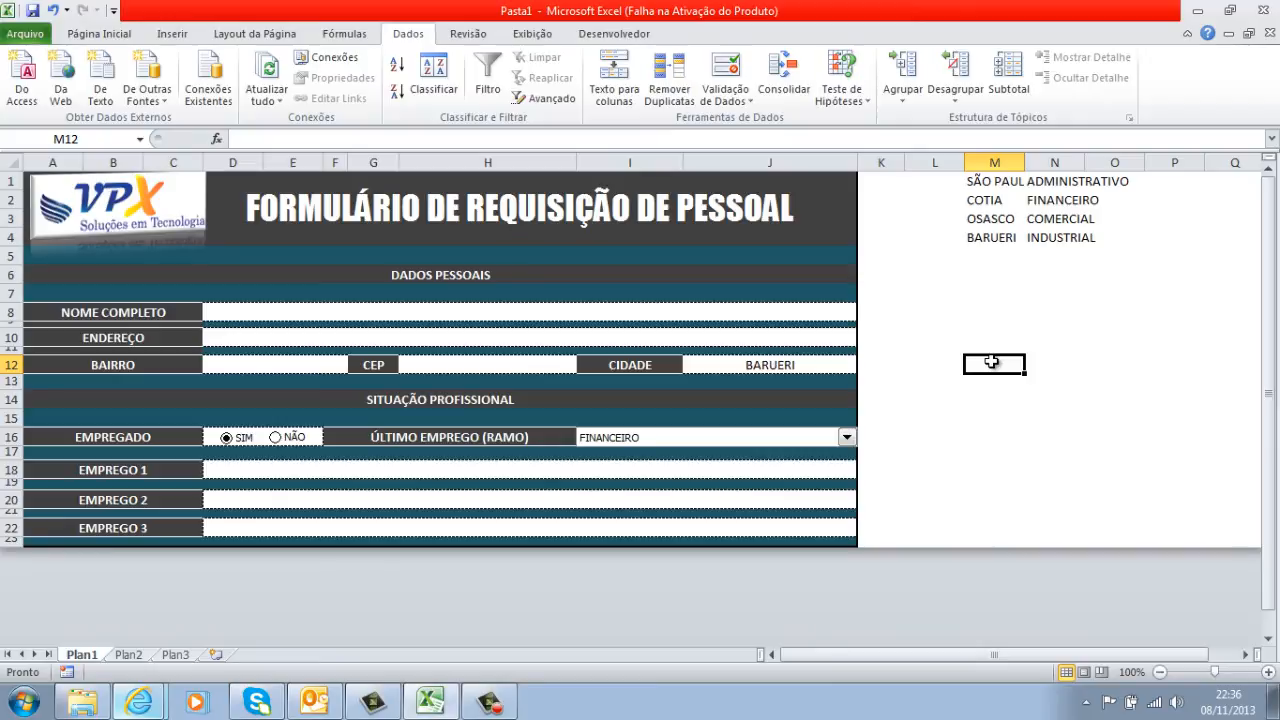
Choose COTIA from the CIDADE cell's list in J12
left_click(805, 365)
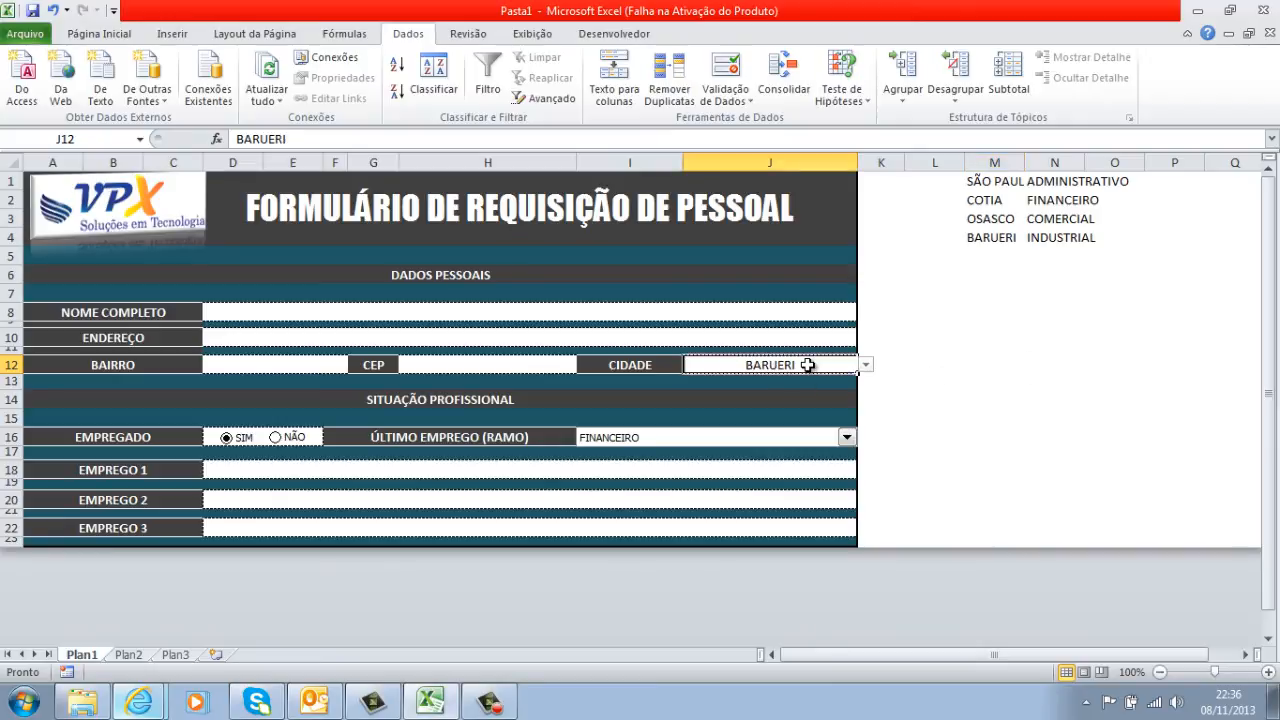
left_click(864, 366)
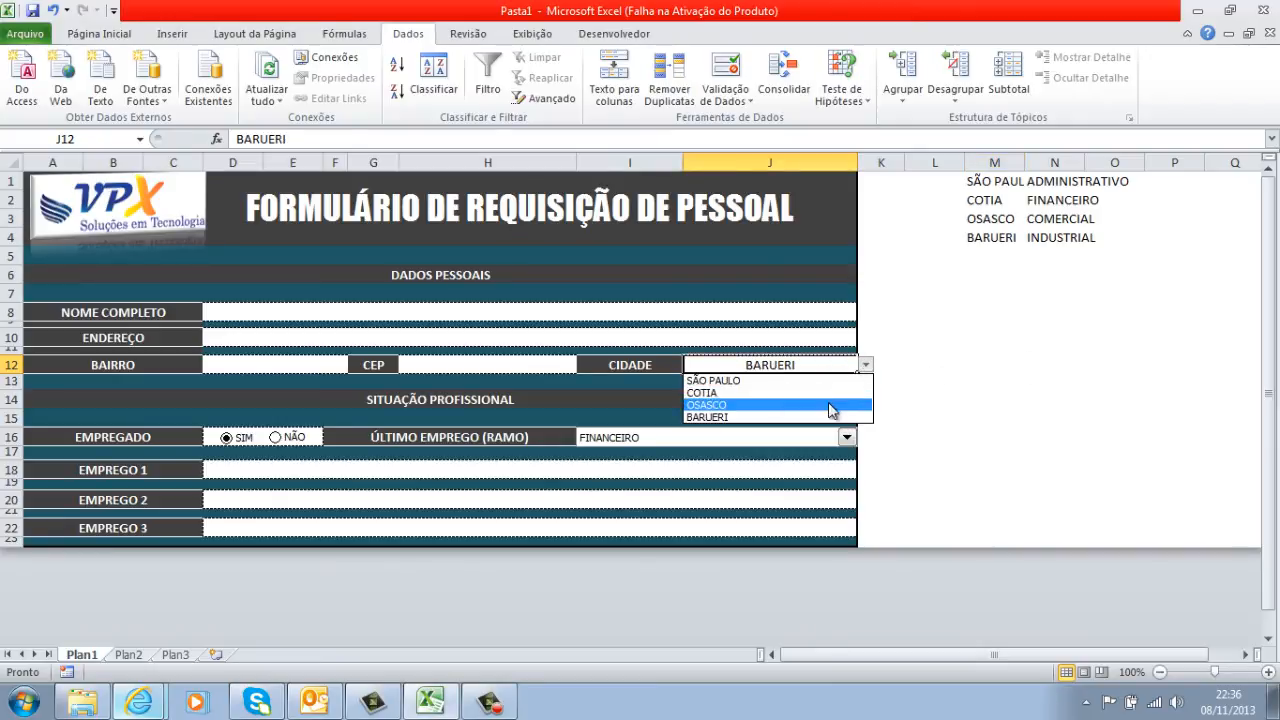
left_click(836, 393)
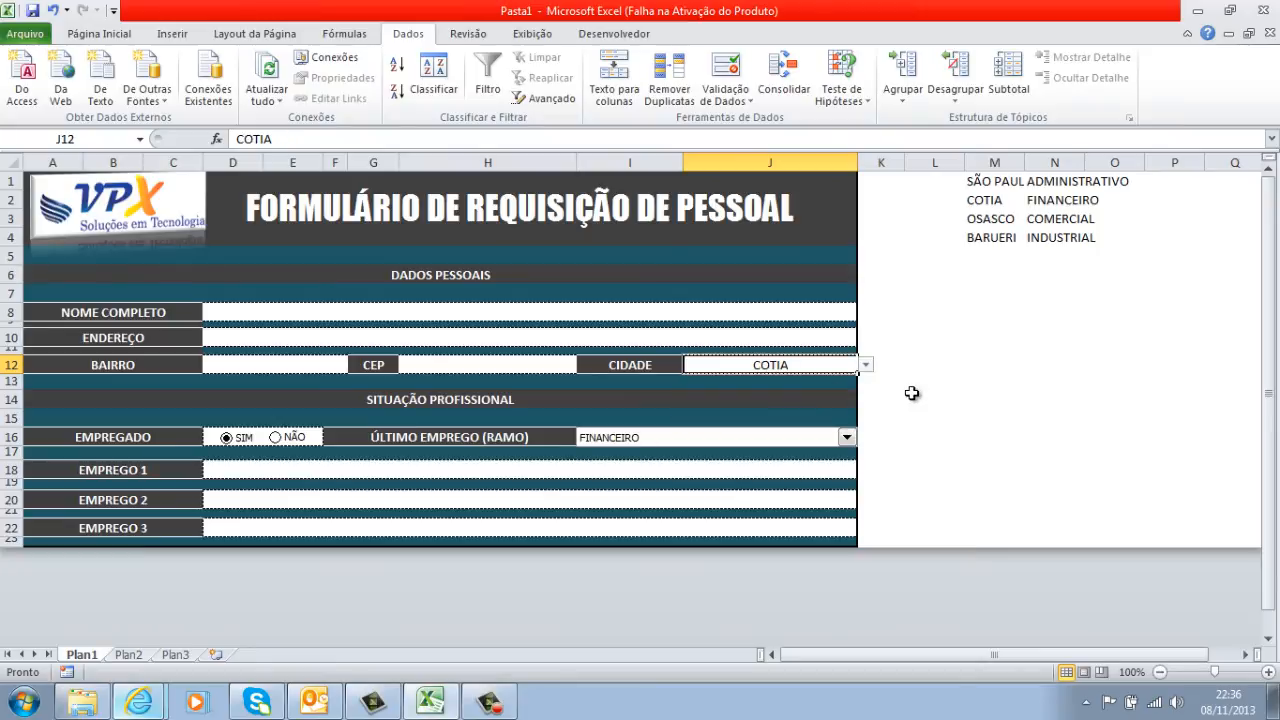
Compare how the CIDADE cell's list arrow is shown with J12 selected and with empty cells beside the form selected
left_click(912, 396)
left_click(848, 362)
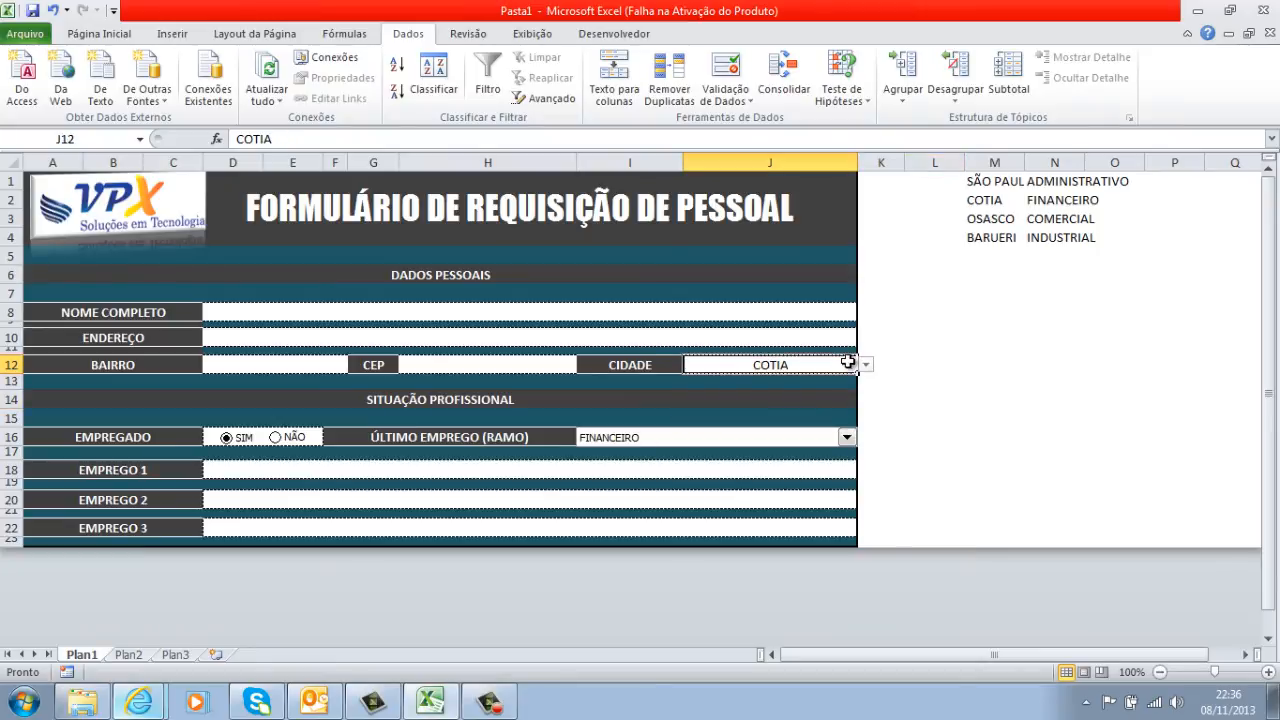
left_click(906, 364)
left_click(855, 362)
left_click(962, 360)
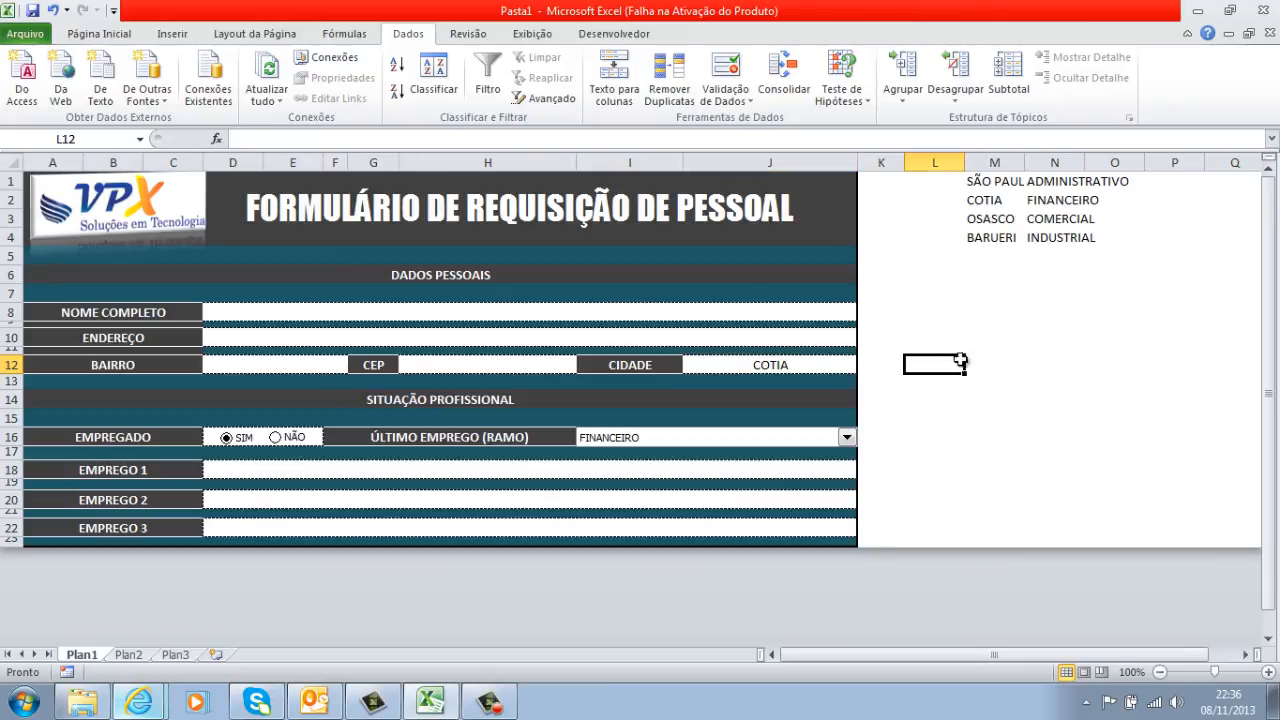
left_click(808, 378)
left_click(829, 367)
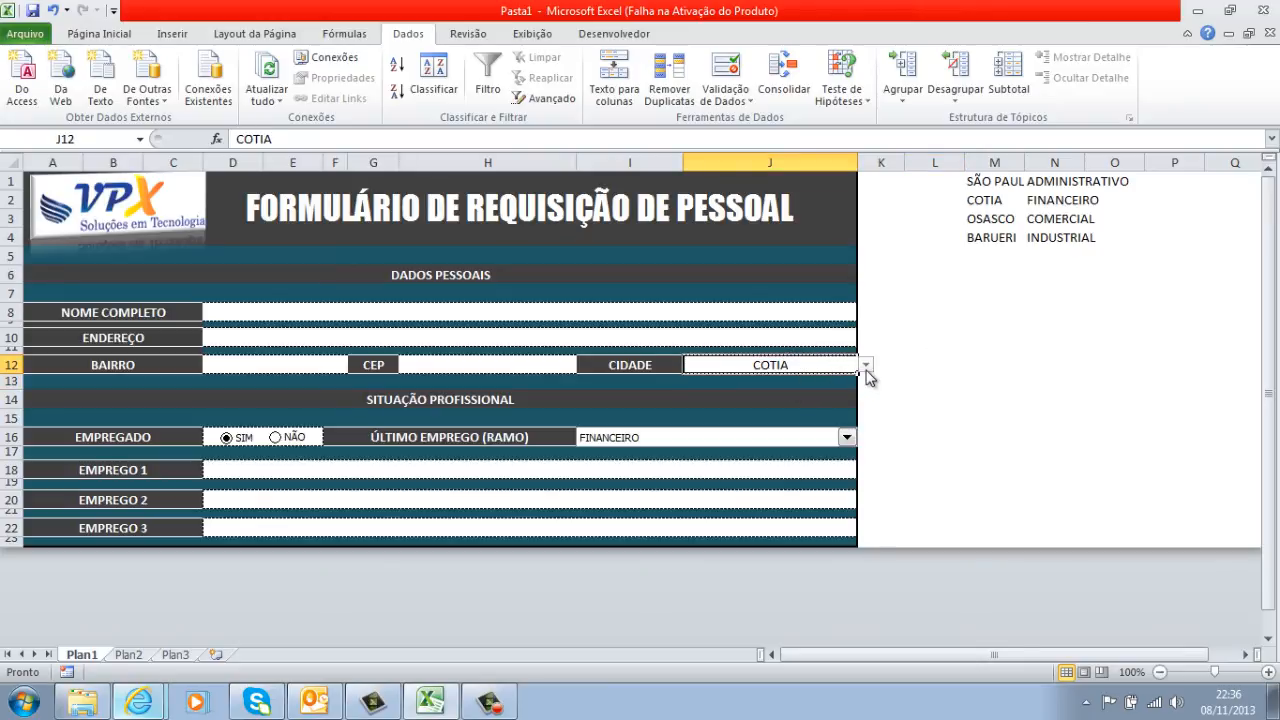
left_click(868, 368)
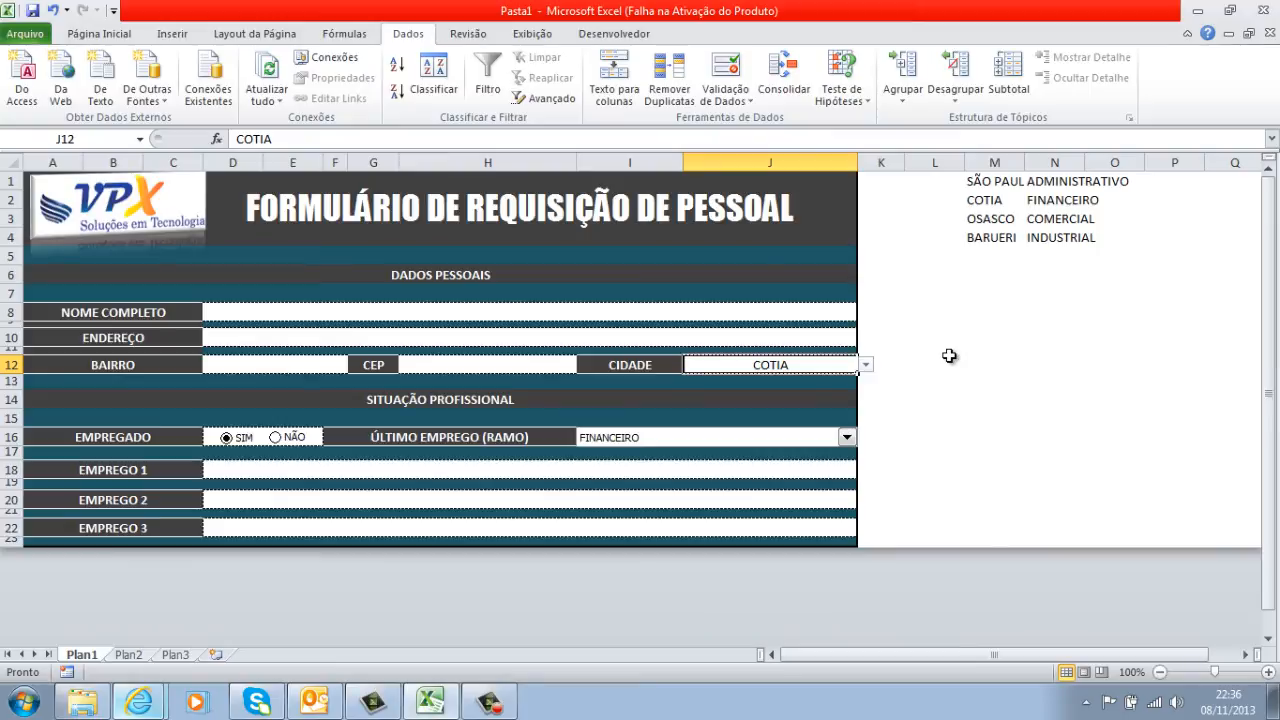
left_click(1000, 337)
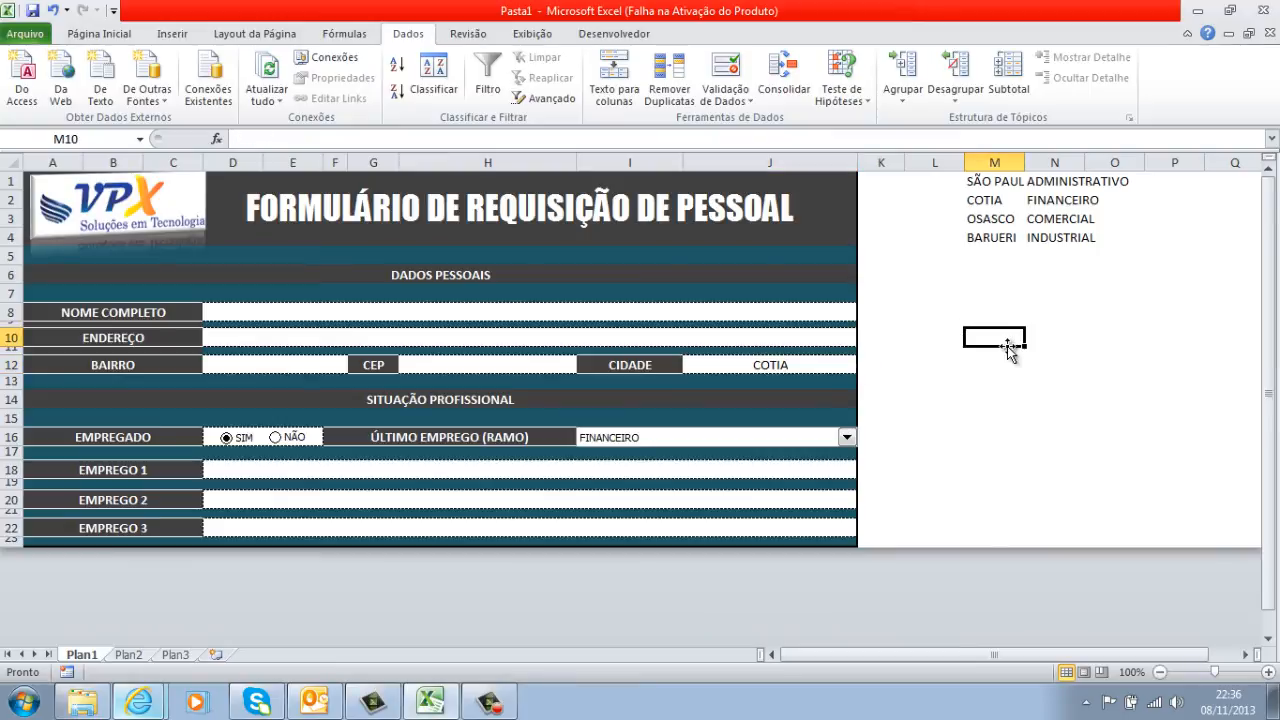
left_click(986, 377)
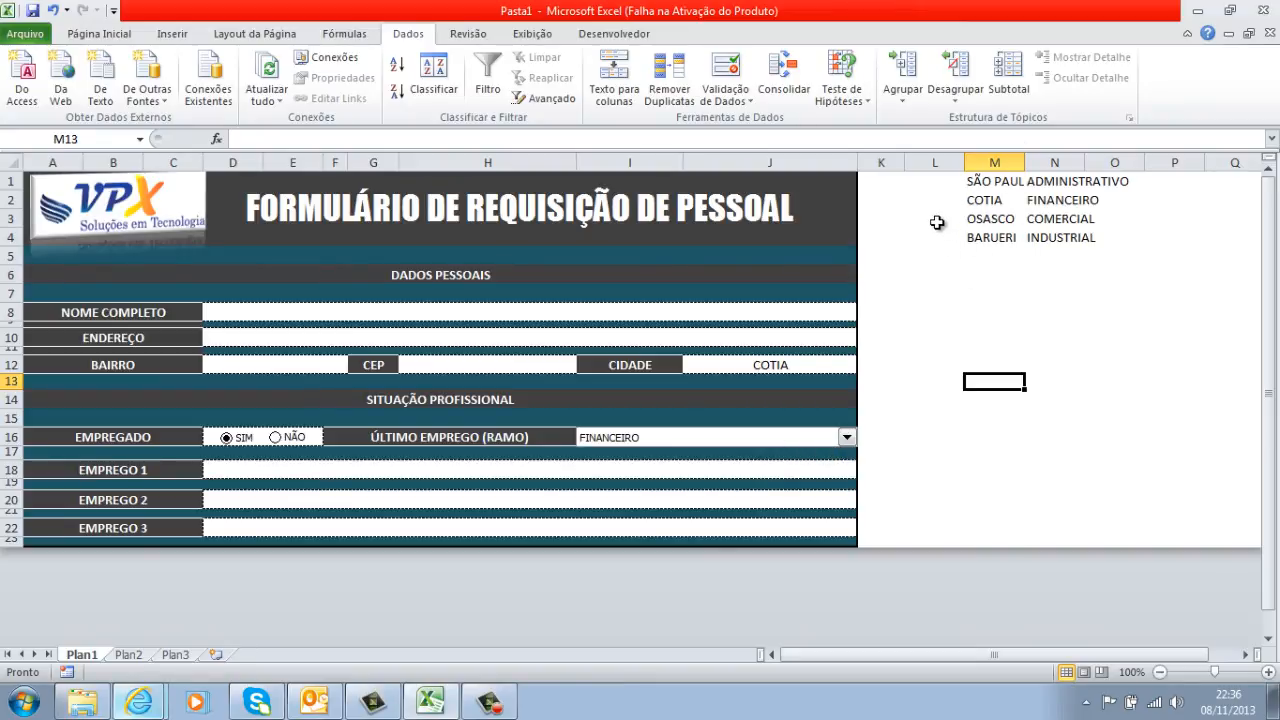
left_click(816, 369)
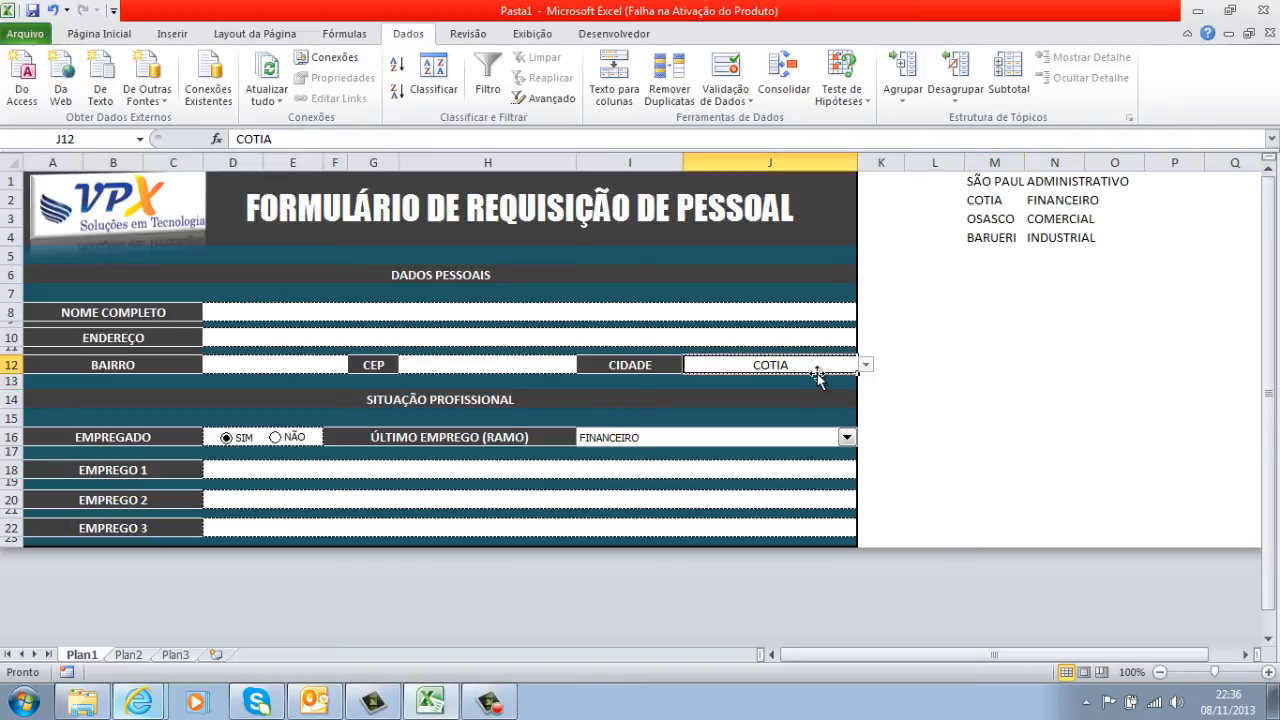
left_click(910, 385)
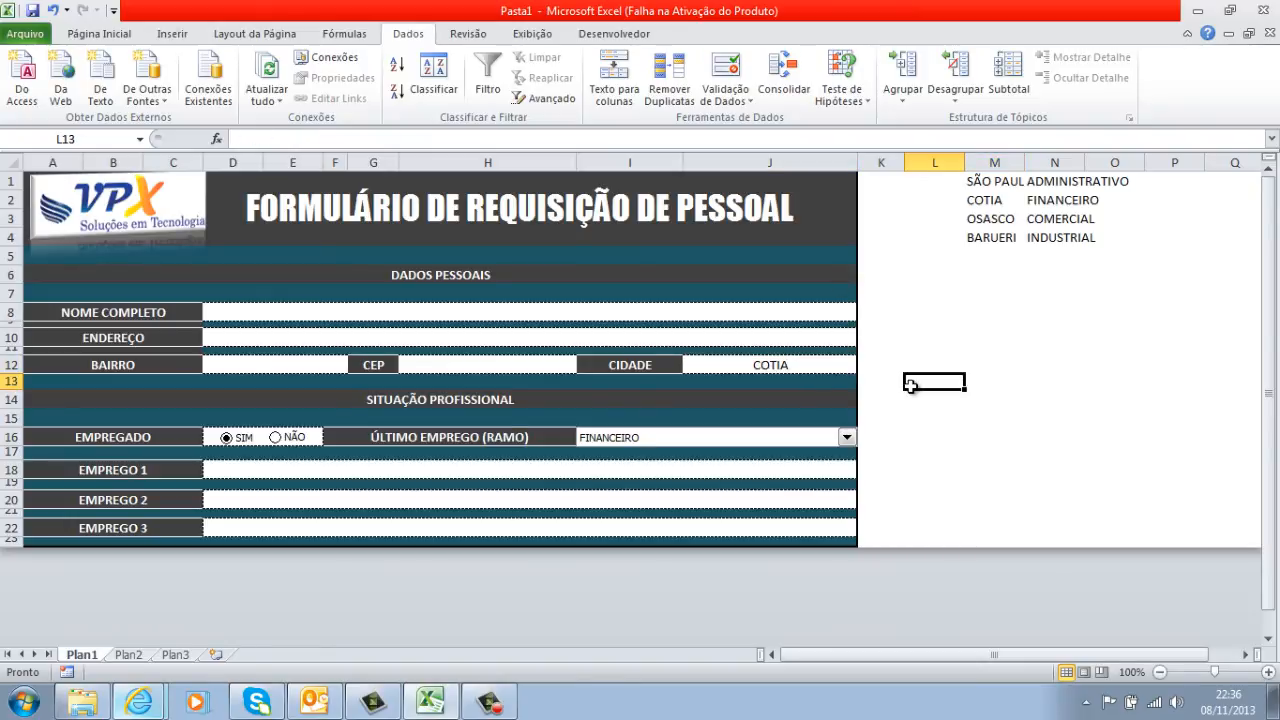
left_click(974, 471)
Open Validação de Dados for the empty cell L14 and review its input message, error alert and criteria settings
left_click(943, 400)
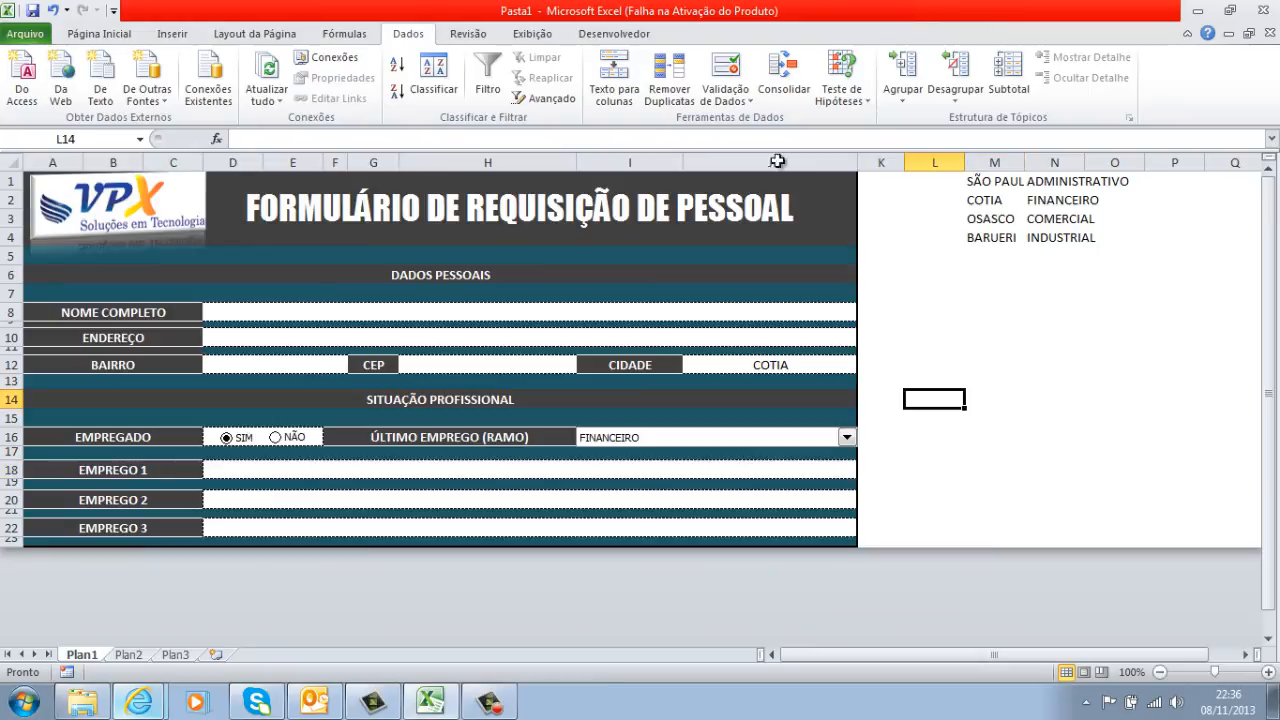
left_click(726, 68)
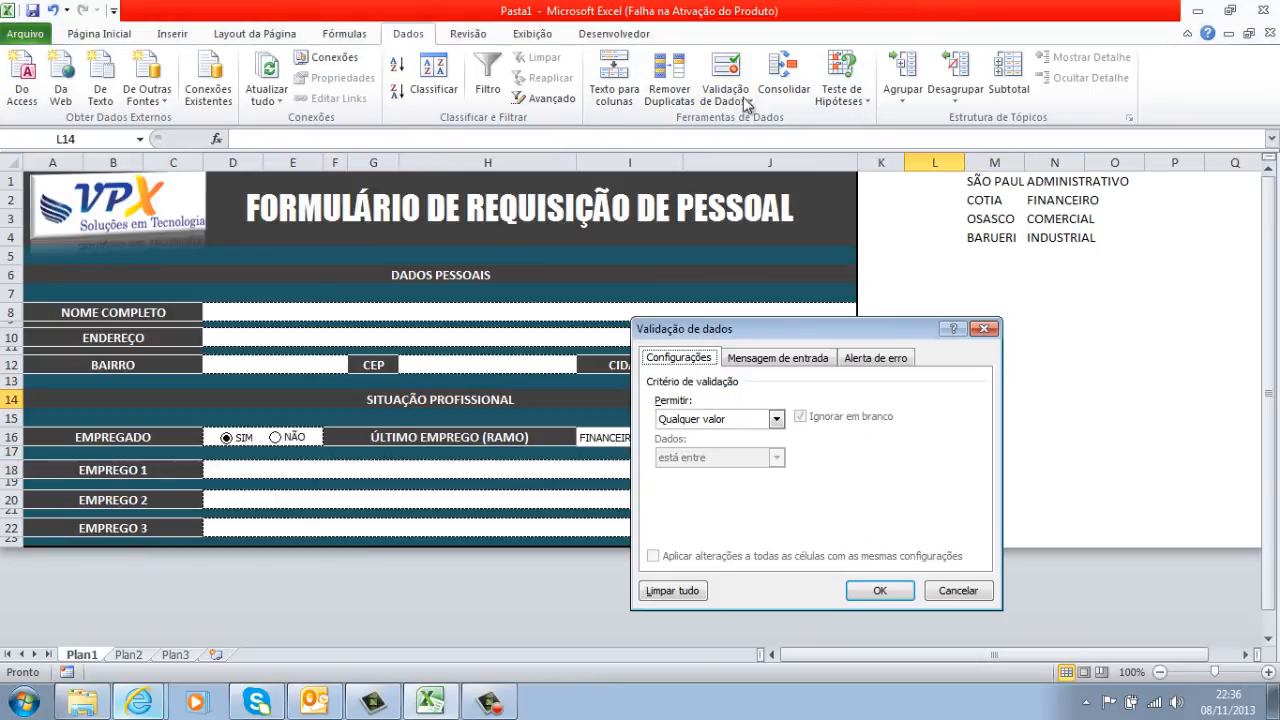
left_click_drag(884, 334, 760, 199)
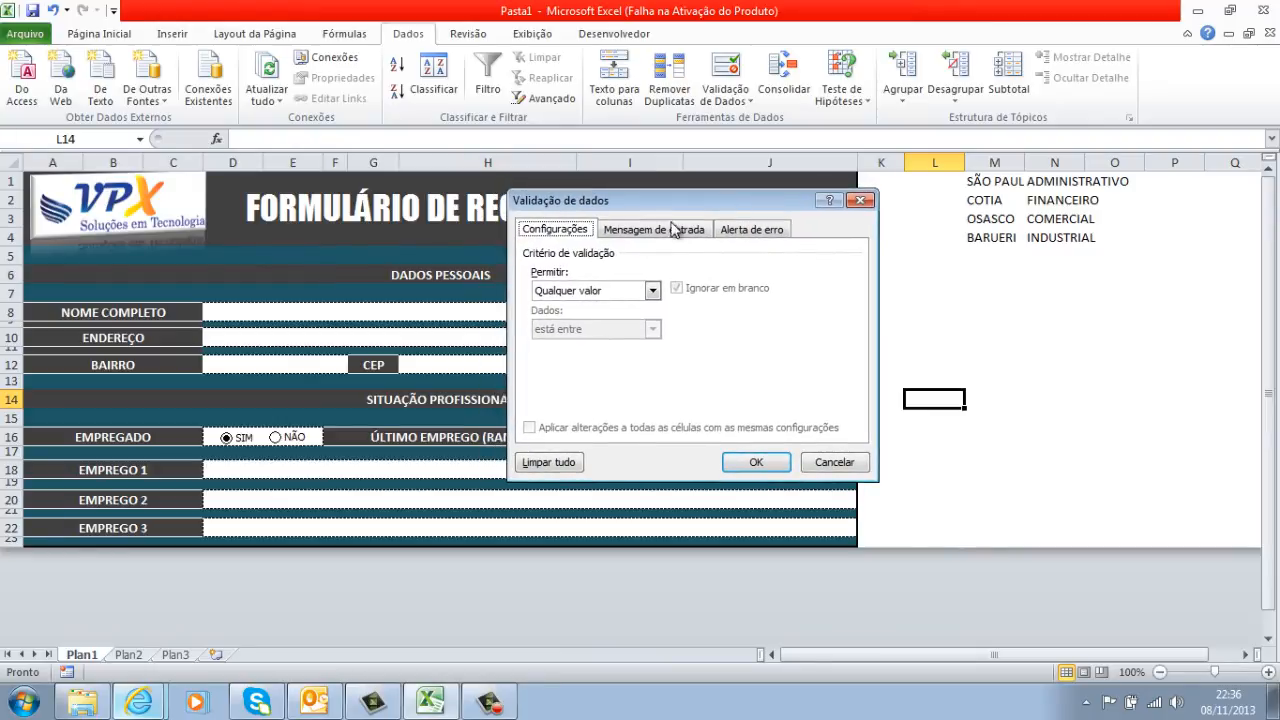
left_click(642, 234)
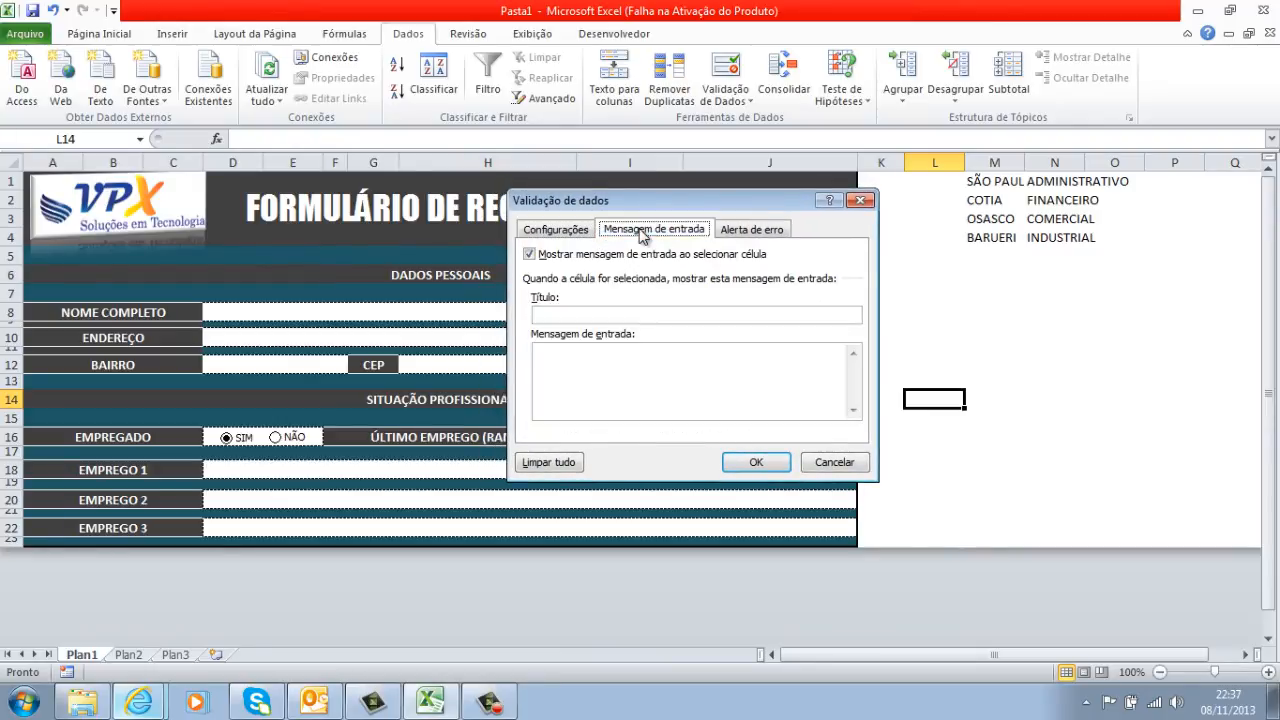
left_click(742, 232)
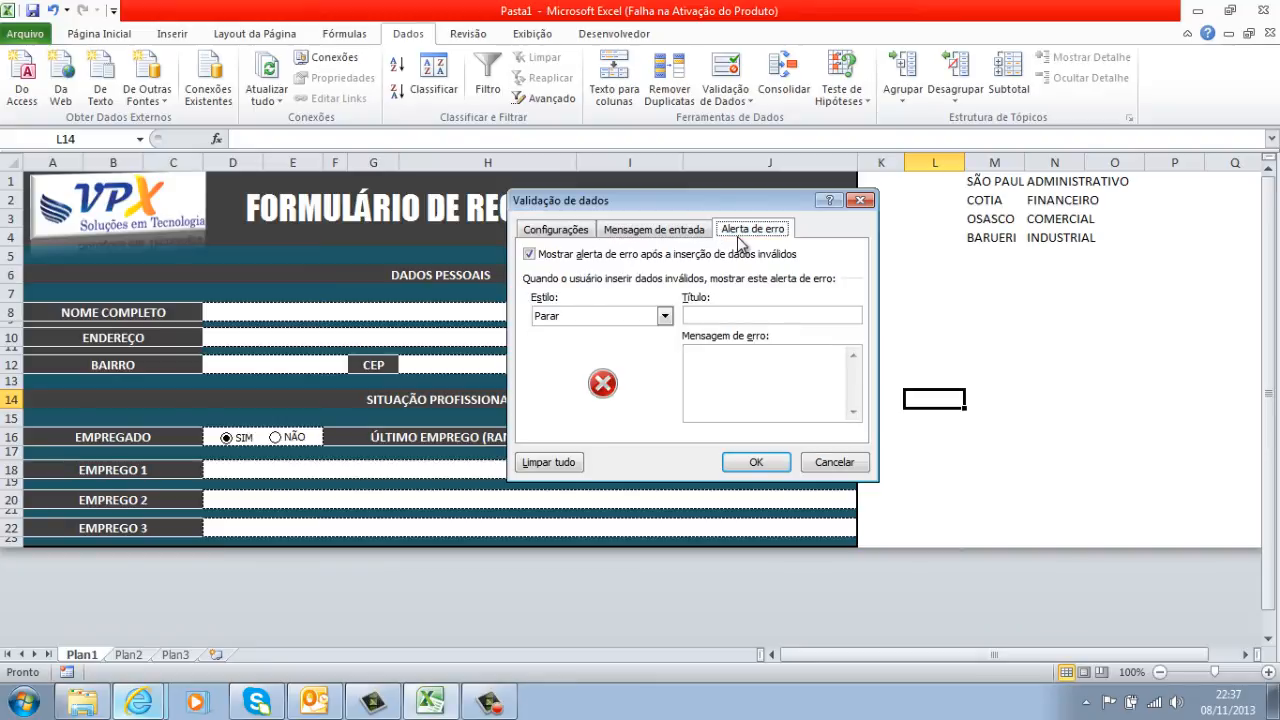
left_click(566, 231)
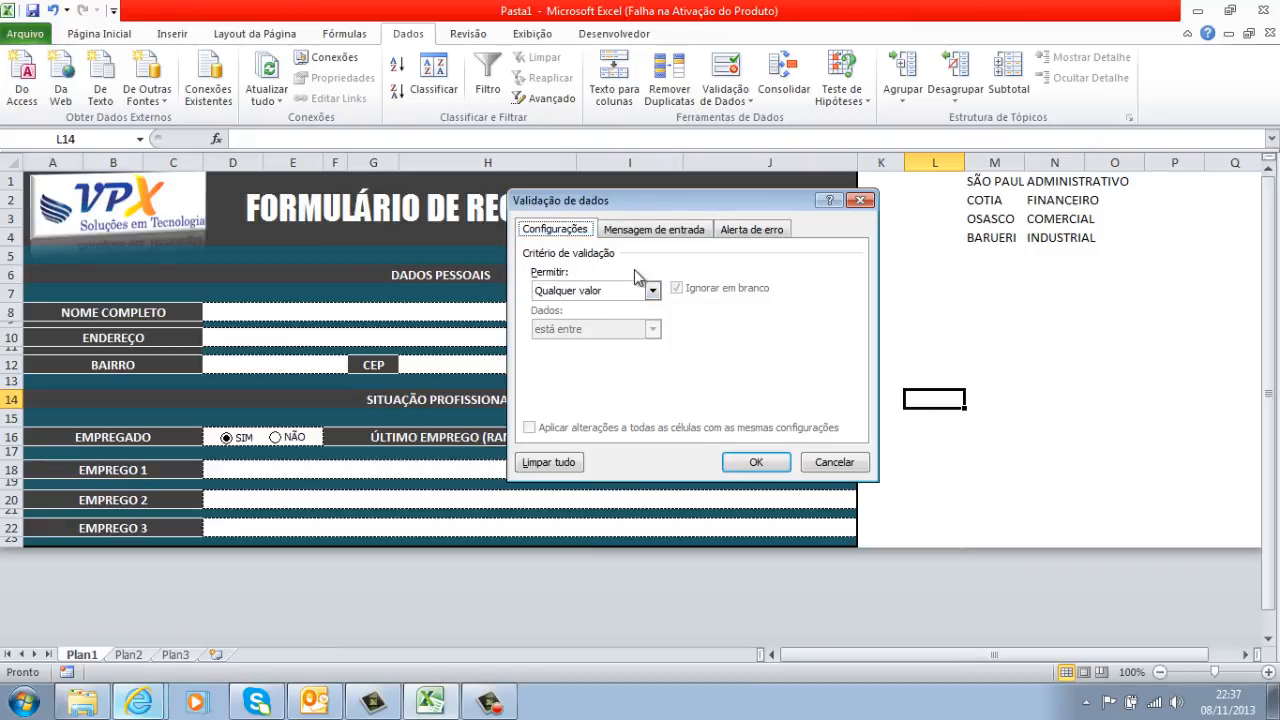
Examine the data types offered under Permitir in the validation criteria for L14
left_click(651, 291)
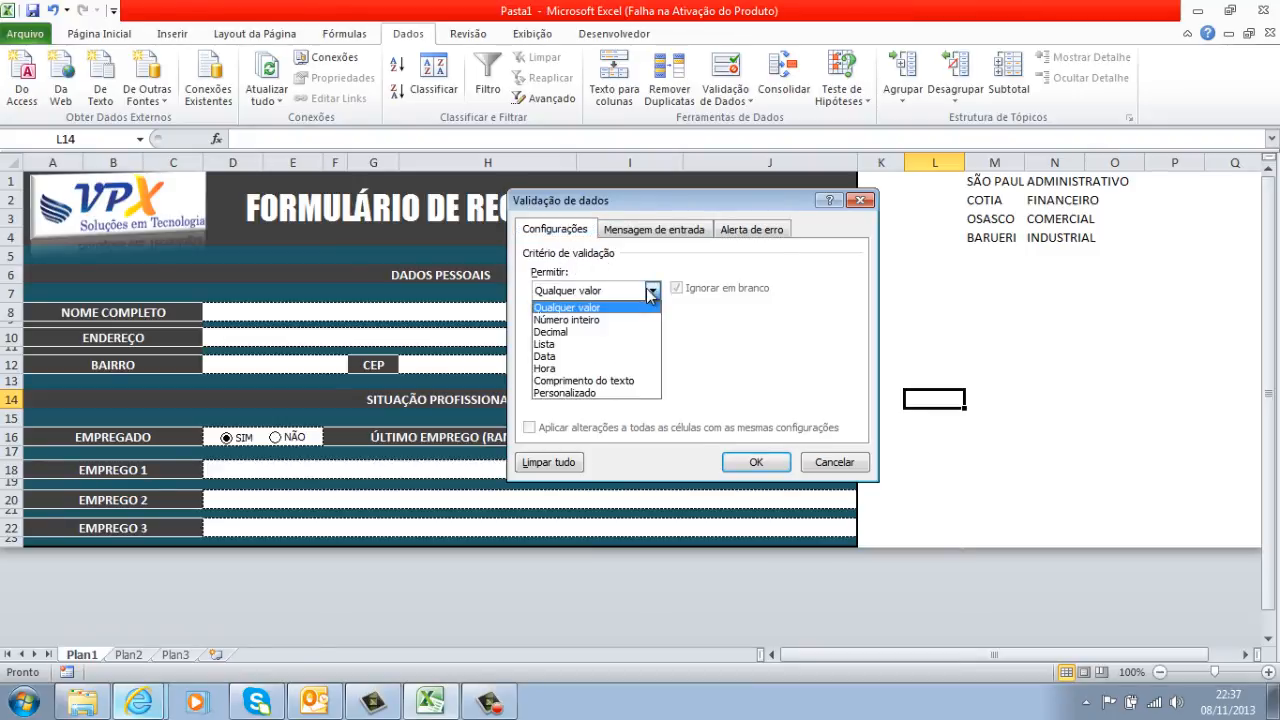
left_click(651, 291)
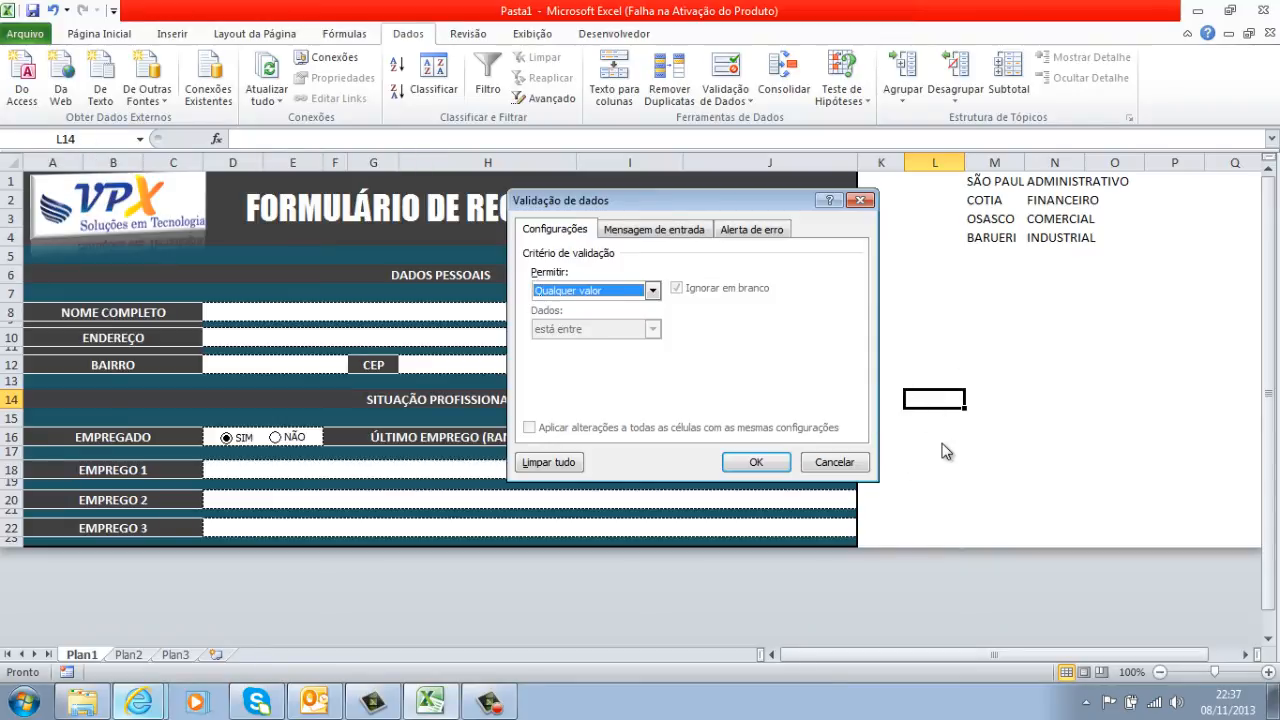
left_click(652, 291)
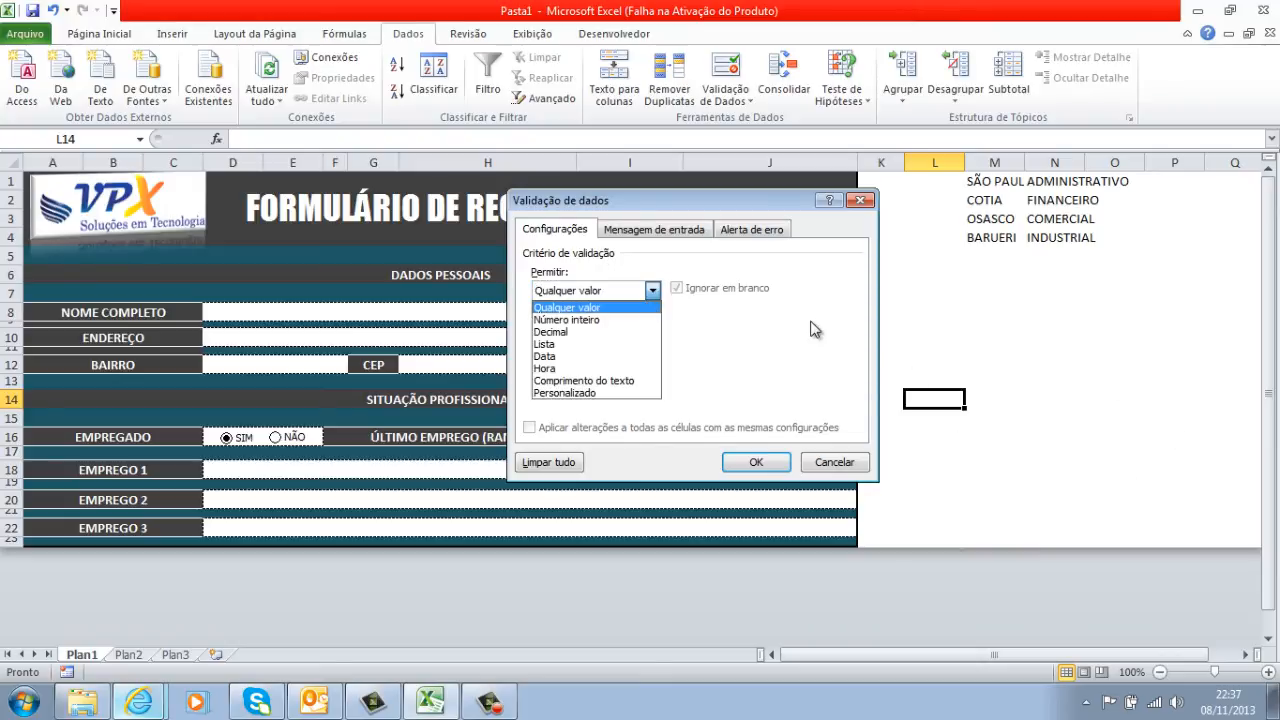
left_click(645, 290)
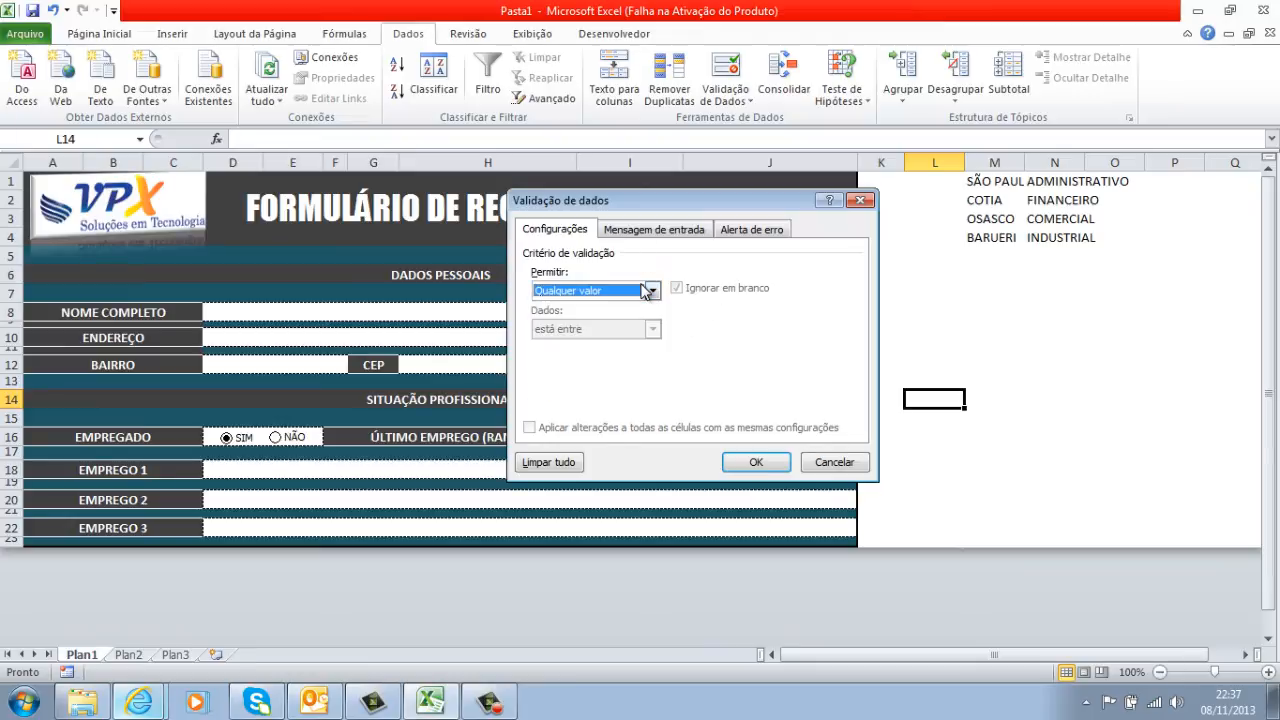
Apply a Lista validation to L14 with =$M$1:$M$4, the city names, as its Fonte
left_click(645, 290)
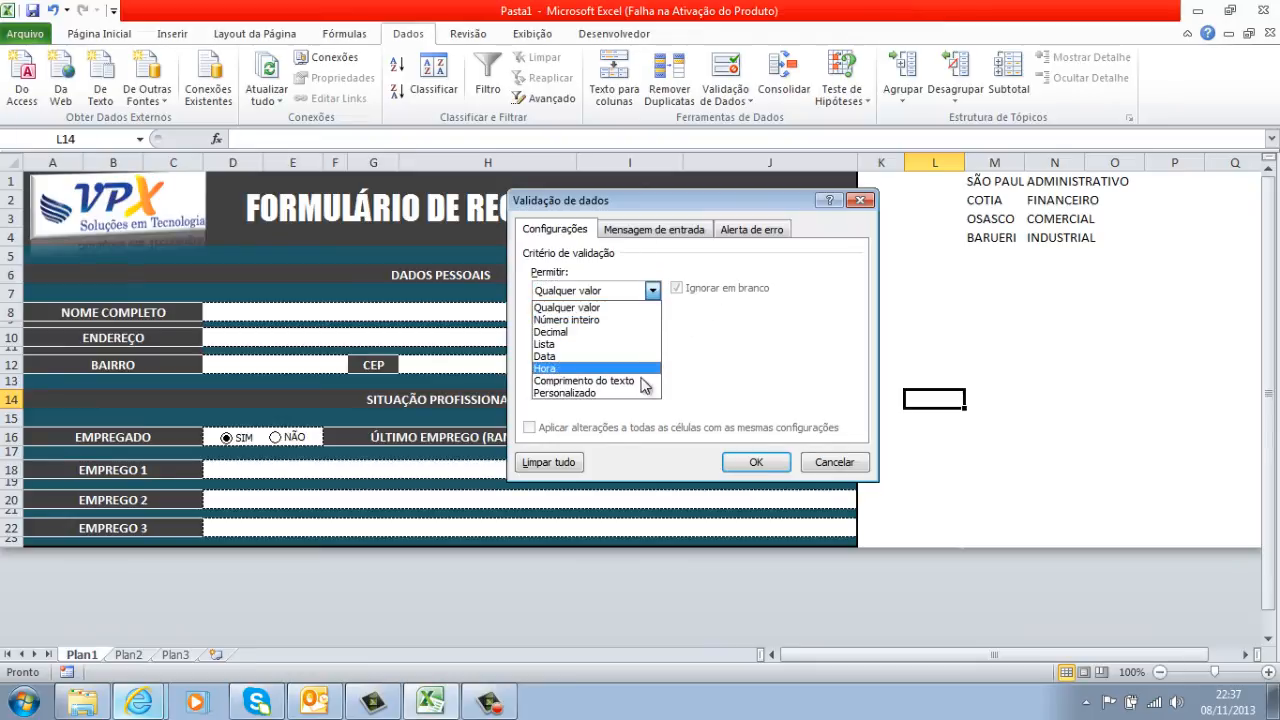
left_click(622, 344)
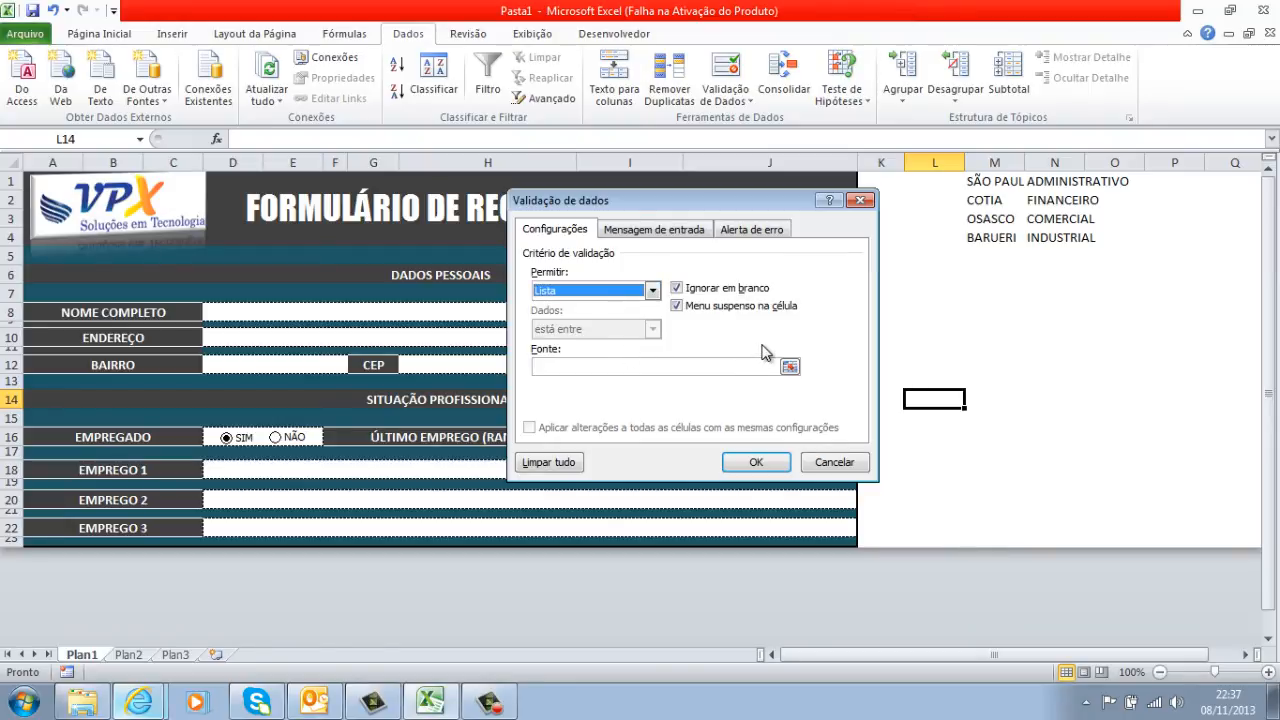
left_click(578, 367)
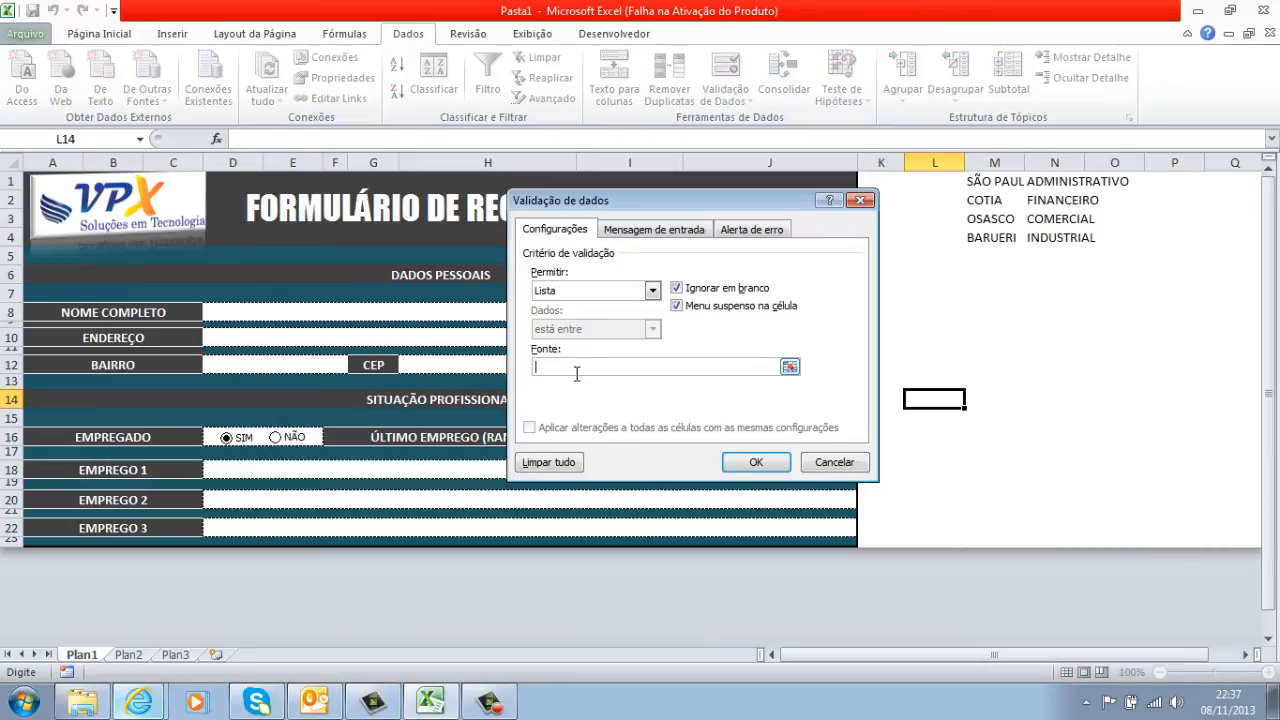
left_click(790, 367)
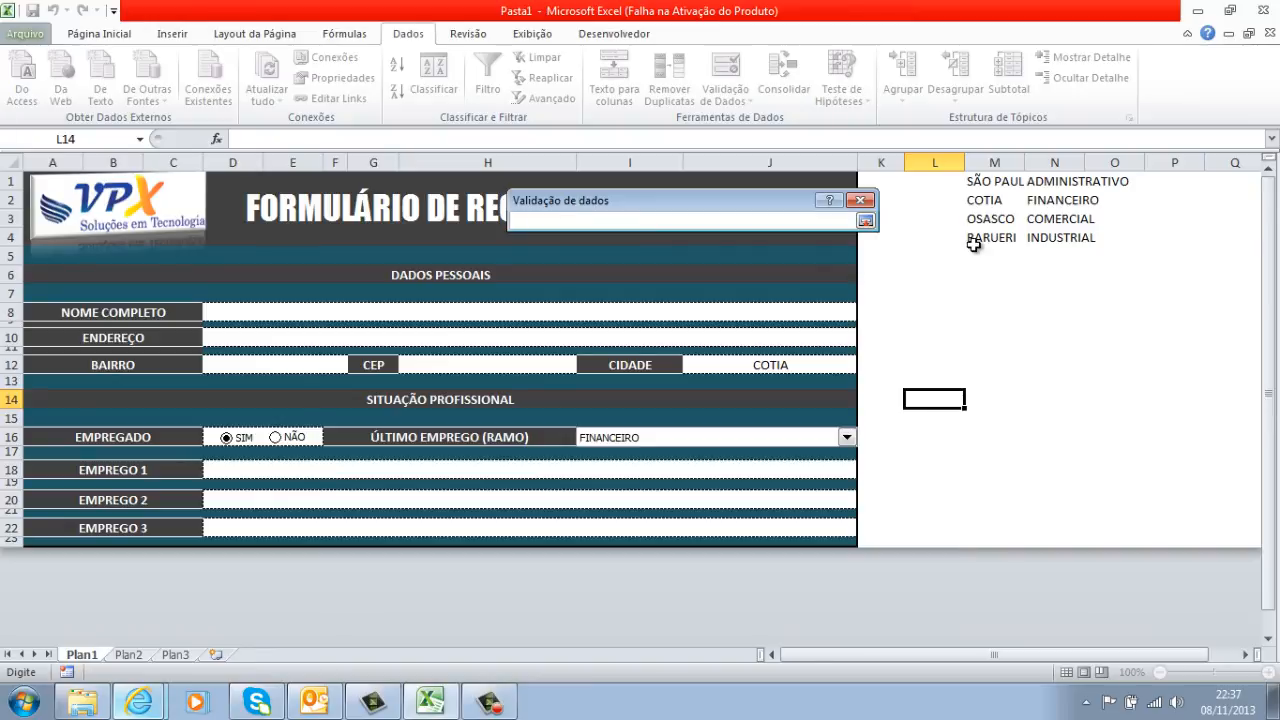
left_click_drag(980, 180, 983, 235)
key("Return")
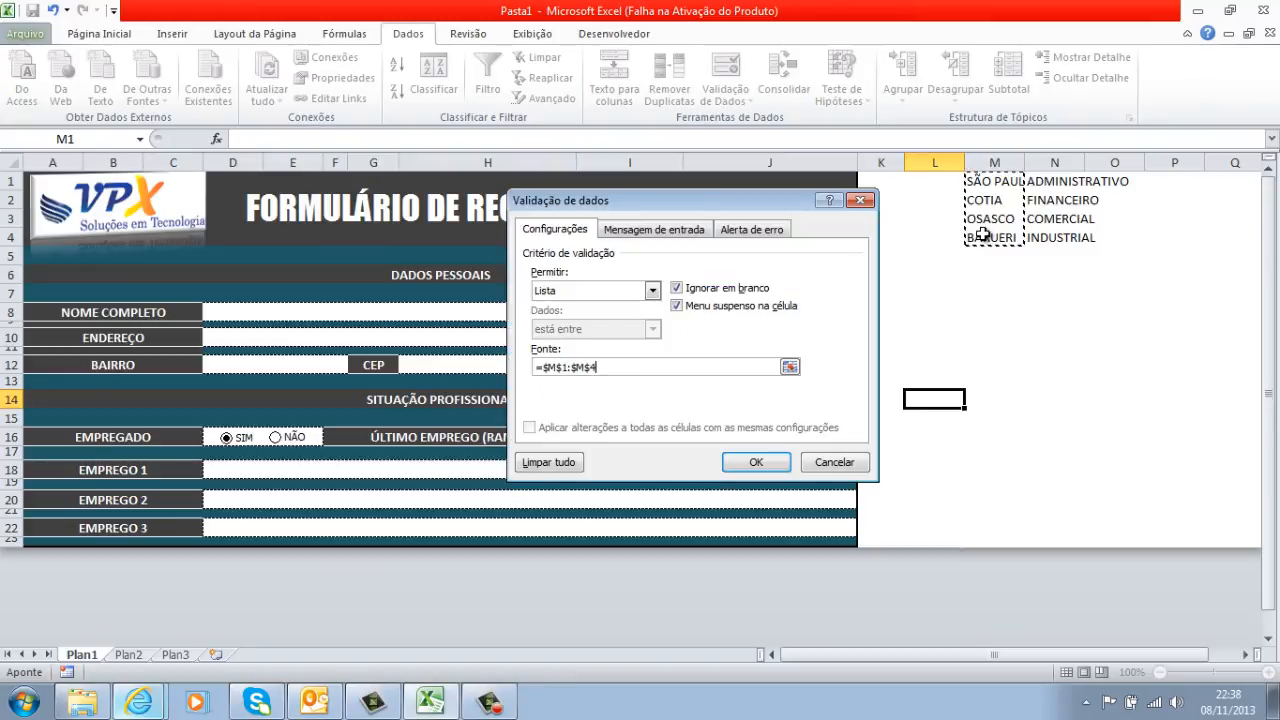
left_click(770, 468)
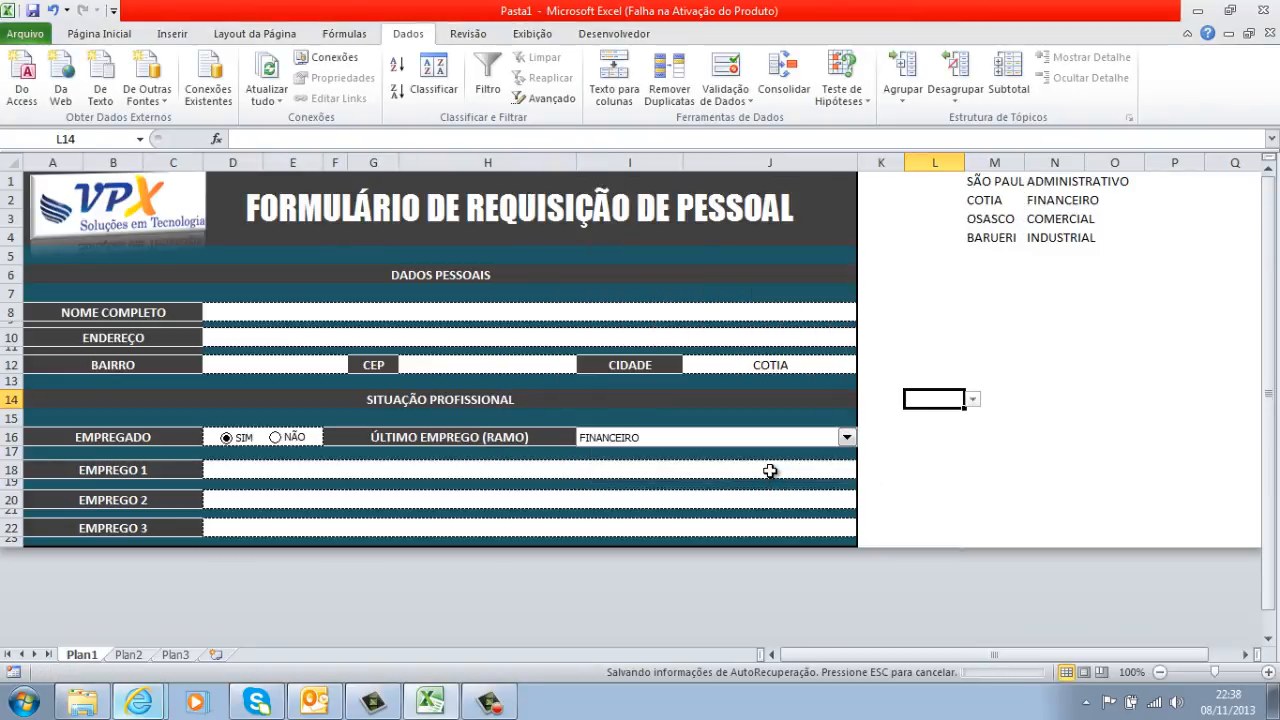
Choose OSASCO from L14's list and try to replace it with the unlisted text KHUUHUJKJNKBHKJ, cancelling that entry
left_click(972, 399)
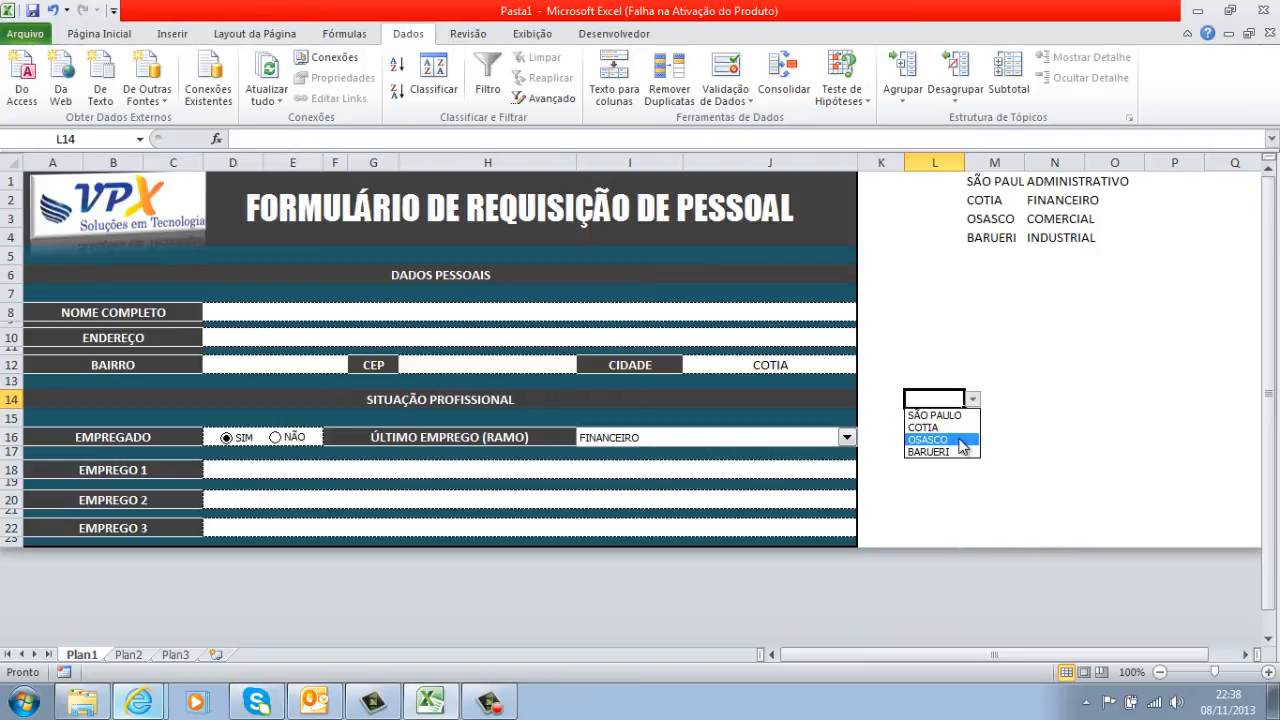
left_click(962, 446)
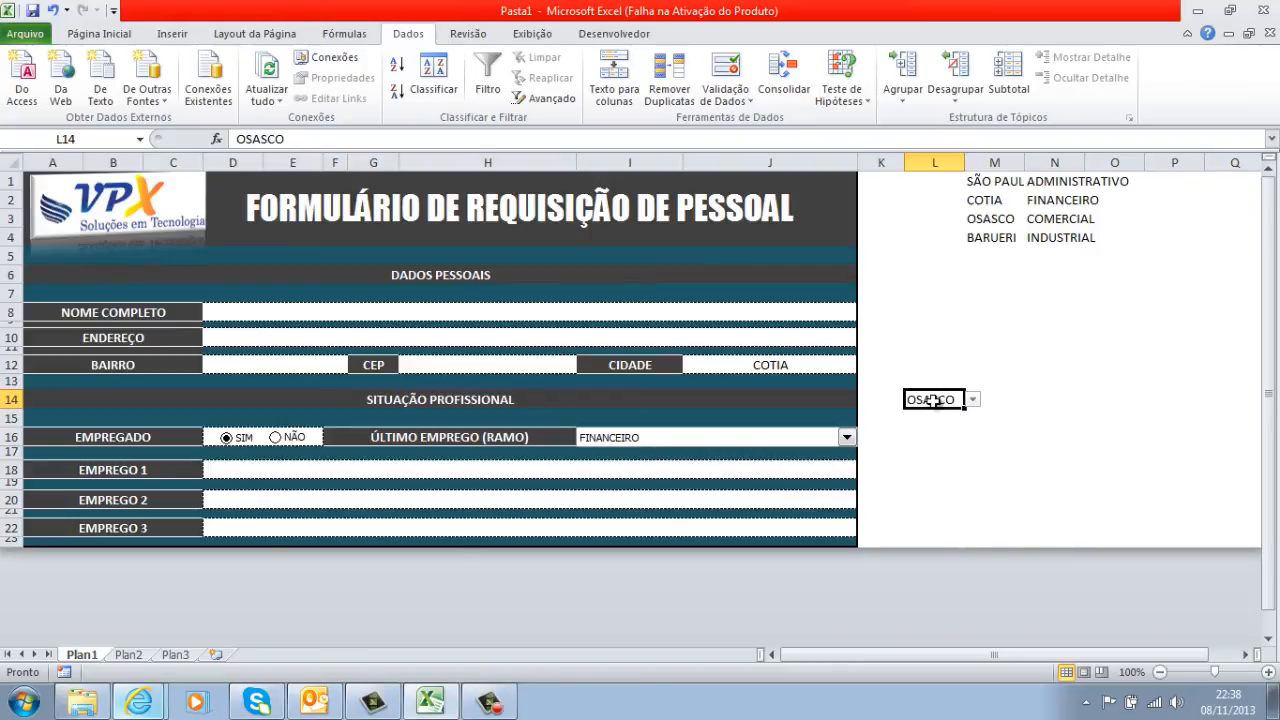
type("KHUUHUJKJNKBHKJ")
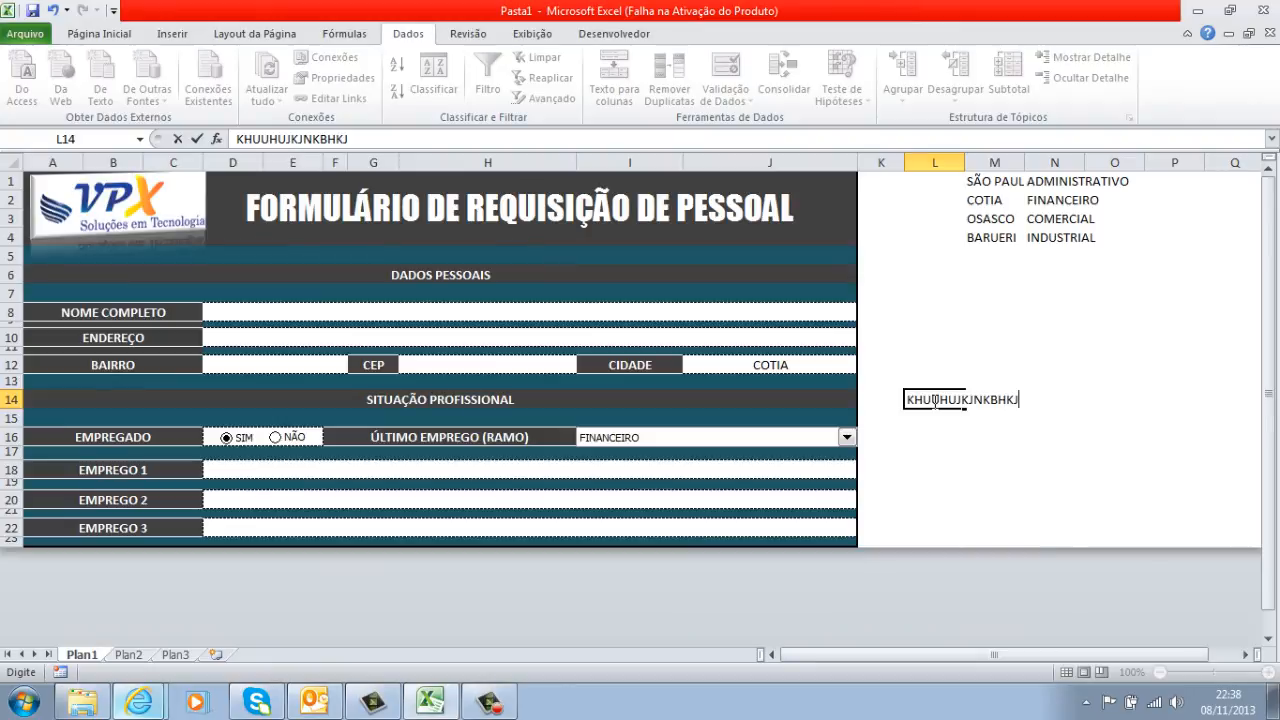
key("Return")
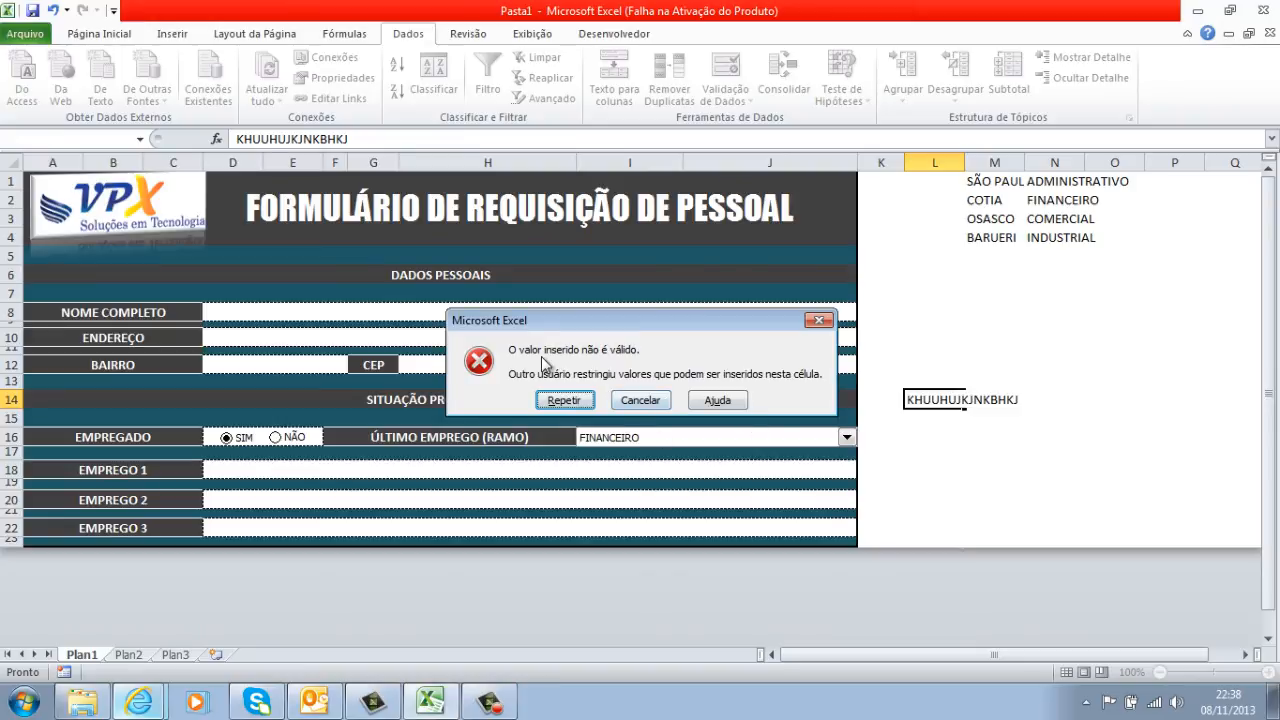
left_click(641, 400)
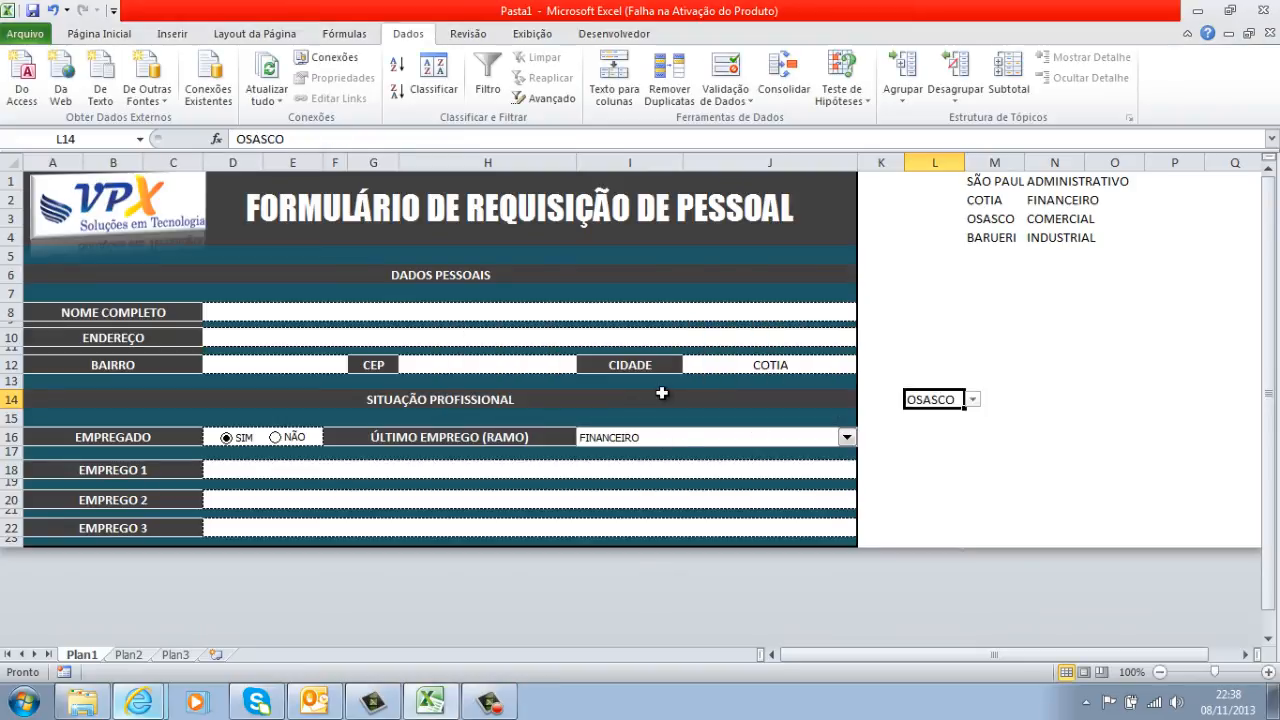
Open Validação de Dados for L14 and review its input message, error alert styles and list criteria
left_click(725, 78)
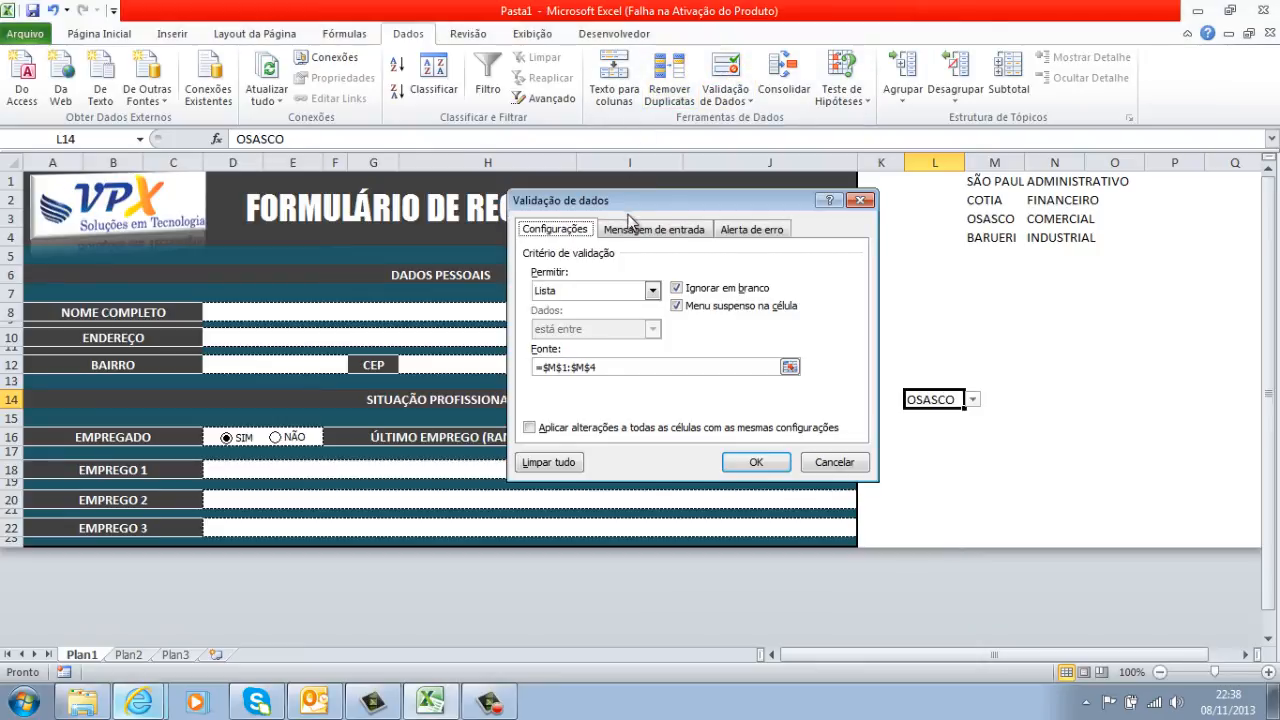
left_click(688, 234)
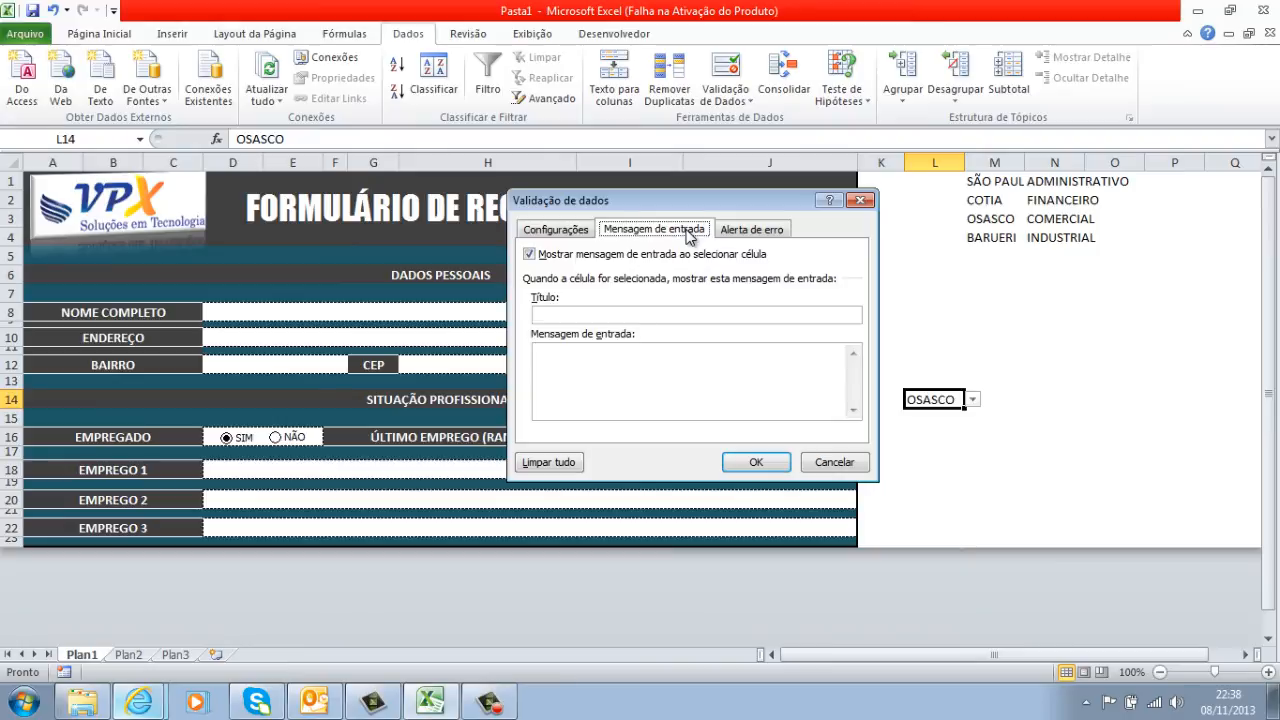
left_click(756, 228)
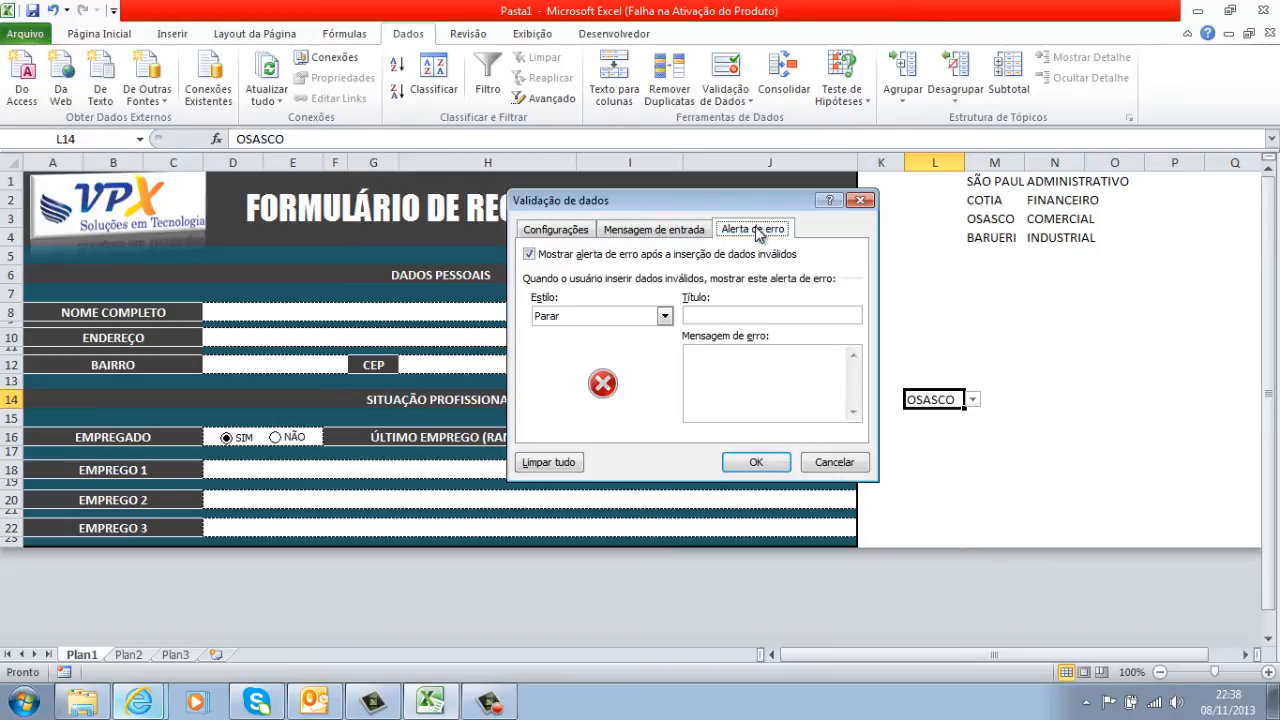
left_click(692, 233)
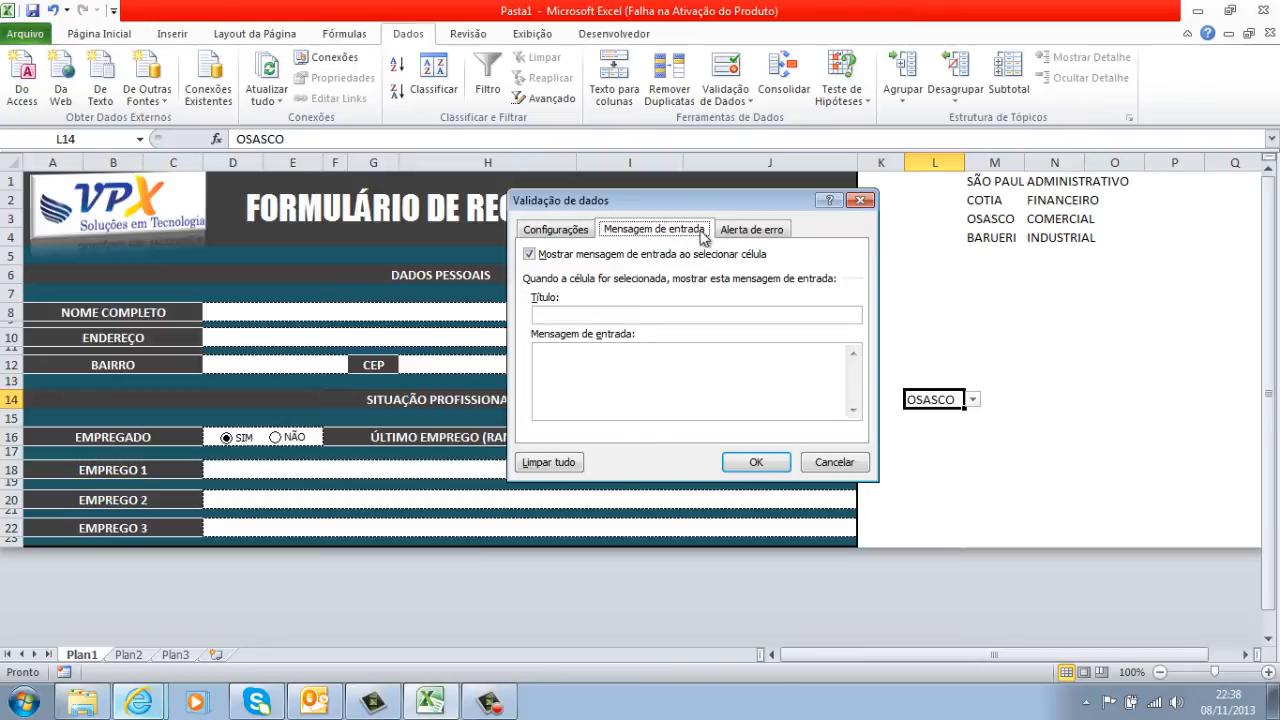
left_click(735, 232)
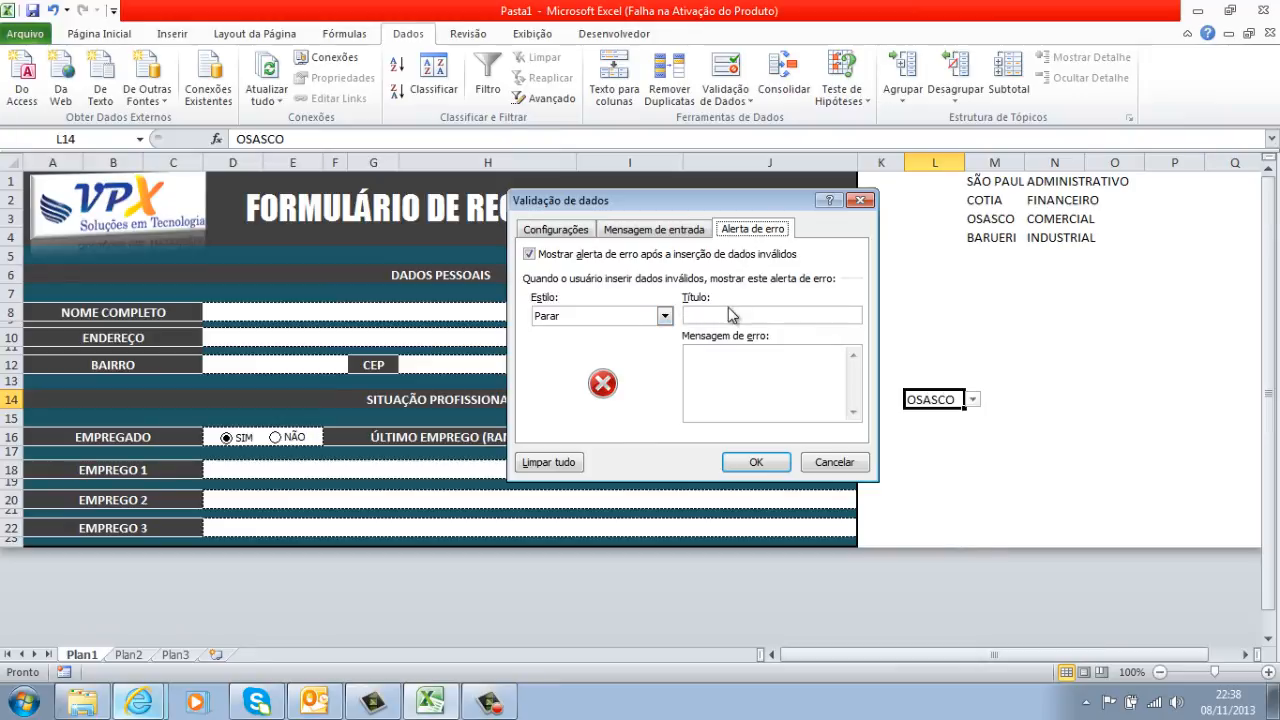
left_click(664, 316)
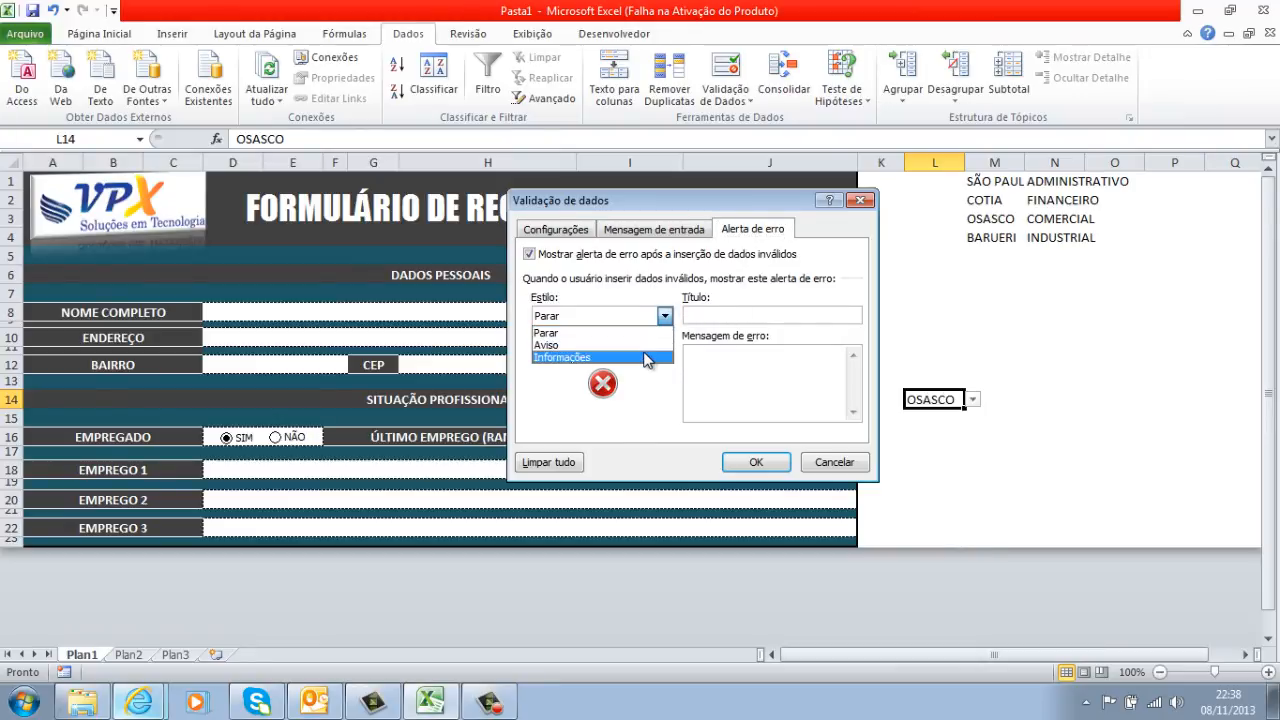
left_click(648, 331)
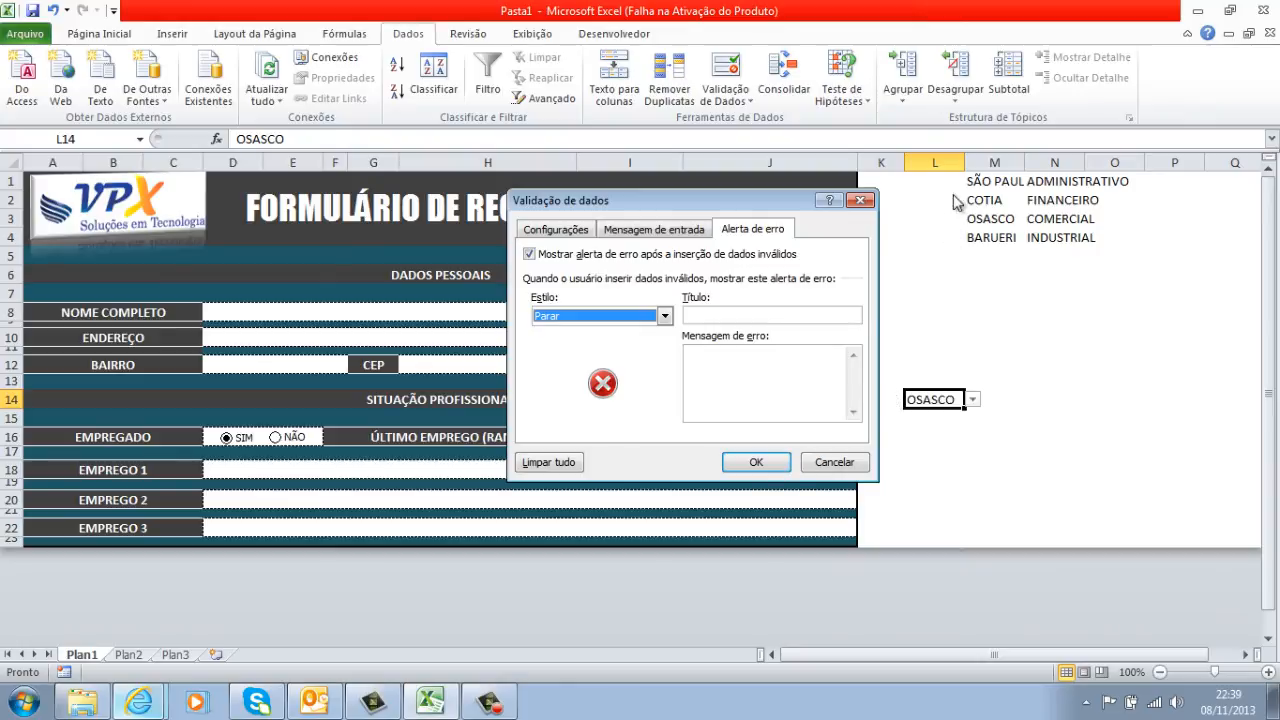
left_click(585, 232)
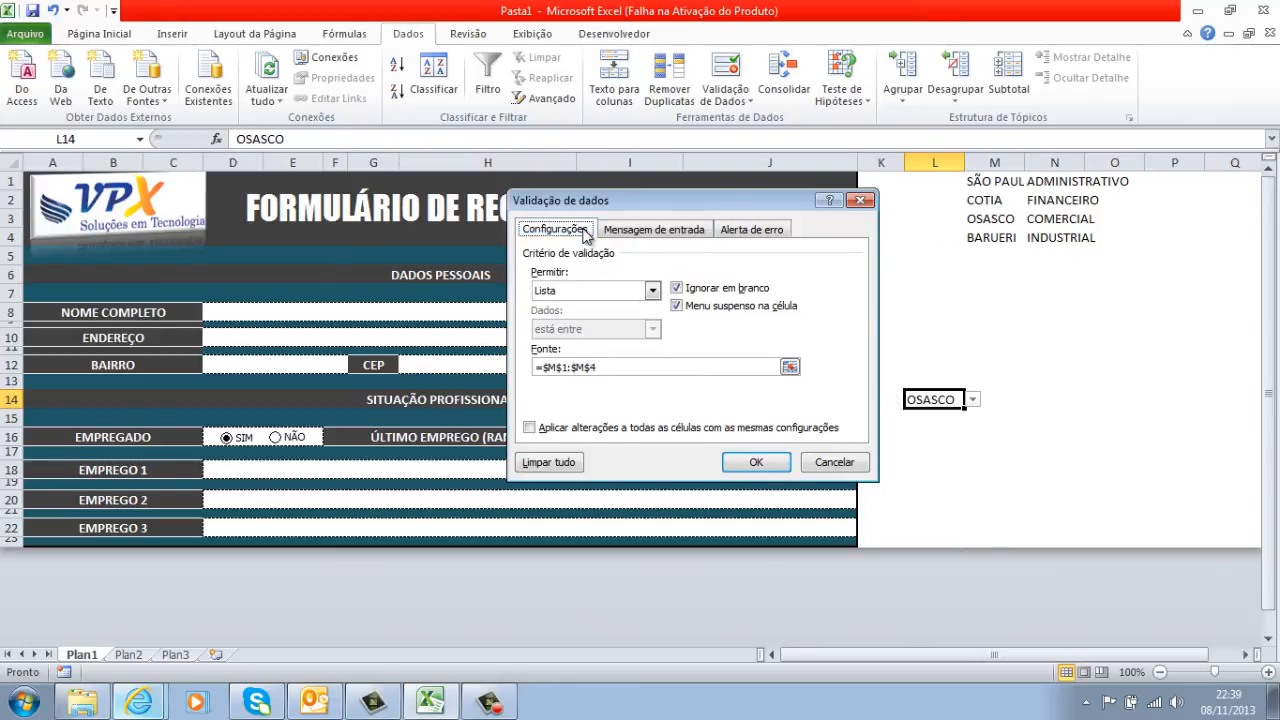
left_click(751, 231)
Try the Aviso and Informações styles for L14's error alert, returning the style to Parar
left_click(617, 318)
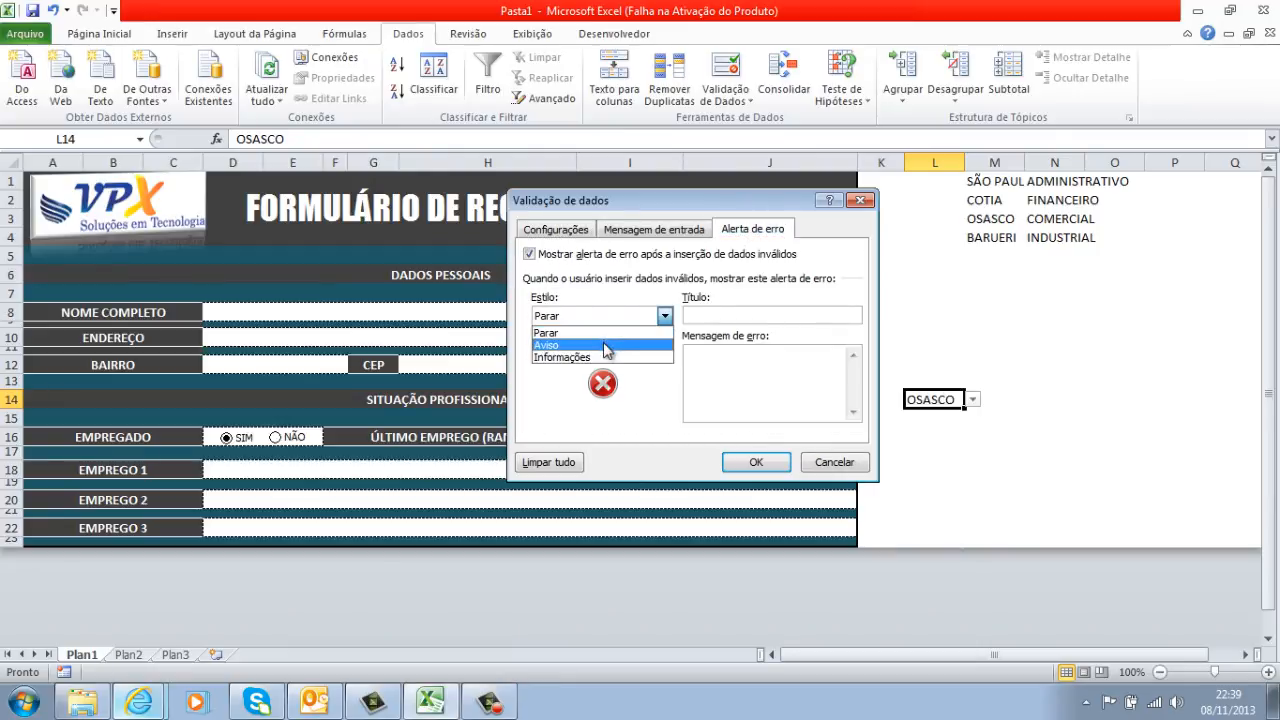
left_click(605, 345)
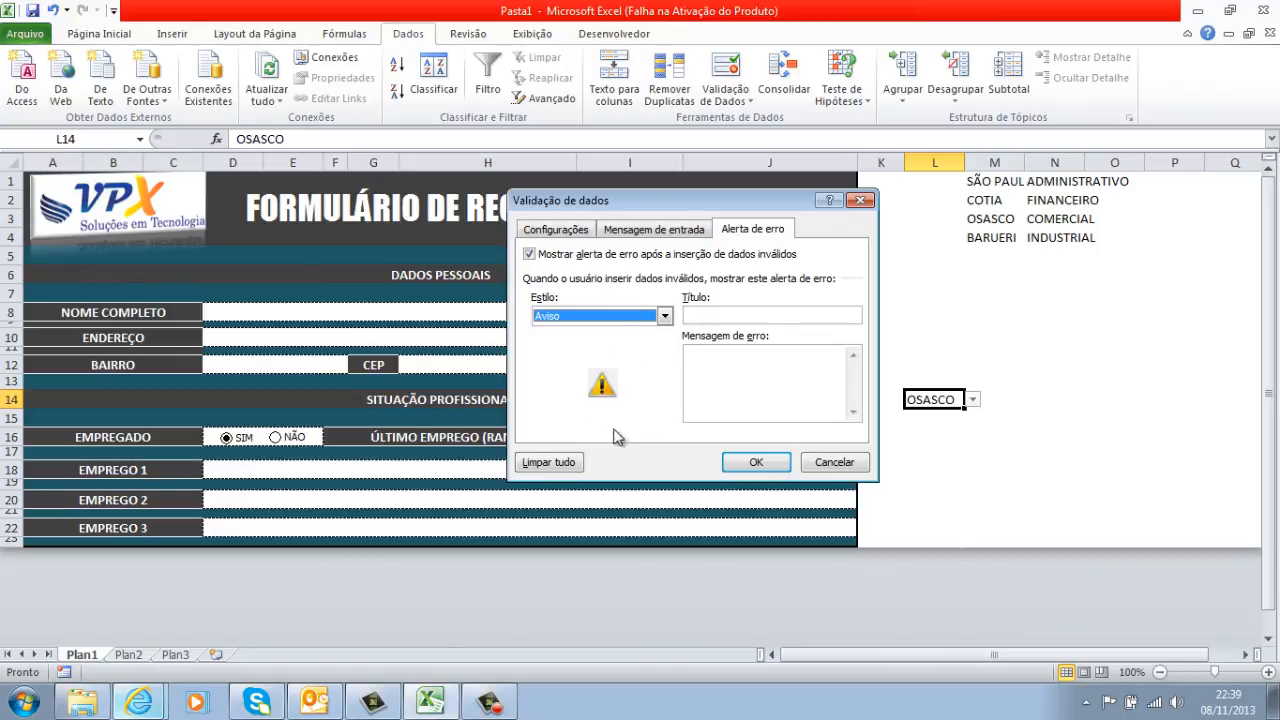
left_click(640, 318)
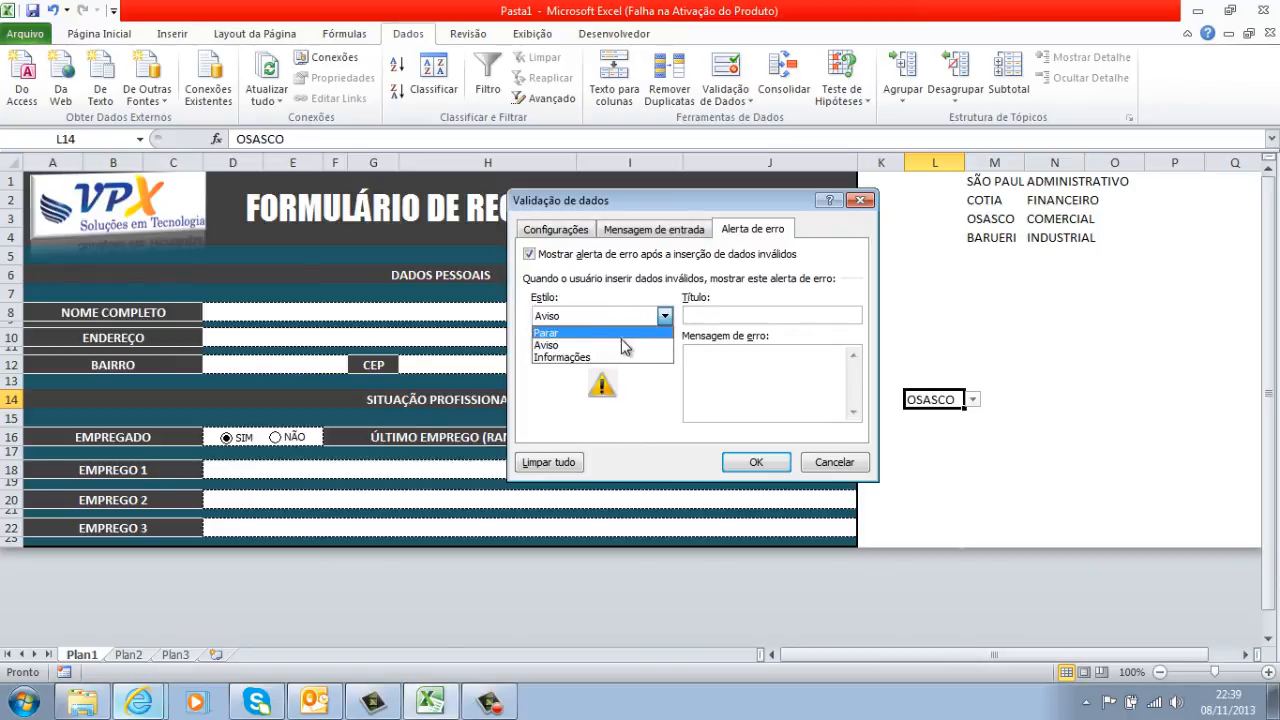
left_click(609, 358)
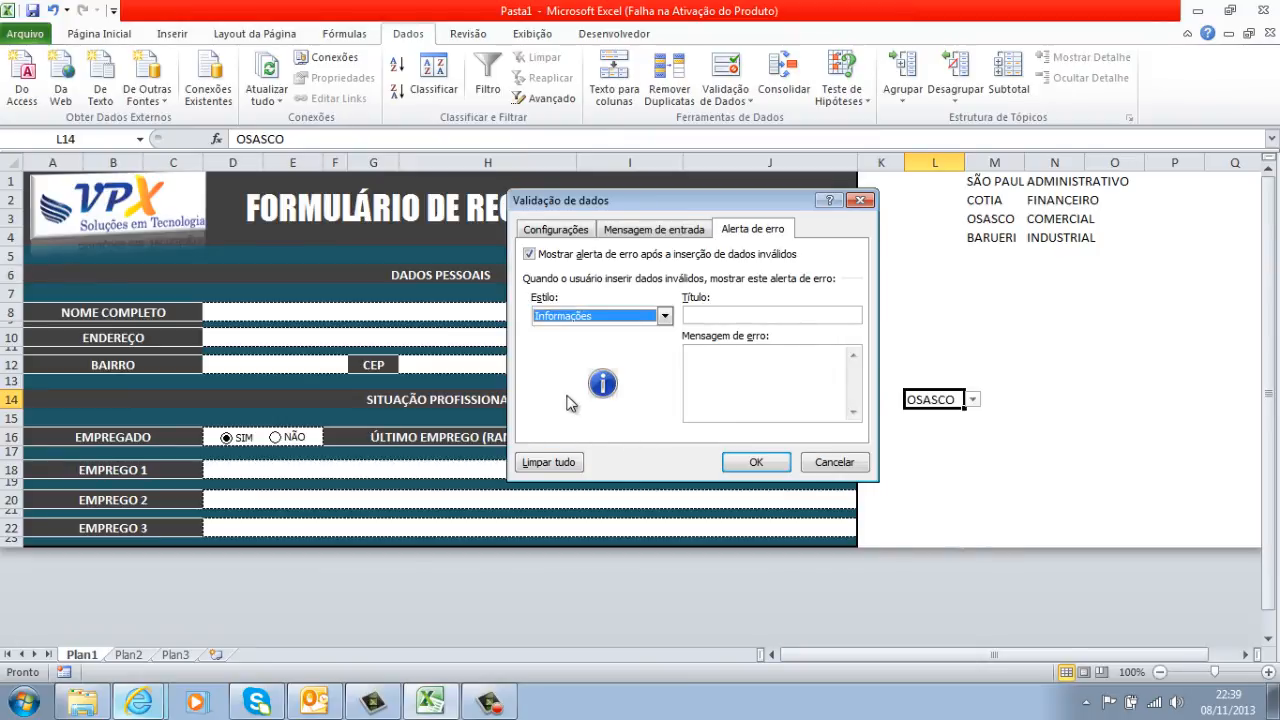
left_click(664, 316)
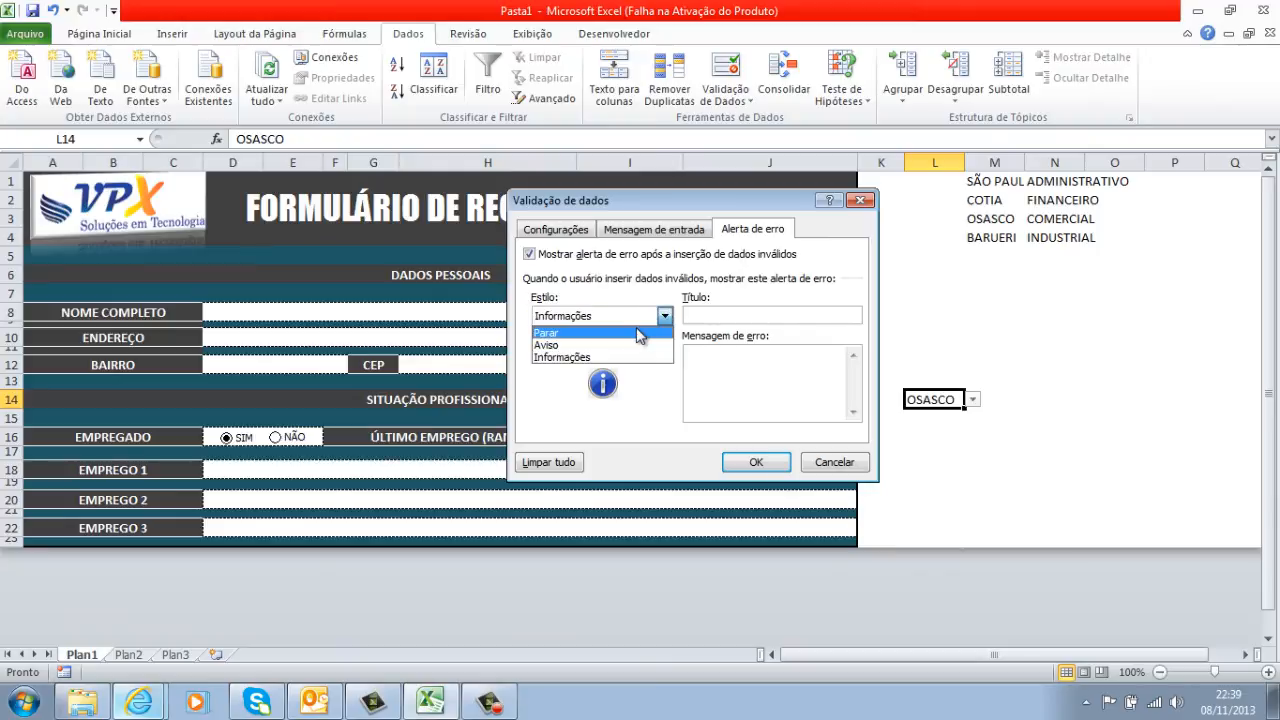
left_click(640, 334)
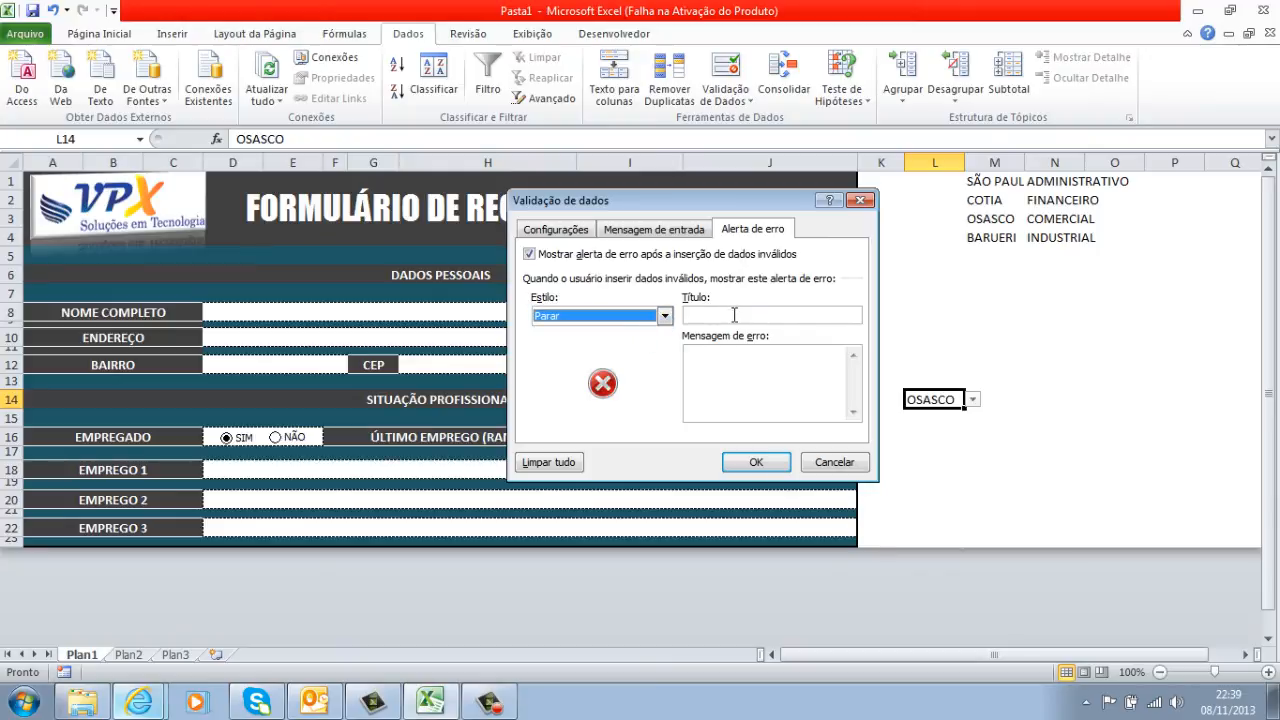
Title L14's Parar error alert "ALERTA DE ERRO!"
left_click(734, 315)
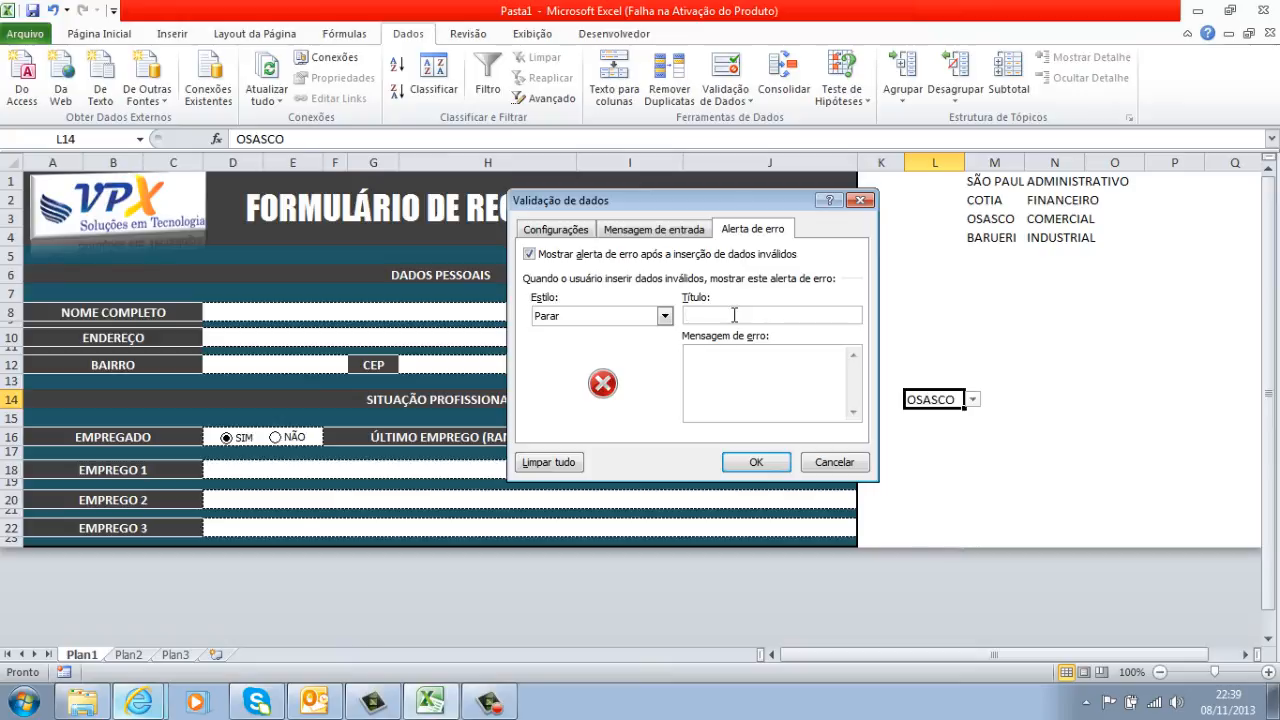
left_click_drag(716, 209, 696, 191)
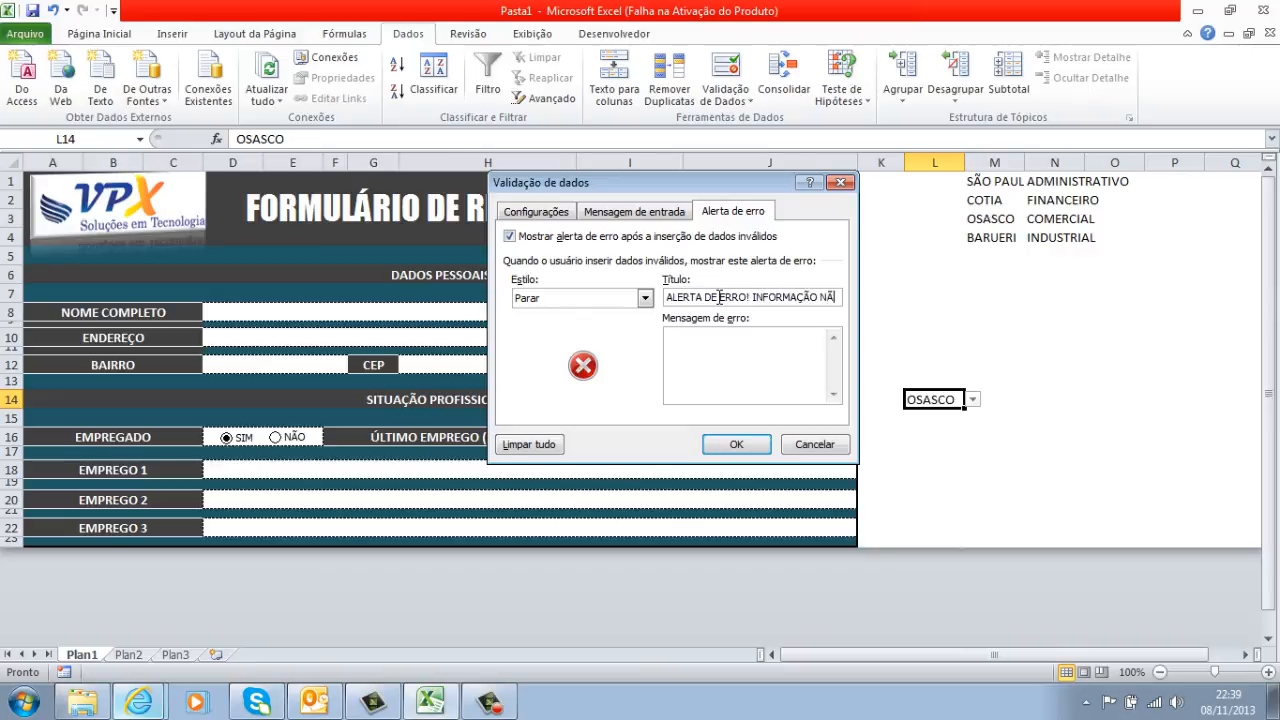
type("O P")
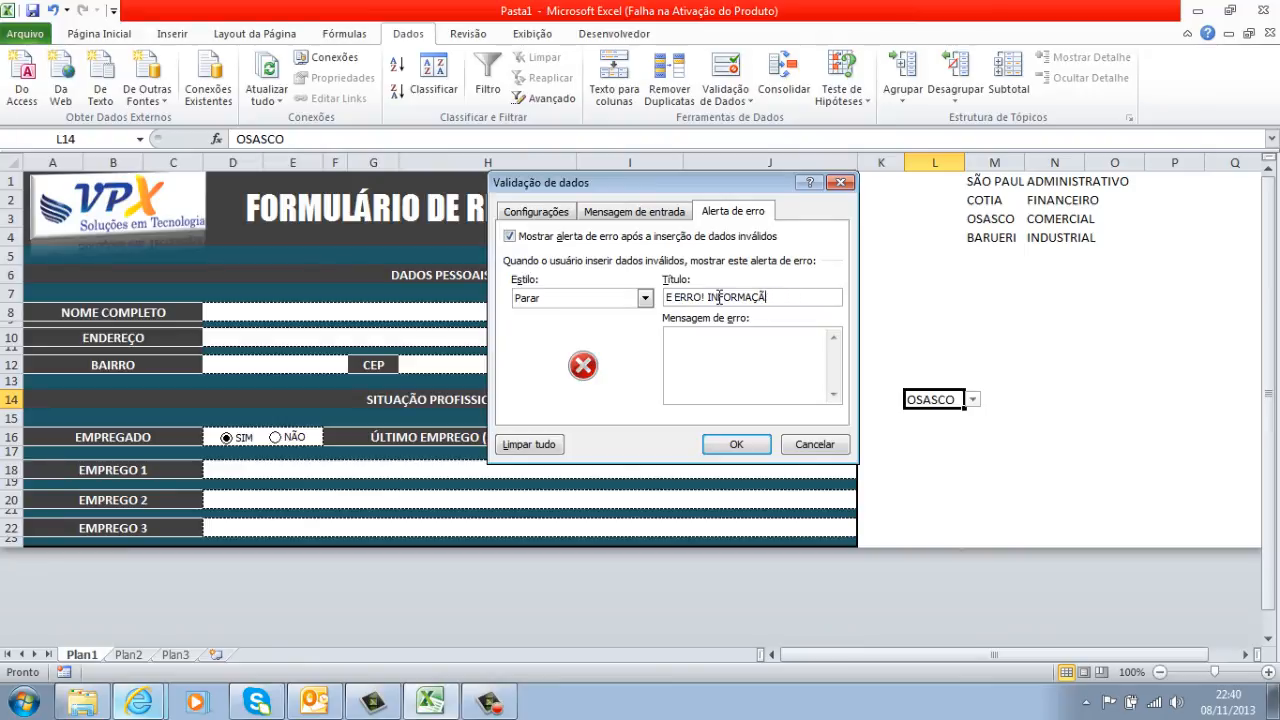
key("BackSpace")
key("BackSpace")
key("BackSpace")
key("BackSpace")
key("BackSpace")
key("BackSpace")
key("BackSpace")
key("BackSpace")
key("BackSpace")
key("Home")
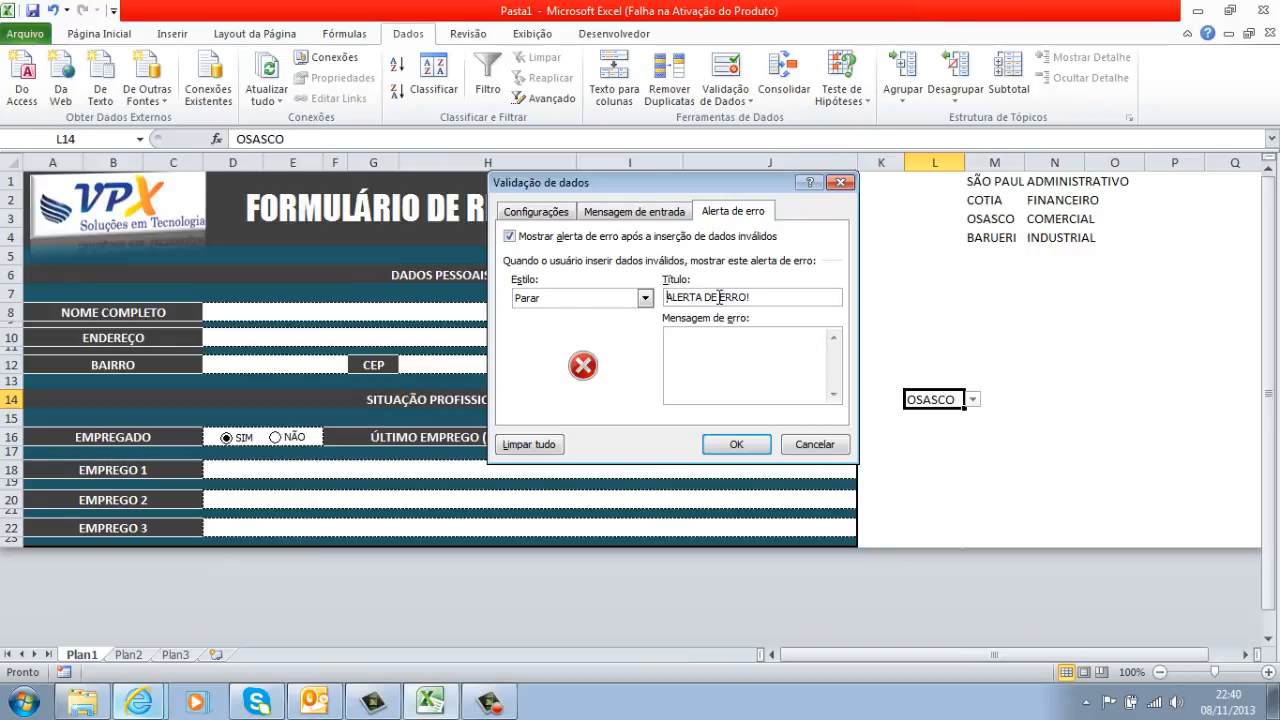
Set the error message to "INFORMAÇÃO INVÁLIDA. FAVOR SELECIONAR UMA DAS INFORMAÇÕES VÁLIDAS. OBRIGADO." and apply the validation to L14
left_click(733, 357)
type("INFORMAÇÃO INVÁLIDA. FAVOR SELECI")
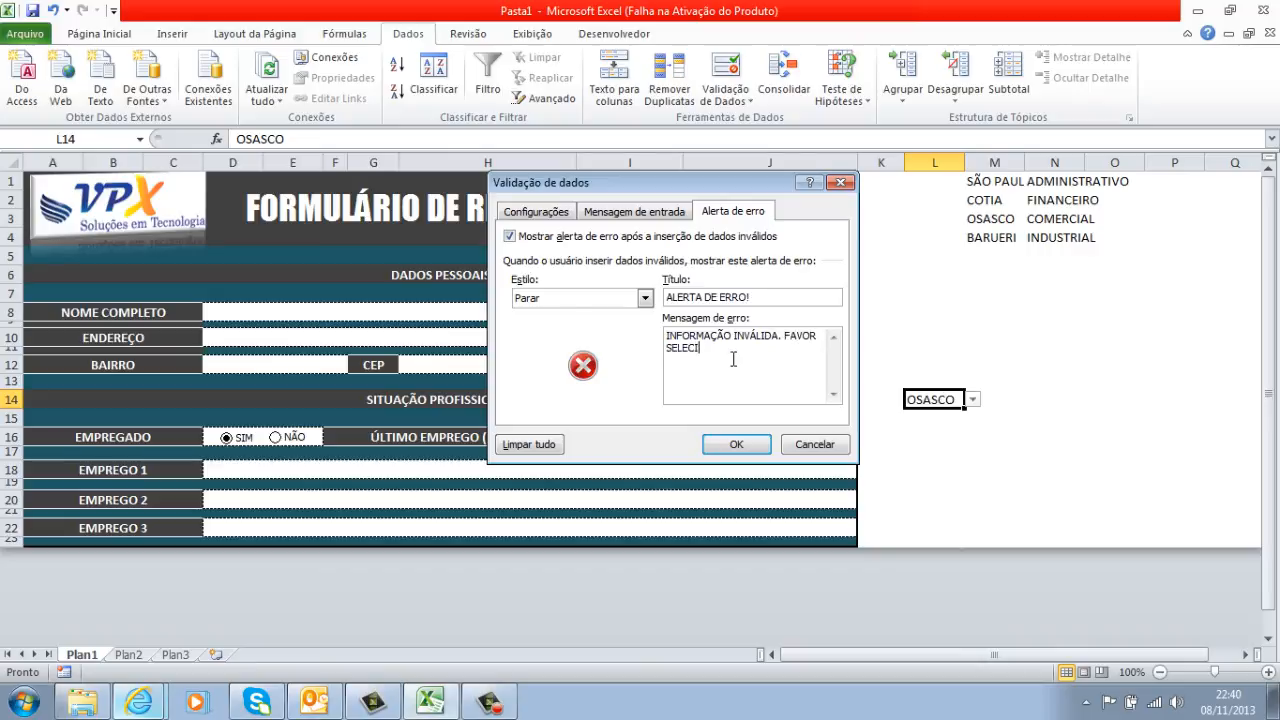
type("ONAR UMA DAS INFORMAÇ")
type("ÕES VÁL")
type("IDAS. ")
type("OBRIGA")
type("DO.")
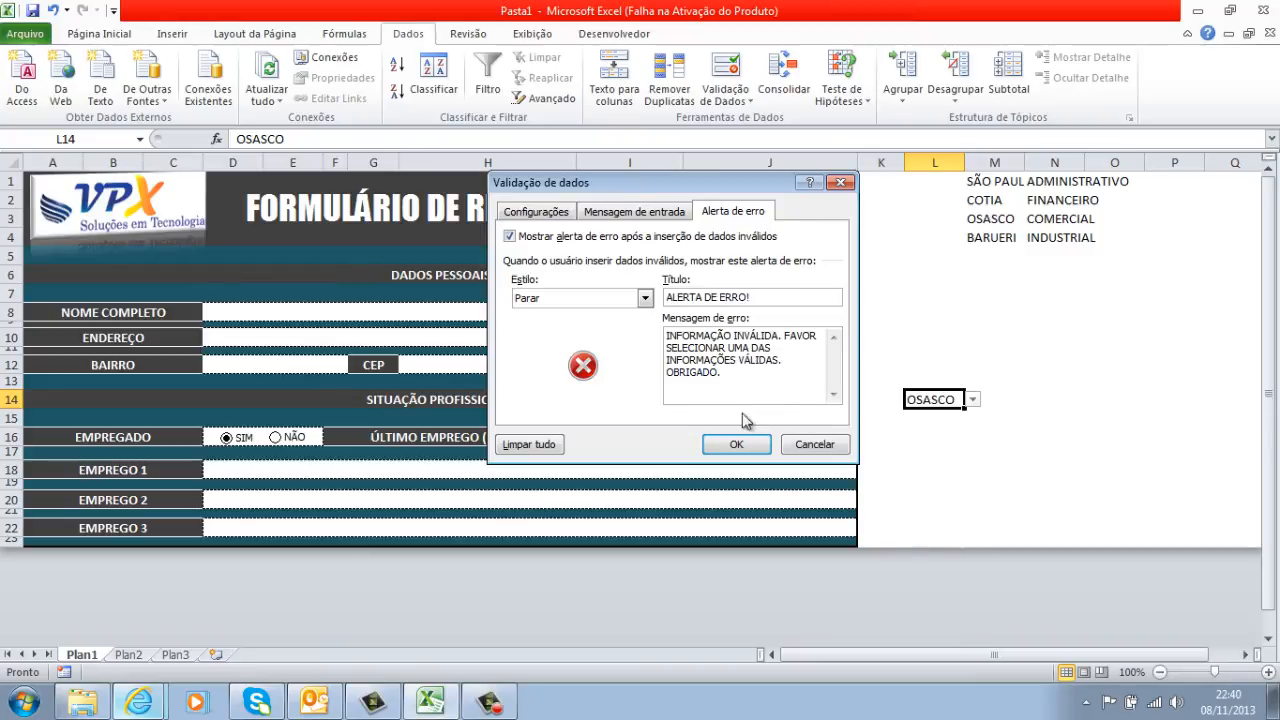
left_click(738, 447)
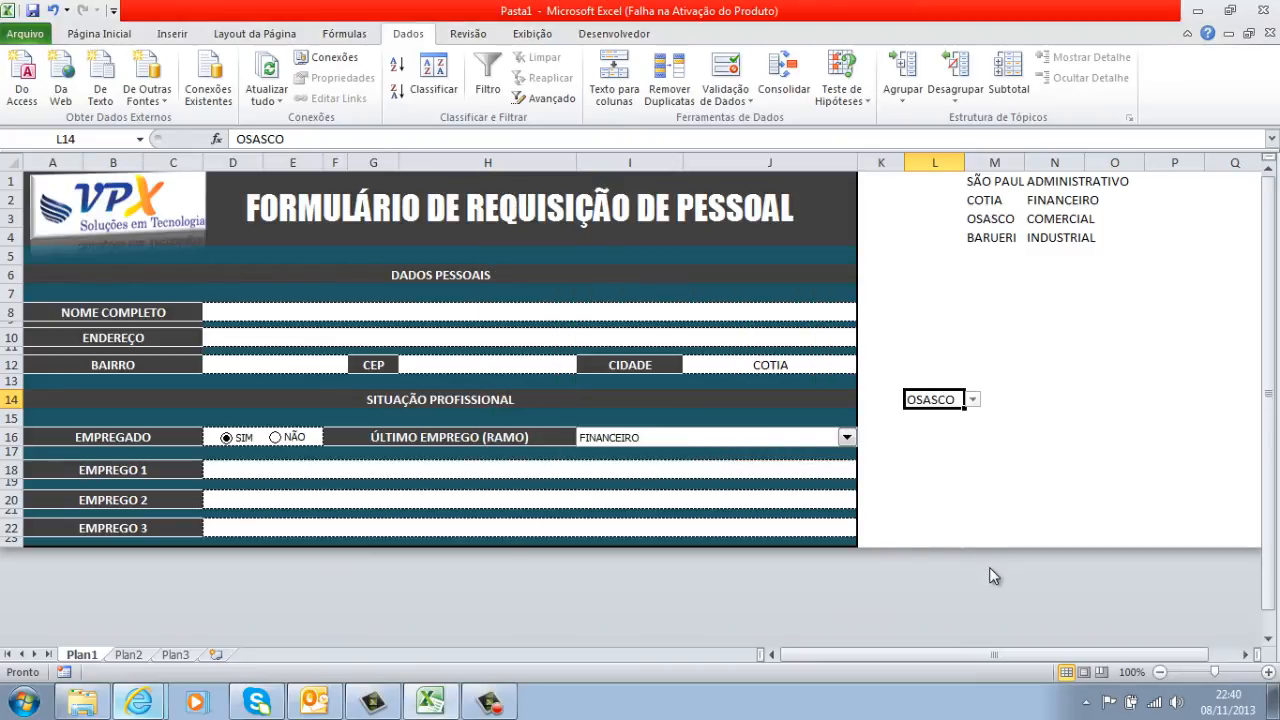
Choose COTIA from the city list in L14
left_click(975, 406)
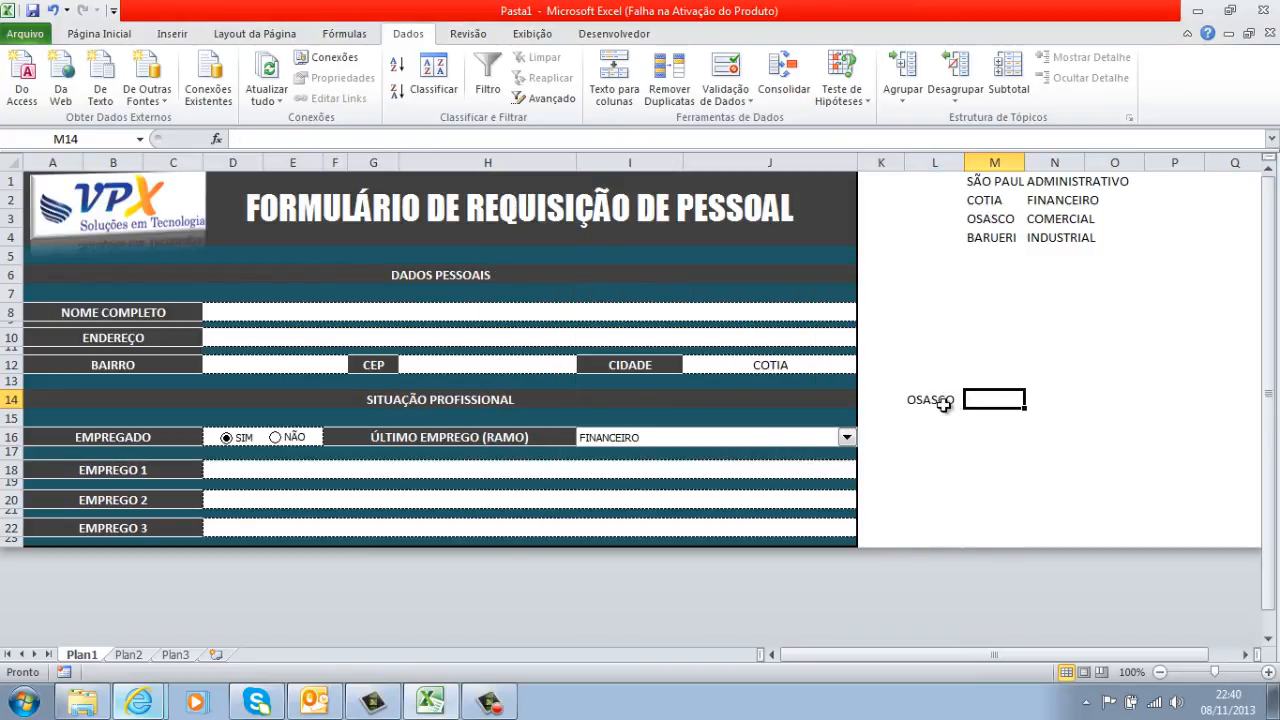
left_click(940, 402)
left_click(972, 402)
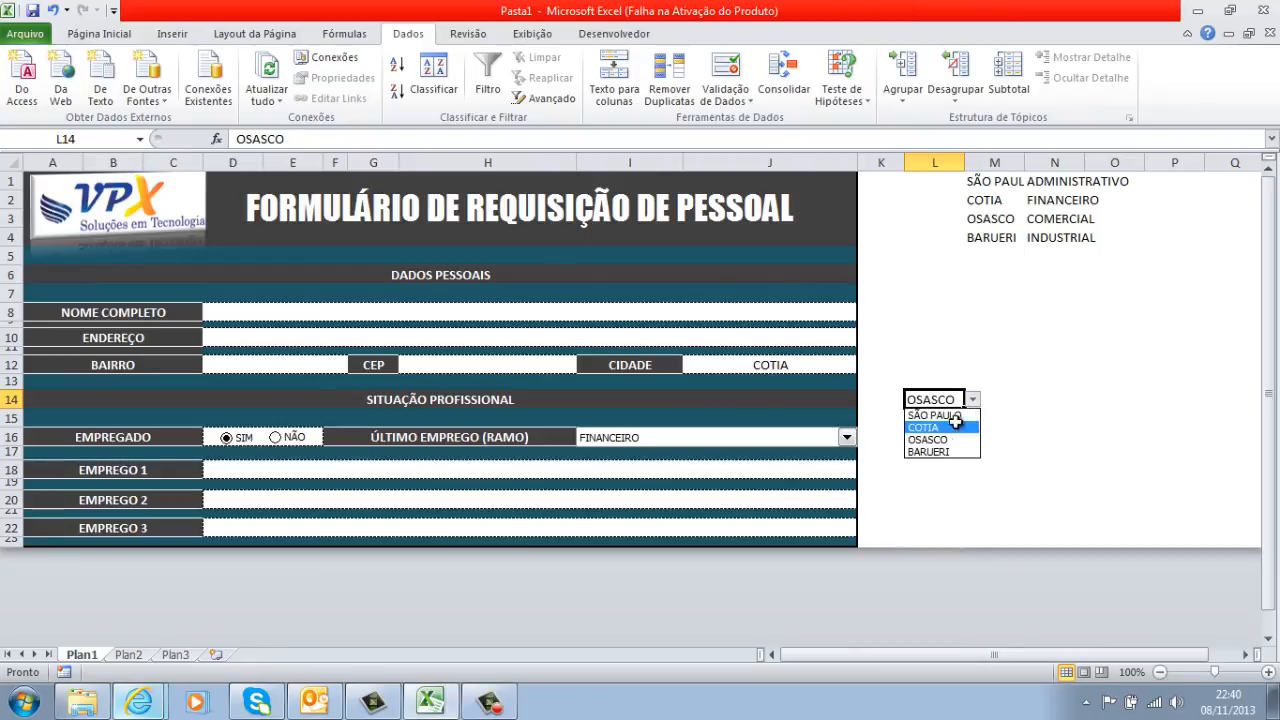
left_click(955, 427)
Try to enter the unlisted text JHJKHJ in L14, repeating the attempt before cancelling it and reselecting the cell
type("JHJKHJ")
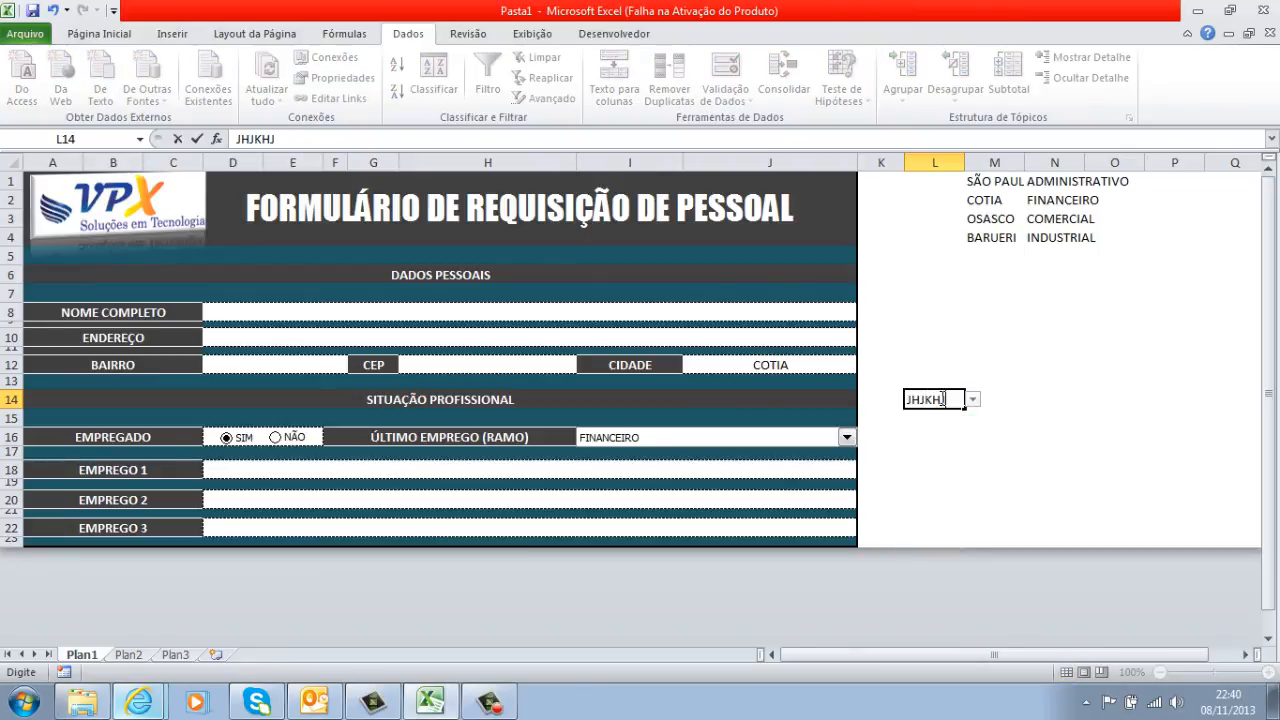
key("Return")
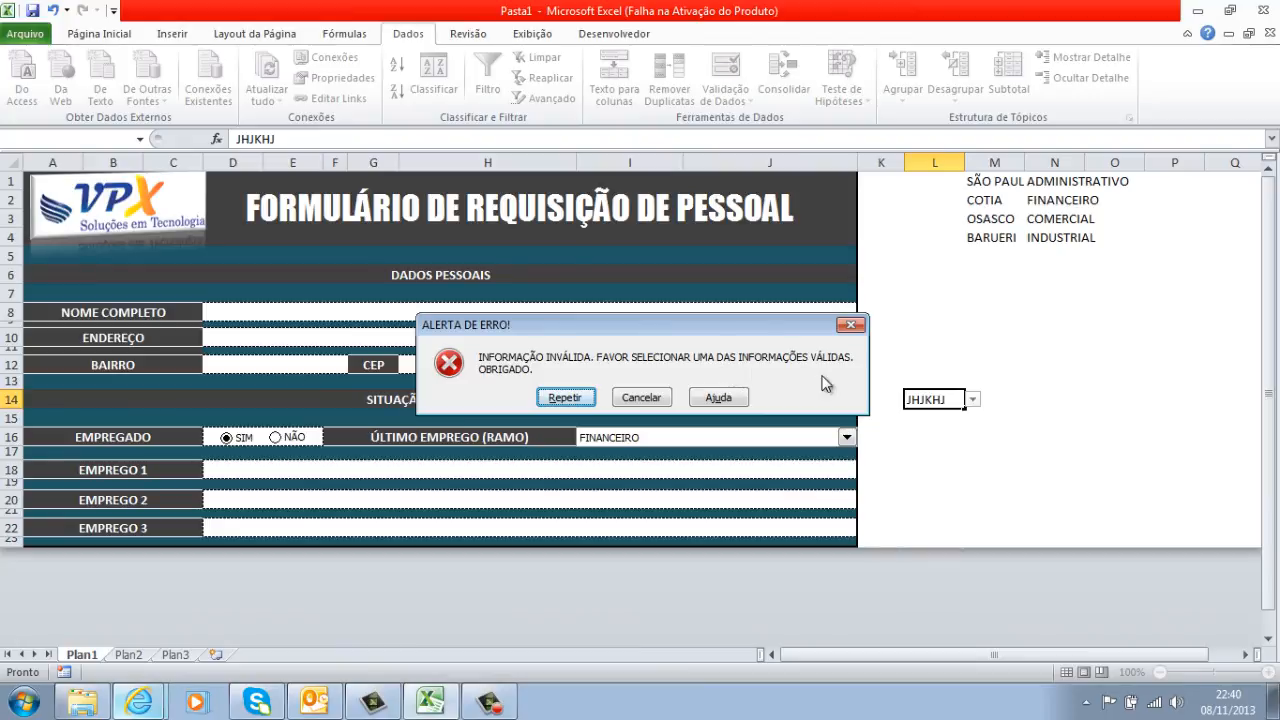
left_click(565, 398)
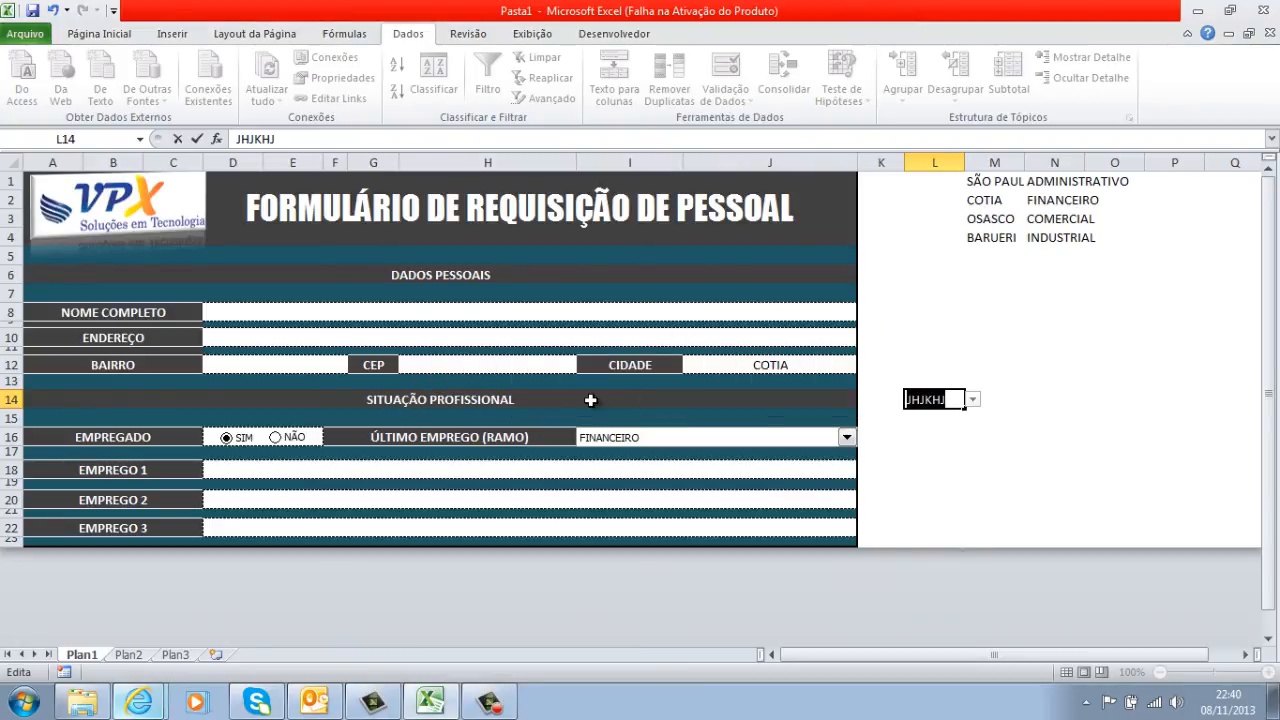
key("Return")
left_click(591, 400)
key("Return")
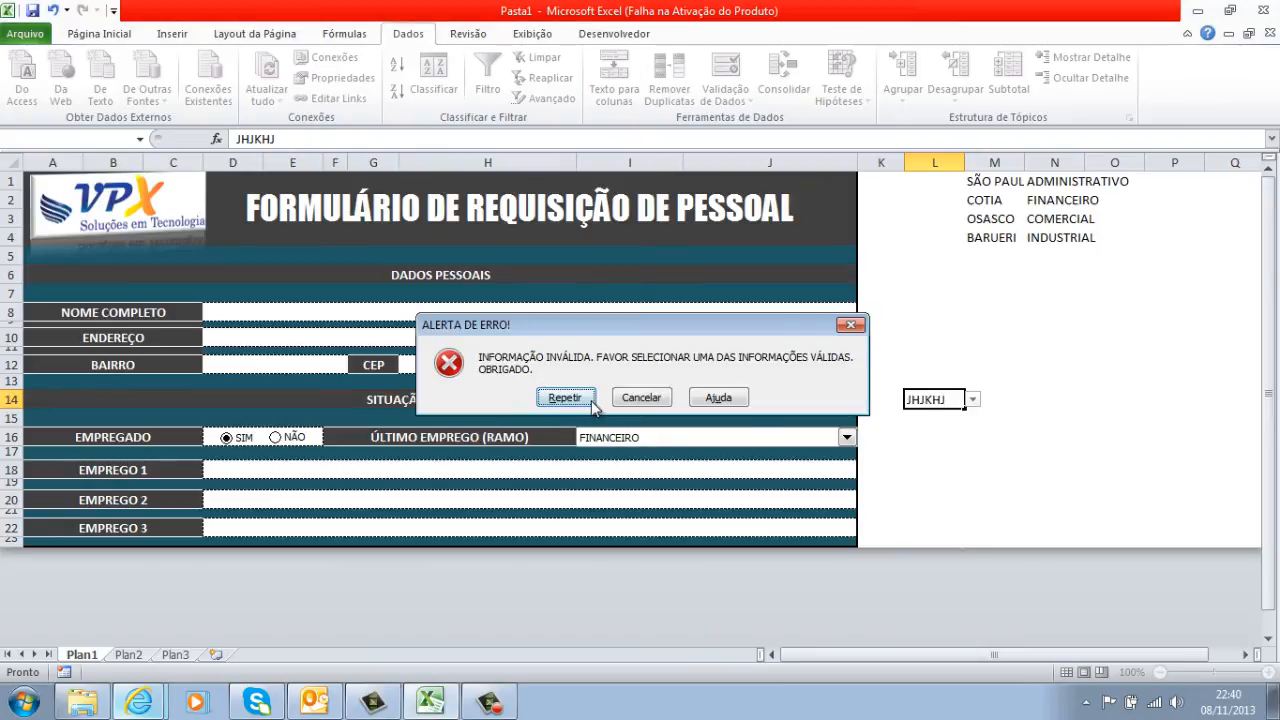
left_click(591, 400)
key("Return")
left_click(631, 400)
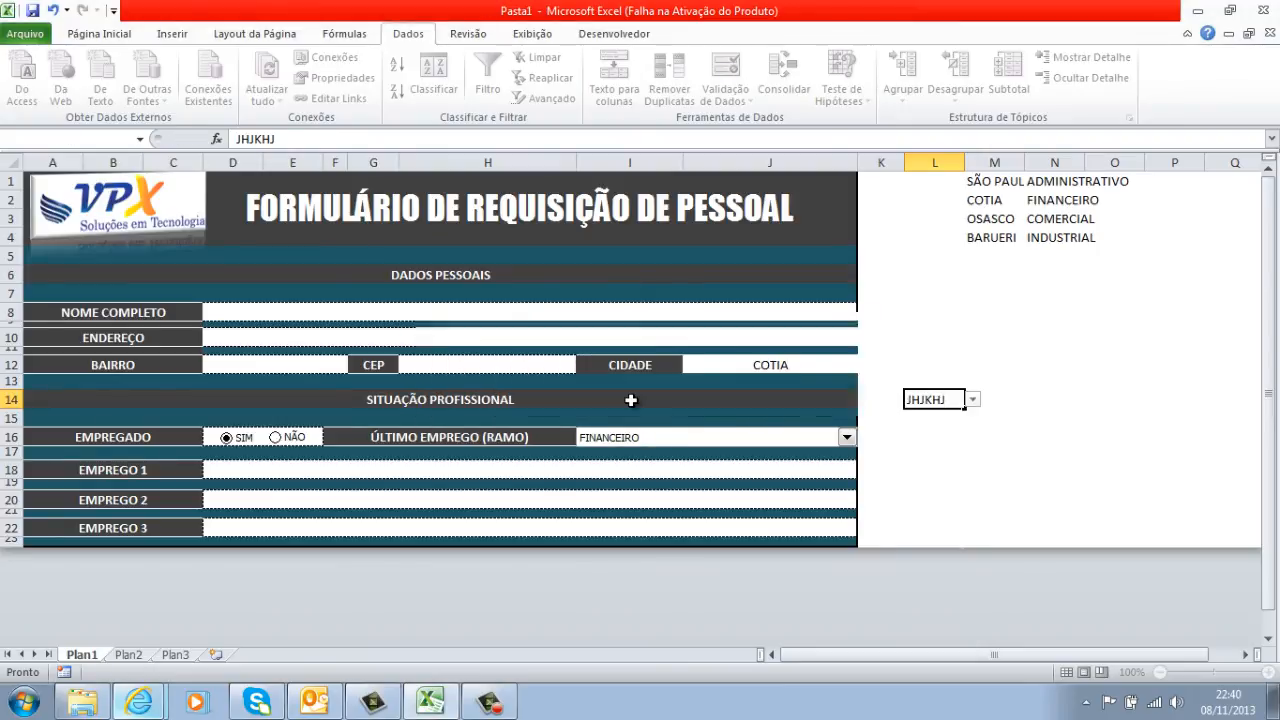
left_click(924, 521)
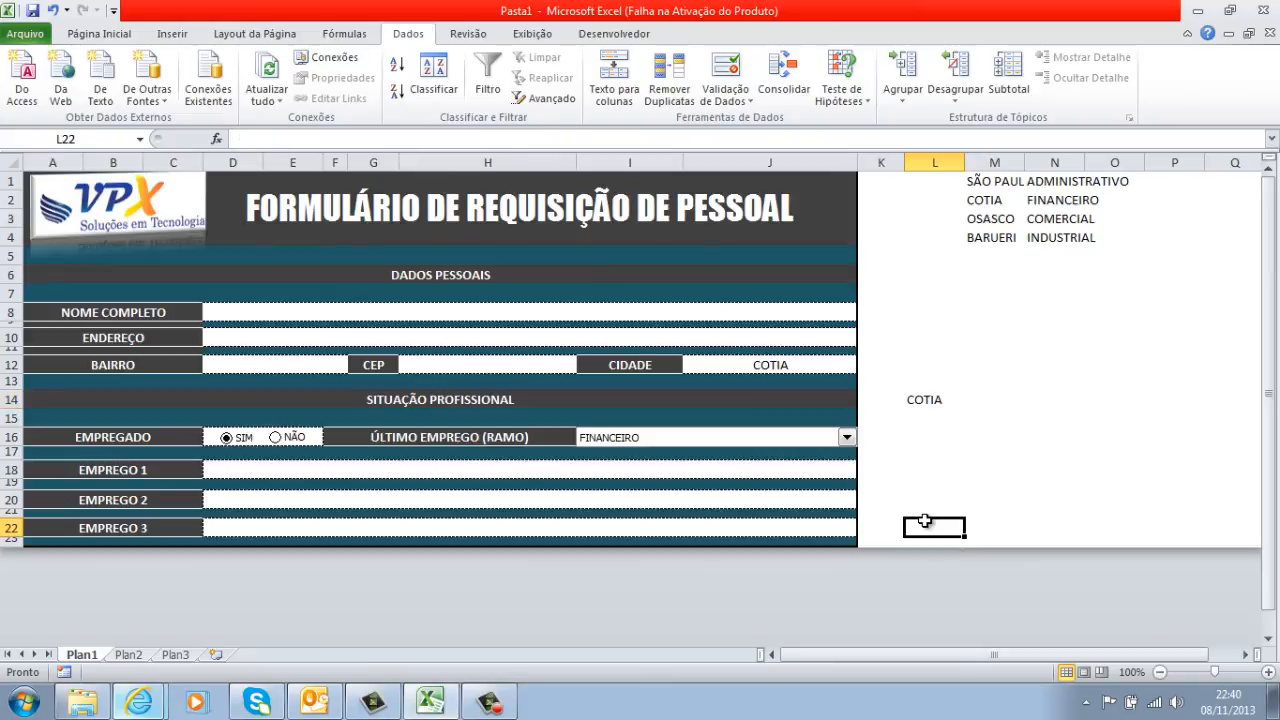
left_click(912, 402)
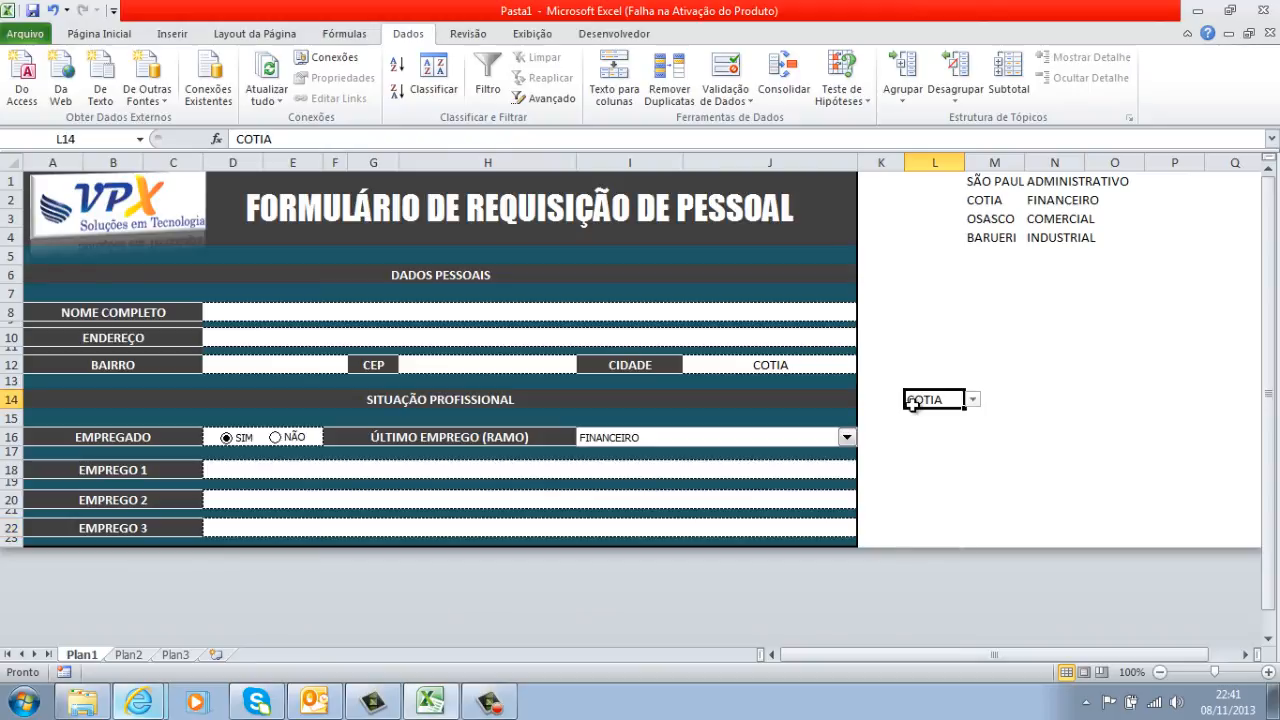